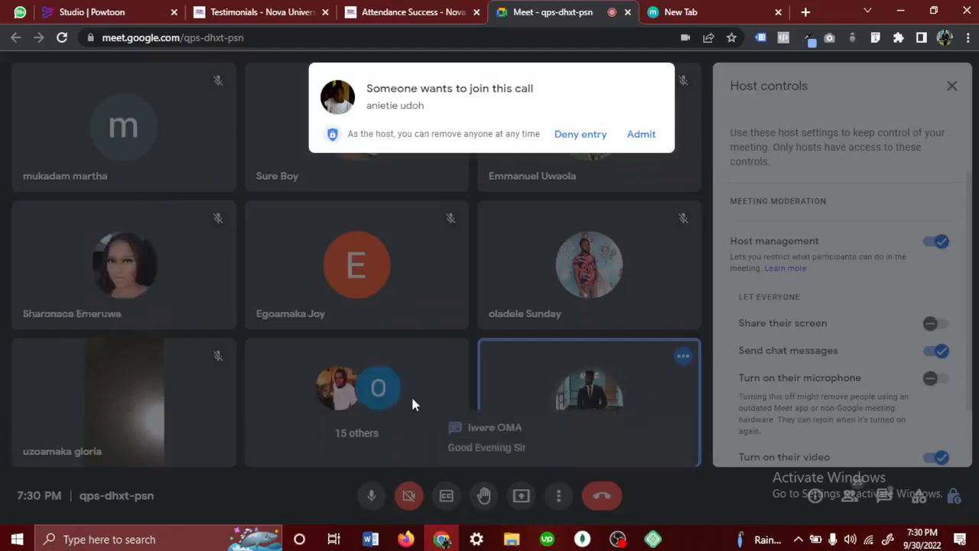
# - Admit each participant waiting to join the call and open the in-call messages
pyautogui.click(650, 139)
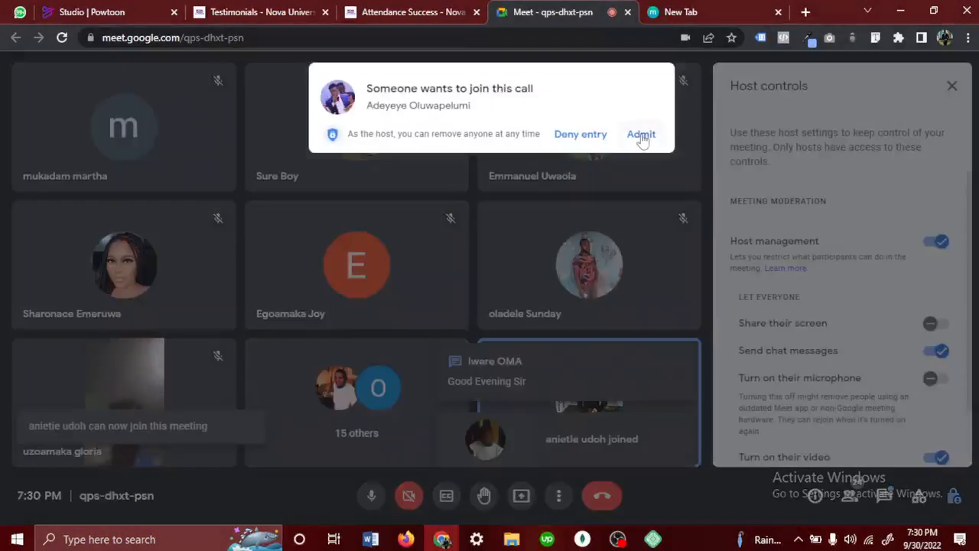
pyautogui.click(639, 135)
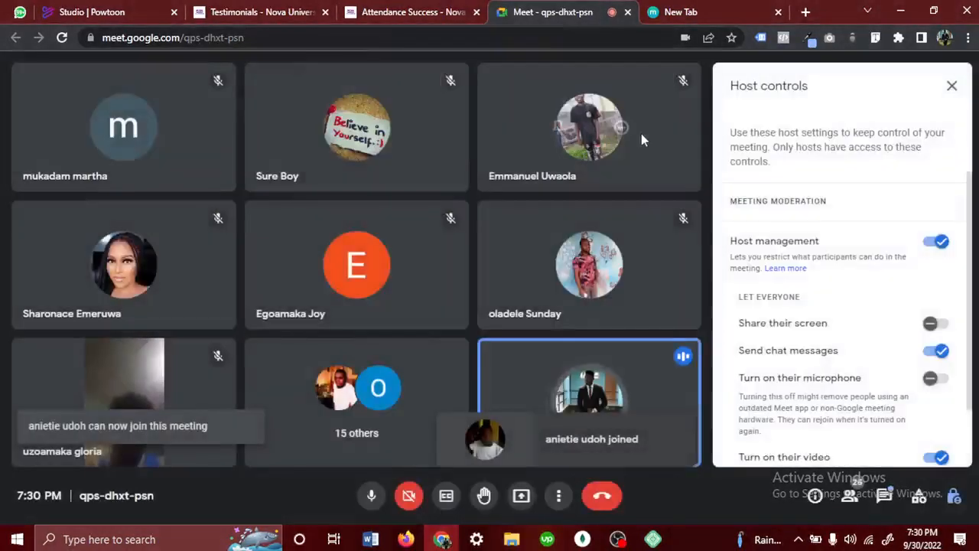
pyautogui.click(885, 495)
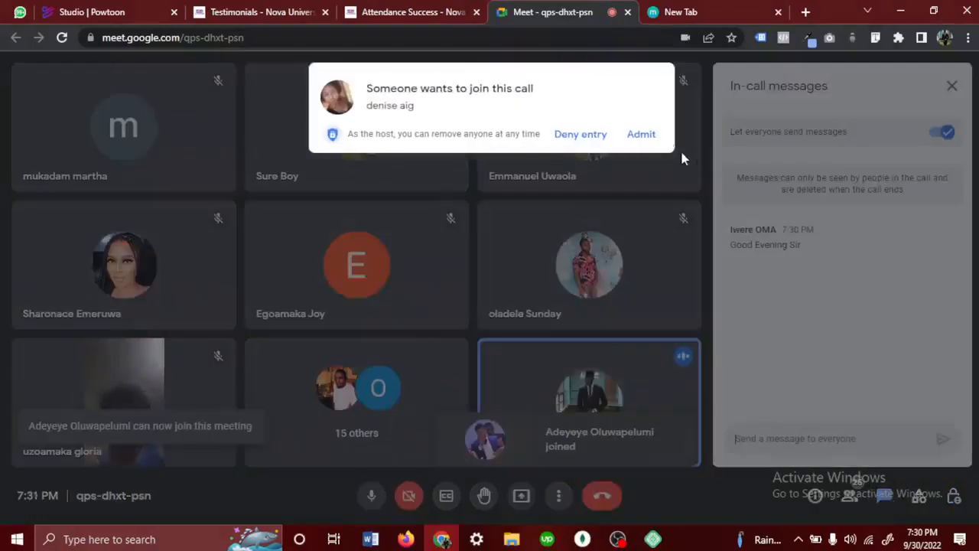
pyautogui.click(641, 134)
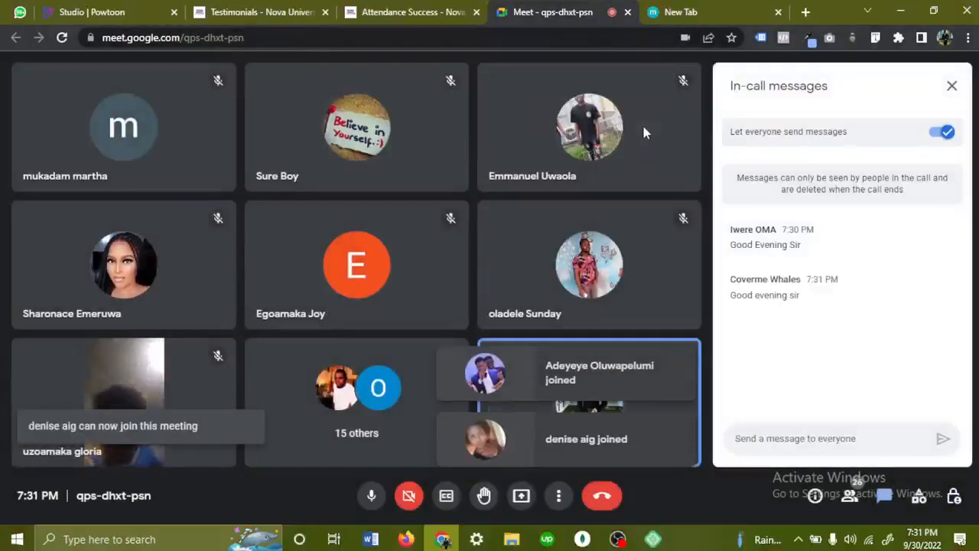
# - Load edensdigital.agency/website_portfolio/delivery-and-logistics/ in the empty browser tab
pyautogui.click(702, 6)
pyautogui.click(614, 34)
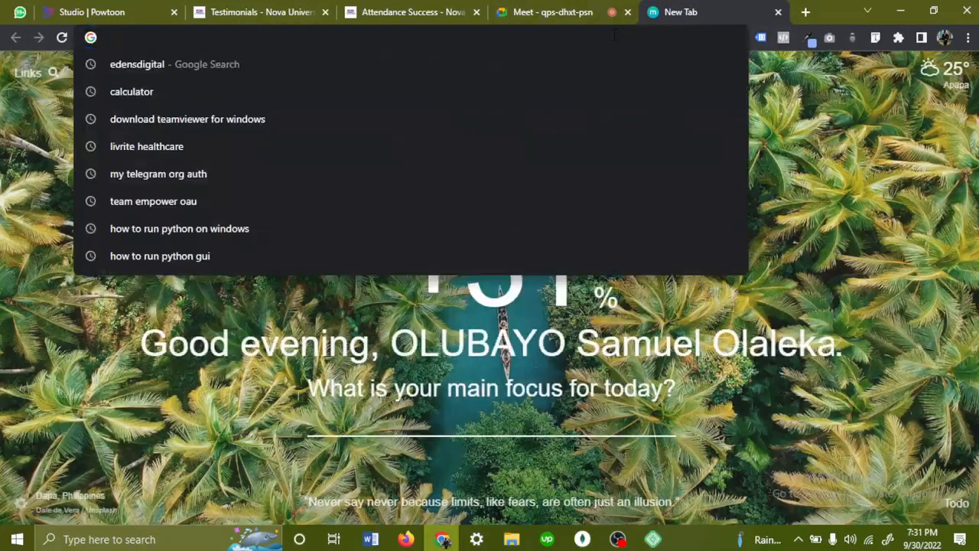
pyautogui.write('ede')
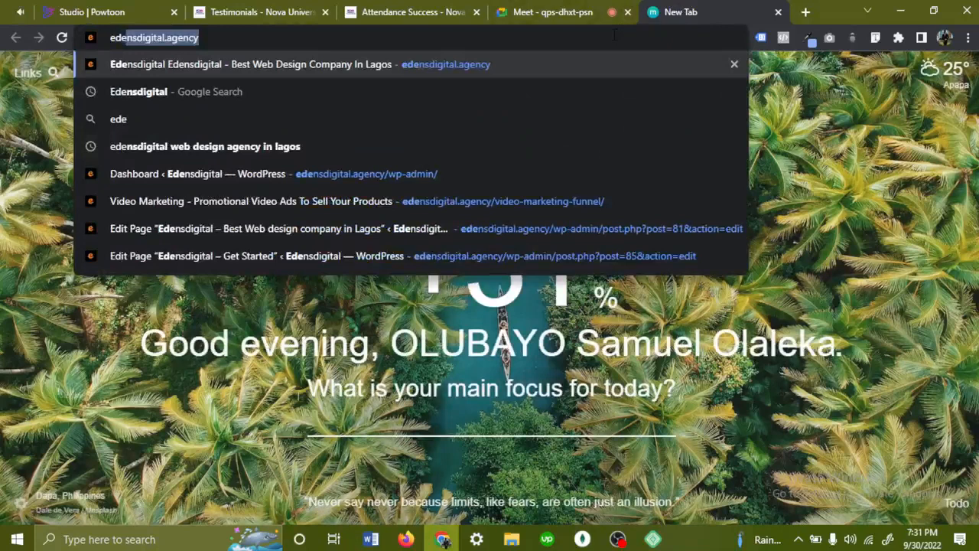
pyautogui.press('Right')
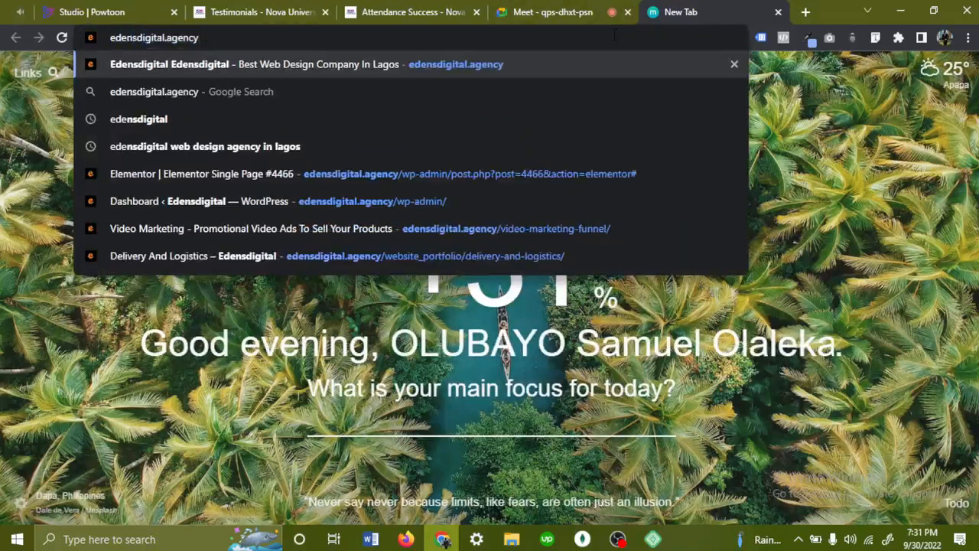
pyautogui.write('/we')
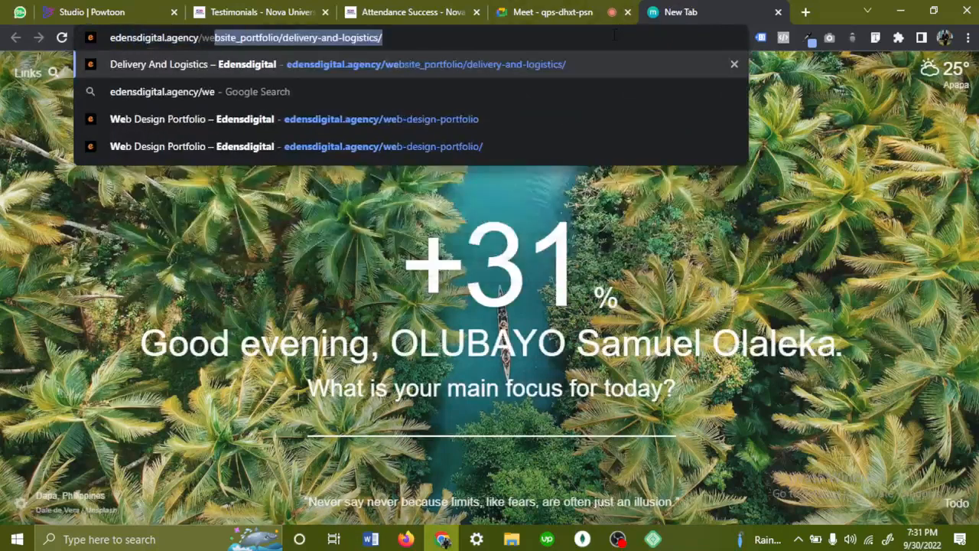
pyautogui.click(567, 64)
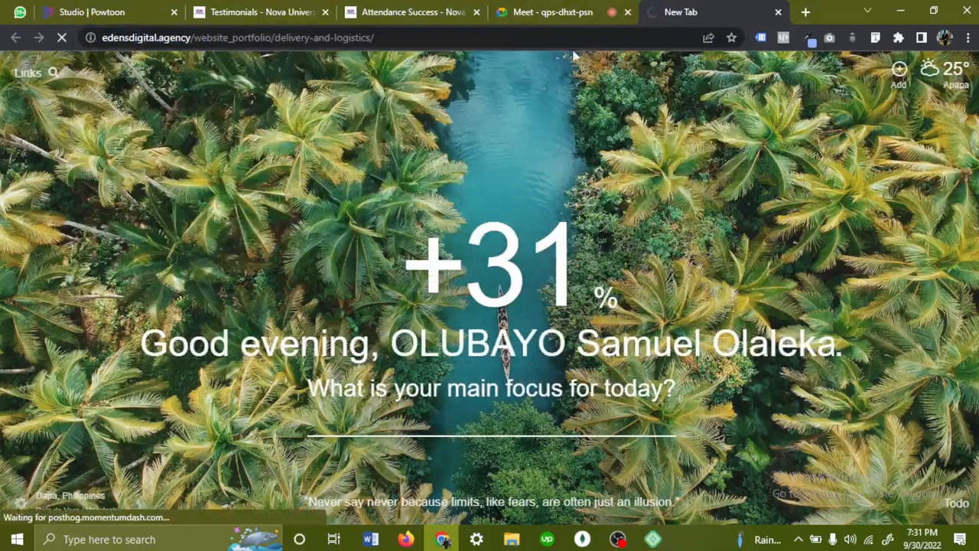
# - Return to the Meet call and admit every participant who asks to join
pyautogui.click(563, 22)
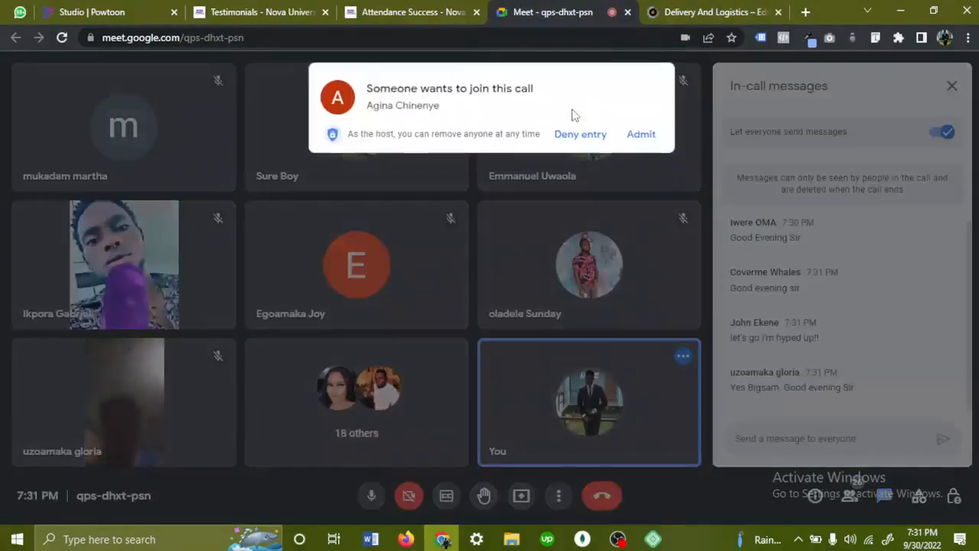
pyautogui.click(638, 139)
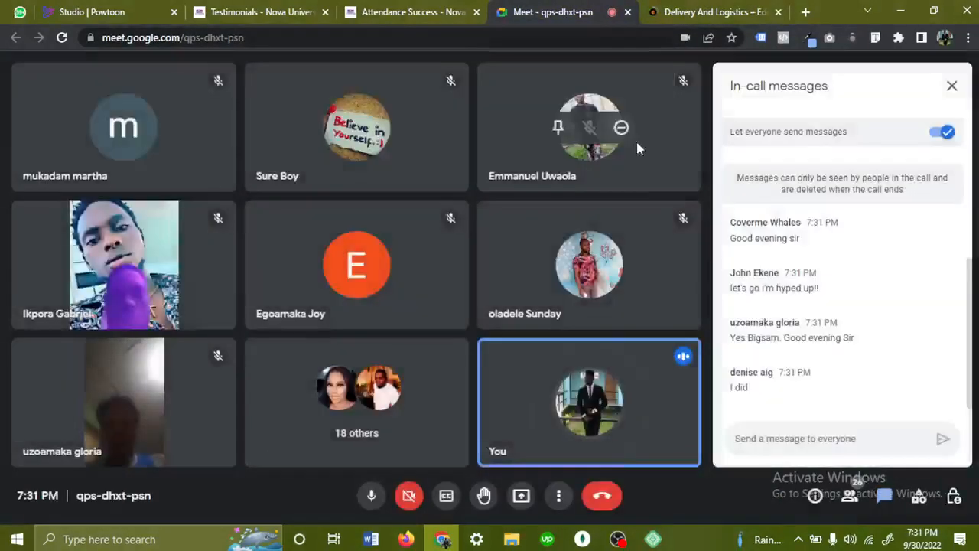
pyautogui.click(639, 137)
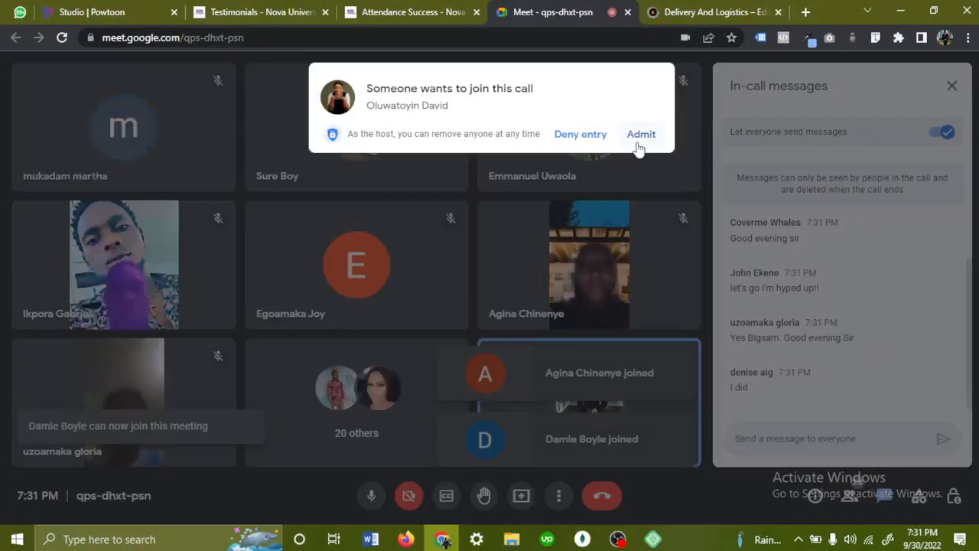
pyautogui.click(637, 144)
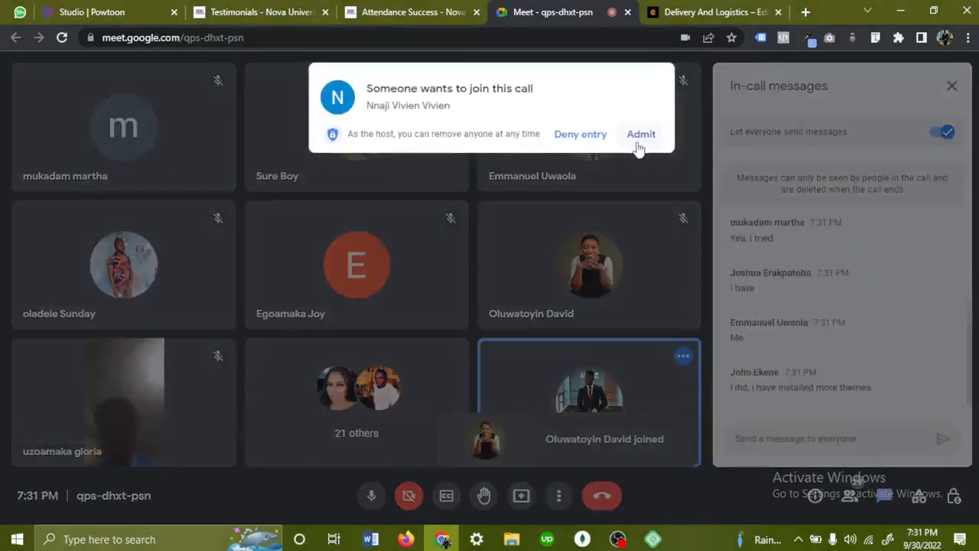
pyautogui.click(637, 144)
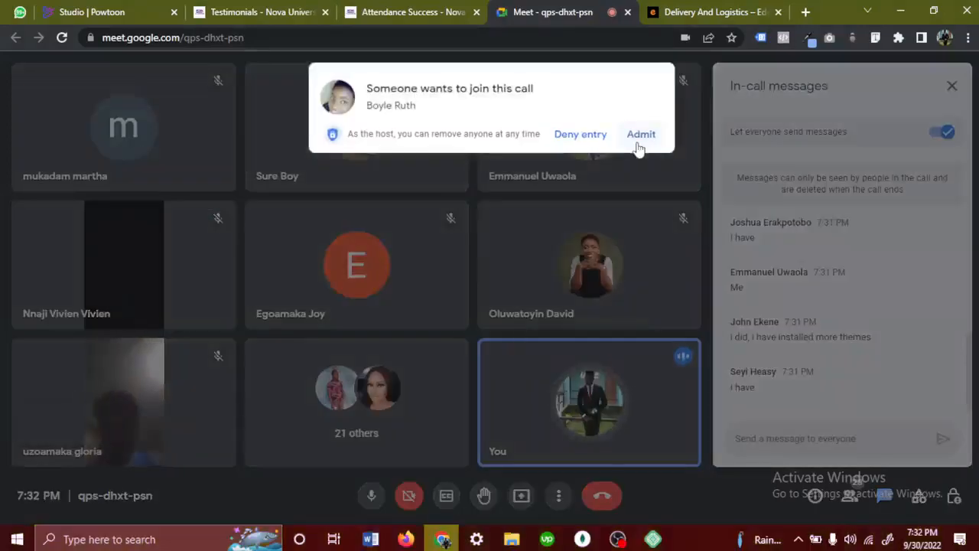
pyautogui.click(640, 136)
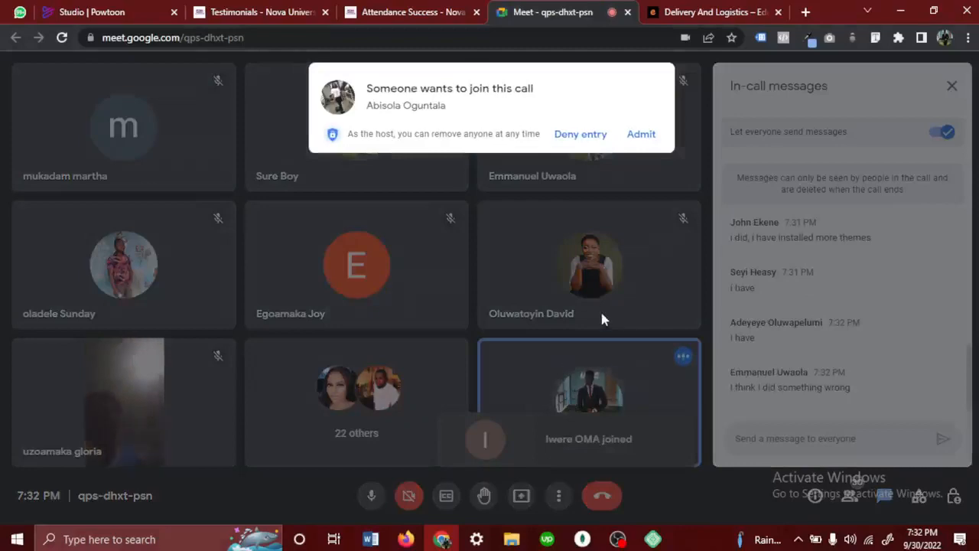
pyautogui.click(641, 135)
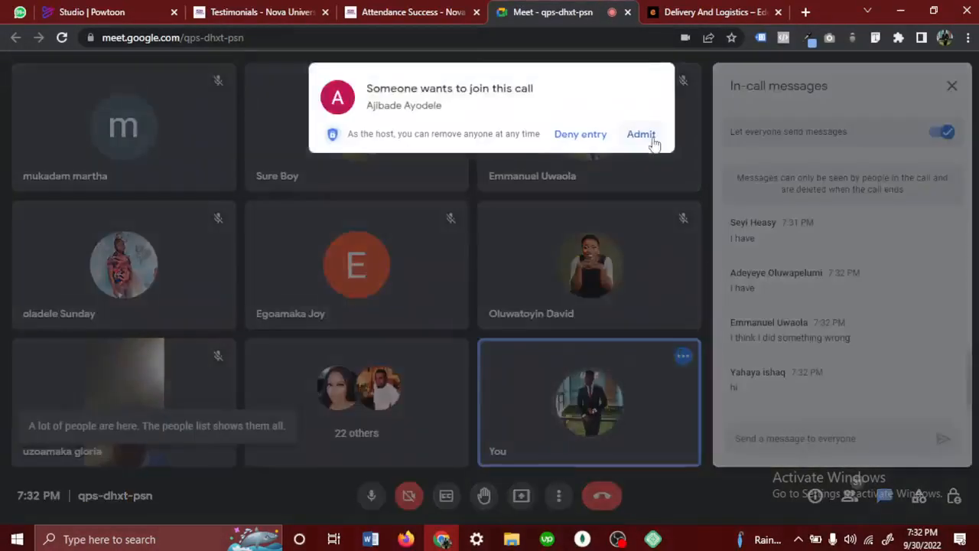
pyautogui.click(641, 135)
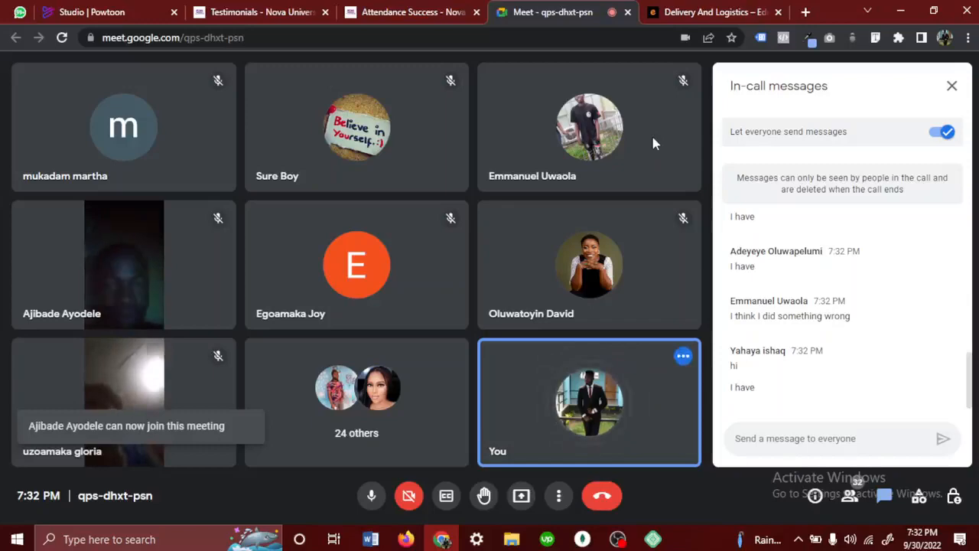
# - Open the "Fastest Delivery Service in Portharcourt" website design image from the Delivery And Logistics page in a new tab and view it
pyautogui.click(730, 11)
pyautogui.scroll(-10, 526, 336)
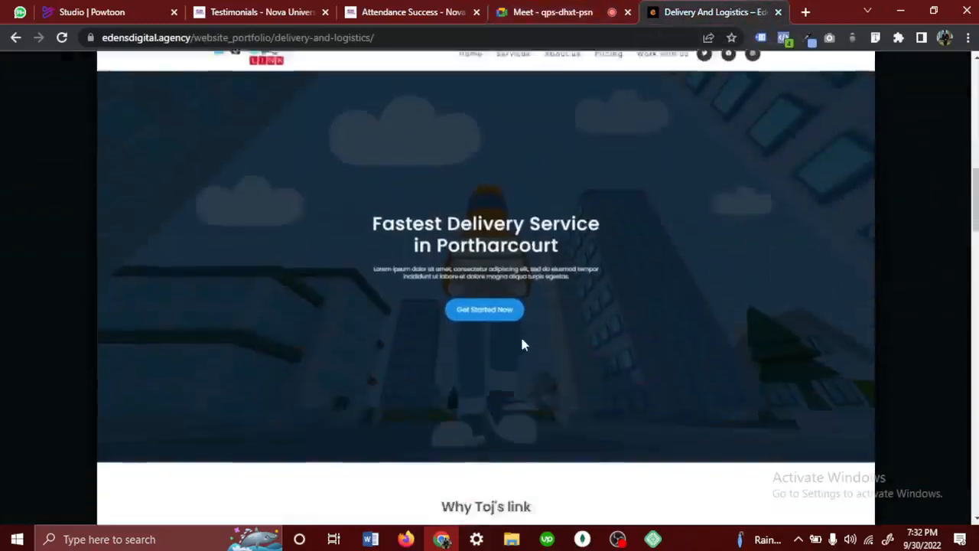
pyautogui.scroll(-1, 523, 344)
pyautogui.rightClick(367, 262)
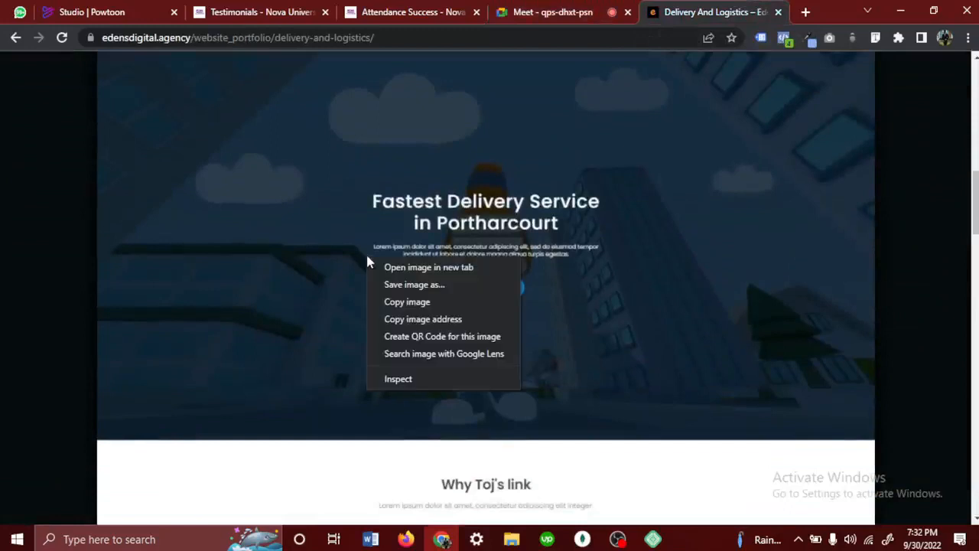
pyautogui.click(443, 268)
pyautogui.click(690, 13)
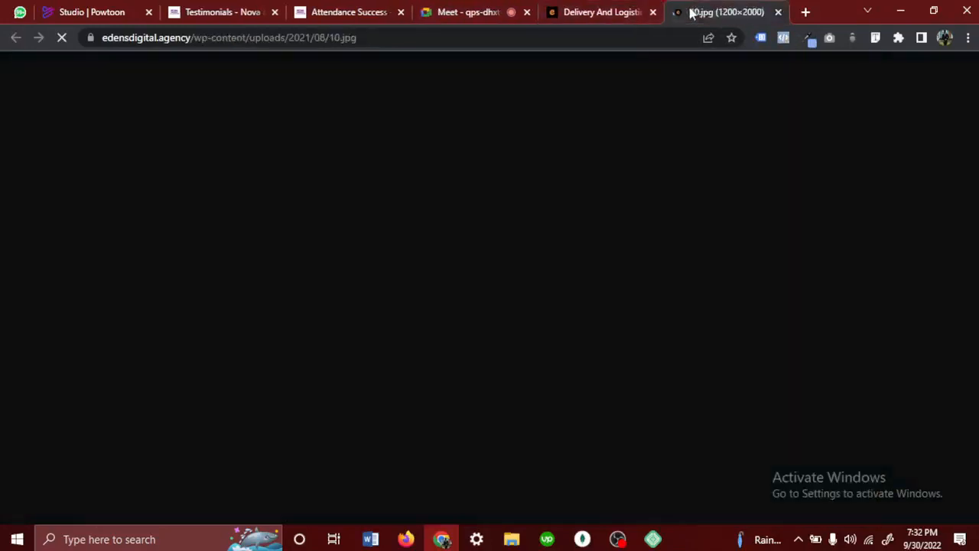
pyautogui.click(495, 71)
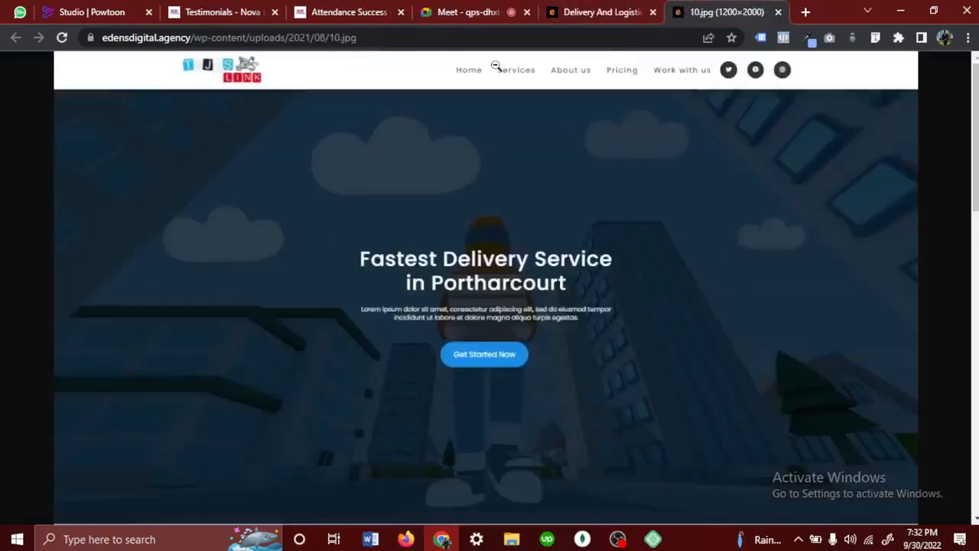
pyautogui.click(610, 21)
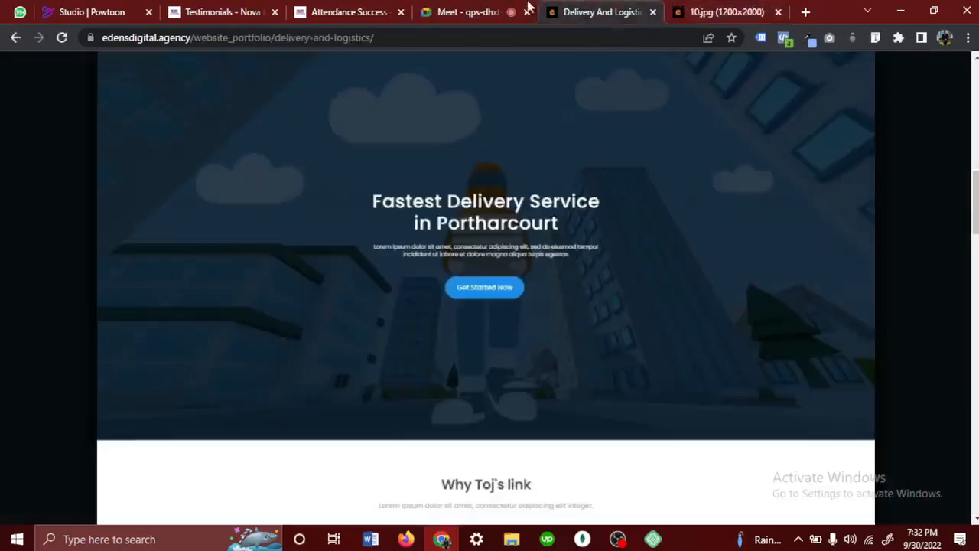
# - Go back to the Meet call, present the entire screen to everyone, and admit the participants waiting to join
pyautogui.click(463, 10)
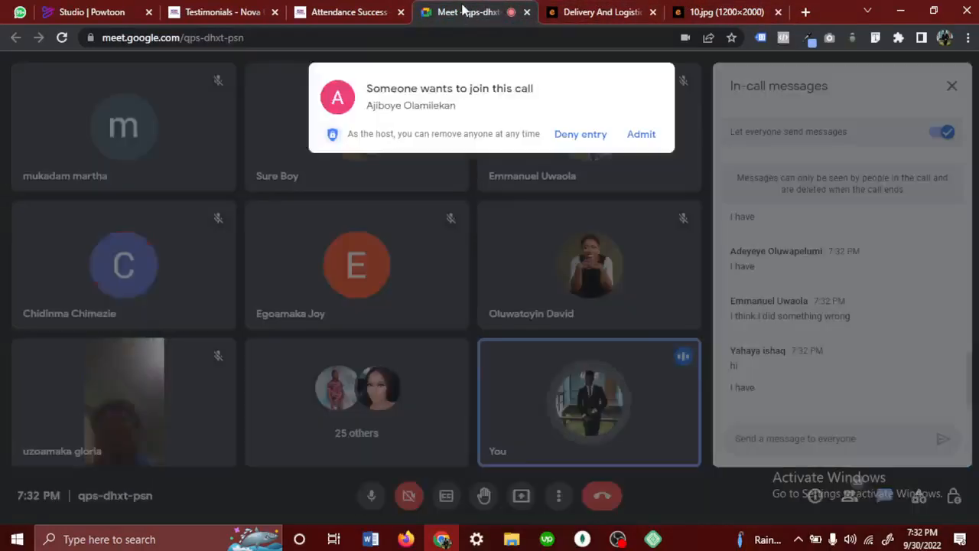
pyautogui.click(642, 135)
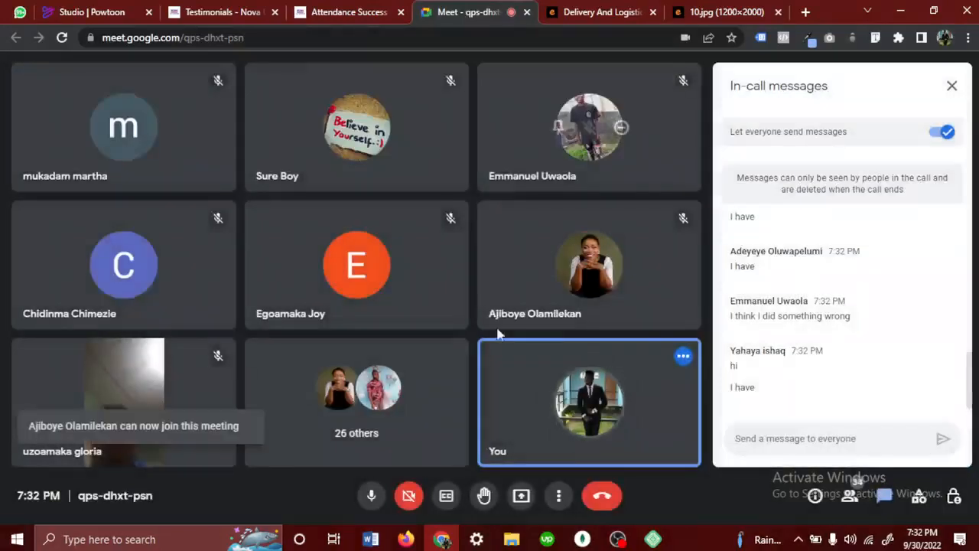
pyautogui.click(520, 495)
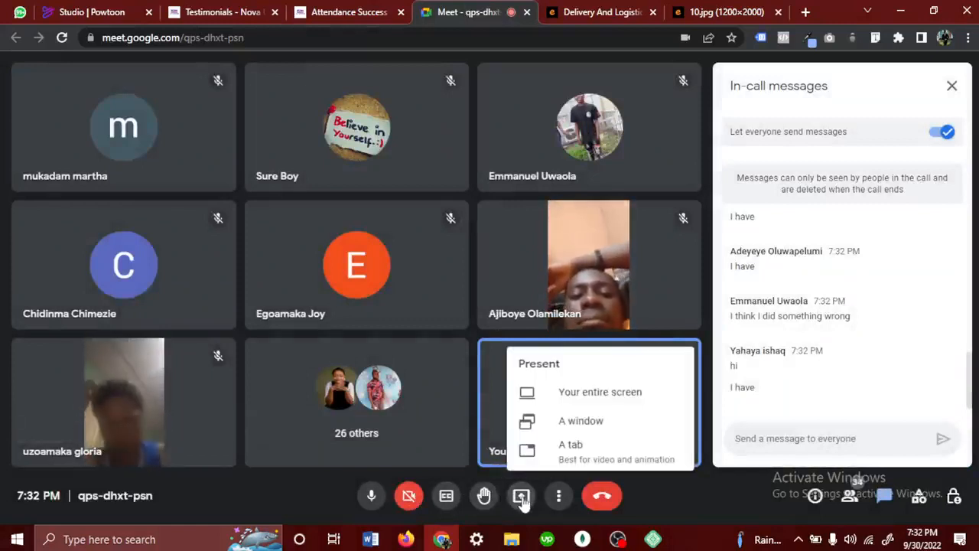
pyautogui.click(604, 394)
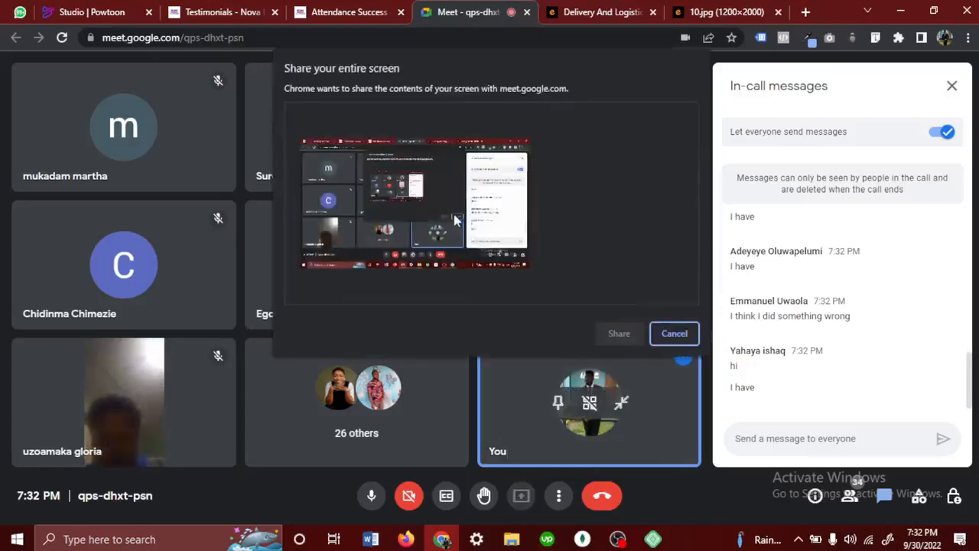
pyautogui.click(453, 214)
pyautogui.click(618, 334)
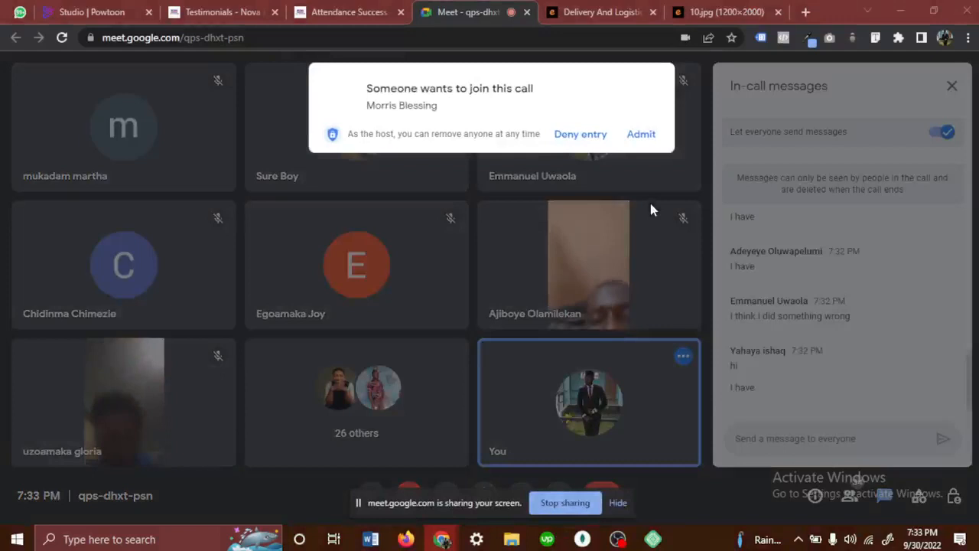
pyautogui.click(650, 144)
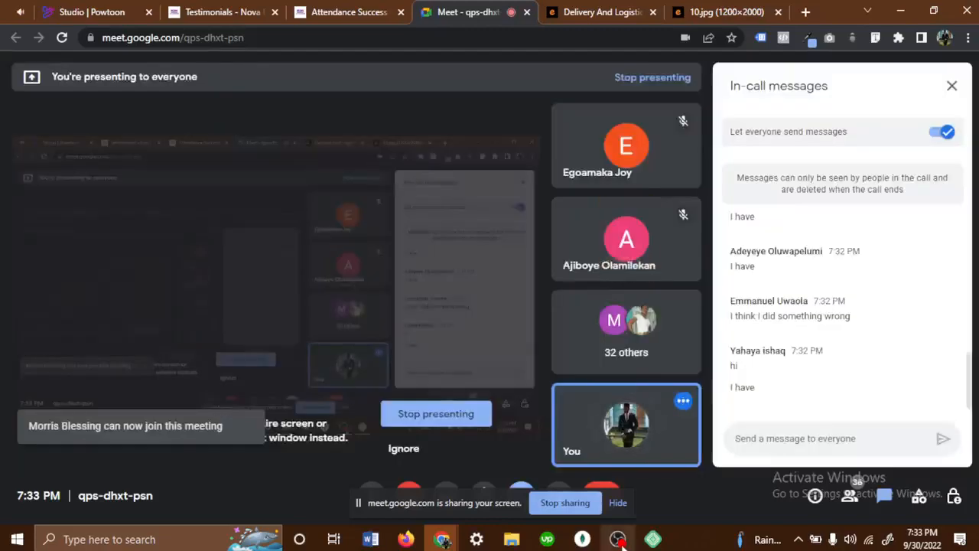
# - Check the recording status in OBS and return to the Meet call
pyautogui.click(618, 539)
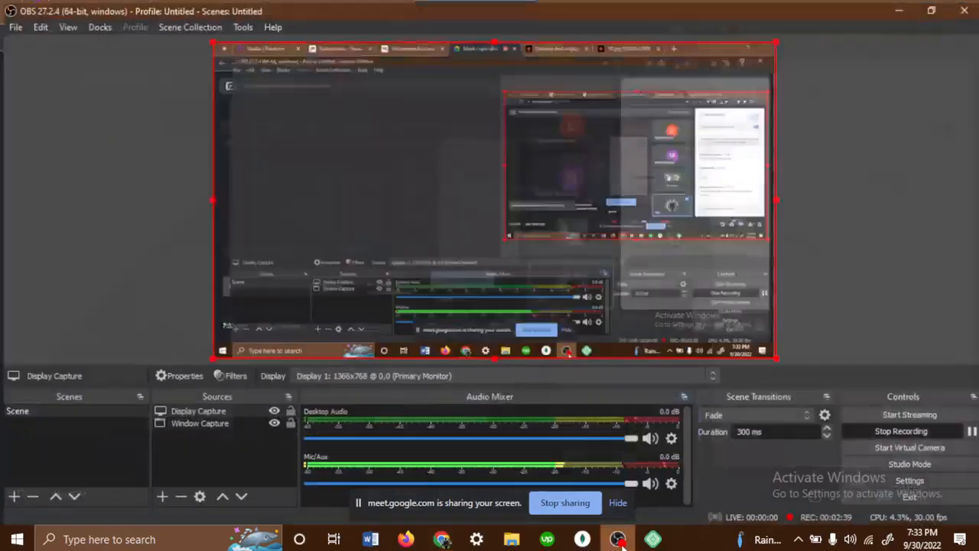
pyautogui.click(618, 539)
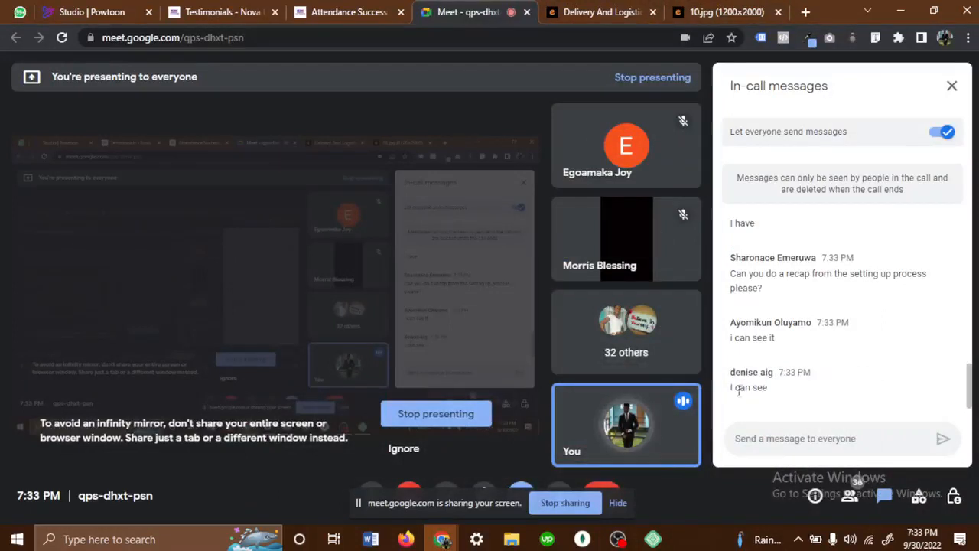
# - Switch to Local and open the WordPress admin of the cakeworlds site
pyautogui.click(655, 540)
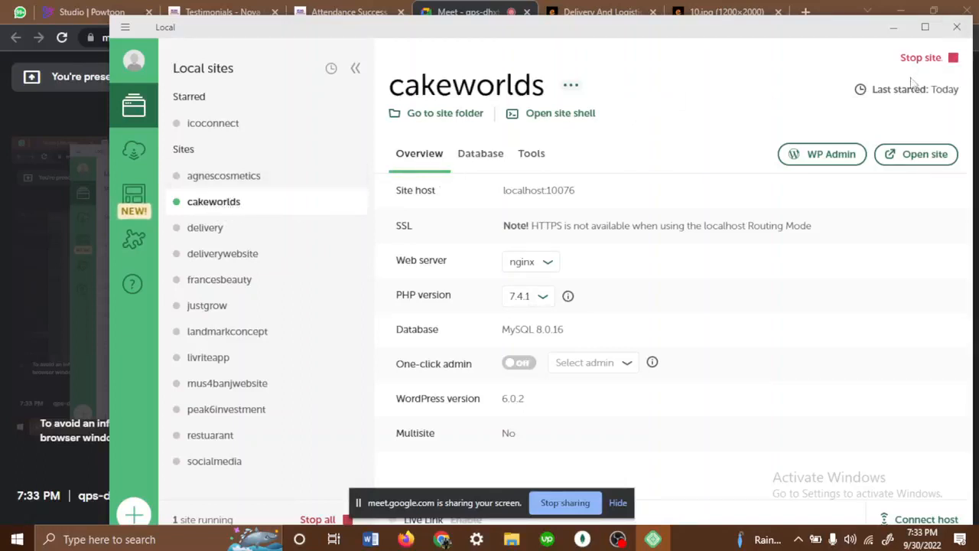
pyautogui.click(272, 184)
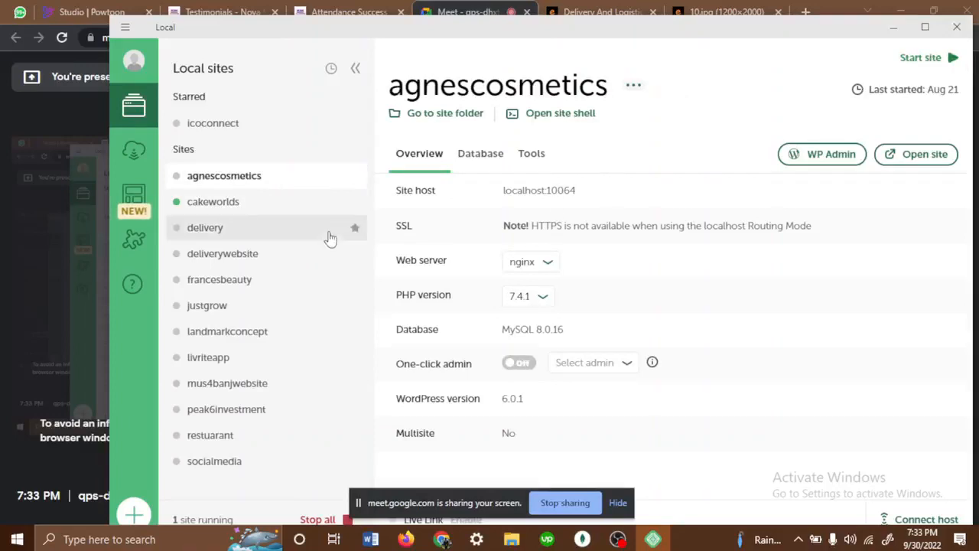
pyautogui.click(247, 213)
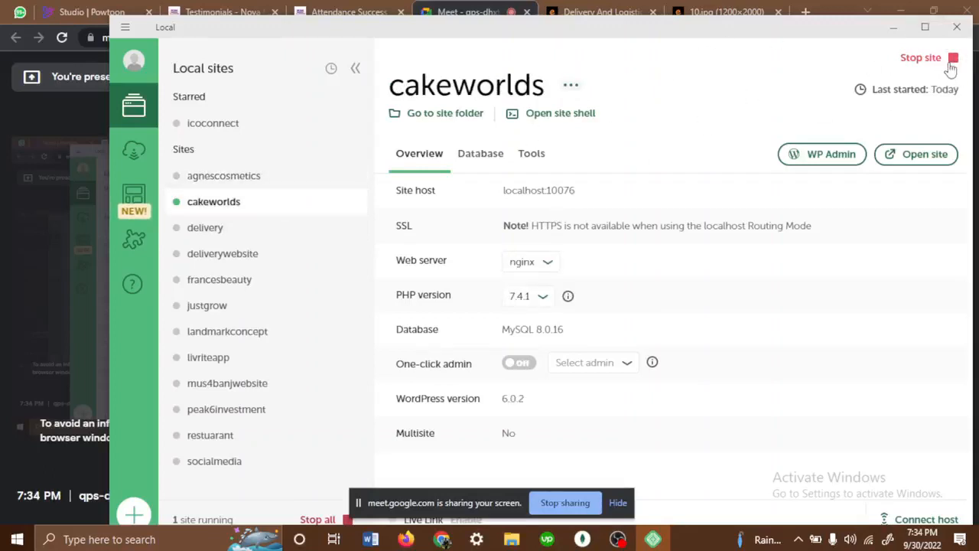
pyautogui.click(805, 160)
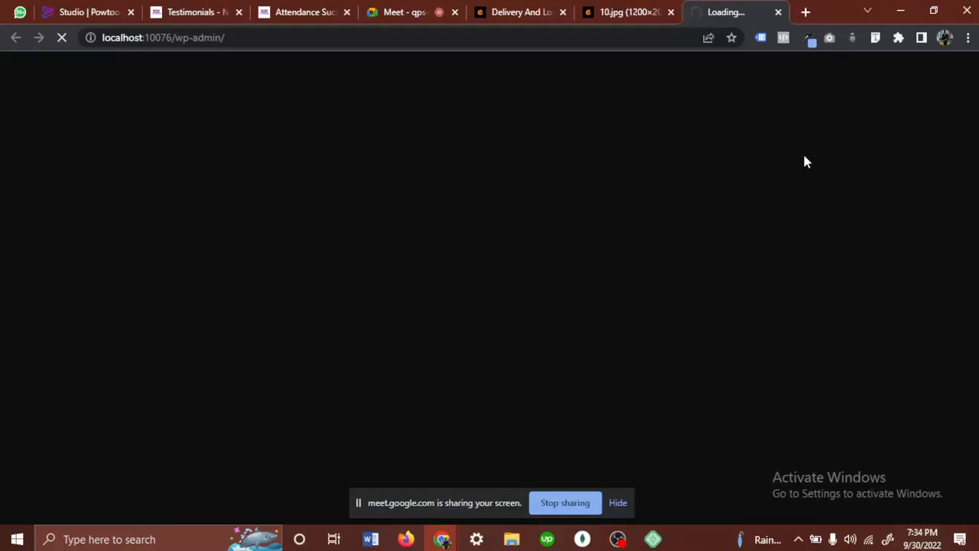
# - Return to the Meet call and admit the participant waiting to join
pyautogui.click(403, 9)
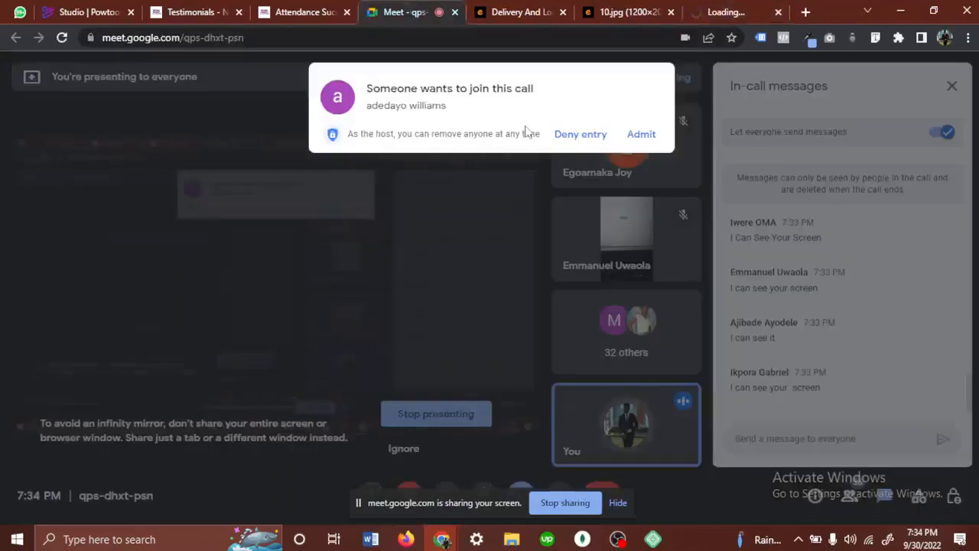
pyautogui.click(631, 133)
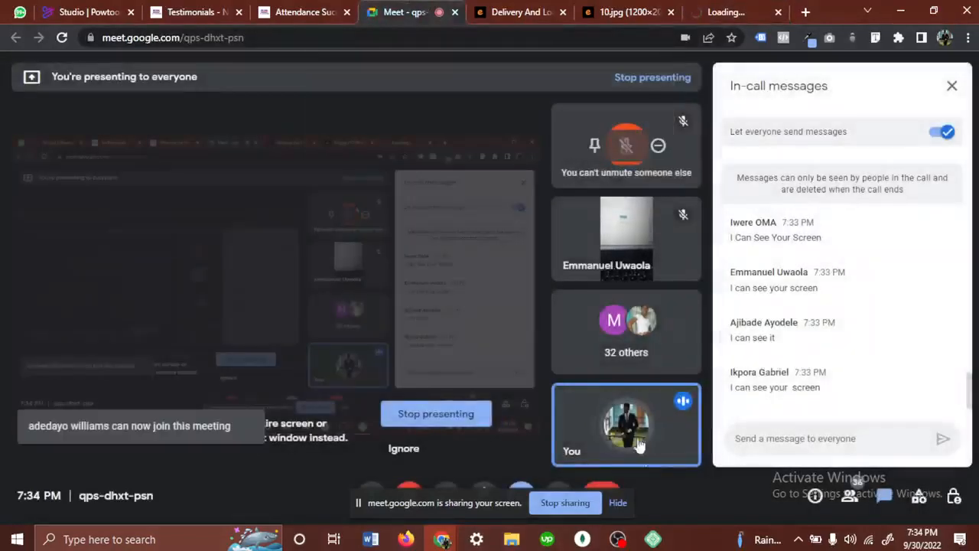
# - Show the cakeworlds site overview in Local, minimize it, and return to the site's WordPress dashboard
pyautogui.click(652, 540)
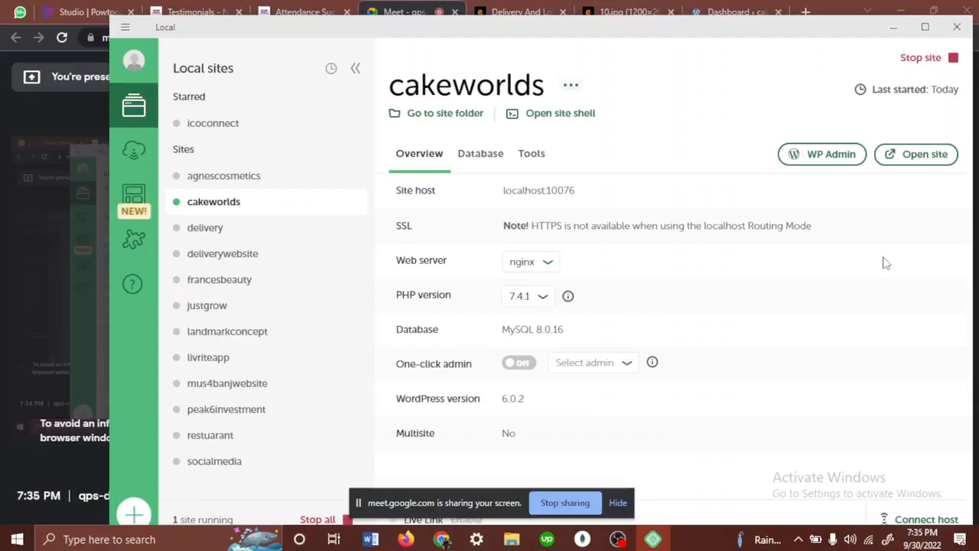
pyautogui.click(892, 27)
pyautogui.click(735, 12)
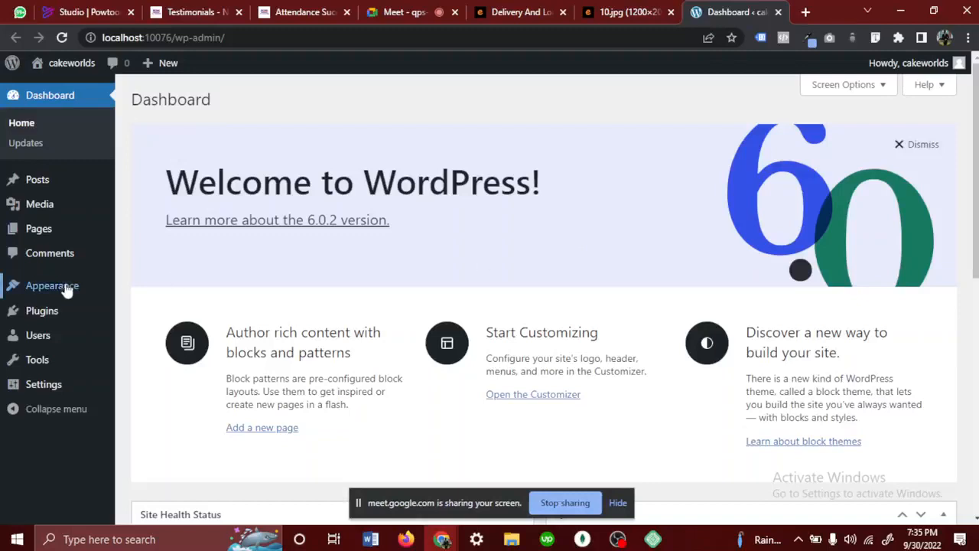
# - Open the Add Themes page of the cakeworlds site and look through the popular themes
pyautogui.moveTo(57, 290)
pyautogui.click(144, 289)
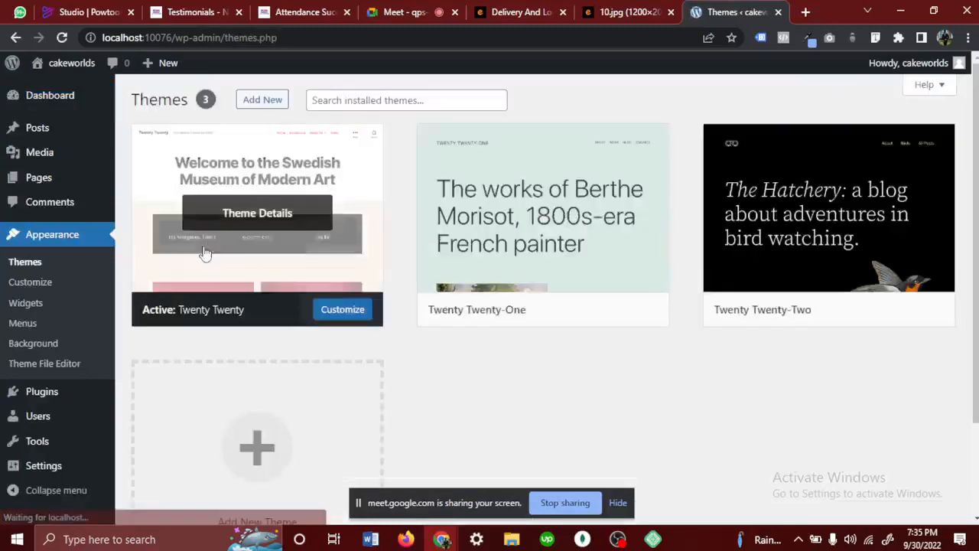
pyautogui.click(264, 110)
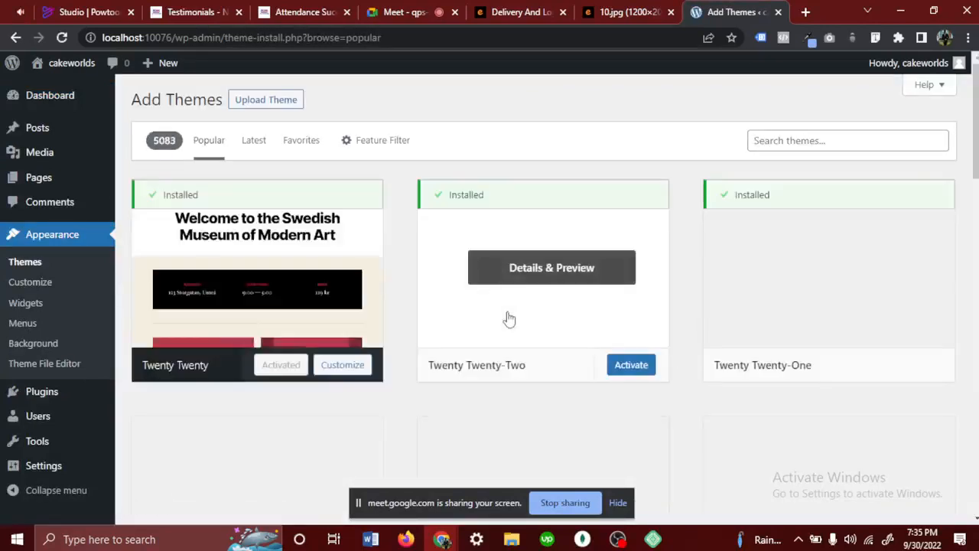
pyautogui.scroll(-2, 509, 318)
pyautogui.scroll(-4, 509, 319)
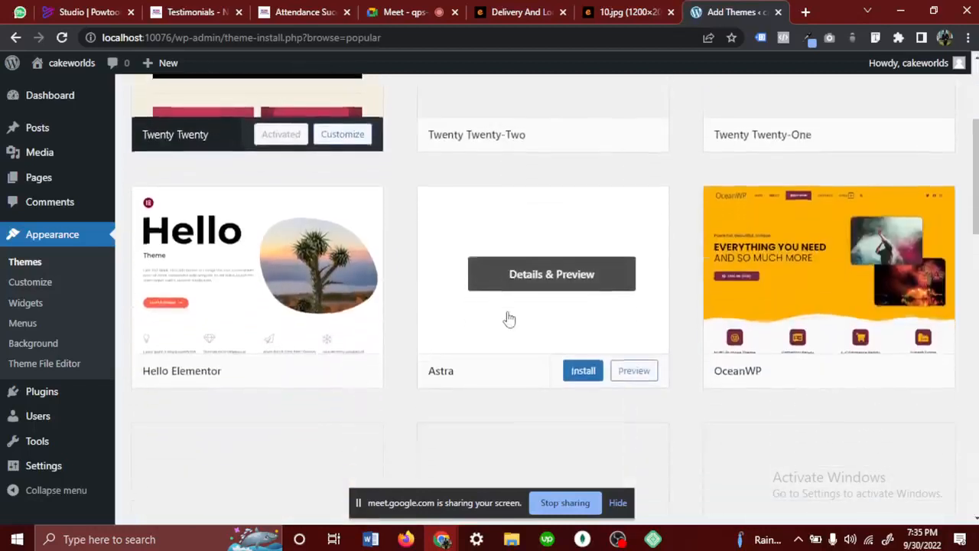
pyautogui.scroll(-9, 508, 319)
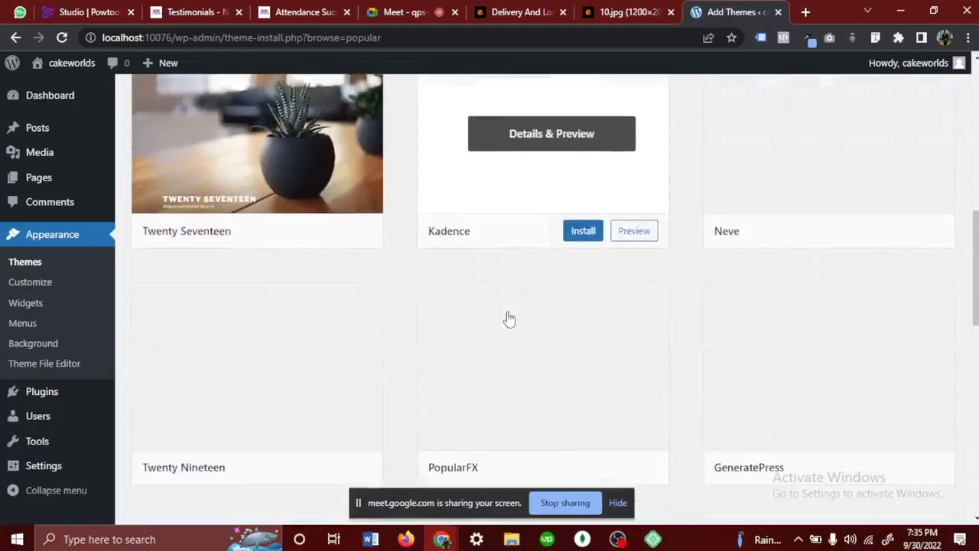
pyautogui.scroll(-12, 508, 318)
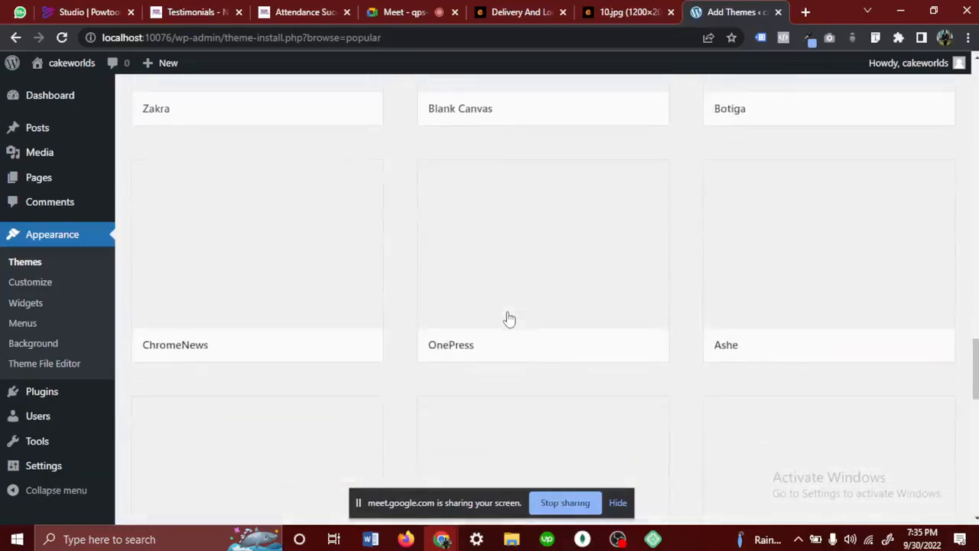
pyautogui.scroll(6, 509, 319)
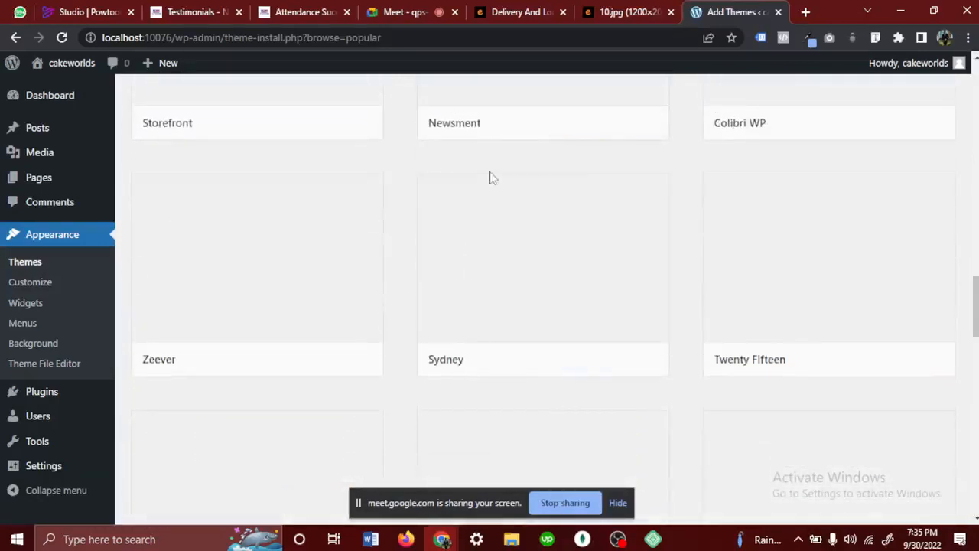
pyautogui.scroll(4, 492, 178)
pyautogui.scroll(15, 492, 180)
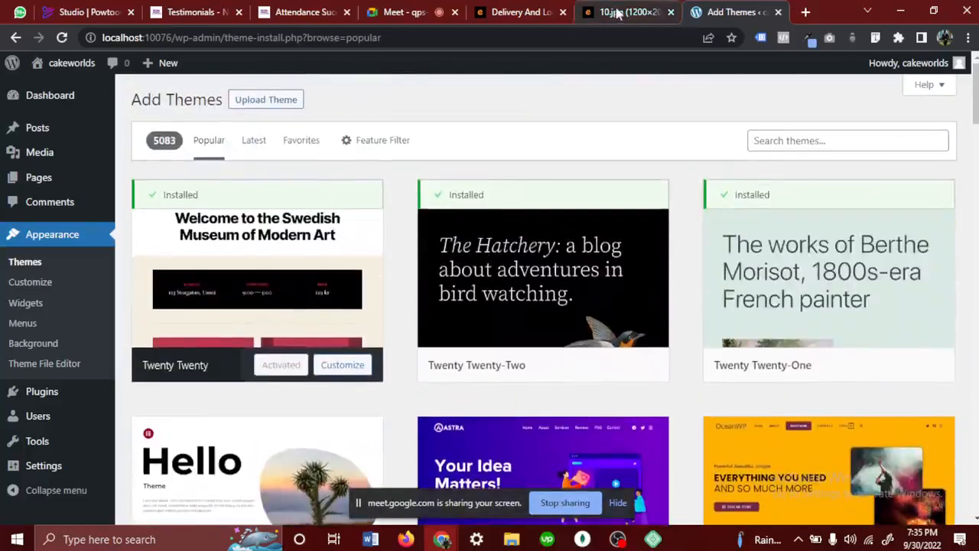
# - Review the delivery website design image 10.jpg, from its header through the About us section
pyautogui.click(618, 12)
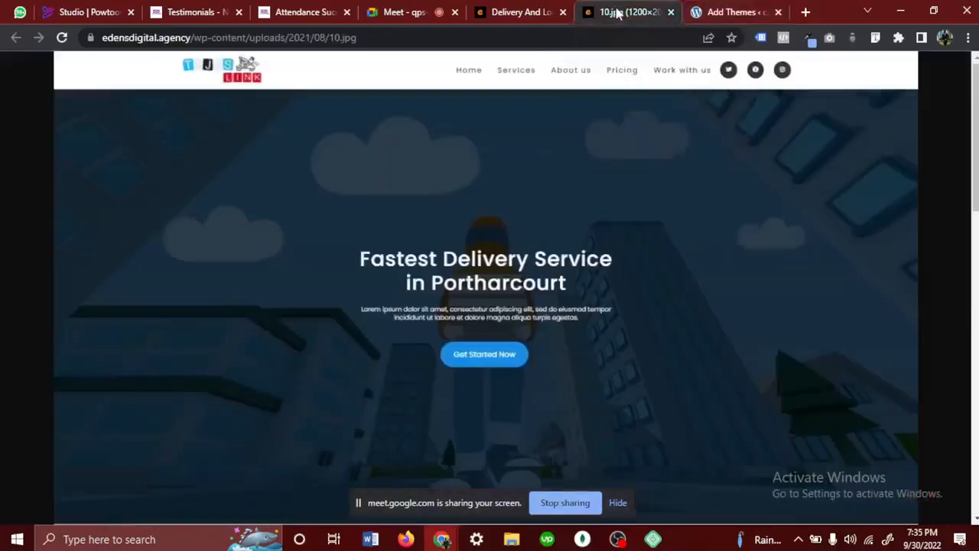
pyautogui.scroll(-15, 425, 180)
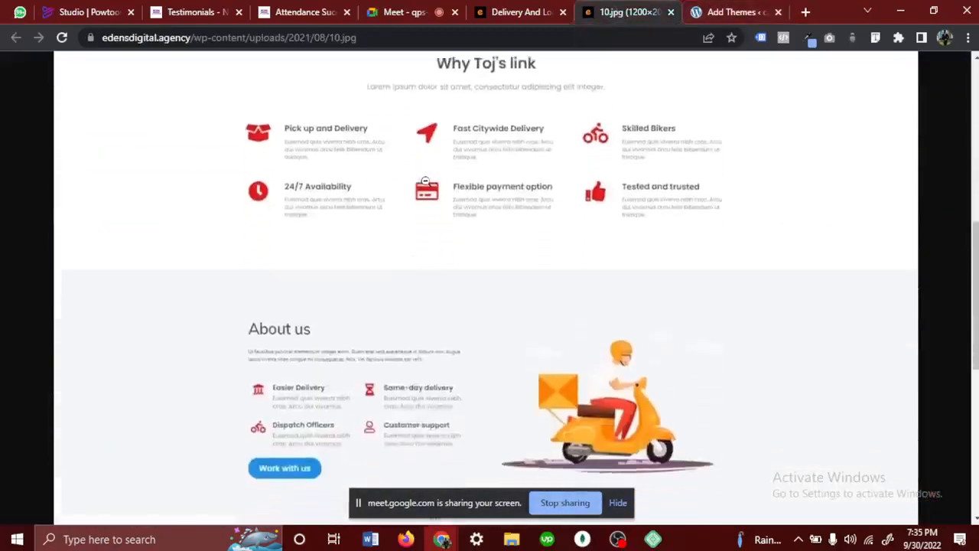
pyautogui.scroll(15, 425, 181)
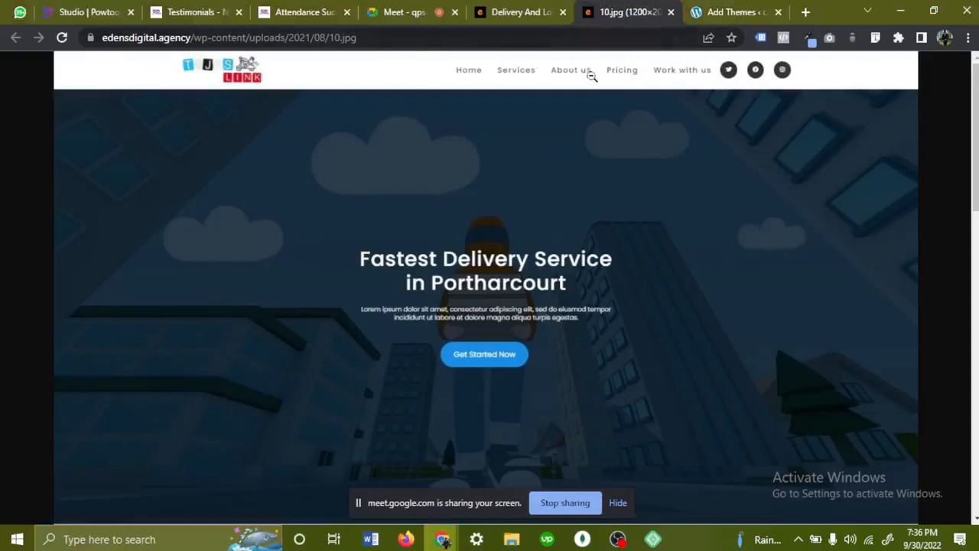
# - Show the popular themes on the Add Themes page again and check the in-call messages in Meet
pyautogui.click(722, 7)
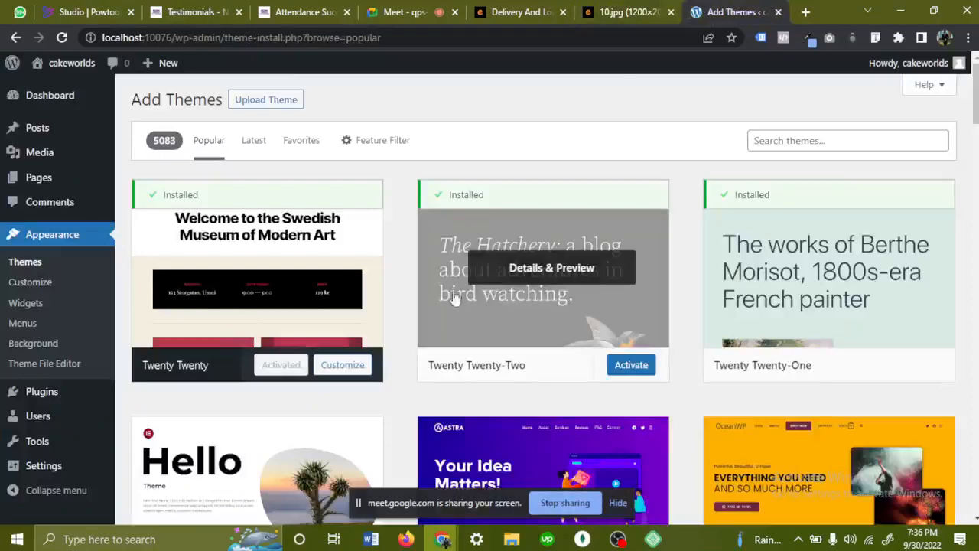
pyautogui.scroll(-3, 459, 321)
pyautogui.scroll(-5, 461, 325)
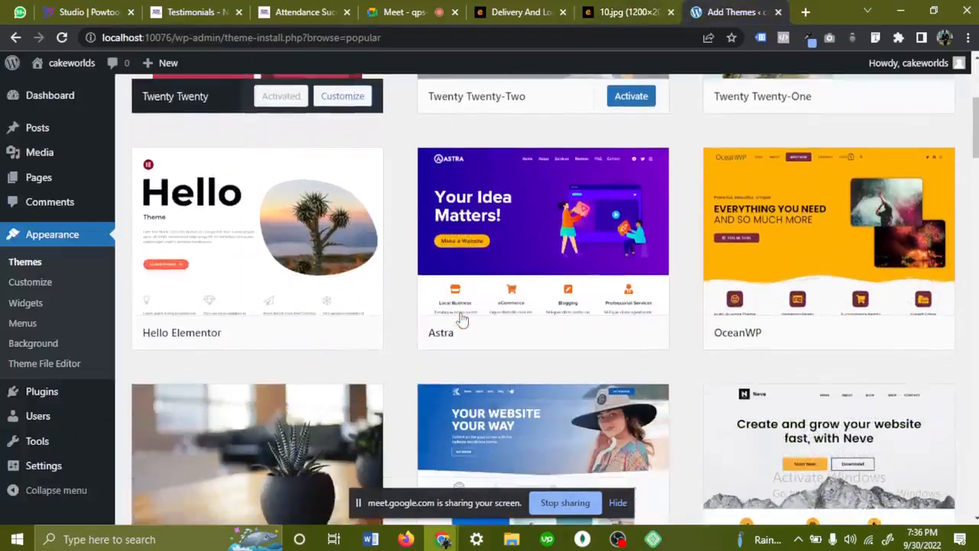
pyautogui.scroll(8, 461, 331)
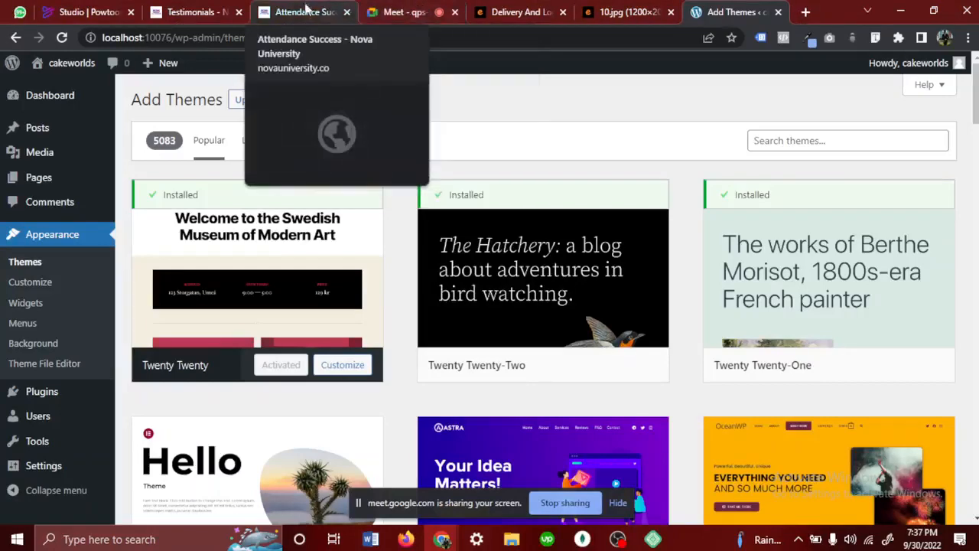
pyautogui.click(386, 12)
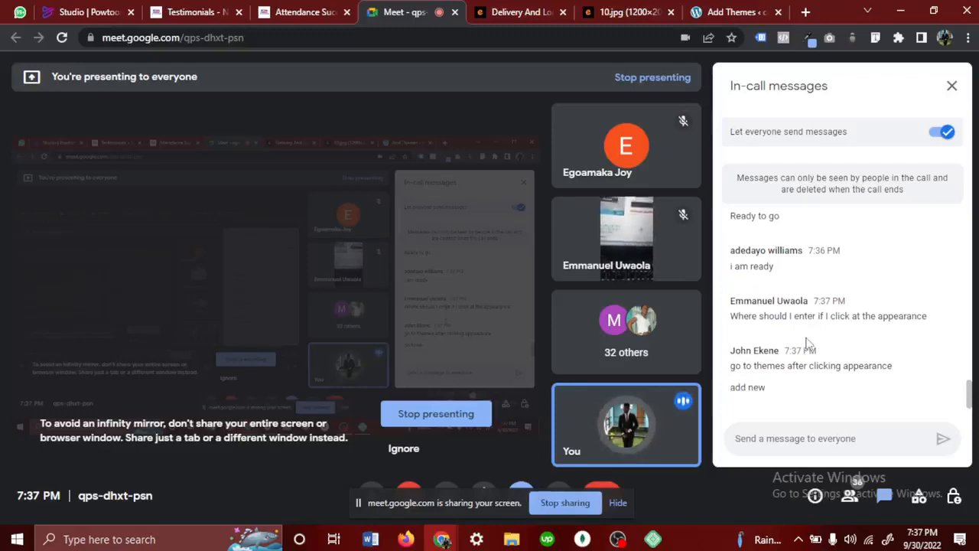
pyautogui.click(734, 12)
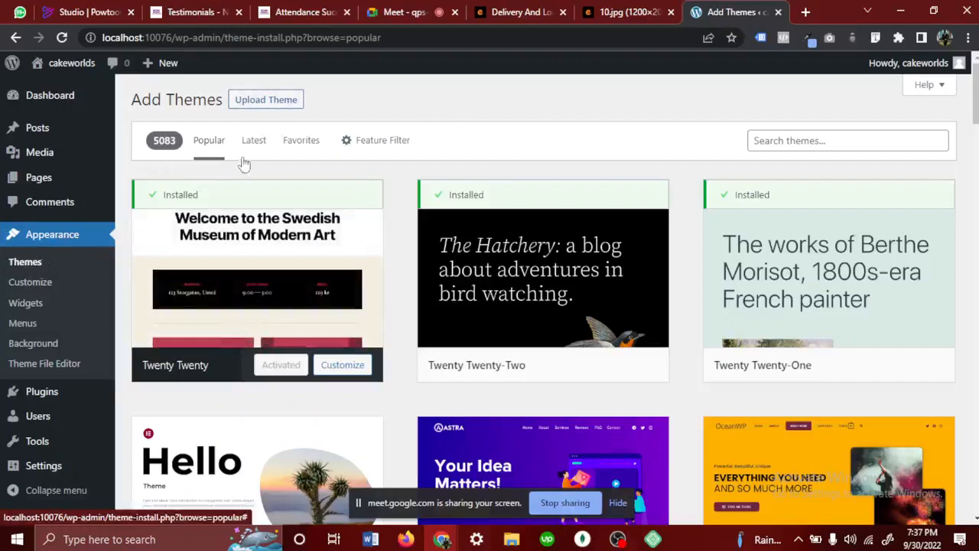
# - Find the OceanWP theme among the popular themes and open its details and preview
pyautogui.scroll(-1, 513, 319)
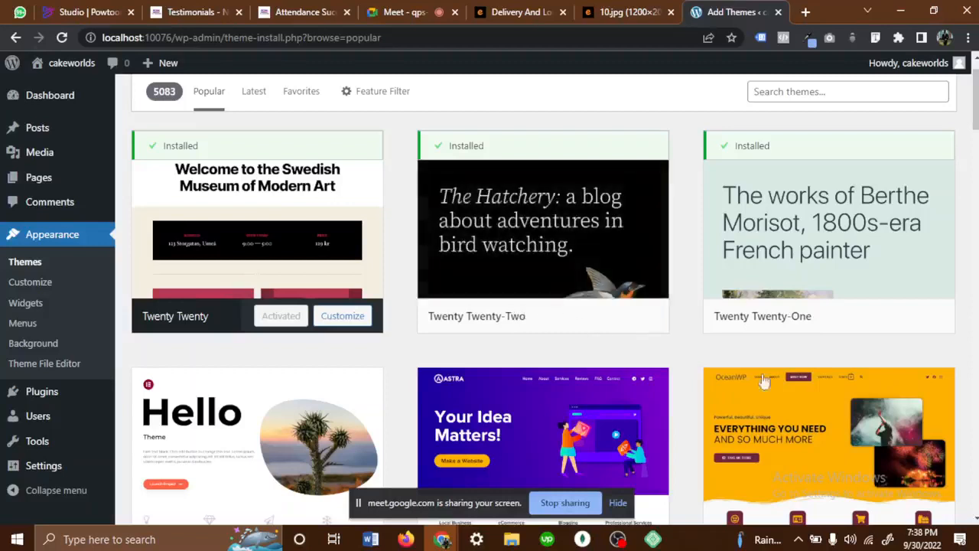
pyautogui.scroll(-1, 750, 411)
pyautogui.scroll(-2, 749, 412)
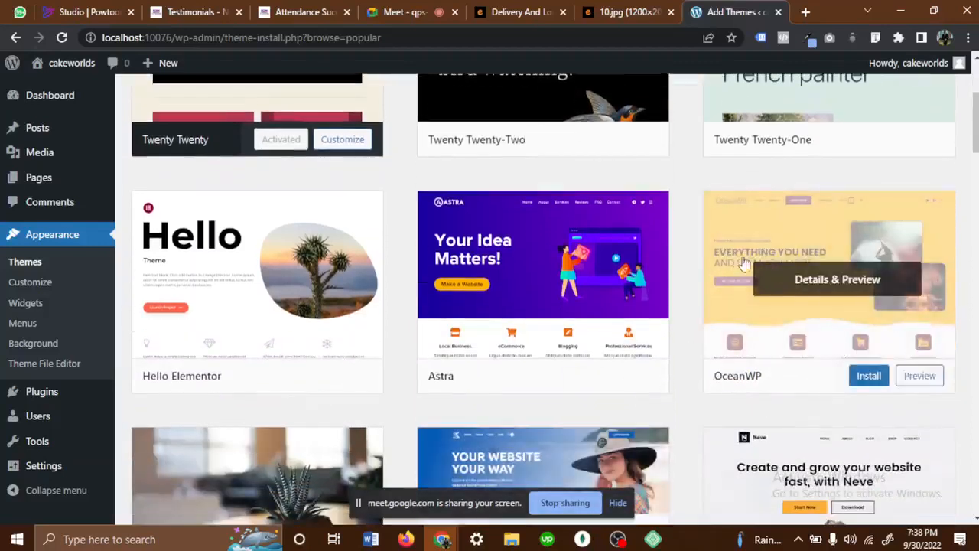
pyautogui.click(826, 286)
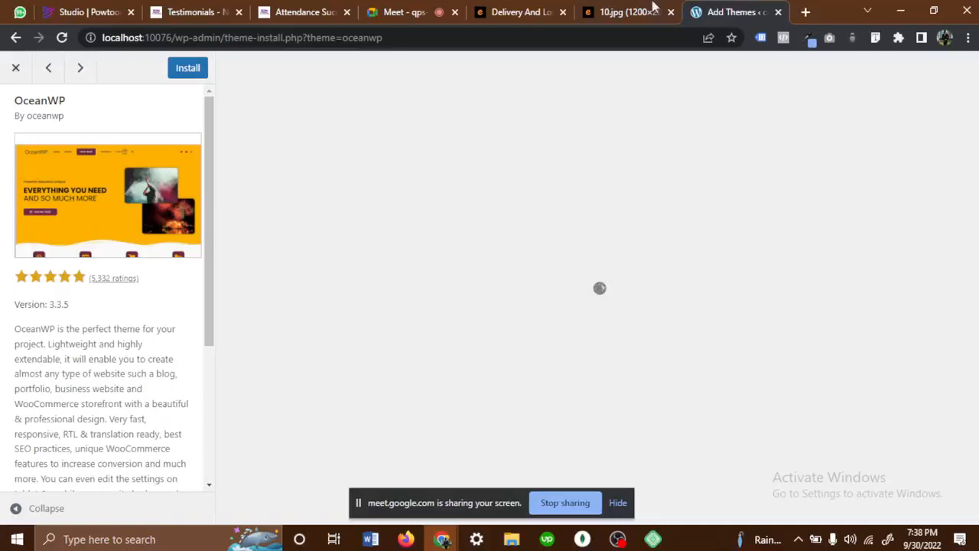
# - Switch to the Meet call, ignore the infinity mirror warning, and mute the microphone
pyautogui.click(422, 6)
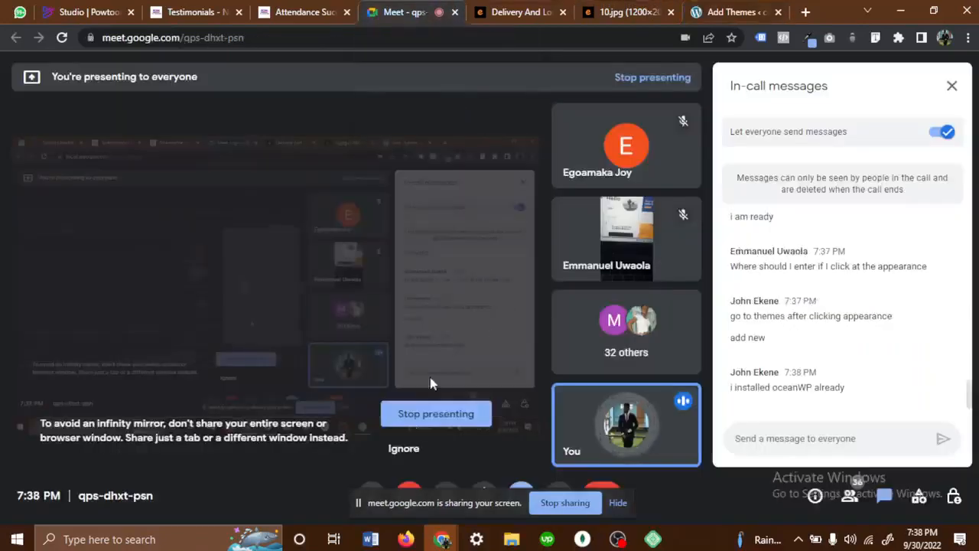
pyautogui.click(404, 449)
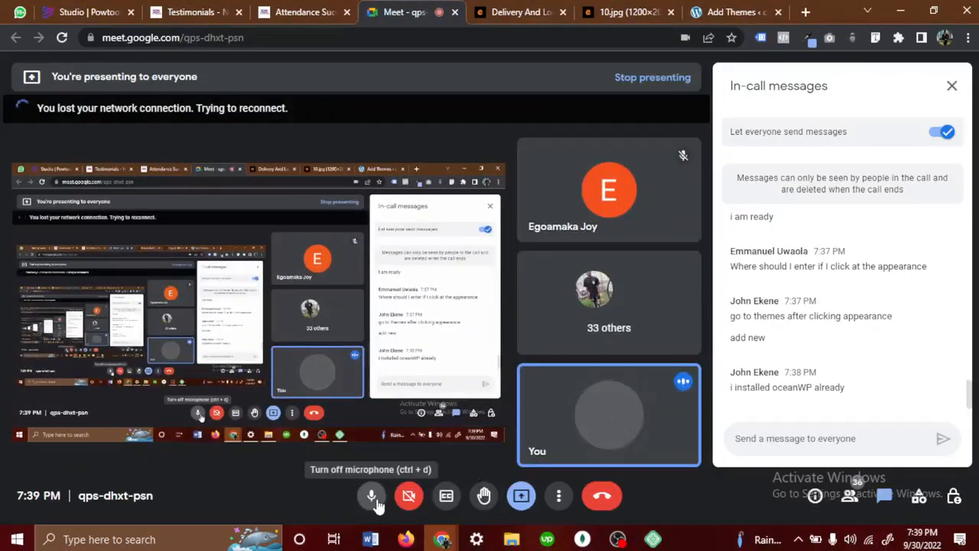
pyautogui.click(373, 497)
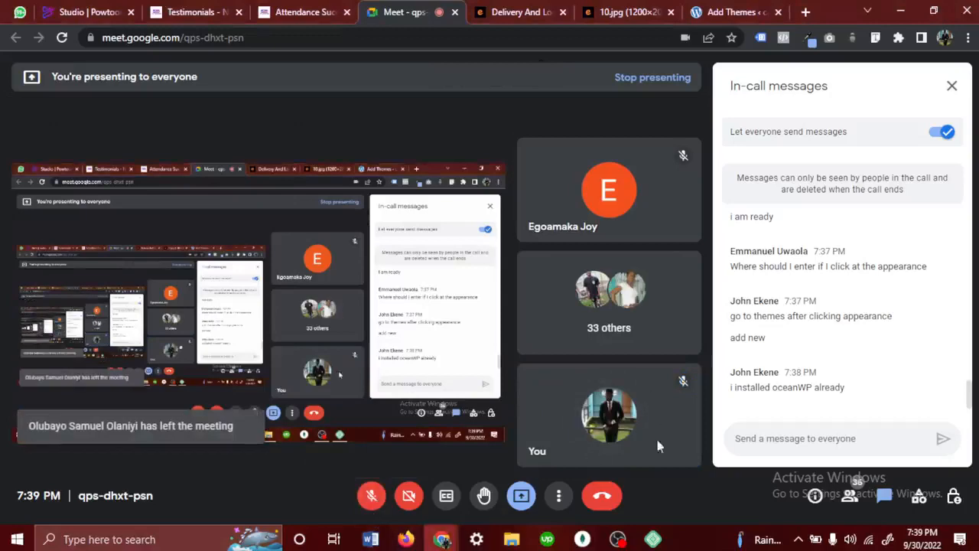
# - Check the recording status in OBS, minimize it, and unmute the microphone in the Meet call
pyautogui.click(619, 539)
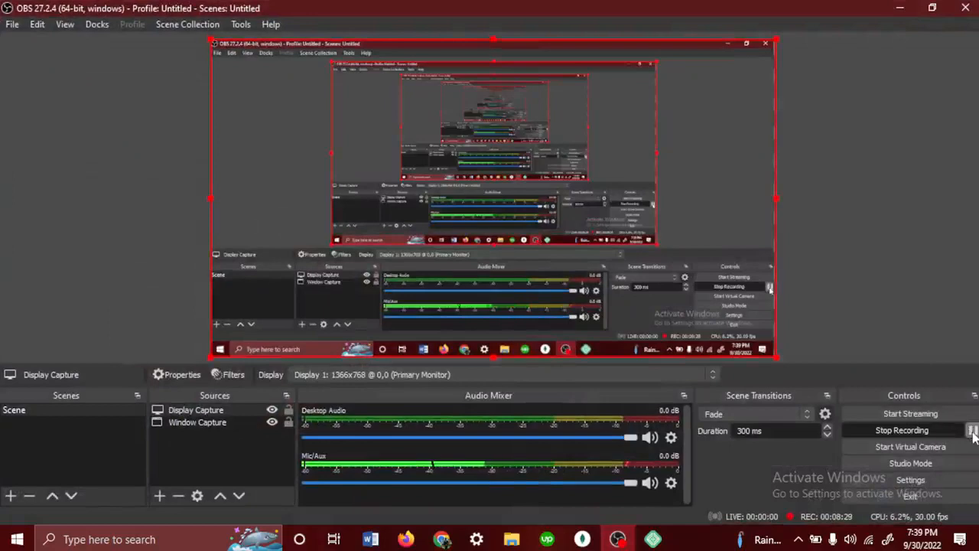
pyautogui.click(900, 8)
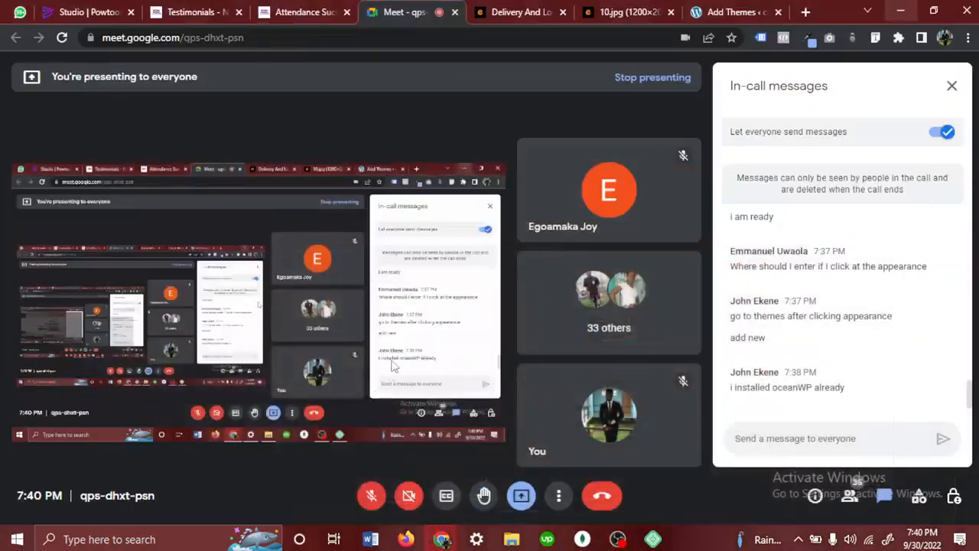
pyautogui.click(370, 495)
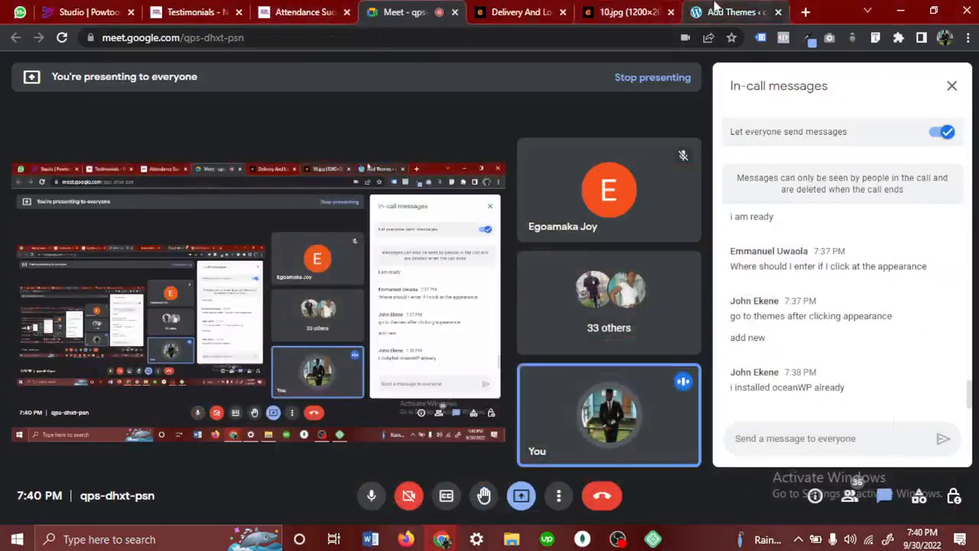
# - Close the OceanWP preview on the WordPress site and search the theme directory for "ocean wp"
pyautogui.click(730, 11)
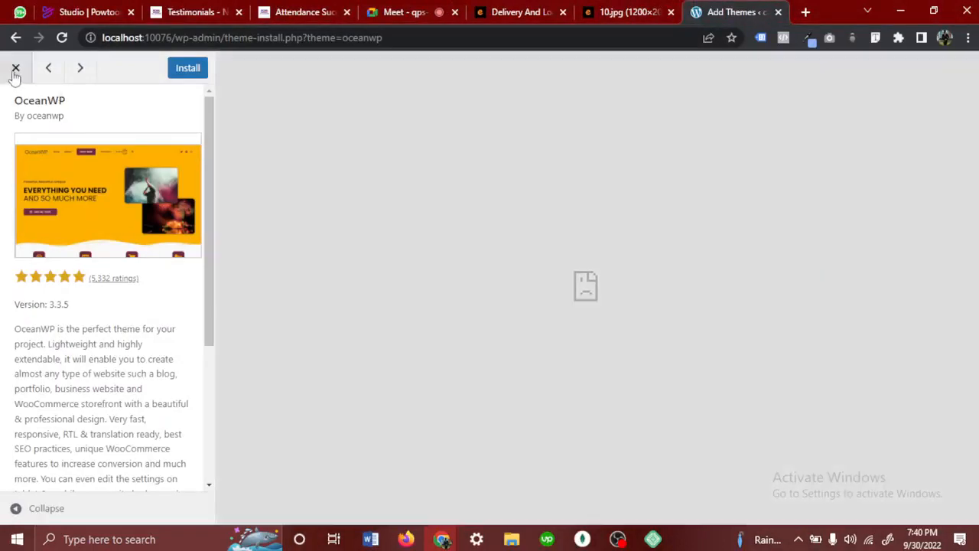
pyautogui.click(14, 74)
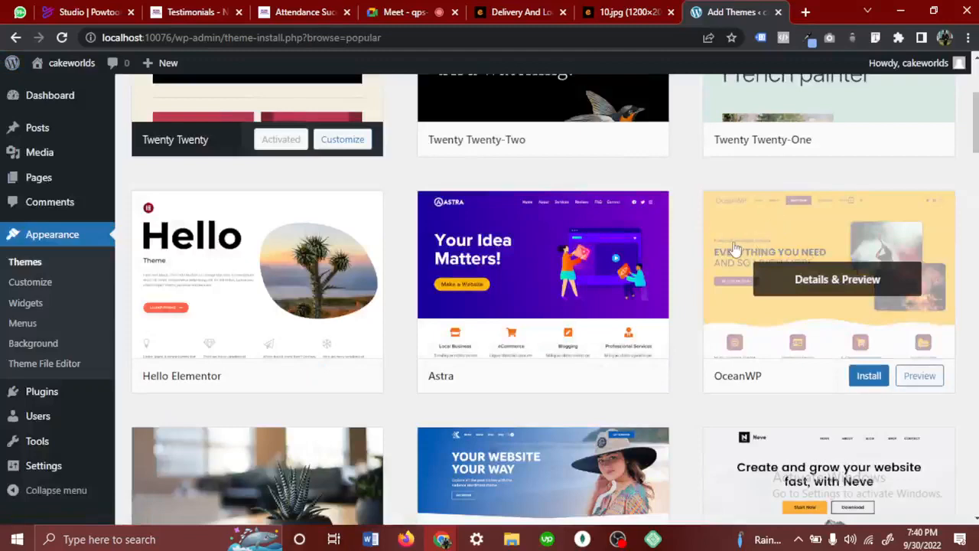
pyautogui.scroll(2, 704, 98)
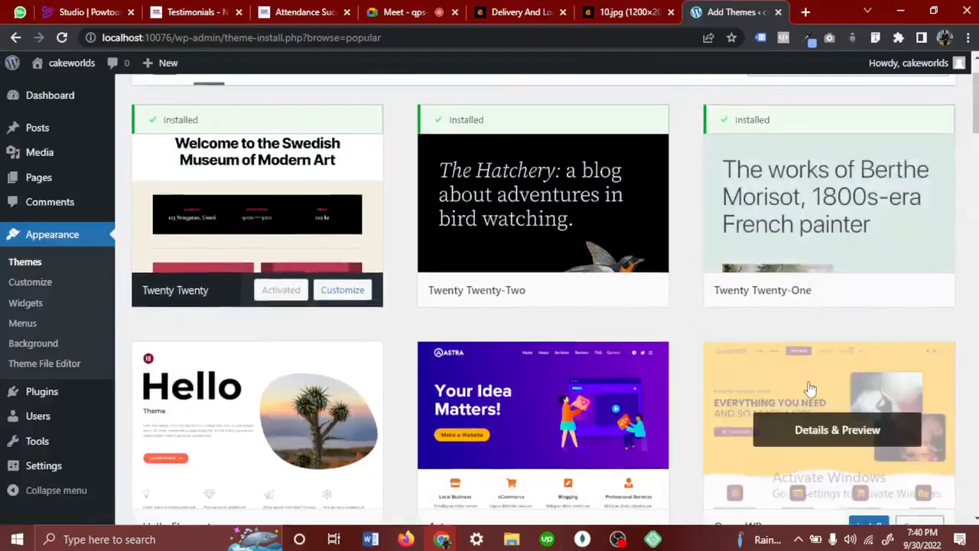
pyautogui.scroll(1, 842, 321)
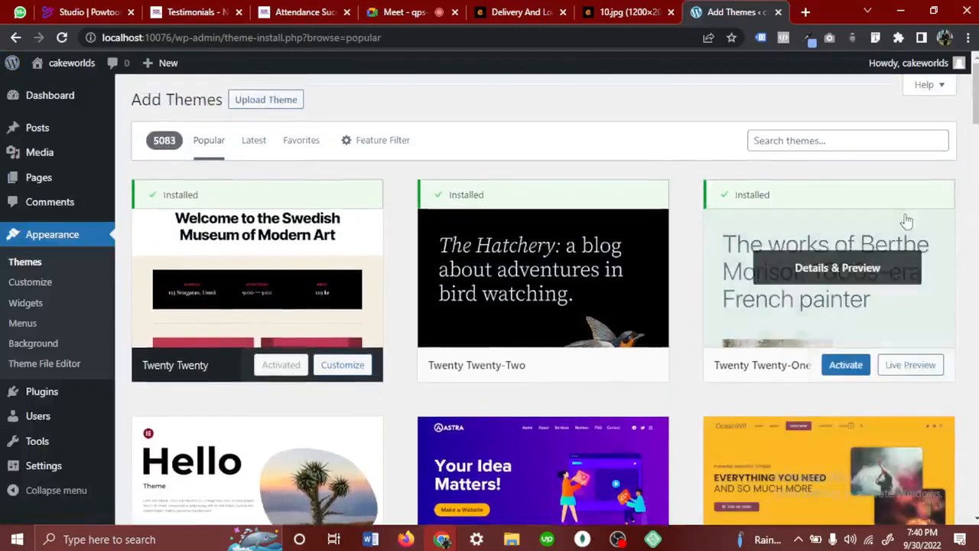
pyautogui.click(808, 136)
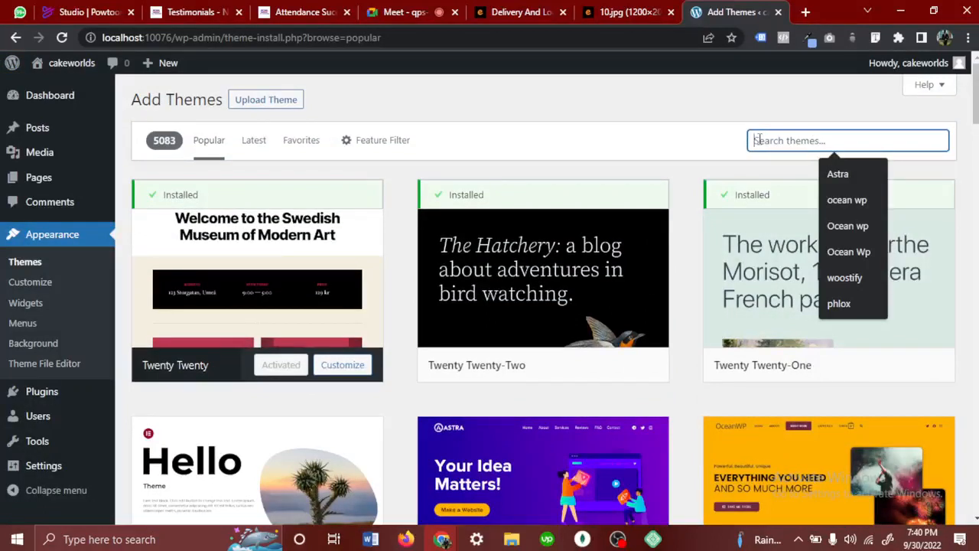
pyautogui.write('oca')
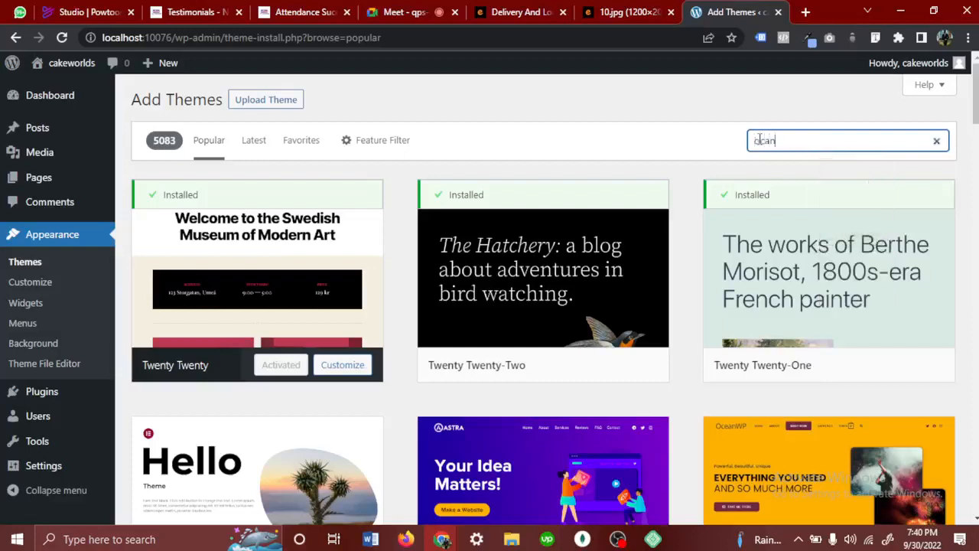
pyautogui.write('ean wp')
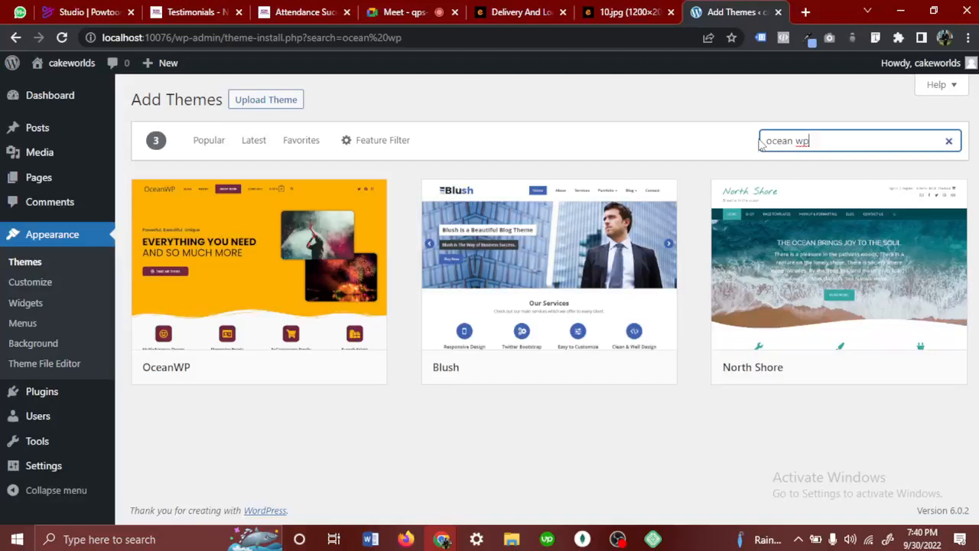
# - Check the participants' messages in the Meet call, then install the OceanWP theme on the WordPress site
pyautogui.click(407, 14)
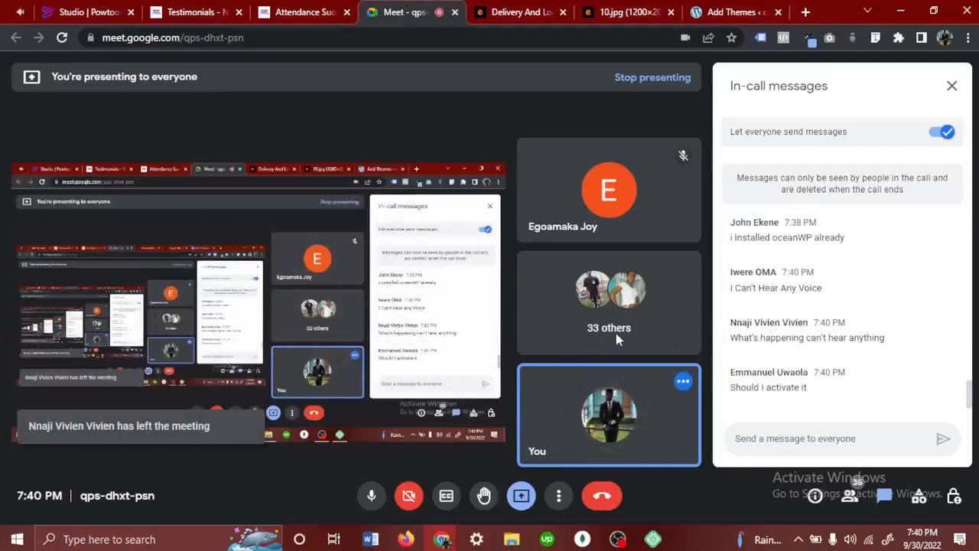
pyautogui.moveTo(646, 239)
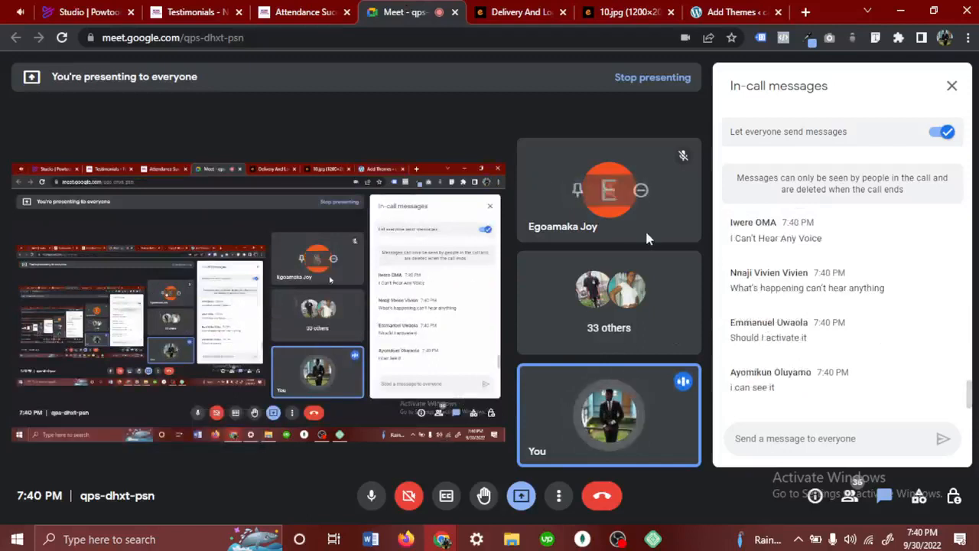
pyautogui.click(719, 11)
pyautogui.moveTo(222, 273)
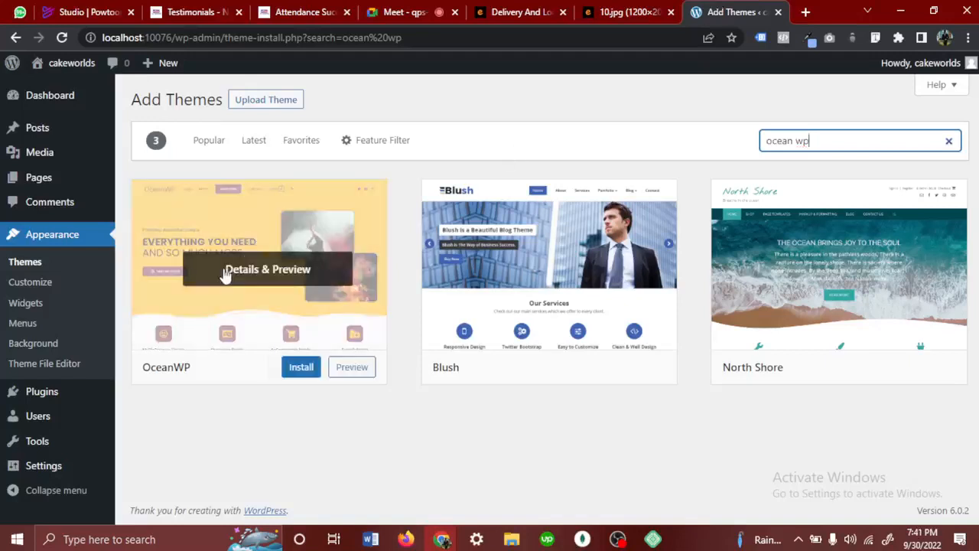
pyautogui.click(299, 369)
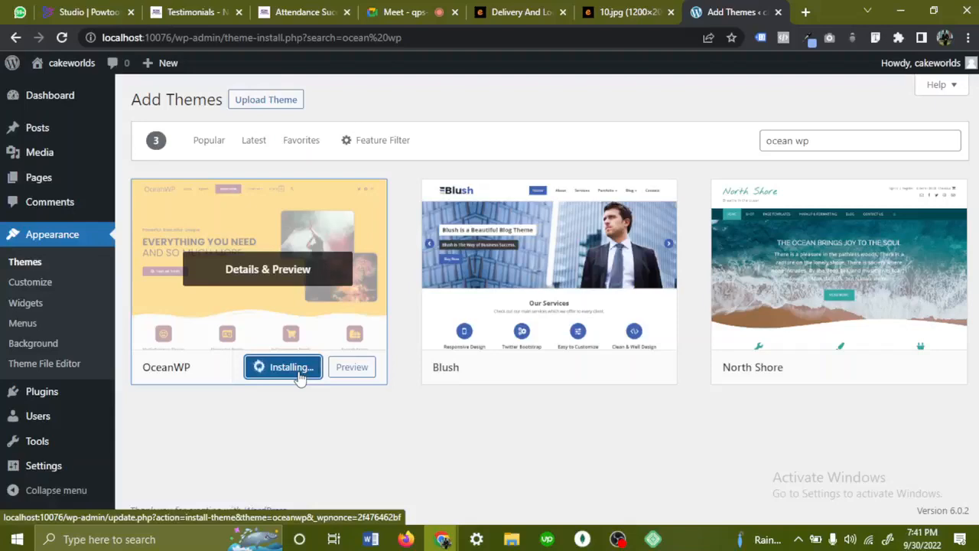
# - Mute the microphone in the Meet call and pause the screen recording in OBS, minimizing its window
pyautogui.click(403, 12)
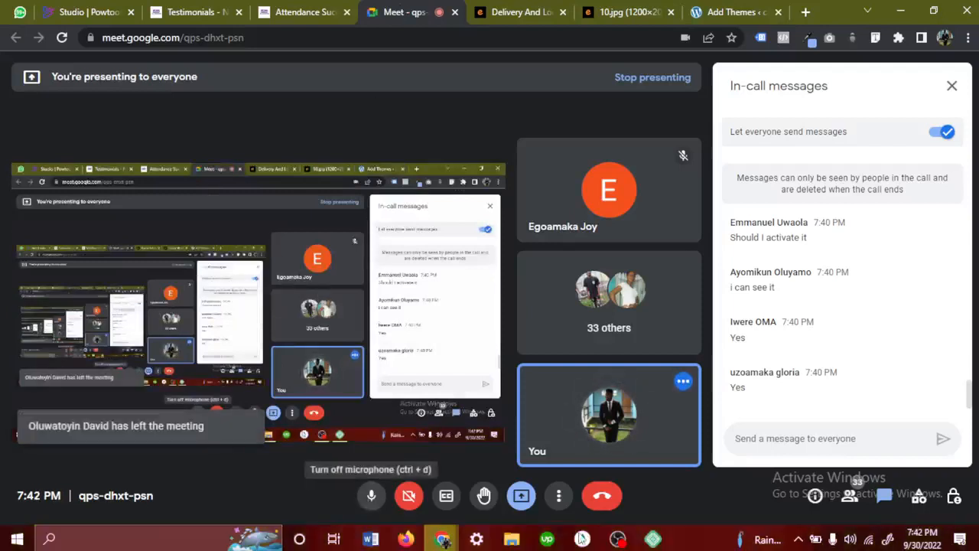
pyautogui.click(371, 497)
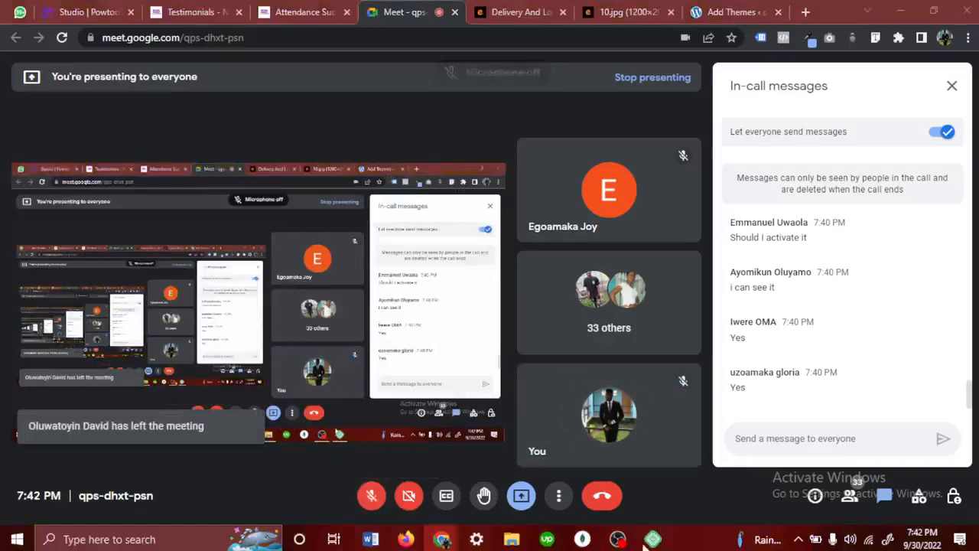
pyautogui.click(618, 539)
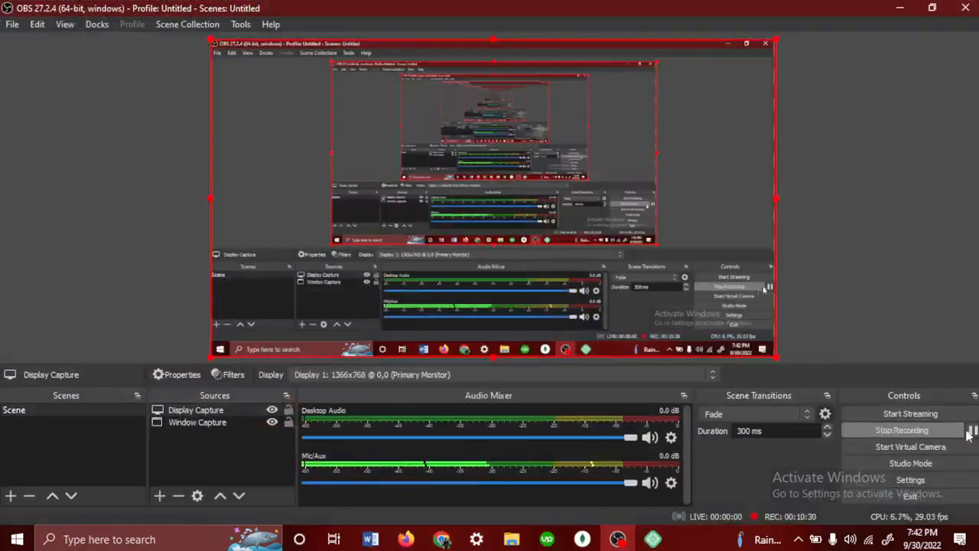
pyautogui.click(972, 430)
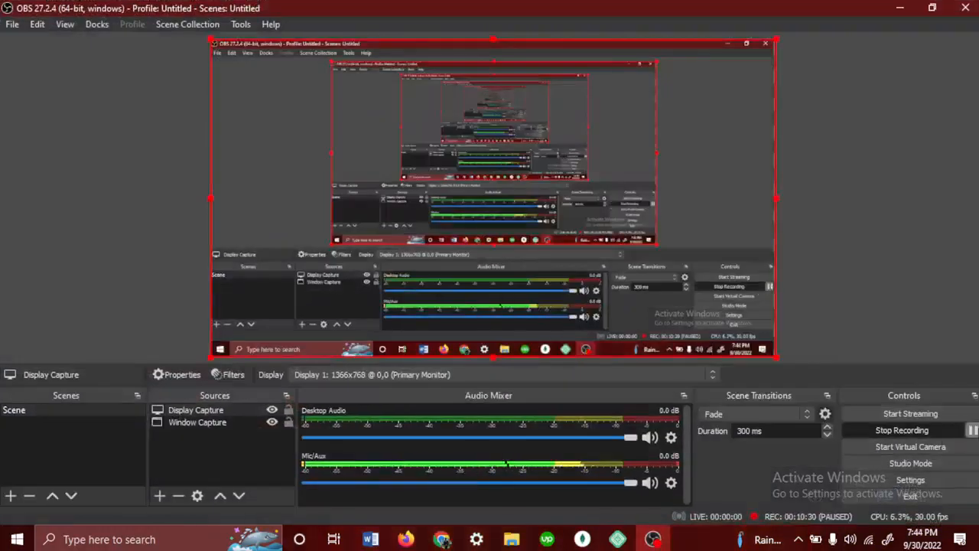
pyautogui.click(900, 8)
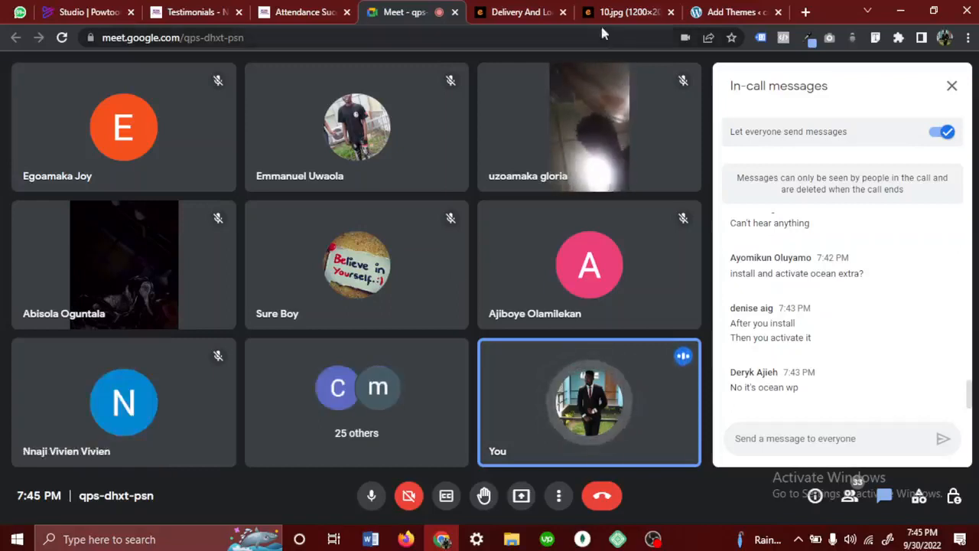
# - Check the OceanWP installation on the WordPress site and present the entire screen in the Meet call
pyautogui.click(728, 10)
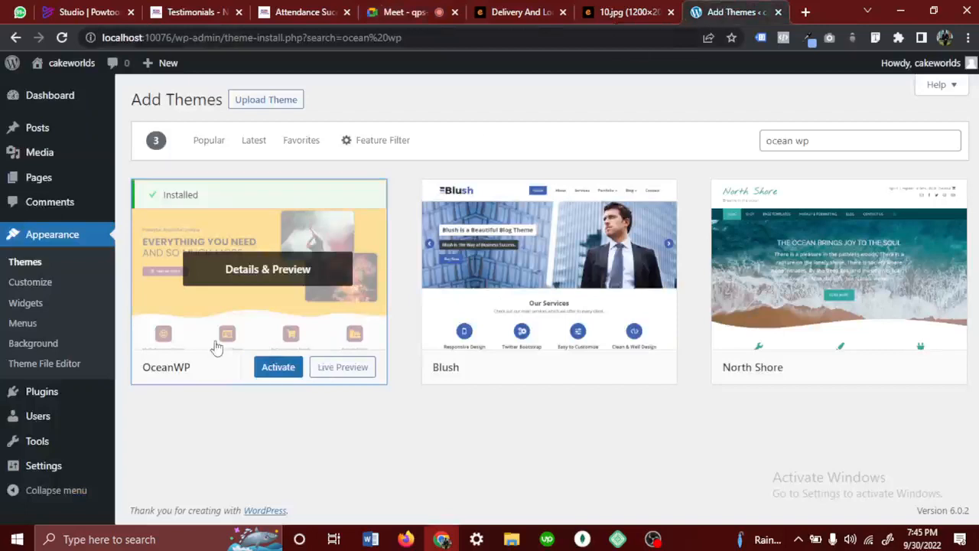
pyautogui.click(392, 10)
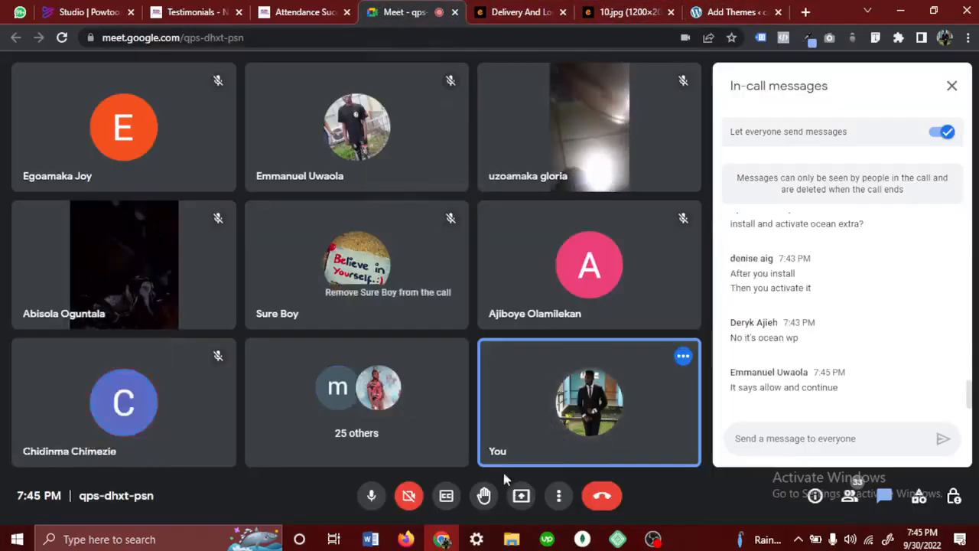
pyautogui.click(520, 497)
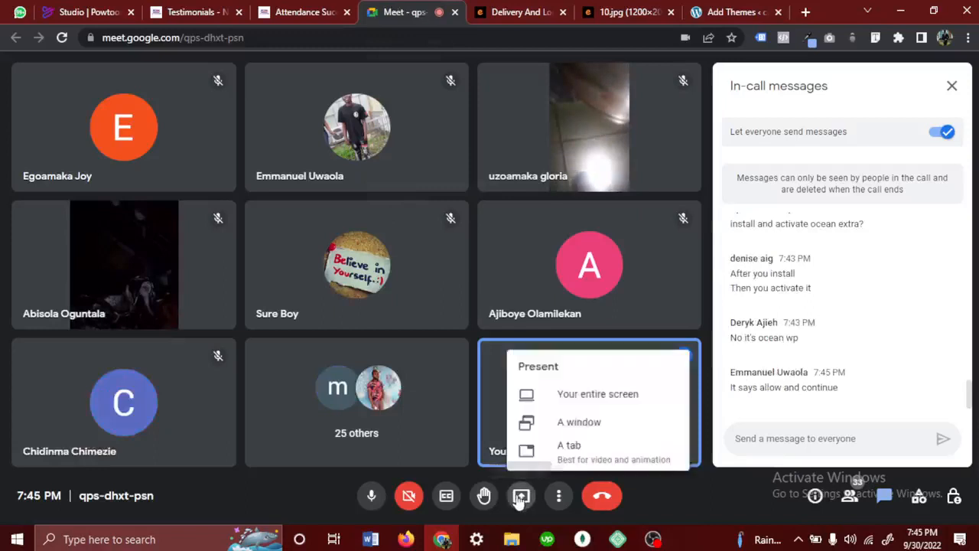
pyautogui.click(599, 399)
pyautogui.click(467, 194)
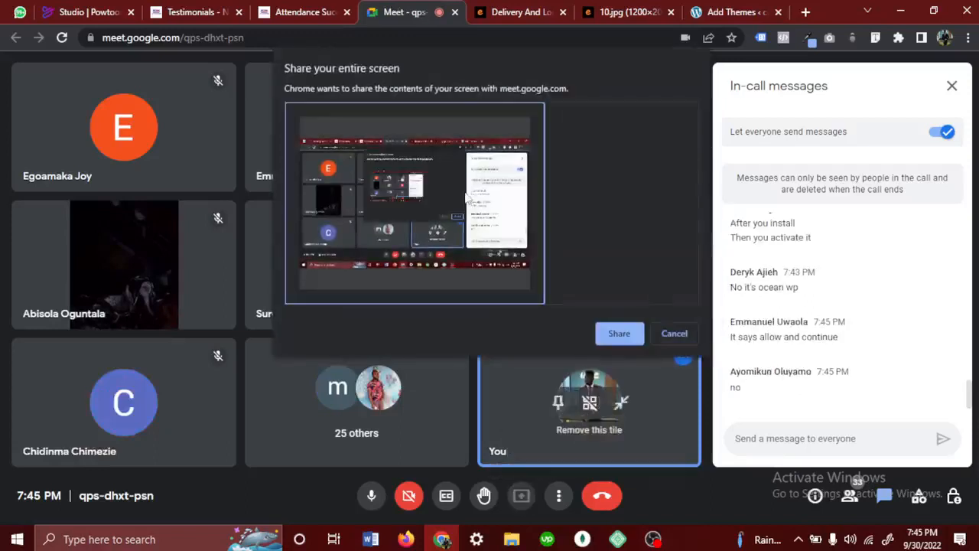
pyautogui.click(619, 335)
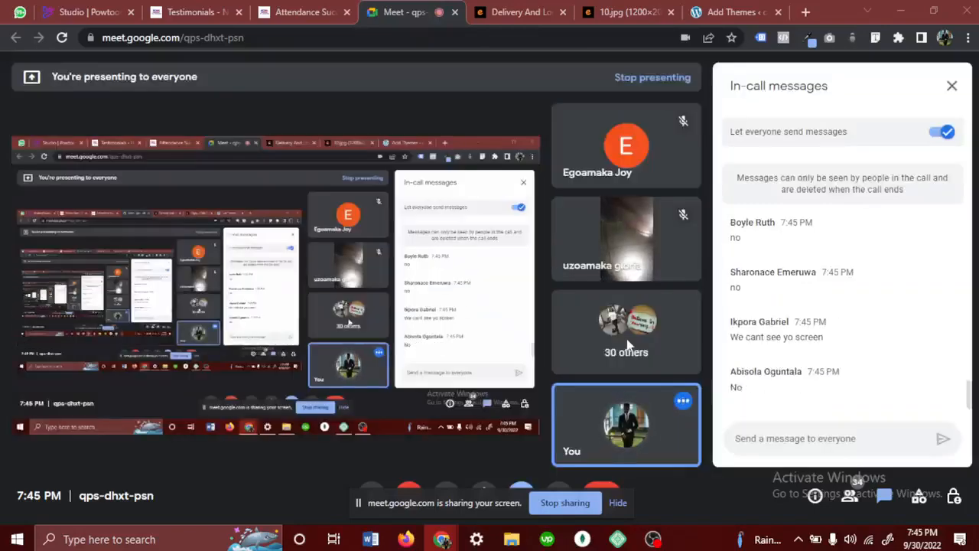
# - Activate the OceanWP theme, install and activate the recommended Ocean Extra plugin, and hide the screen-sharing notice
pyautogui.click(732, 12)
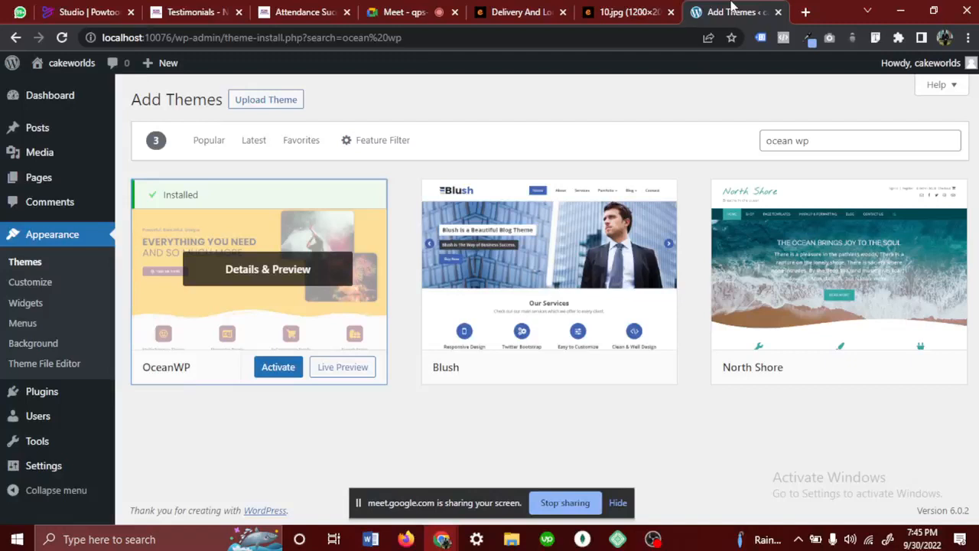
pyautogui.click(278, 368)
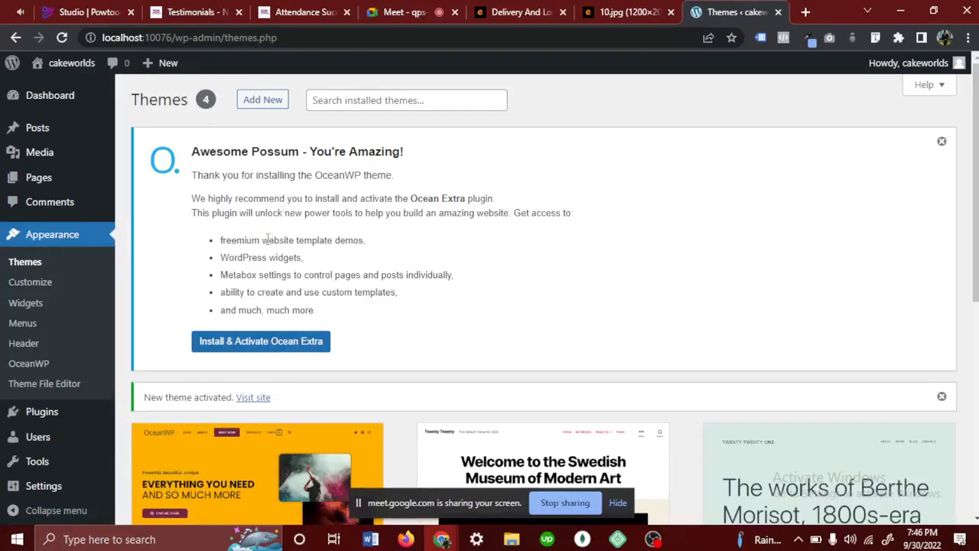
pyautogui.click(268, 348)
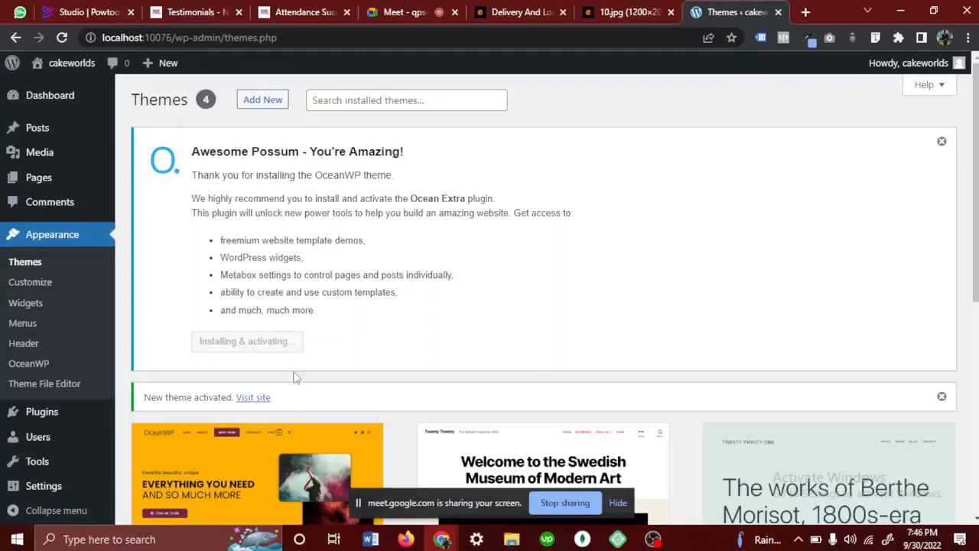
pyautogui.click(618, 504)
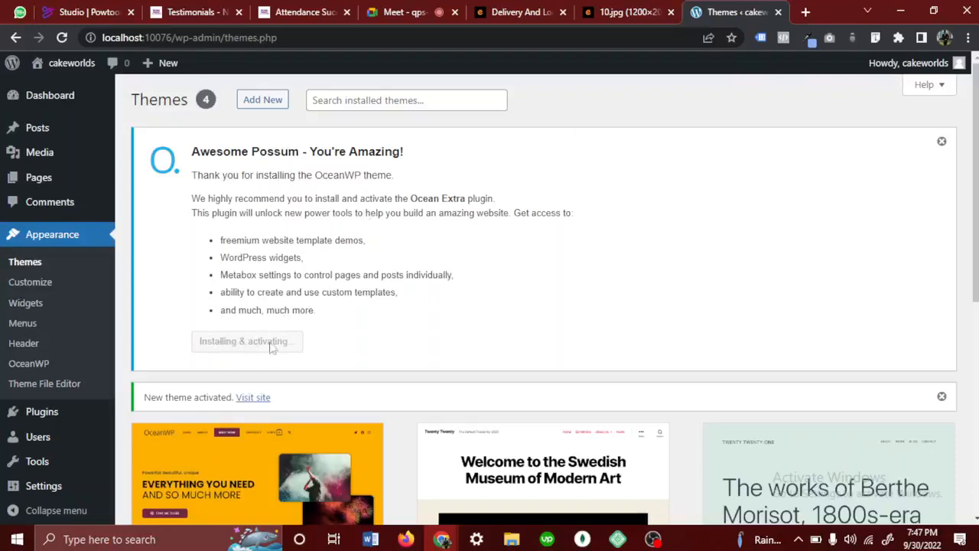
# - Open the WordPress Plugins page in a new browser tab while Ocean Extra is installing
pyautogui.scroll(-5, 280, 332)
pyautogui.scroll(5, 280, 329)
pyautogui.click(33, 348)
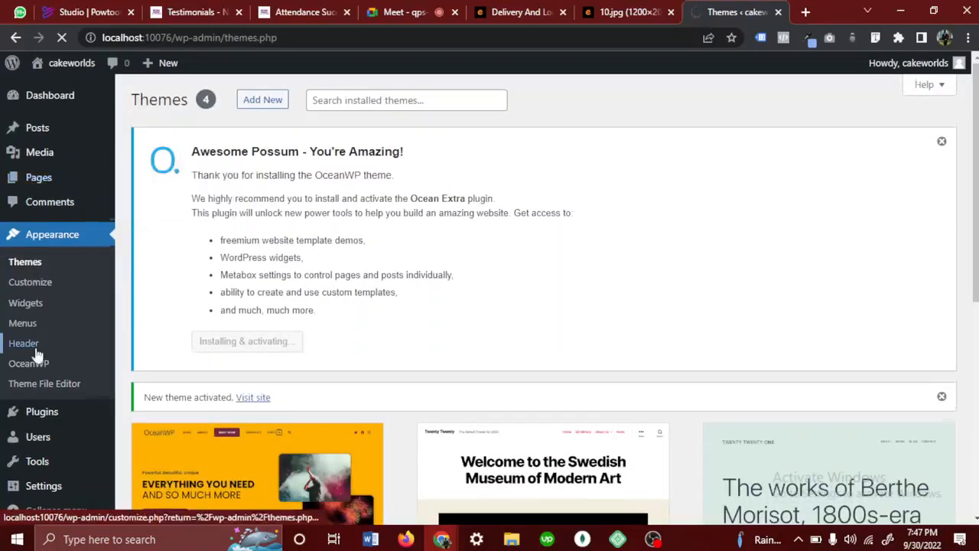
pyautogui.scroll(-2, 23, 374)
pyautogui.rightClick(47, 410)
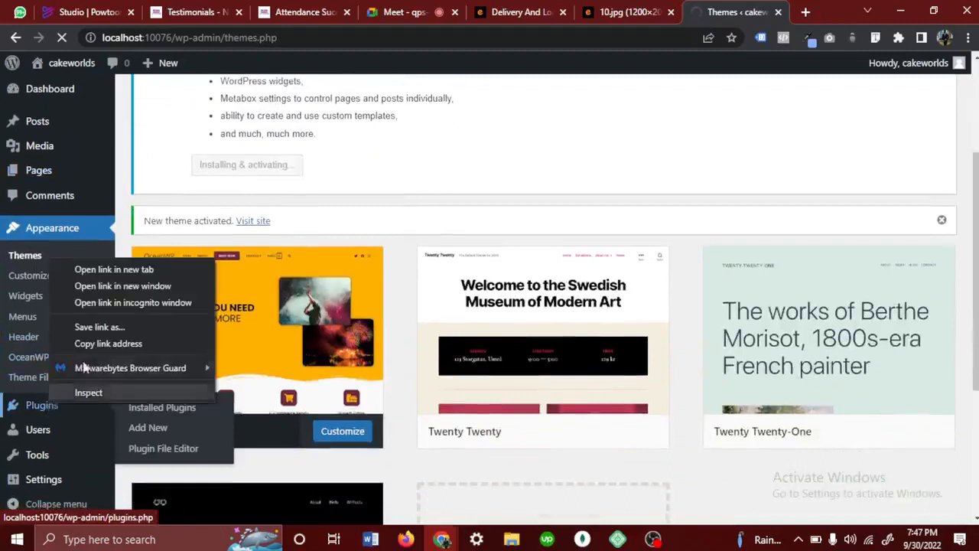
pyautogui.click(107, 267)
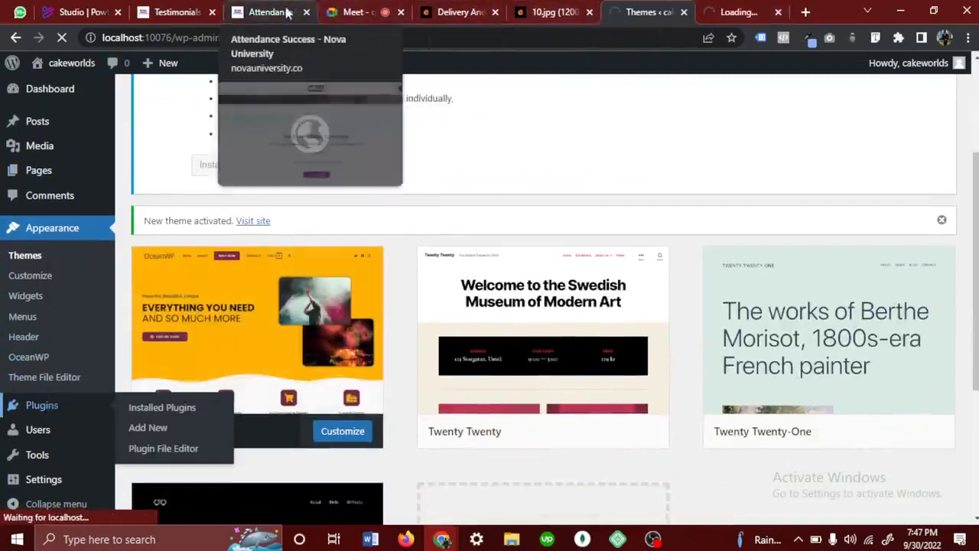
# - Close the Attendance Success, Testimonials and Powtoon Studio browser tabs
pyautogui.click(212, 12)
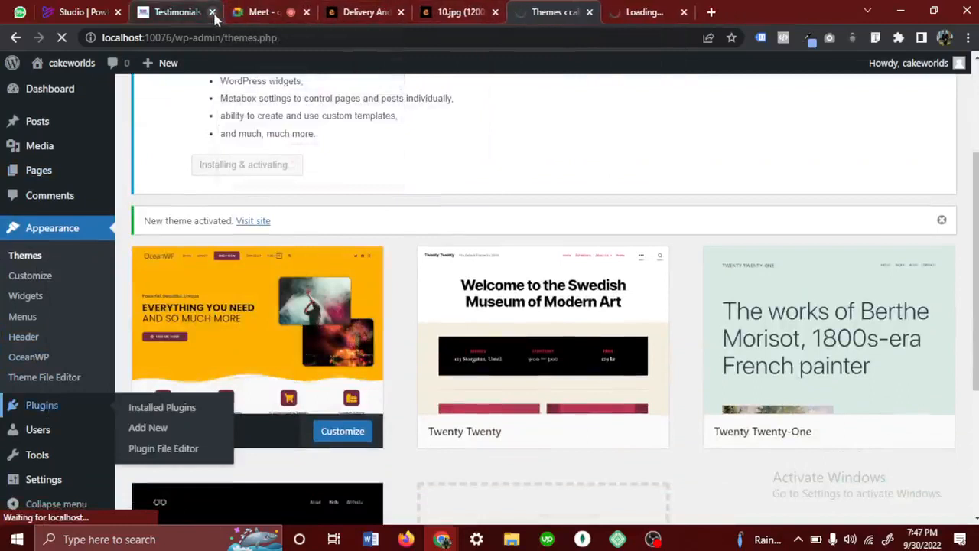
pyautogui.click(211, 12)
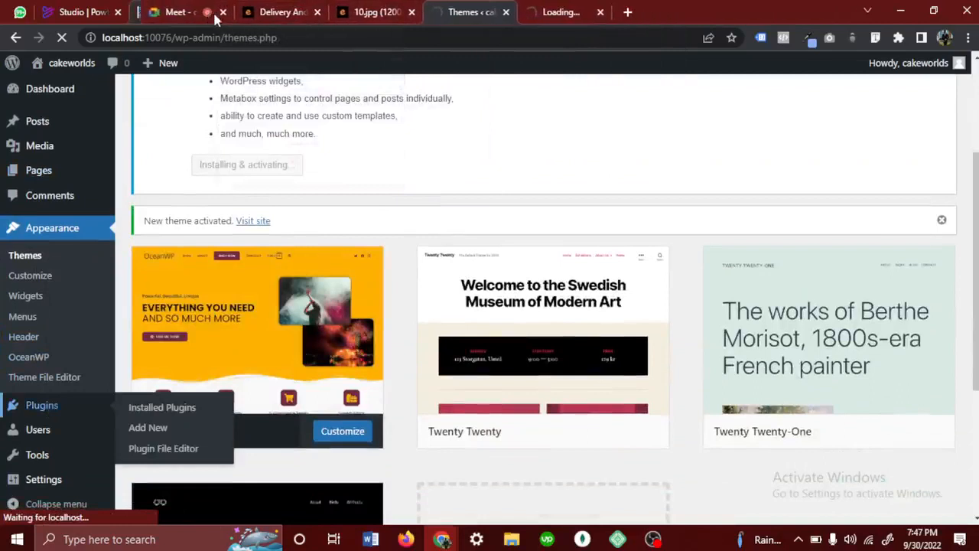
pyautogui.click(118, 12)
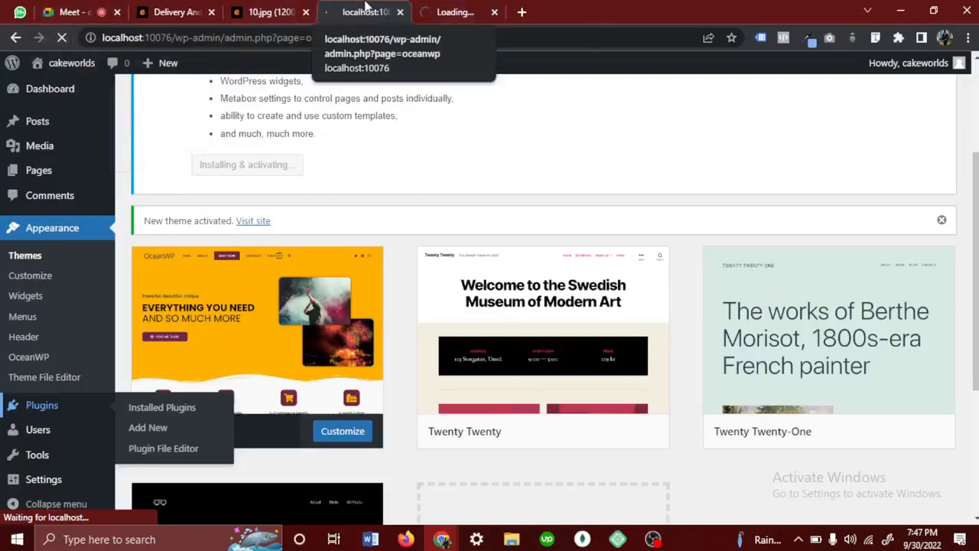
# - Skip the OceanWP opt-in for update notifications and diagnostic tracking, and look through the OceanWP Panel page
pyautogui.scroll(1, 408, 226)
pyautogui.scroll(1, 407, 236)
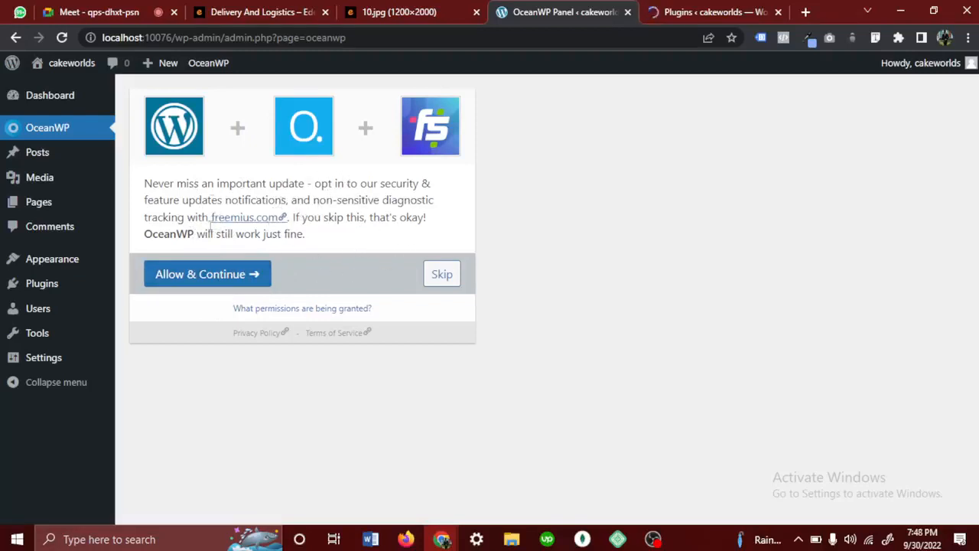
pyautogui.click(441, 274)
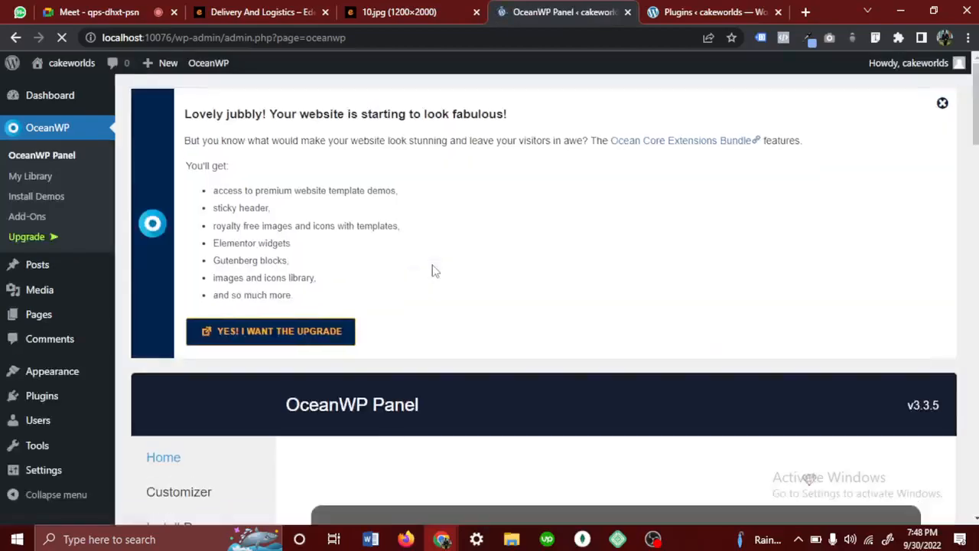
pyautogui.scroll(-5, 432, 270)
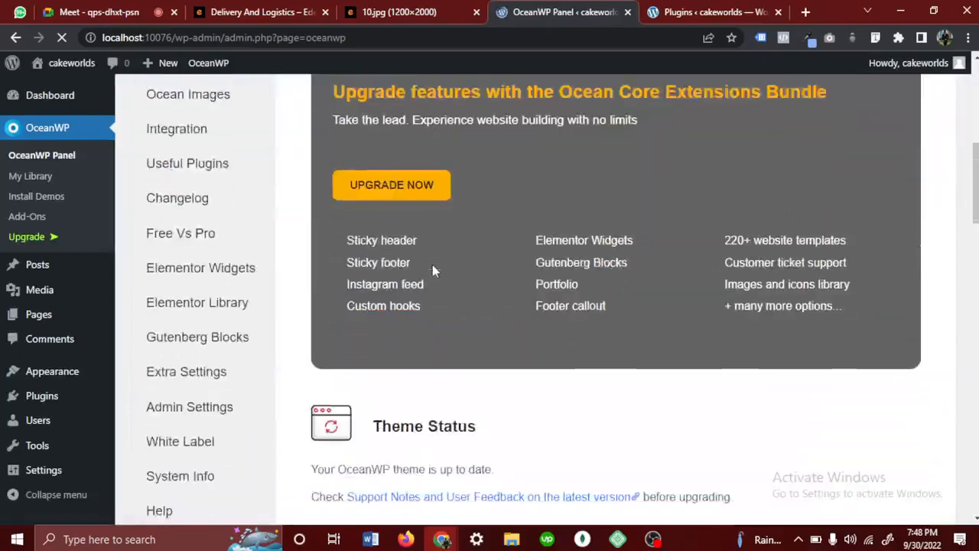
pyautogui.scroll(-15, 432, 270)
pyautogui.scroll(6, 434, 273)
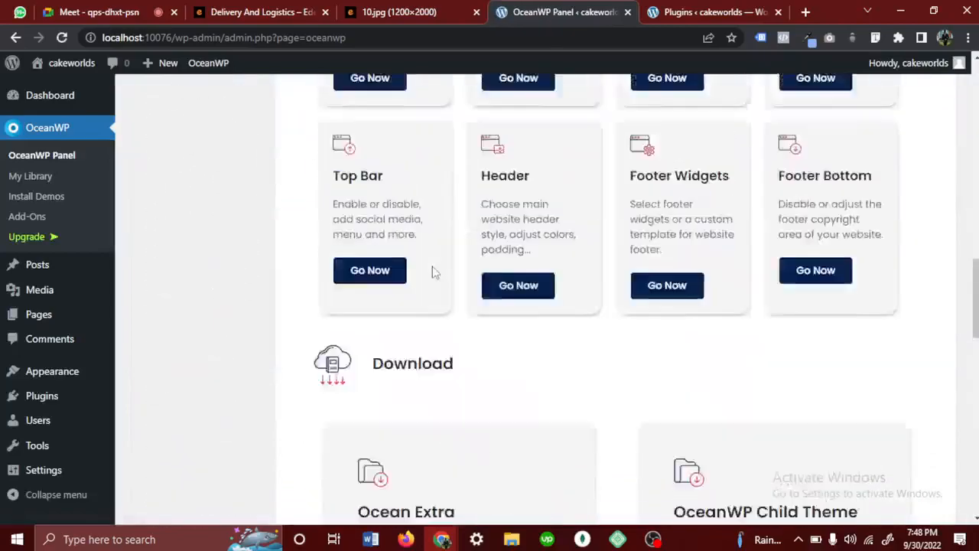
pyautogui.scroll(12, 433, 273)
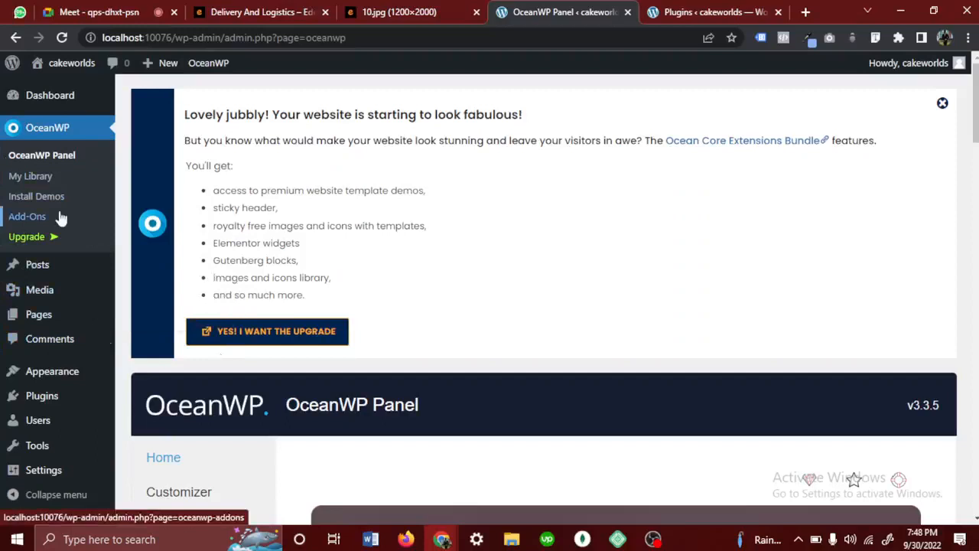
# - Open the list of all pages and move the Privacy Policy and Sample Page entries to the trash
pyautogui.moveTo(32, 317)
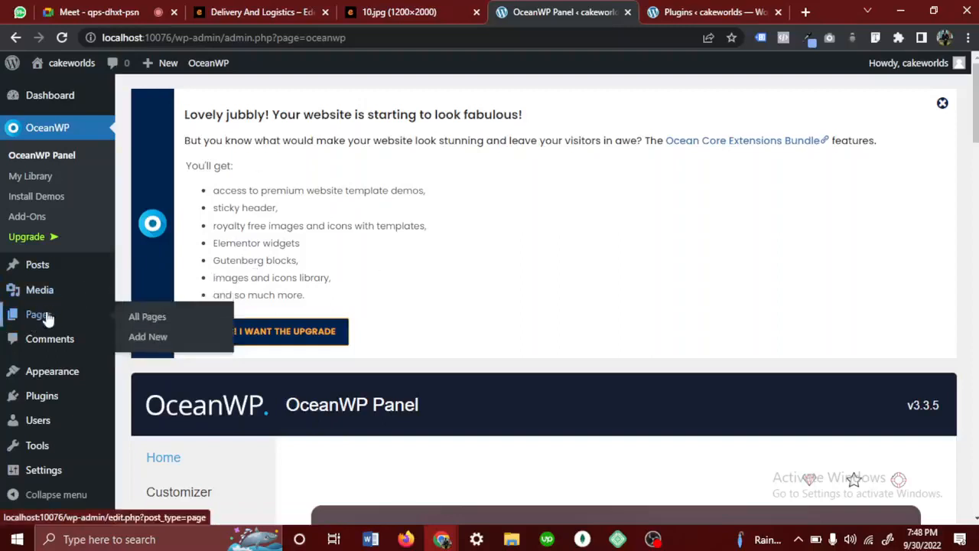
pyautogui.click(40, 315)
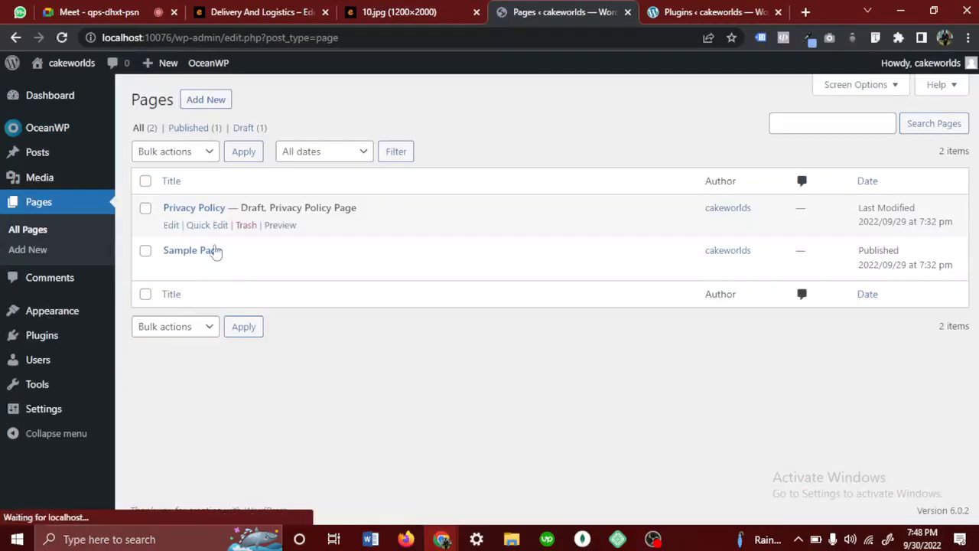
pyautogui.moveTo(182, 218)
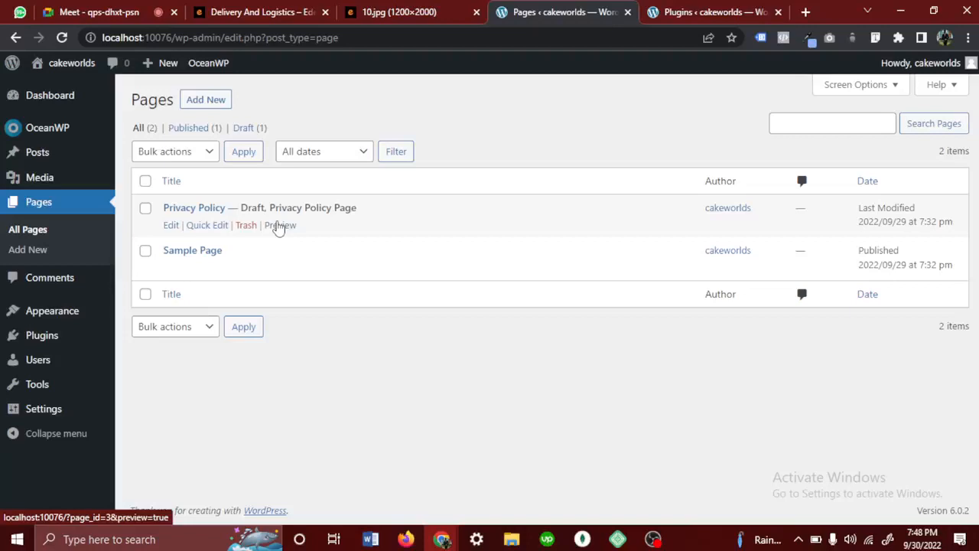
pyautogui.click(244, 226)
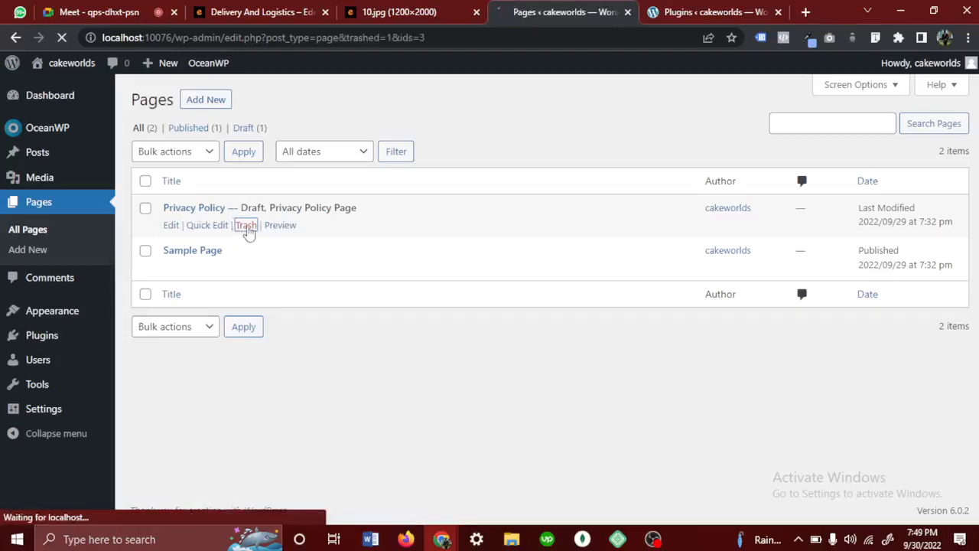
pyautogui.moveTo(208, 272)
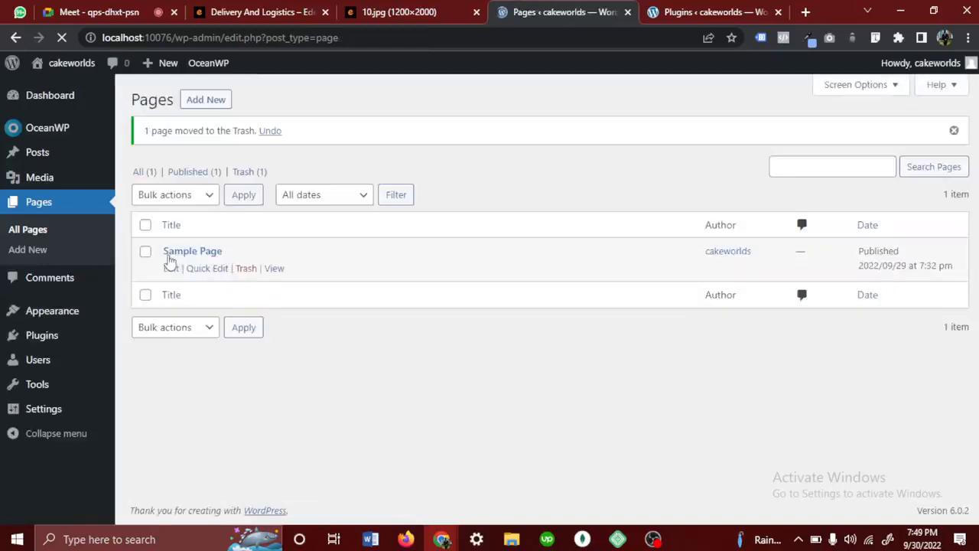
pyautogui.click(246, 268)
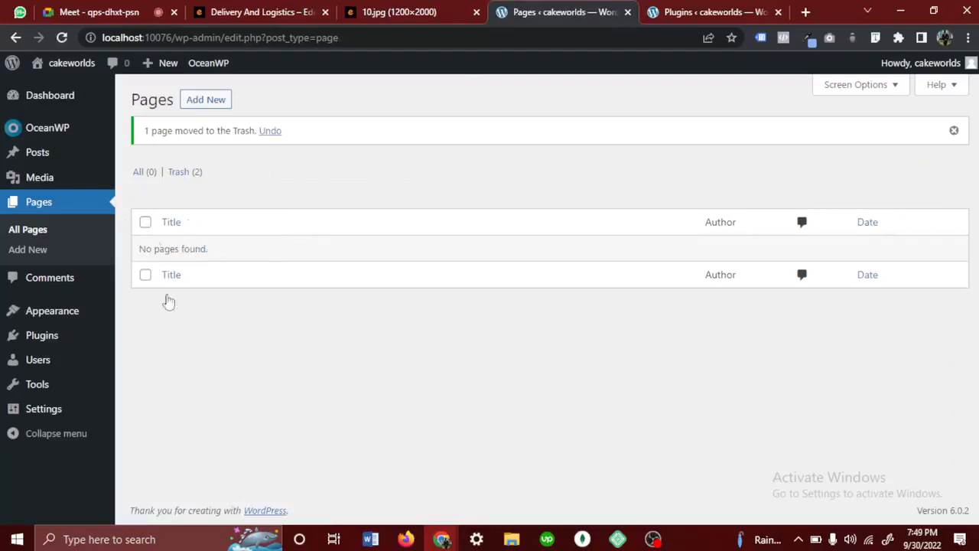
# - Examine the delivery site's design in 10.jpg for its menu items, along with its portfolio page and the meeting chat
pyautogui.click(416, 13)
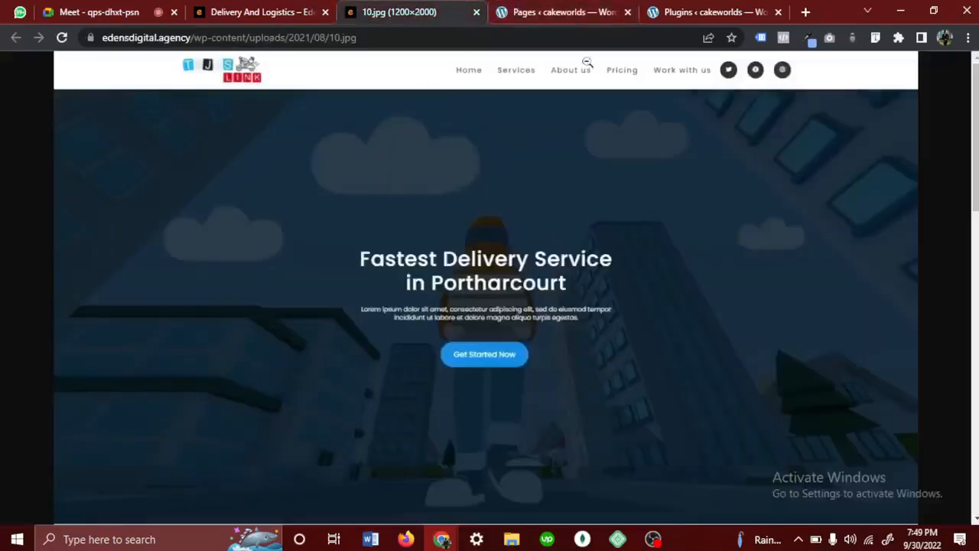
pyautogui.click(476, 95)
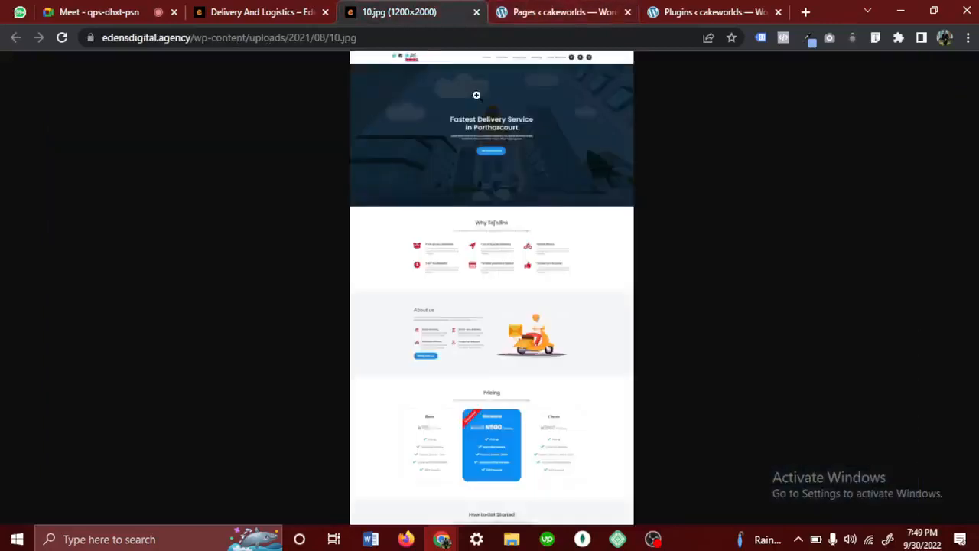
pyautogui.click(496, 120)
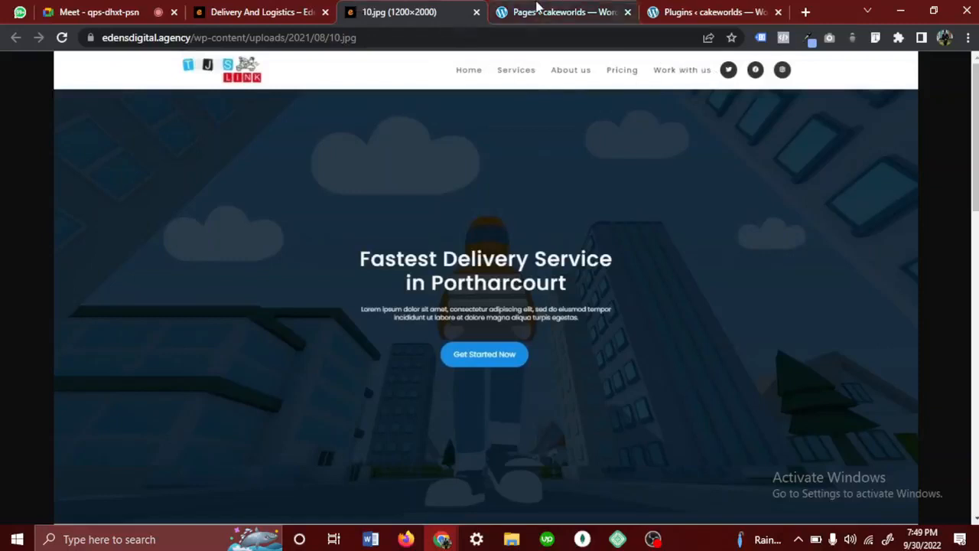
pyautogui.click(535, 10)
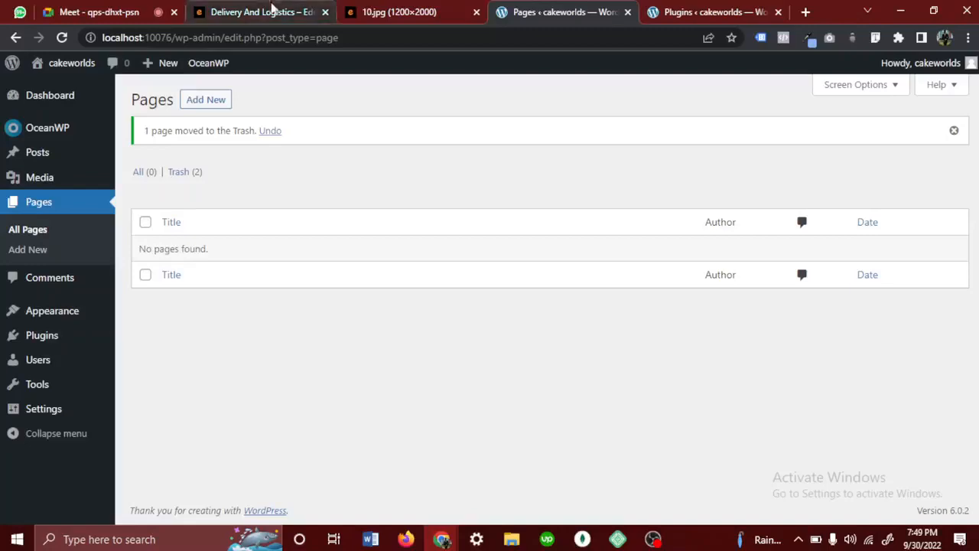
pyautogui.click(269, 8)
pyautogui.scroll(10, 346, 232)
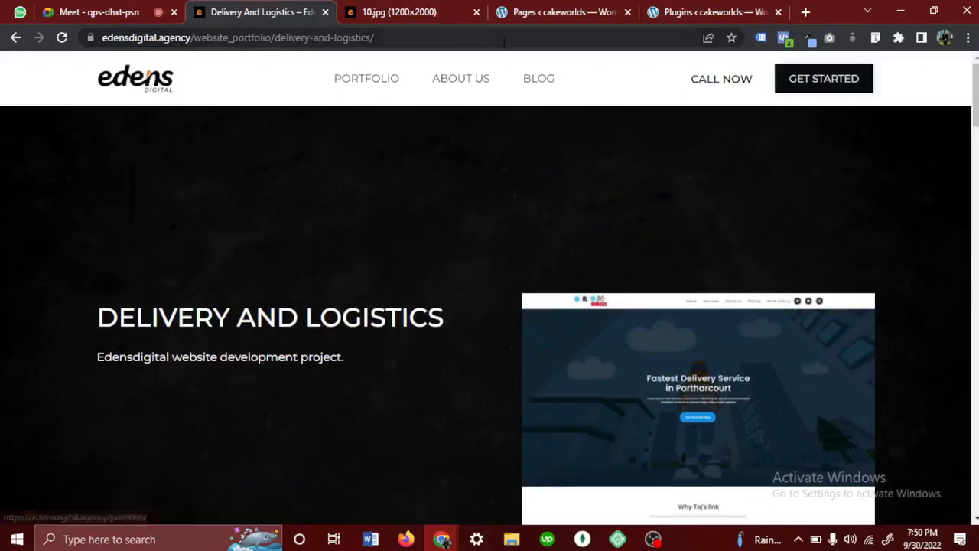
pyautogui.moveTo(396, 26)
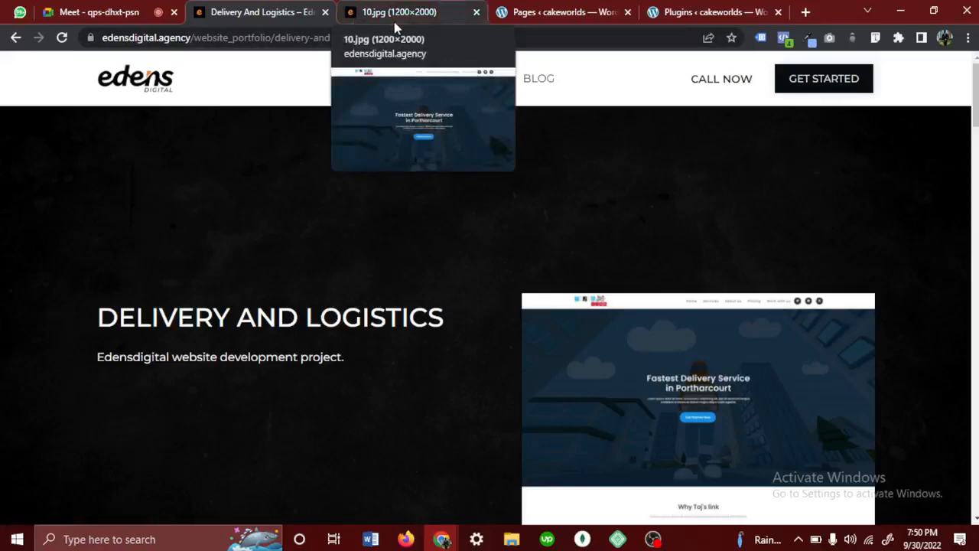
pyautogui.click(91, 12)
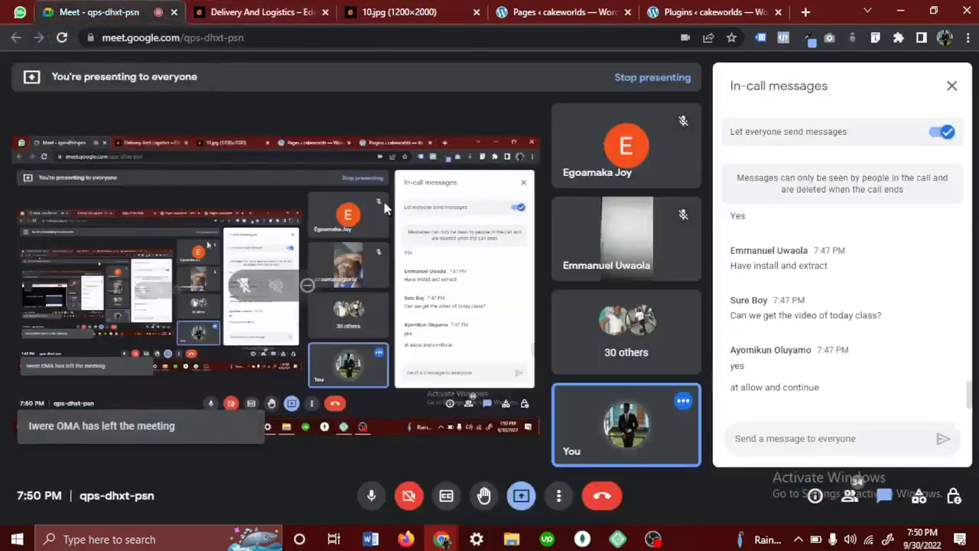
# - Start a new page from the Pages list, close the Plugins browser tab, and dismiss the block editor welcome dialog
pyautogui.click(686, 10)
pyautogui.click(560, 9)
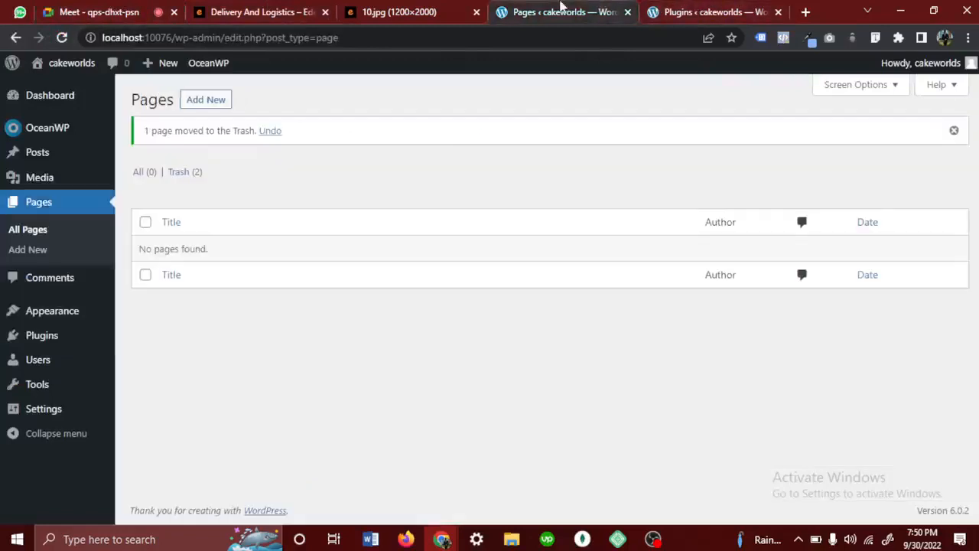
pyautogui.click(212, 106)
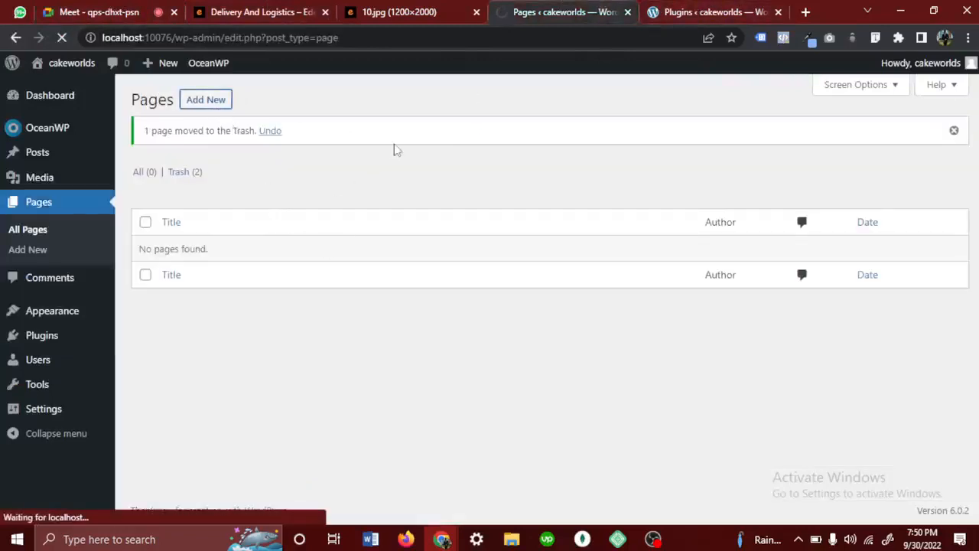
pyautogui.click(374, 13)
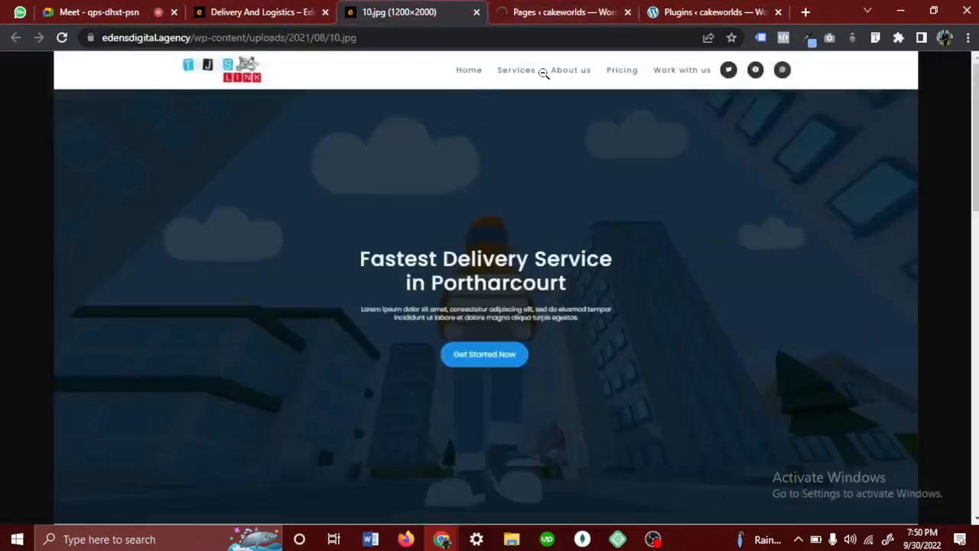
pyautogui.click(677, 15)
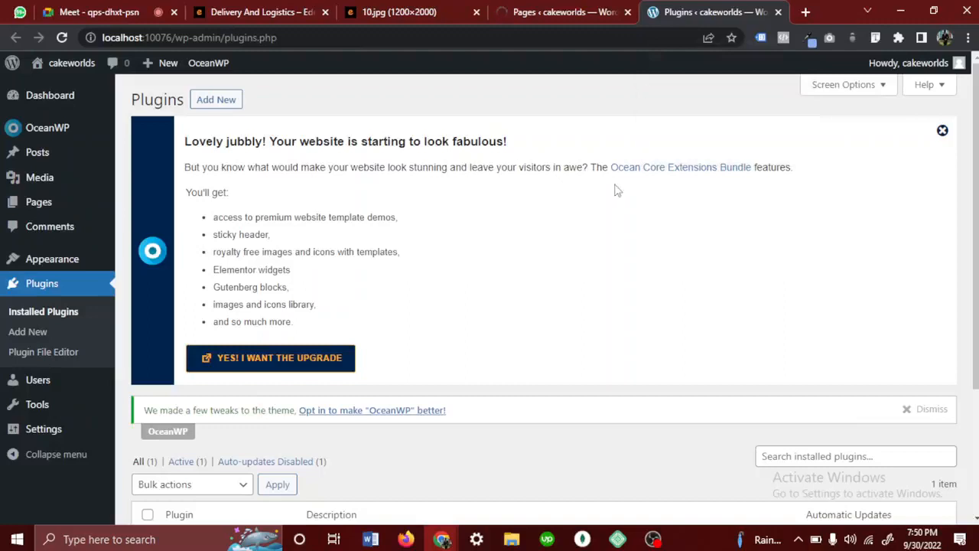
pyautogui.click(555, 12)
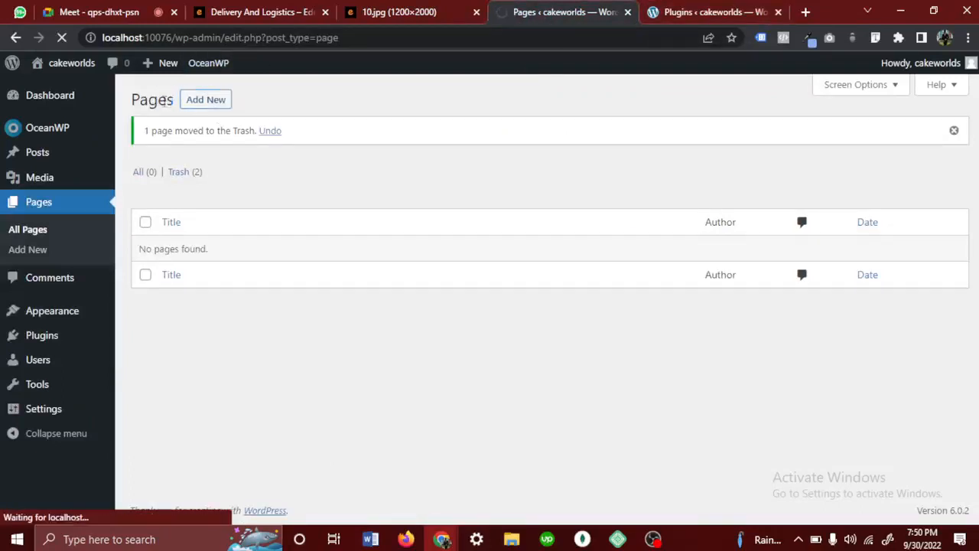
pyautogui.moveTo(175, 100); pyautogui.dragTo(128, 105)
pyautogui.click(205, 102)
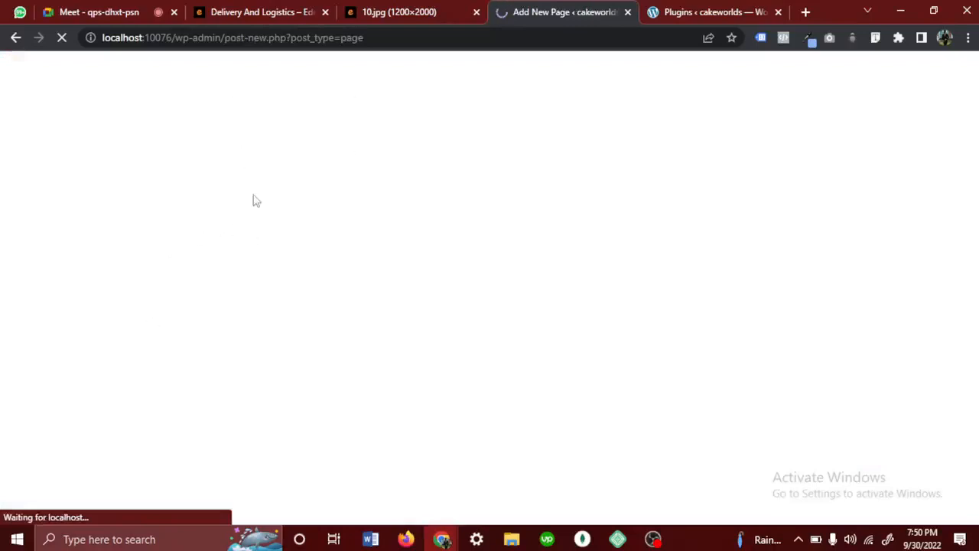
pyautogui.click(777, 13)
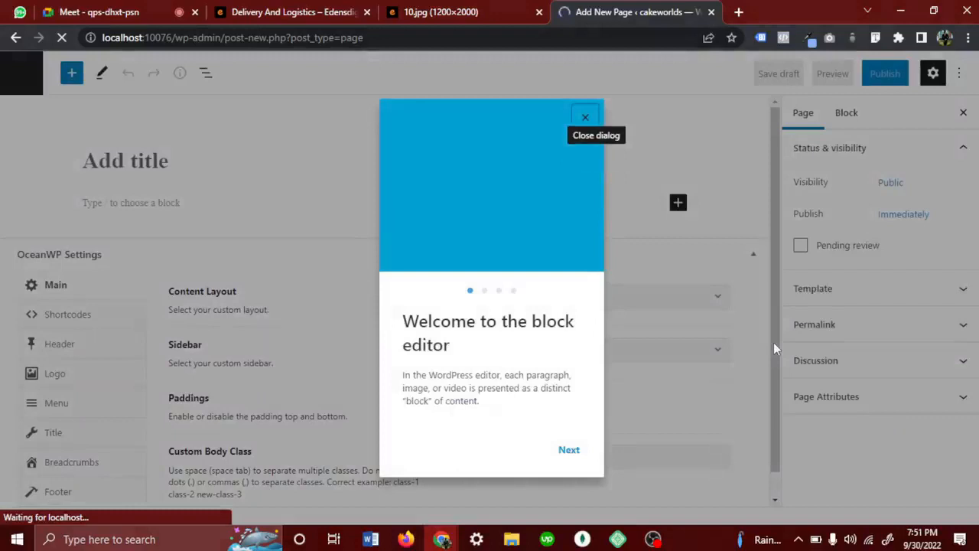
pyautogui.click(585, 117)
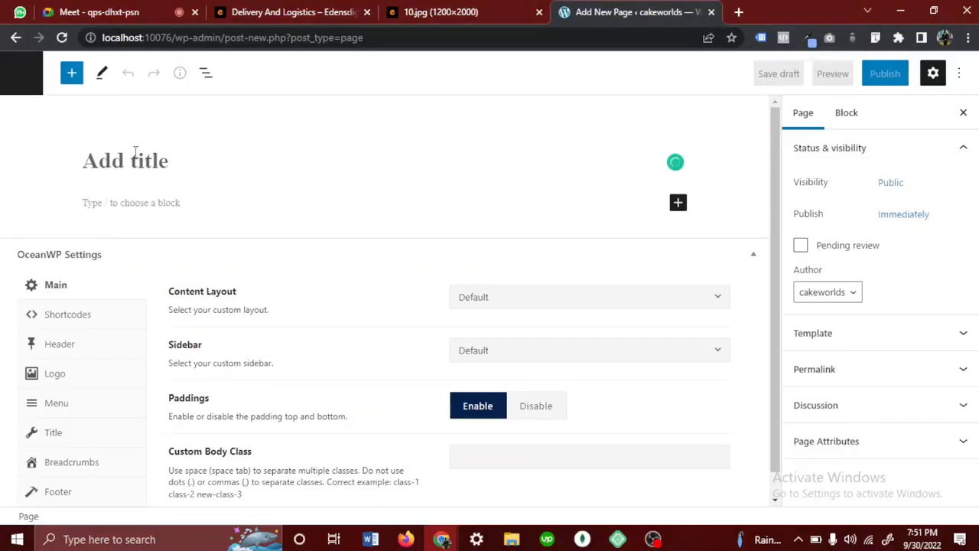
# - Title the new page "Home" and publish it after checking the name against the menu in 10.jpg
pyautogui.write('Home')
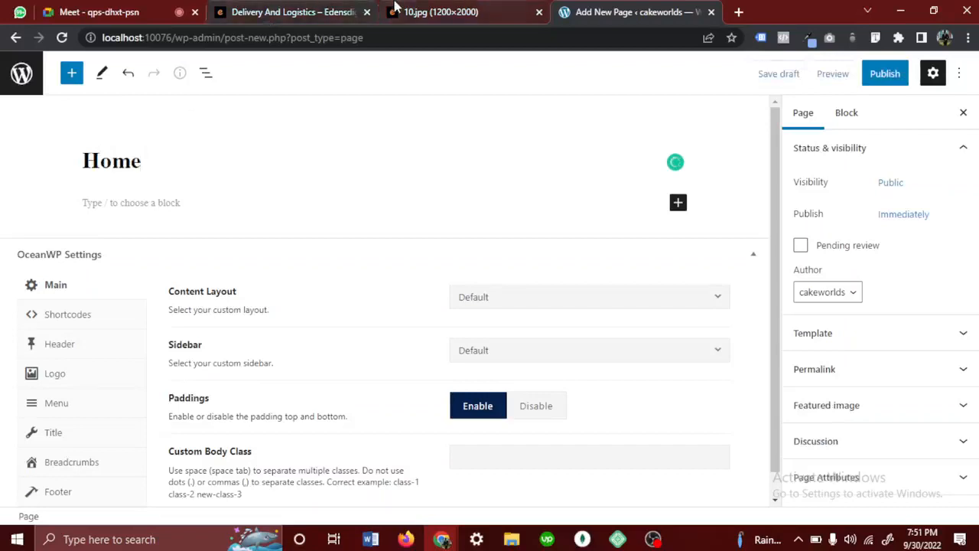
pyautogui.click(395, 8)
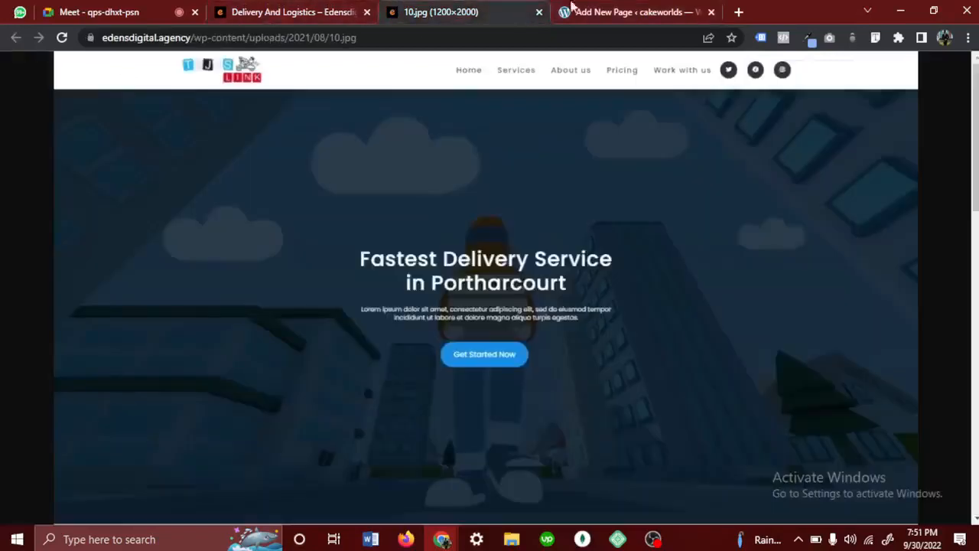
pyautogui.click(611, 9)
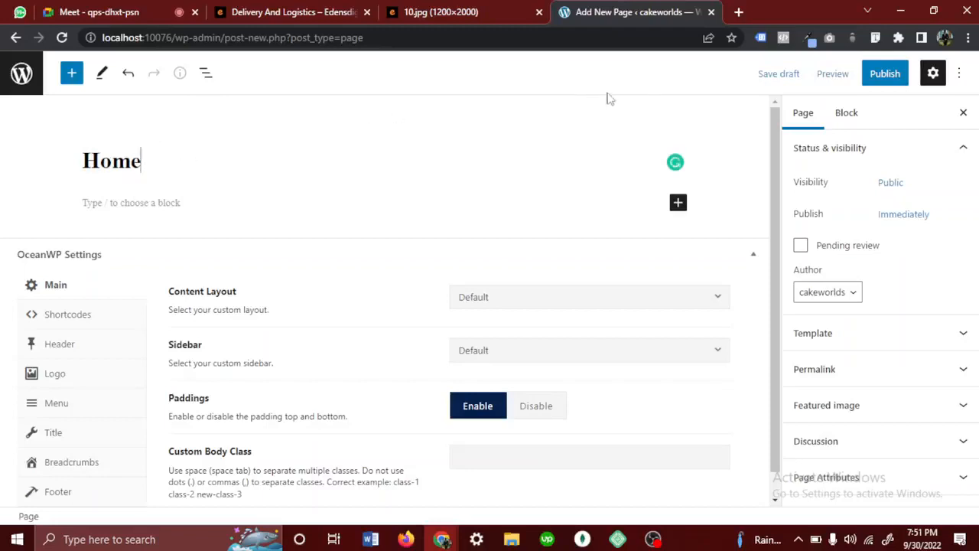
pyautogui.click(887, 76)
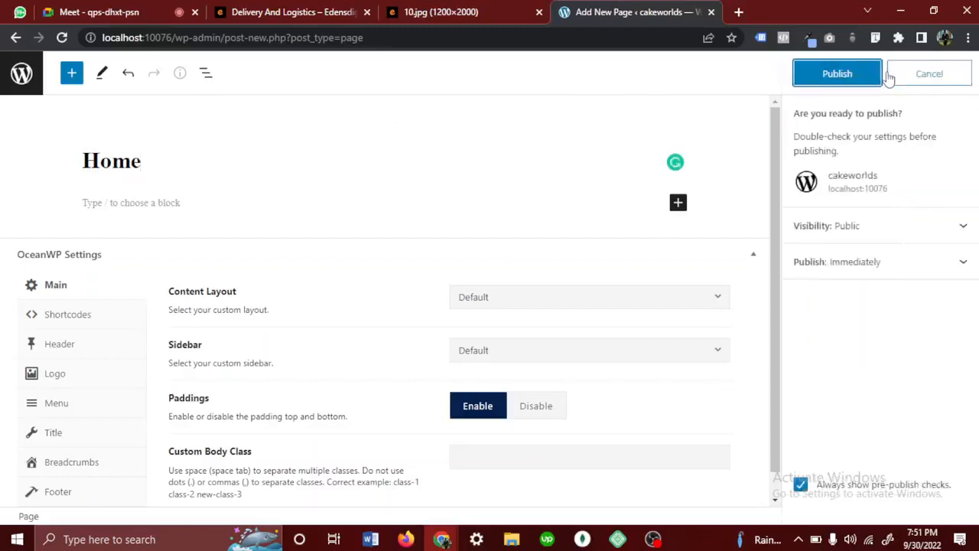
pyautogui.click(837, 74)
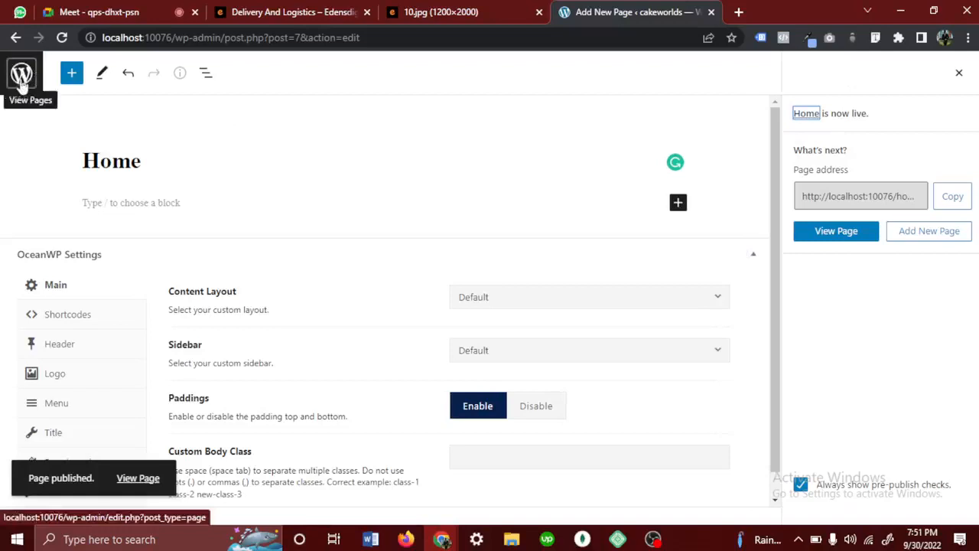
# - Return to the Pages list and start another new page, checking the menu in 10.jpg for its name while it loads
pyautogui.click(22, 83)
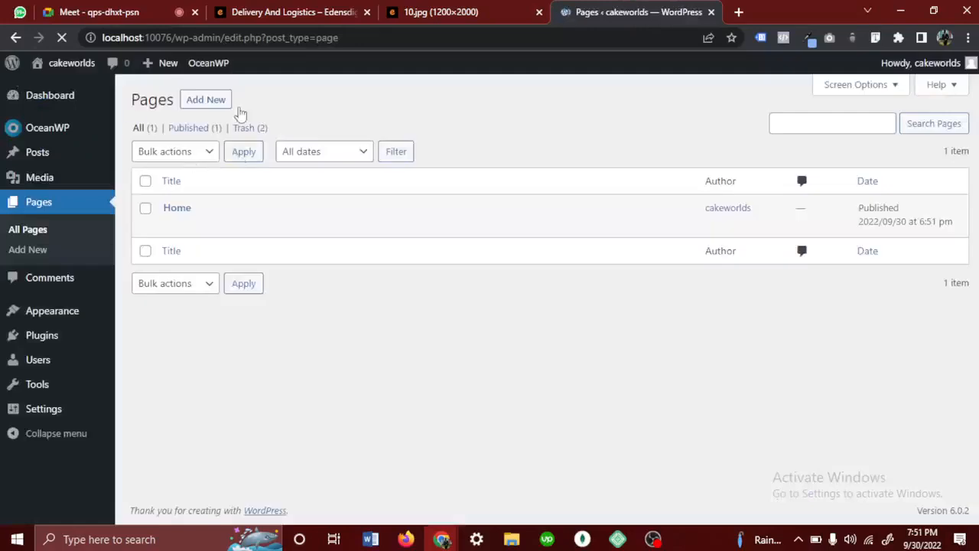
pyautogui.click(205, 105)
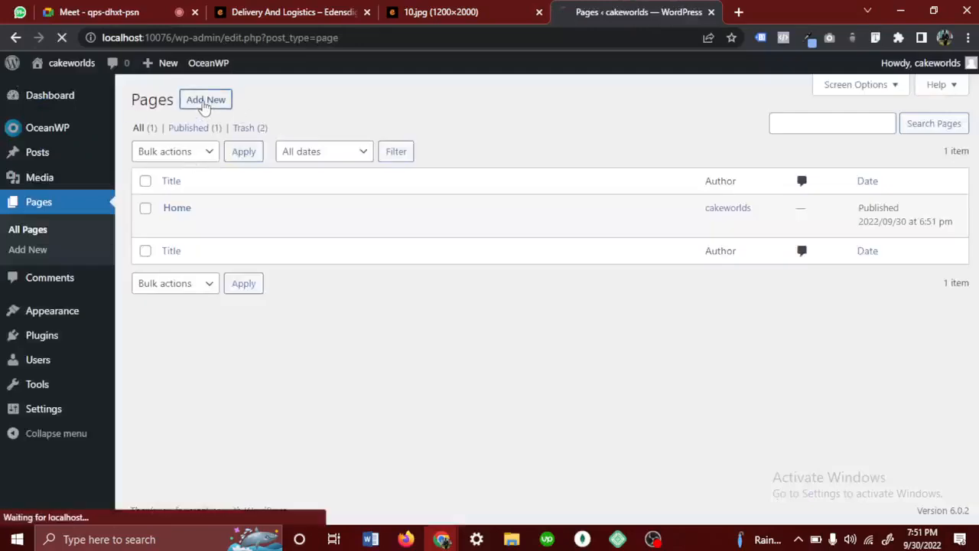
pyautogui.click(437, 14)
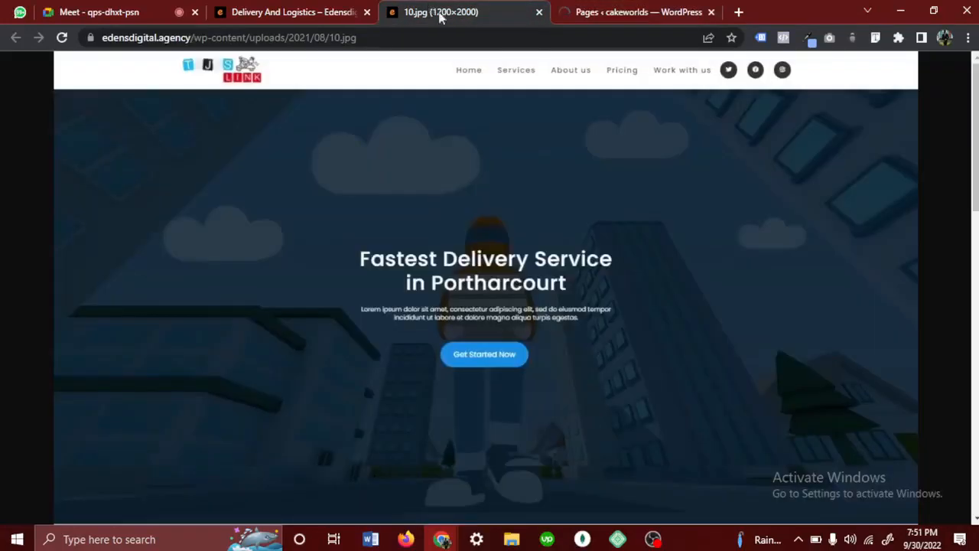
pyautogui.click(522, 70)
pyautogui.click(520, 69)
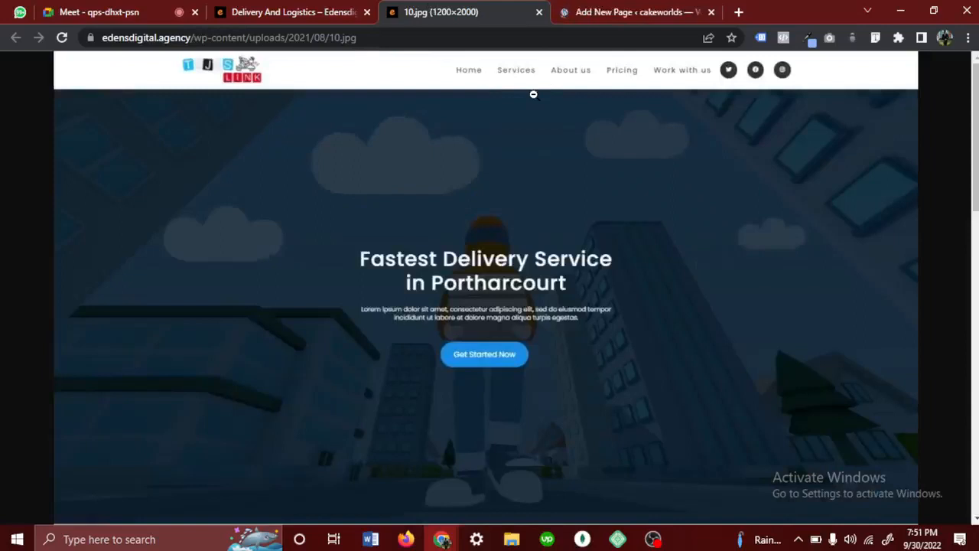
pyautogui.click(637, 13)
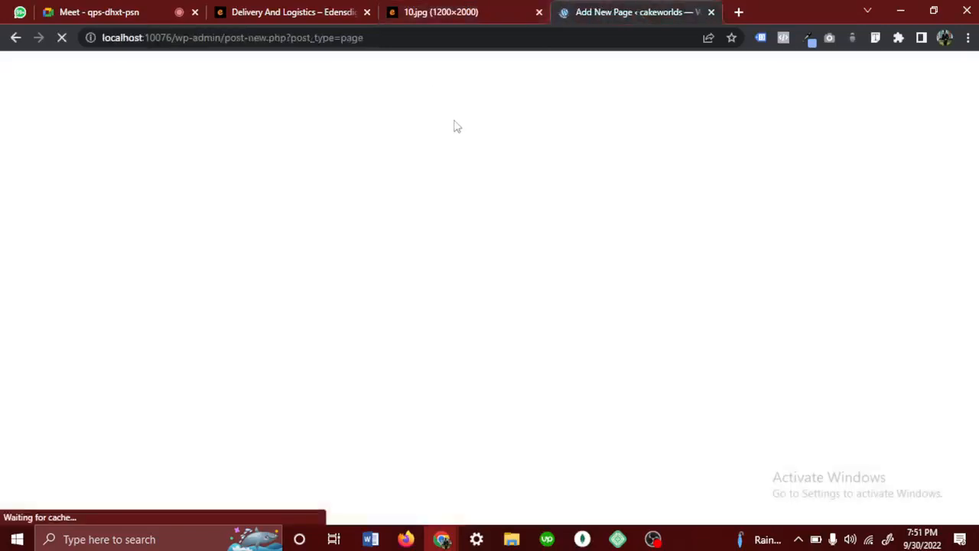
pyautogui.click(449, 23)
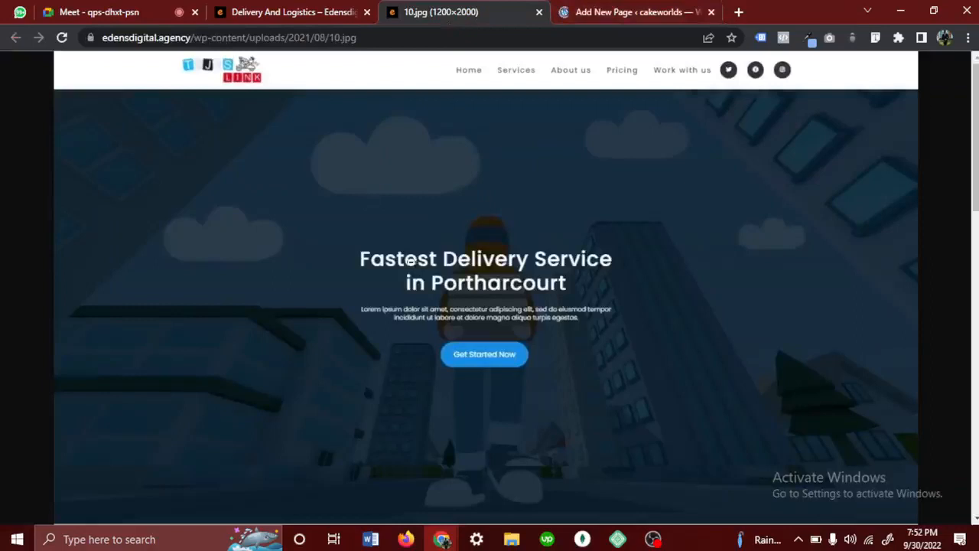
pyautogui.scroll(-3, 409, 261)
pyautogui.scroll(3, 410, 261)
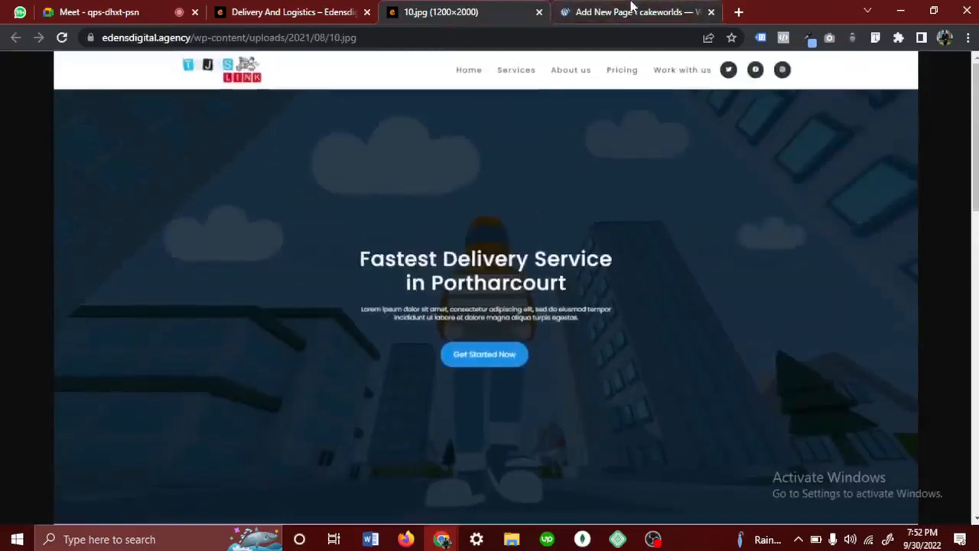
# - Copy the web address of the 10.jpg design image and send it to everyone in the Google Meet chat
pyautogui.click(479, 36)
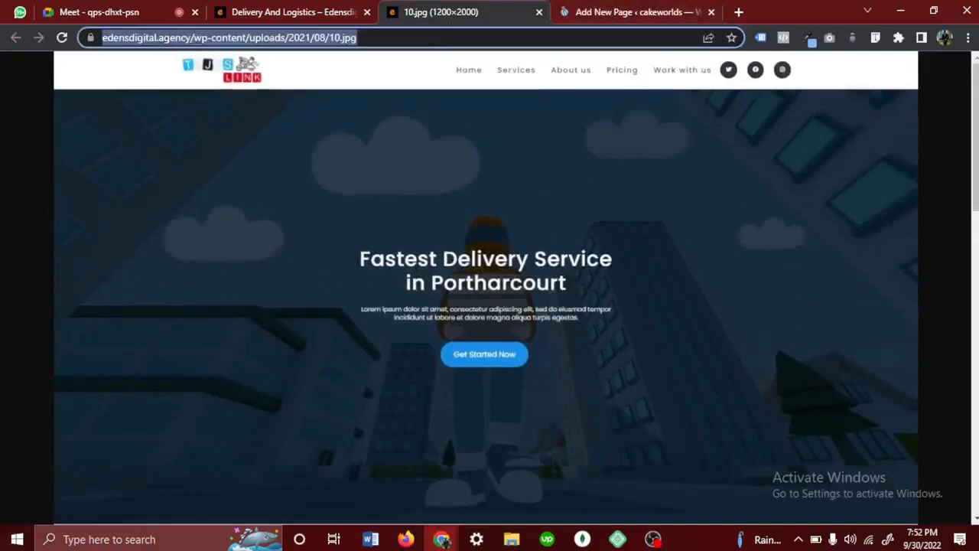
pyautogui.click(134, 11)
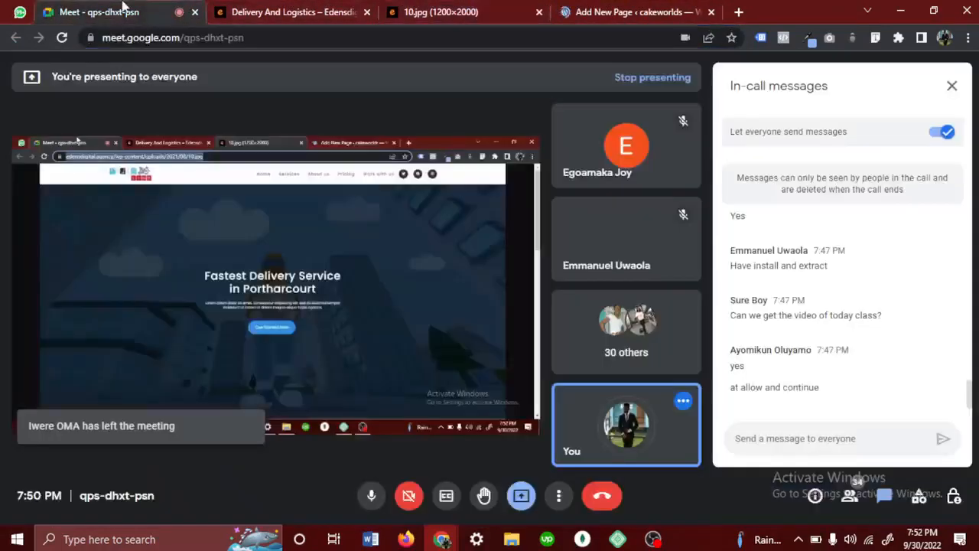
pyautogui.click(835, 440)
pyautogui.write('https://edensdigital.agency/wp-content/uploads/2022/08/10.jpg')
pyautogui.press('Return')
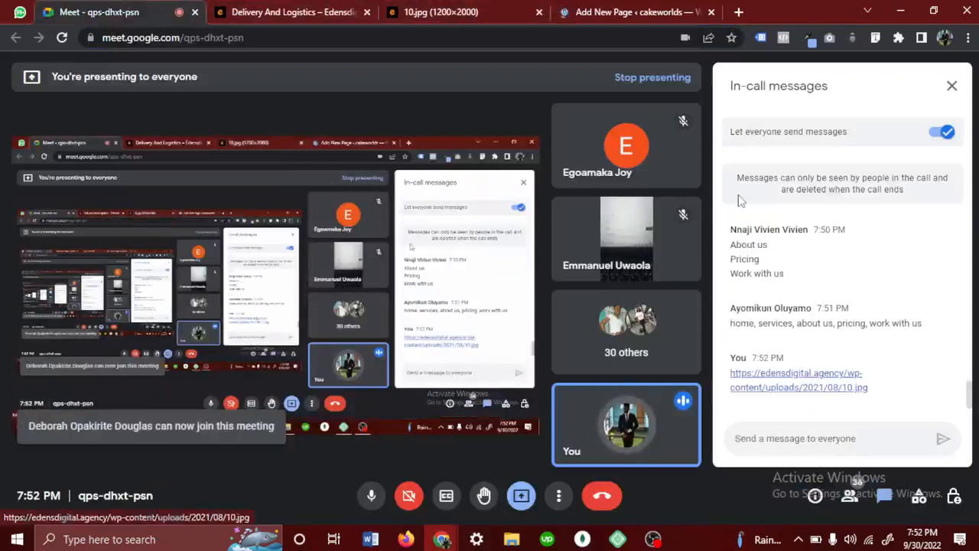
# - Switch back to the WordPress page editor, title the new page "Services" and publish it
pyautogui.click(639, 9)
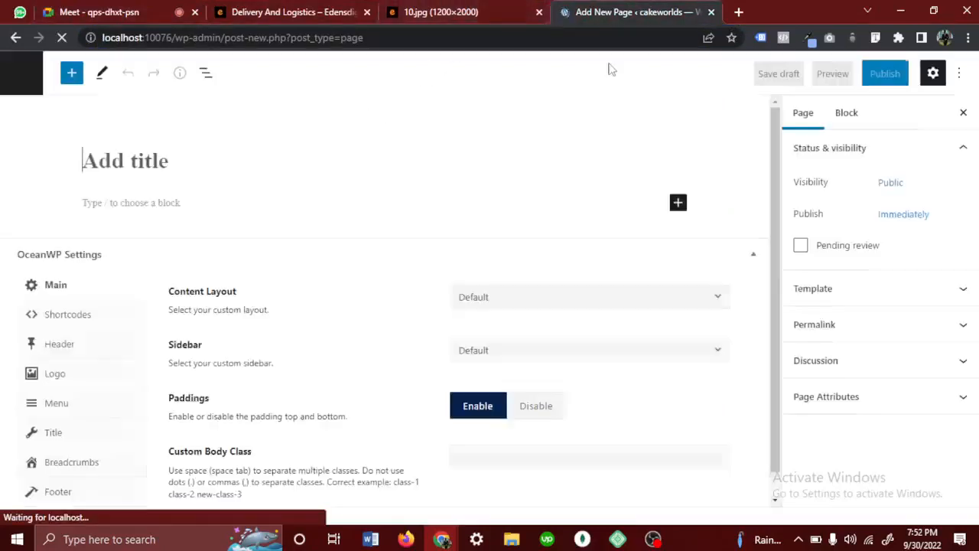
pyautogui.click(149, 162)
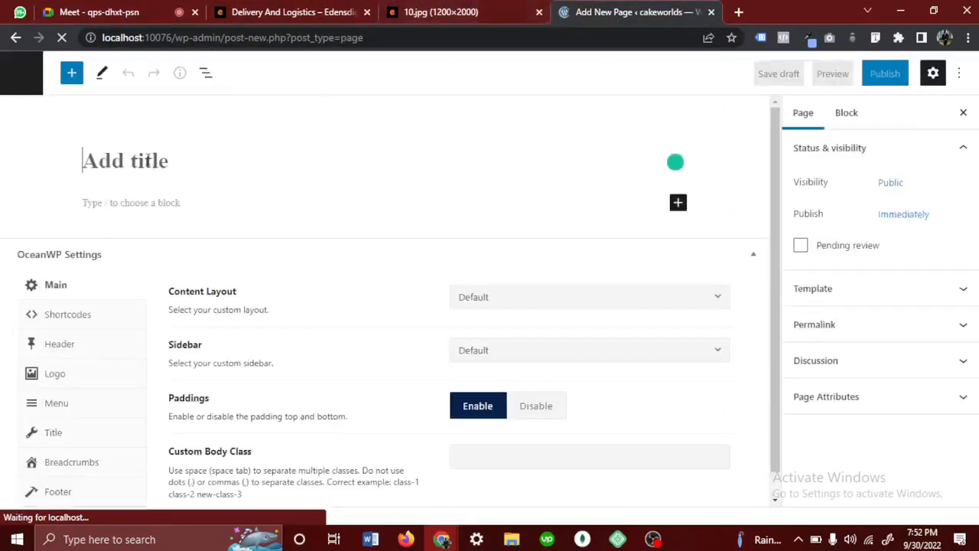
pyautogui.write('Services')
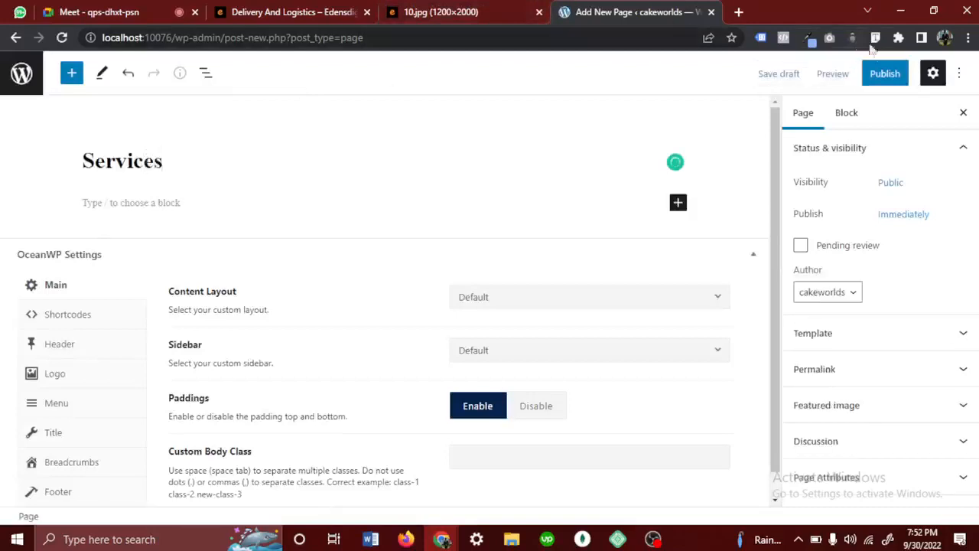
pyautogui.click(881, 75)
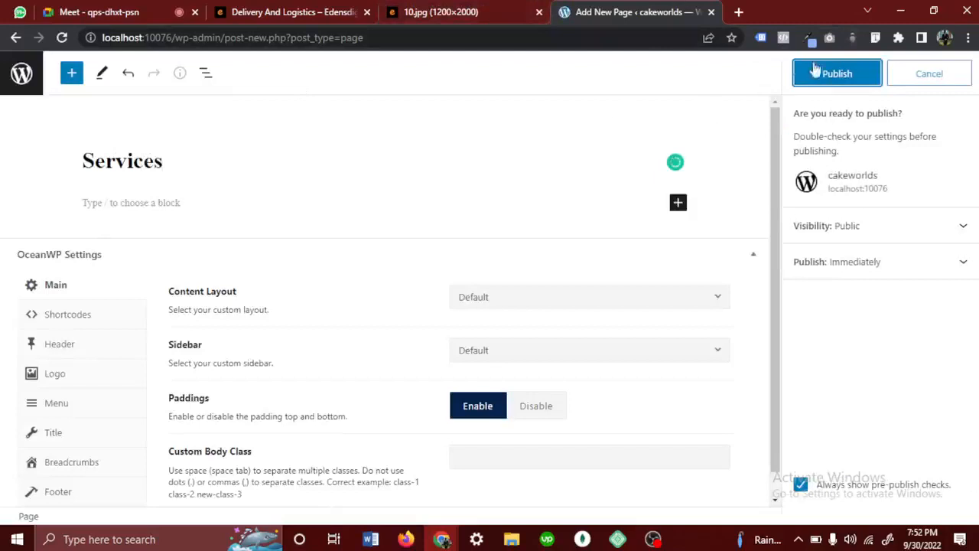
pyautogui.click(836, 73)
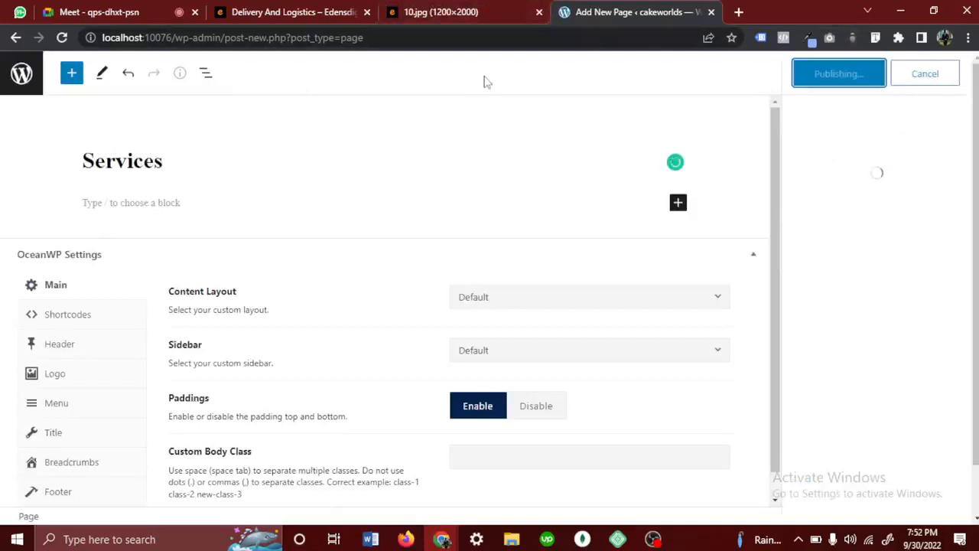
# - Open the Pages list in a second browser tab and start a new page in each of the two tabs
pyautogui.rightClick(22, 79)
pyautogui.click(88, 91)
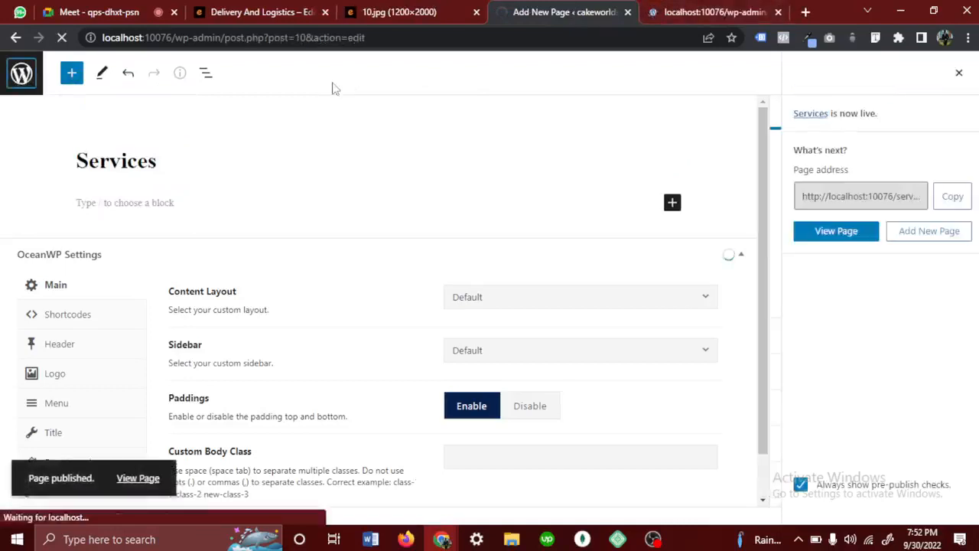
pyautogui.click(680, 9)
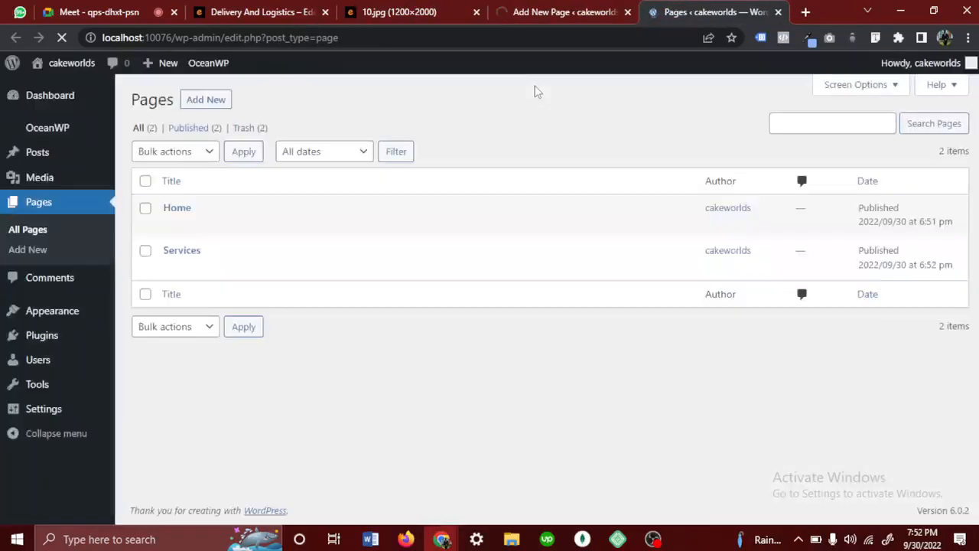
pyautogui.click(210, 104)
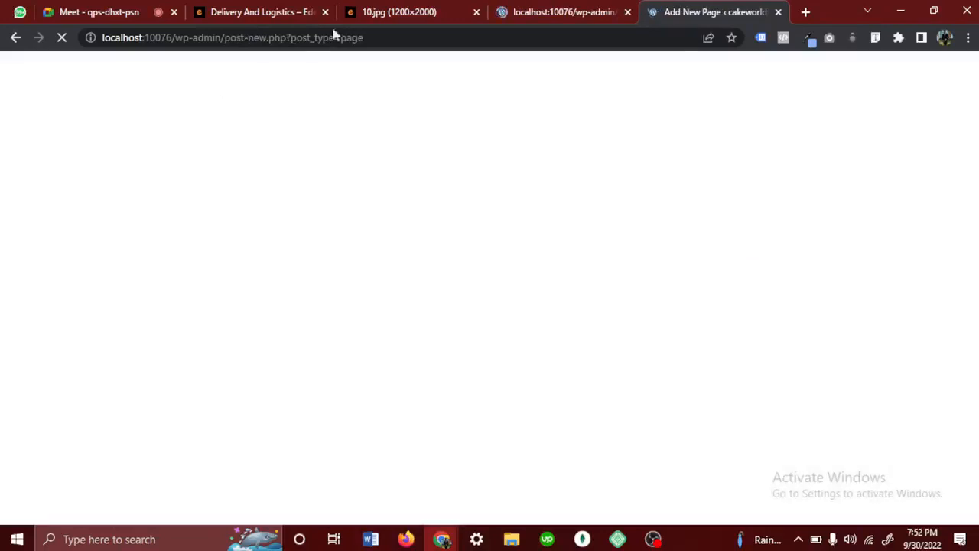
pyautogui.click(586, 9)
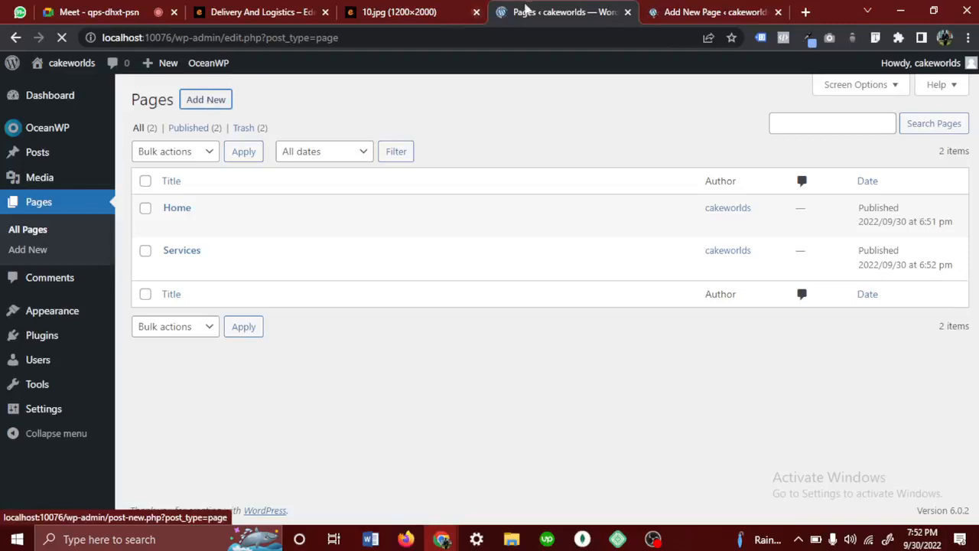
pyautogui.click(694, 11)
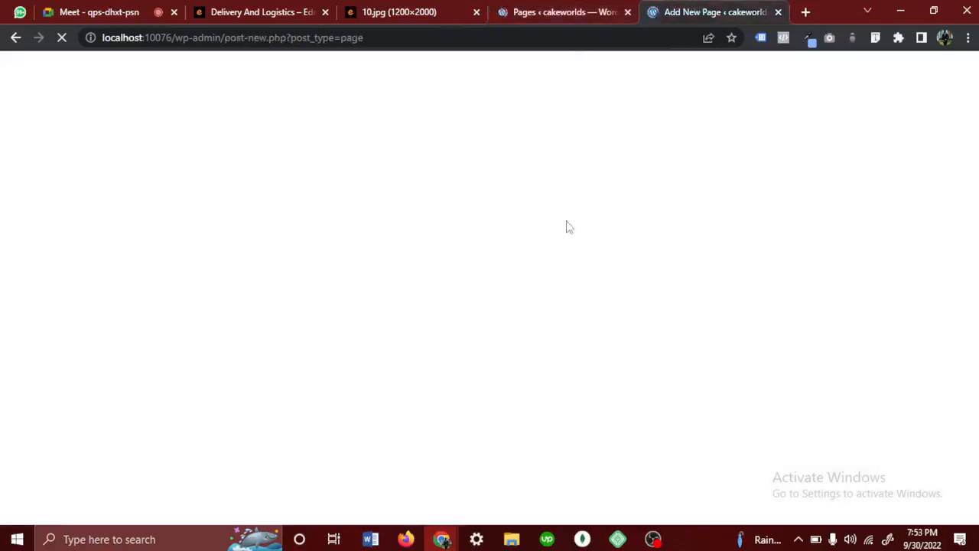
pyautogui.click(543, 9)
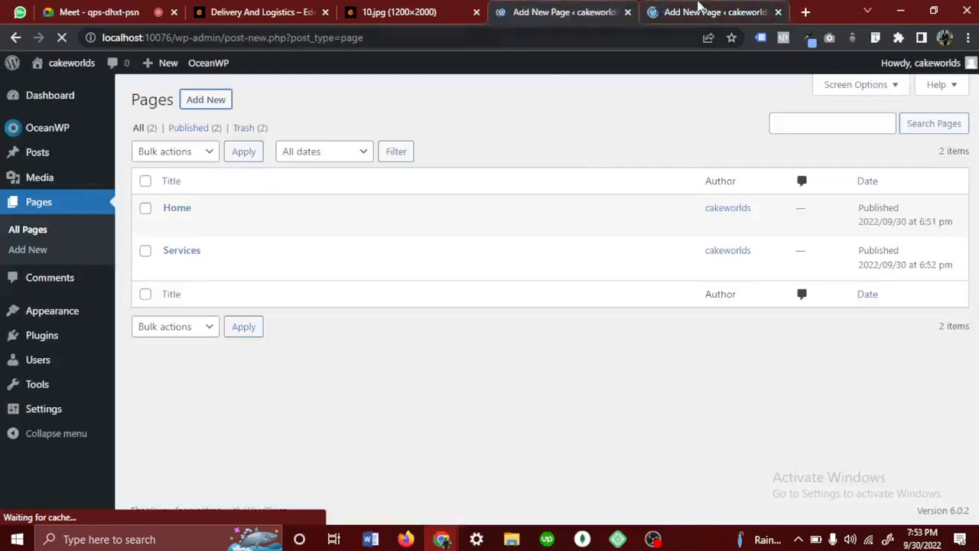
pyautogui.click(699, 10)
pyautogui.click(572, 12)
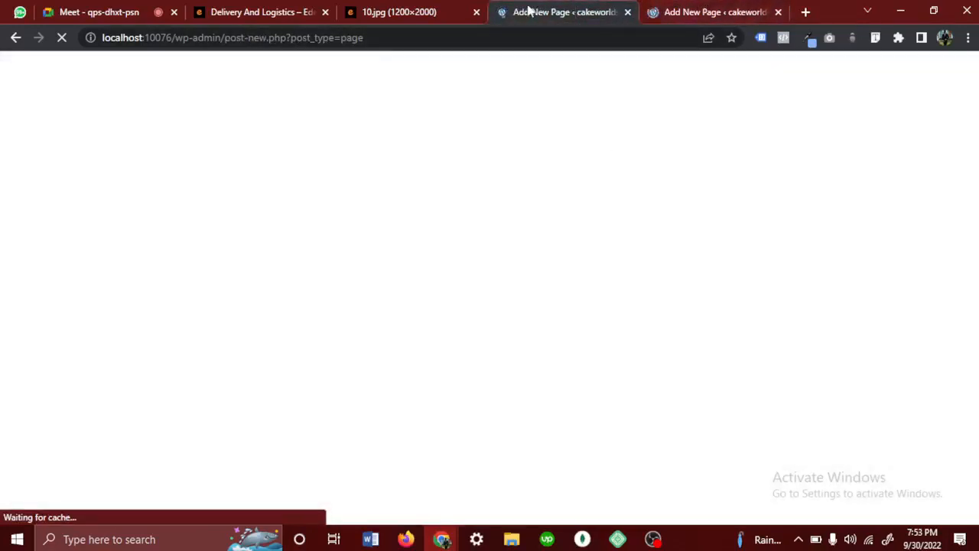
pyautogui.click(680, 9)
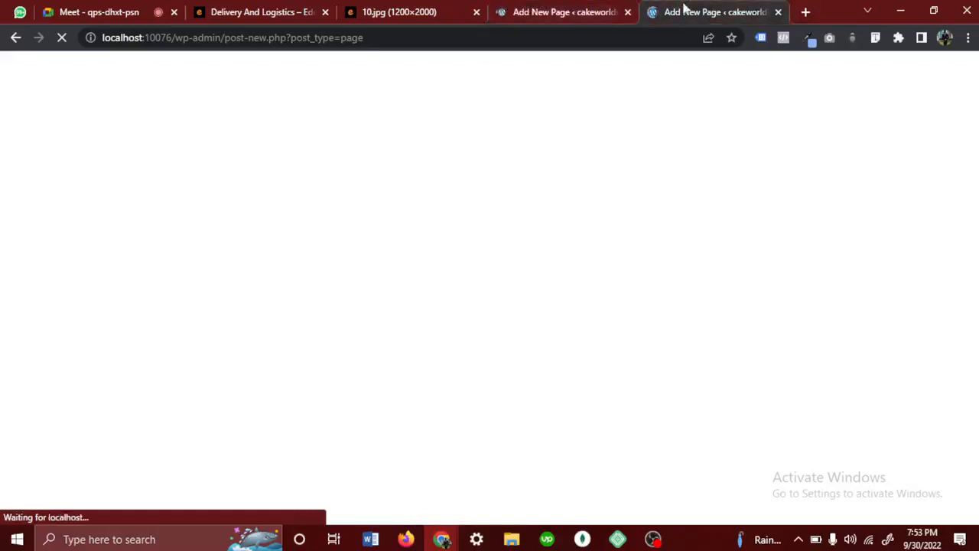
pyautogui.click(581, 7)
pyautogui.click(688, 9)
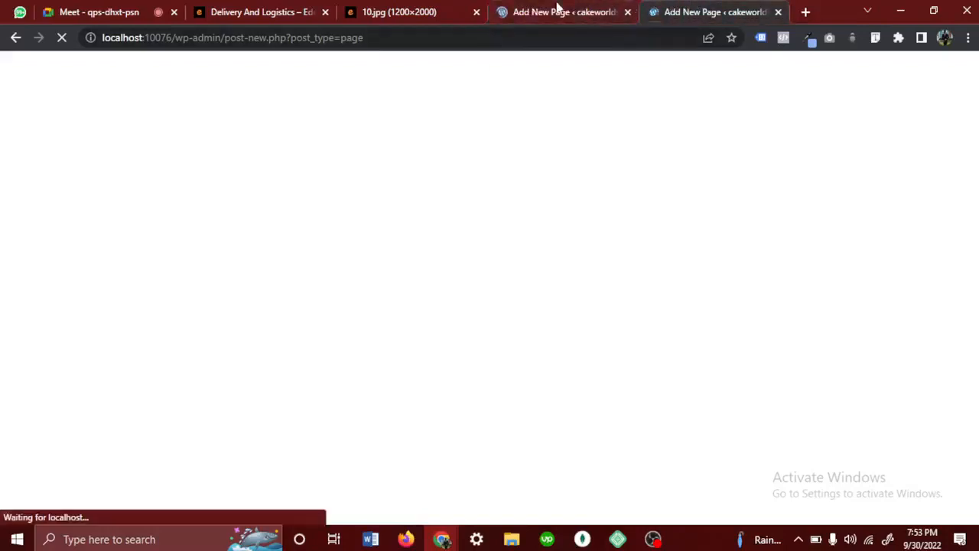
# - Title the new page in the second editor tab "About Us" and publish it
pyautogui.click(684, 13)
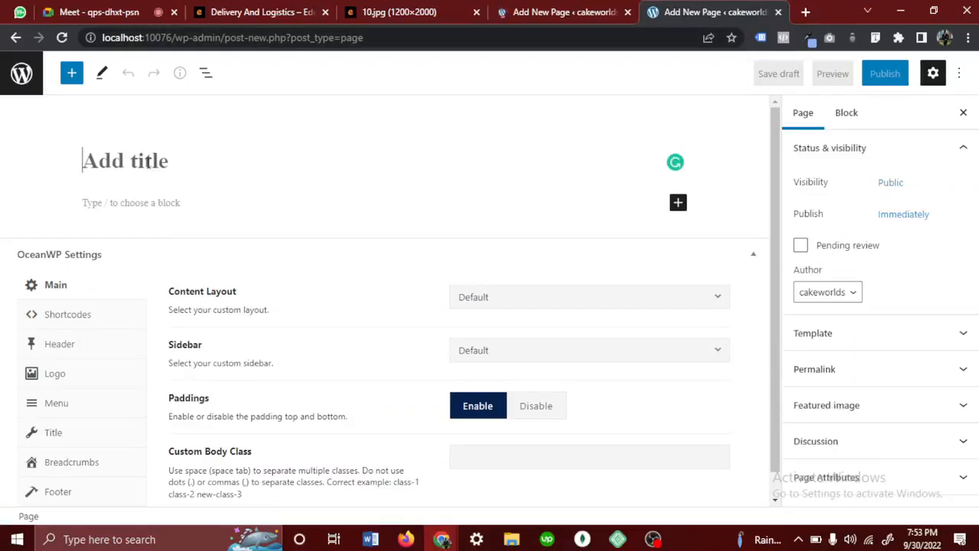
pyautogui.write('About Us')
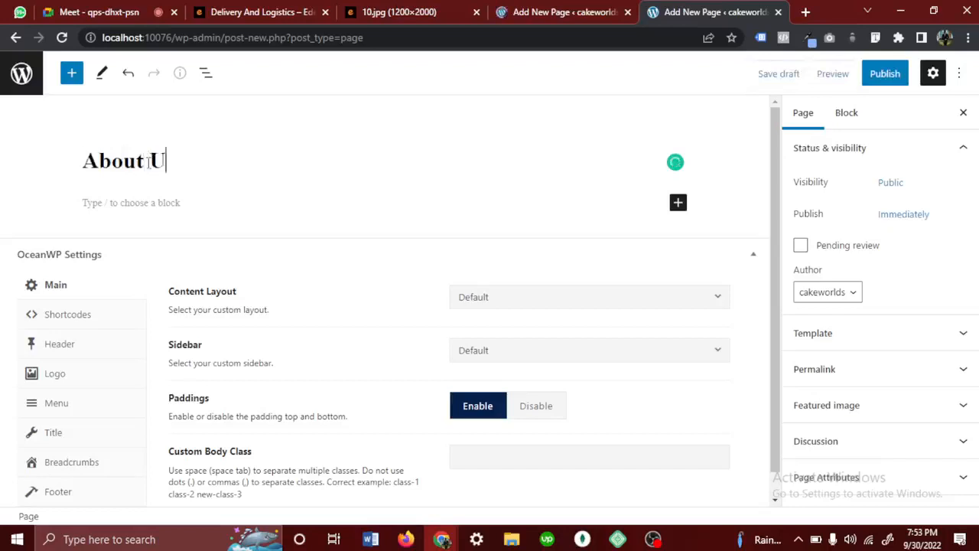
pyautogui.click(884, 73)
pyautogui.click(842, 80)
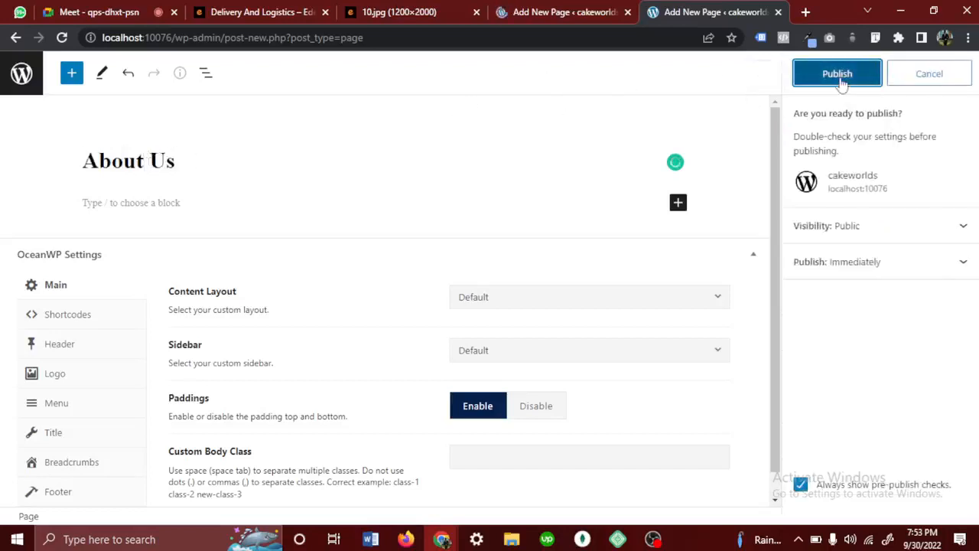
# - Switch to the other new page, title it "Pricing" and publish it
pyautogui.click(533, 15)
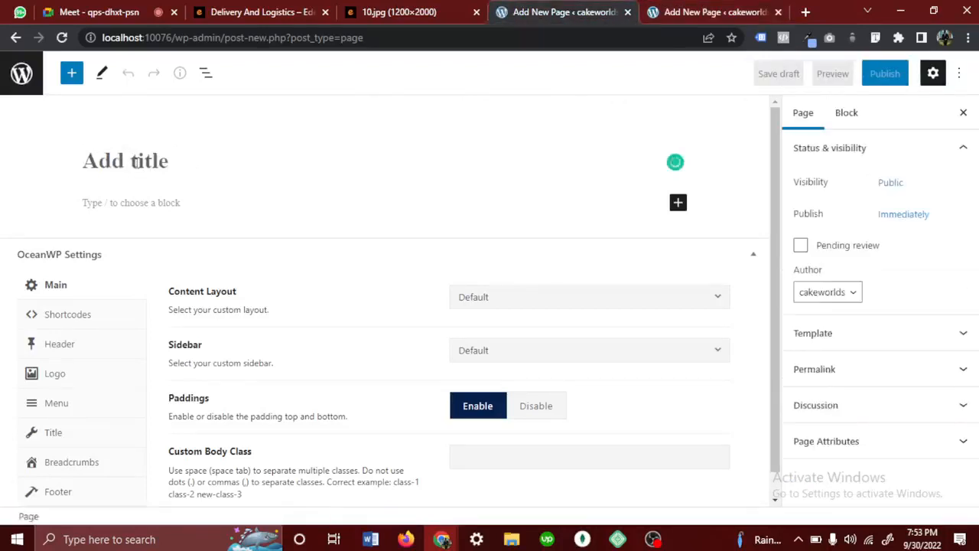
pyautogui.click(134, 162)
pyautogui.write('Pricing')
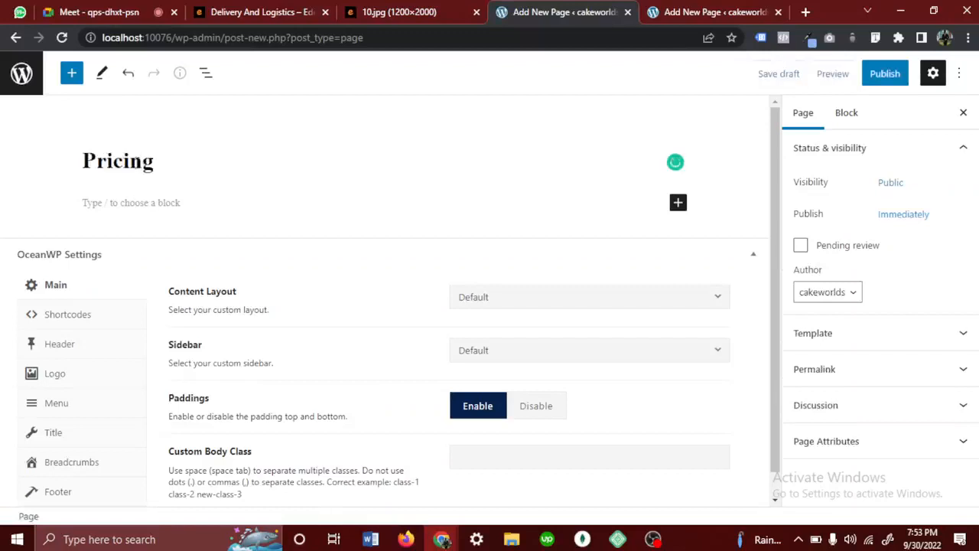
pyautogui.click(876, 79)
pyautogui.click(870, 88)
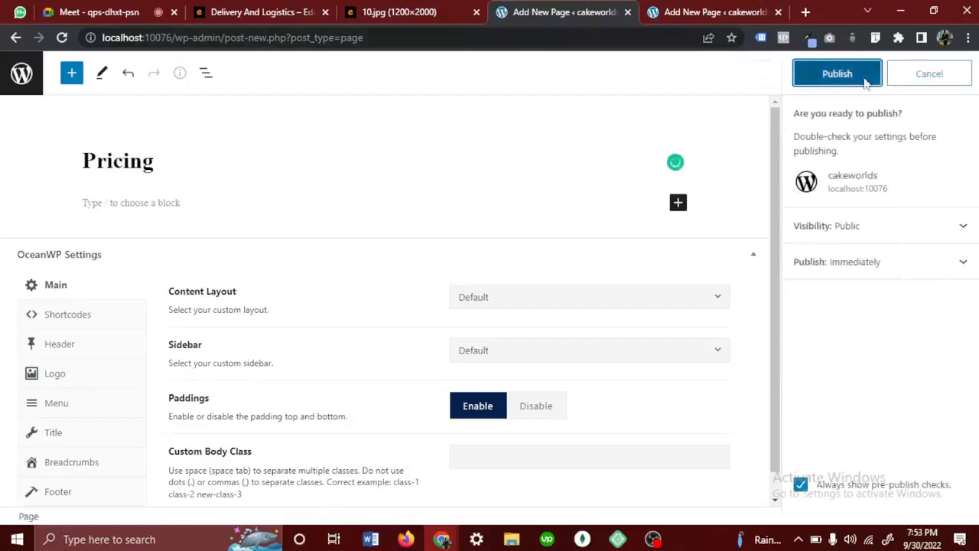
# - Return from the published About Us and Pricing pages to the Pages list in both tabs
pyautogui.click(690, 16)
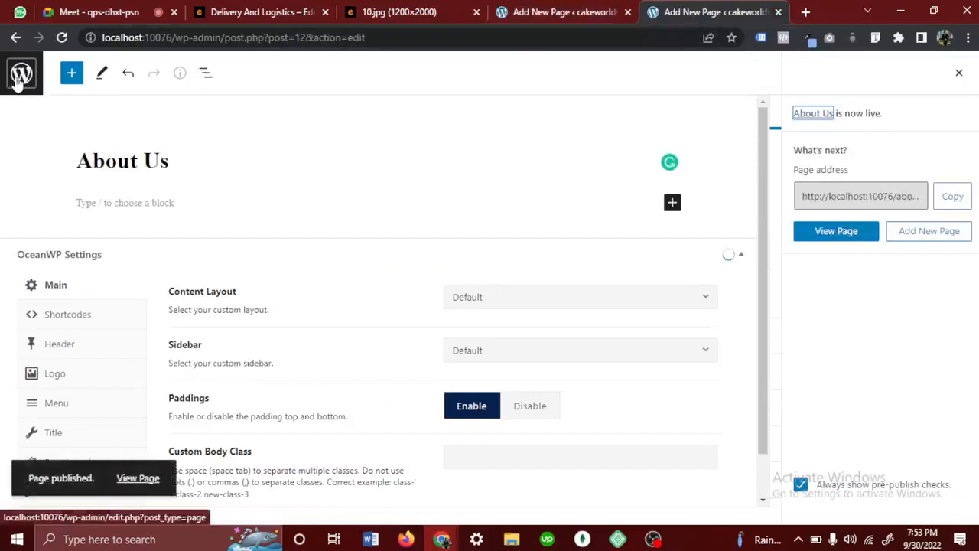
pyautogui.click(538, 8)
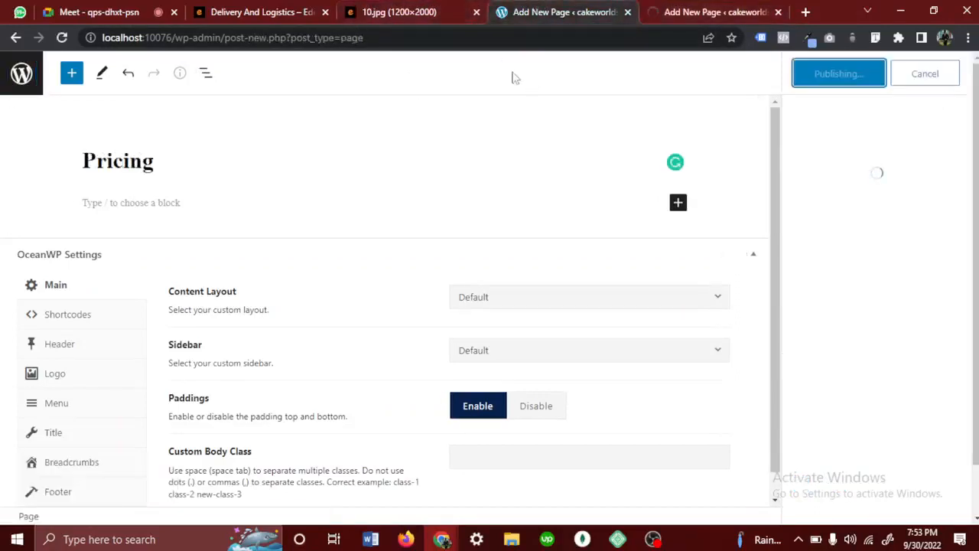
pyautogui.click(733, 16)
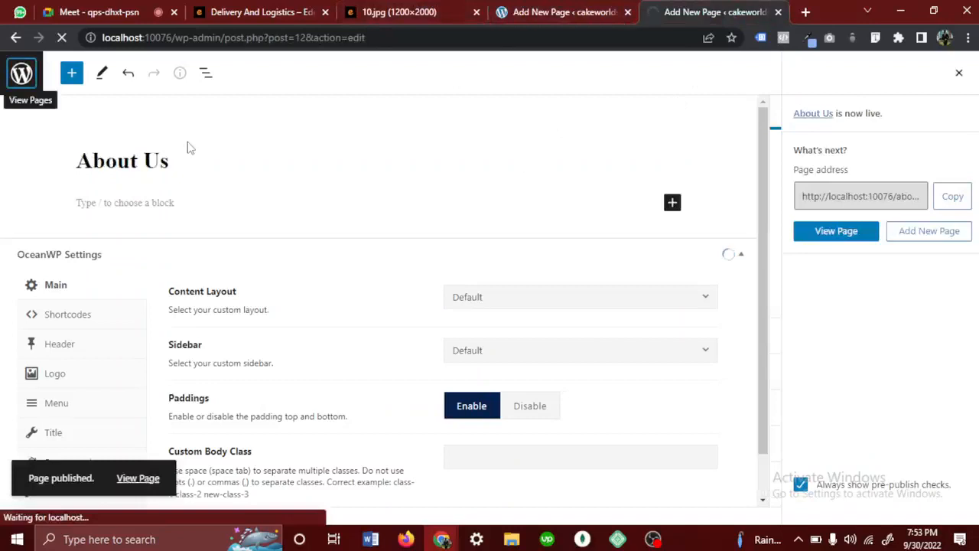
pyautogui.click(542, 13)
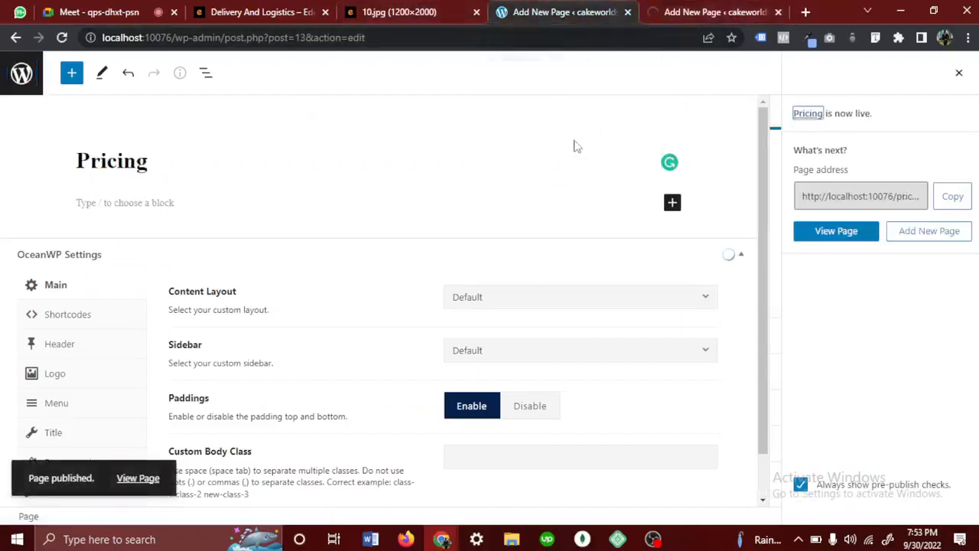
pyautogui.click(21, 74)
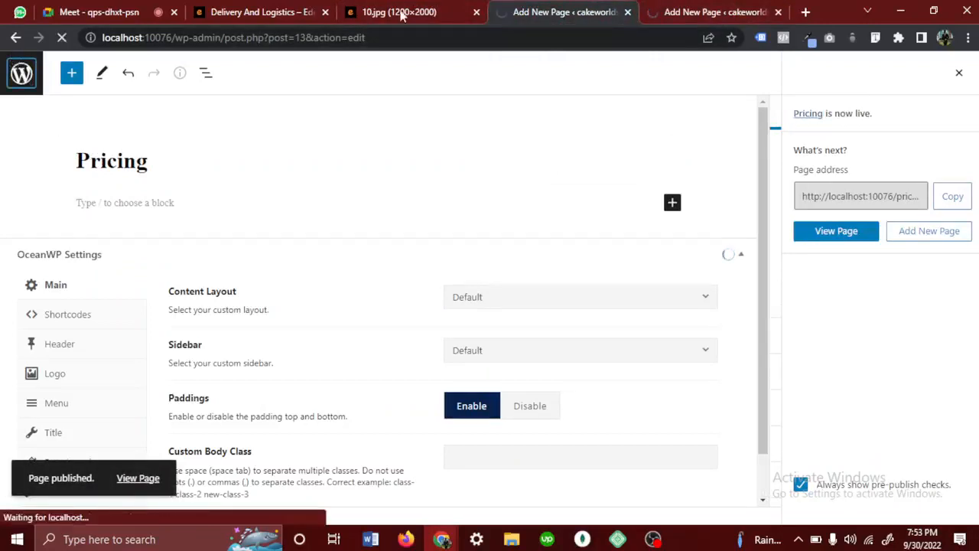
# - Start another new page from the Pages list, title it "Work with Us" and publish it
pyautogui.click(695, 8)
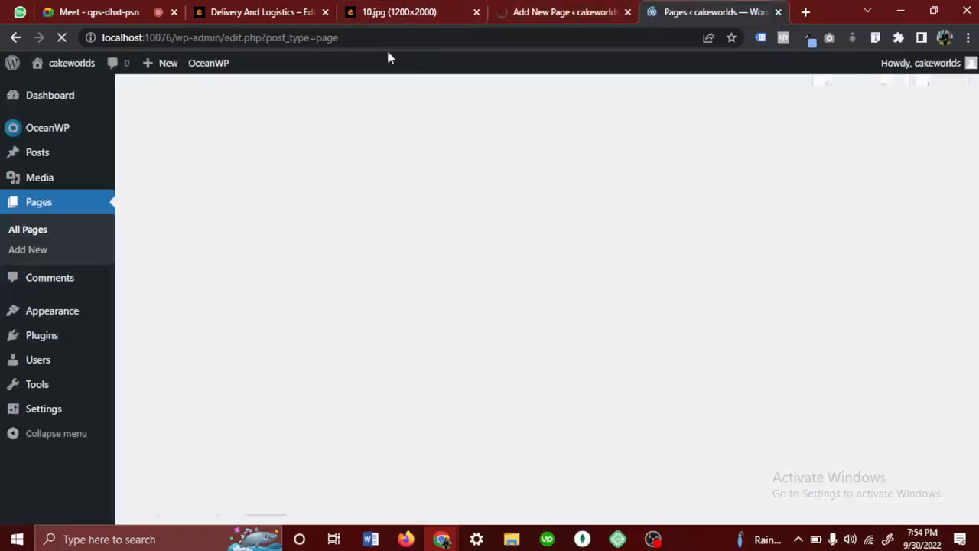
pyautogui.click(207, 102)
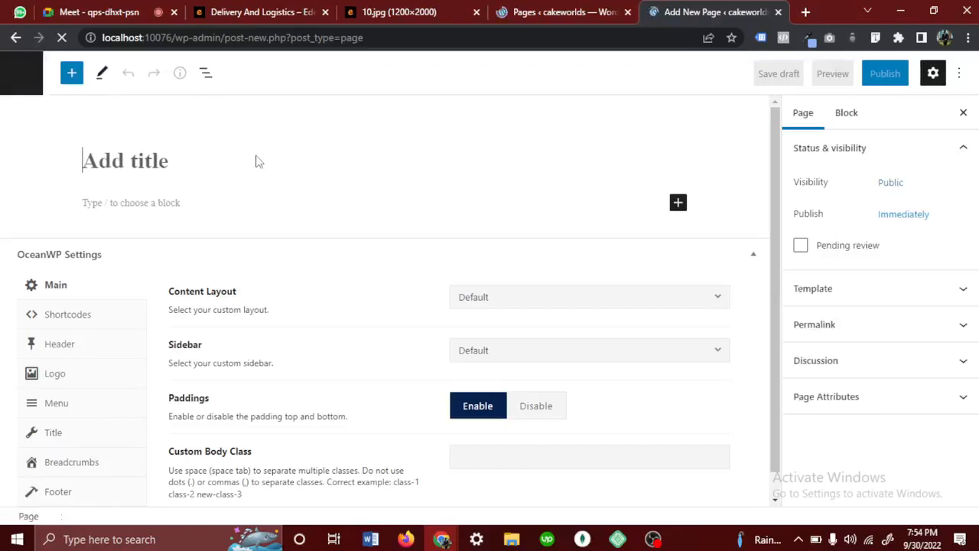
pyautogui.write('Work with Us')
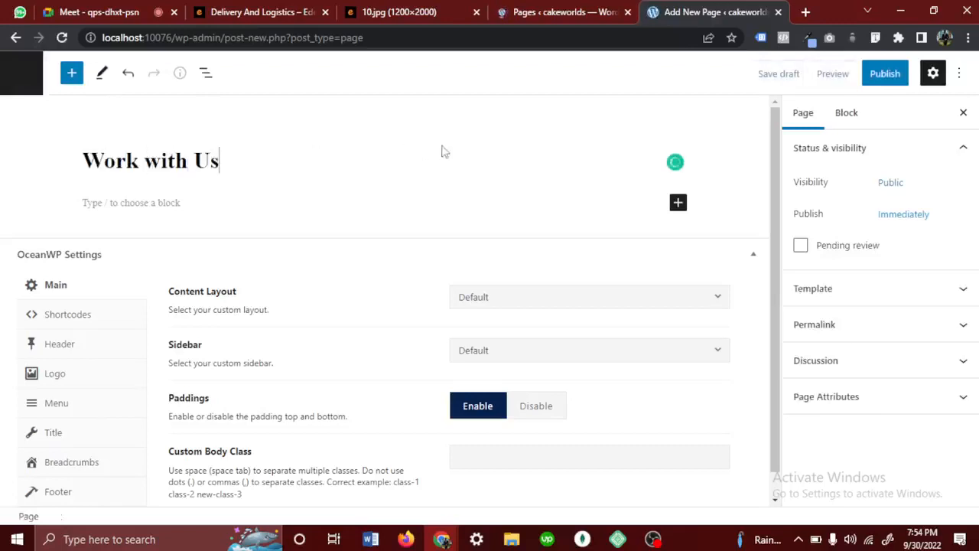
pyautogui.click(888, 73)
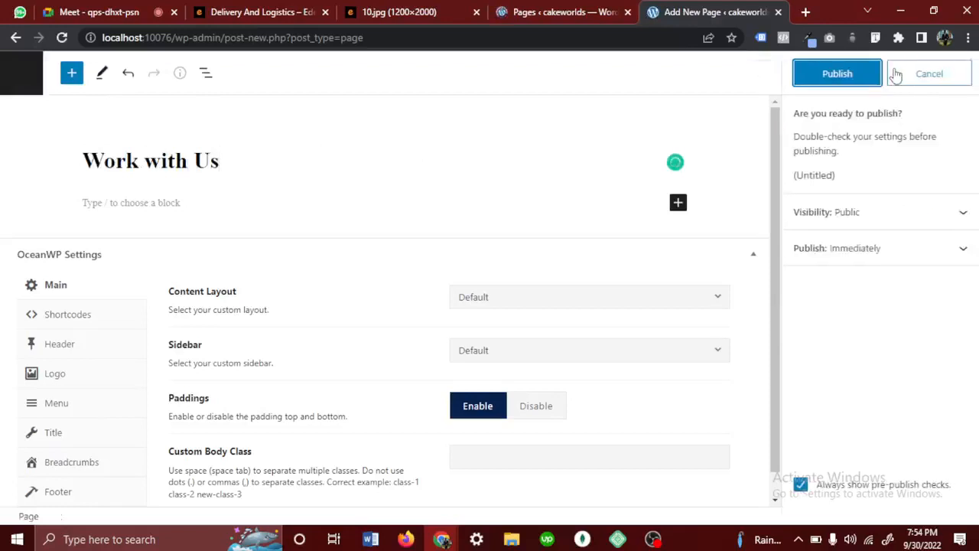
pyautogui.click(842, 83)
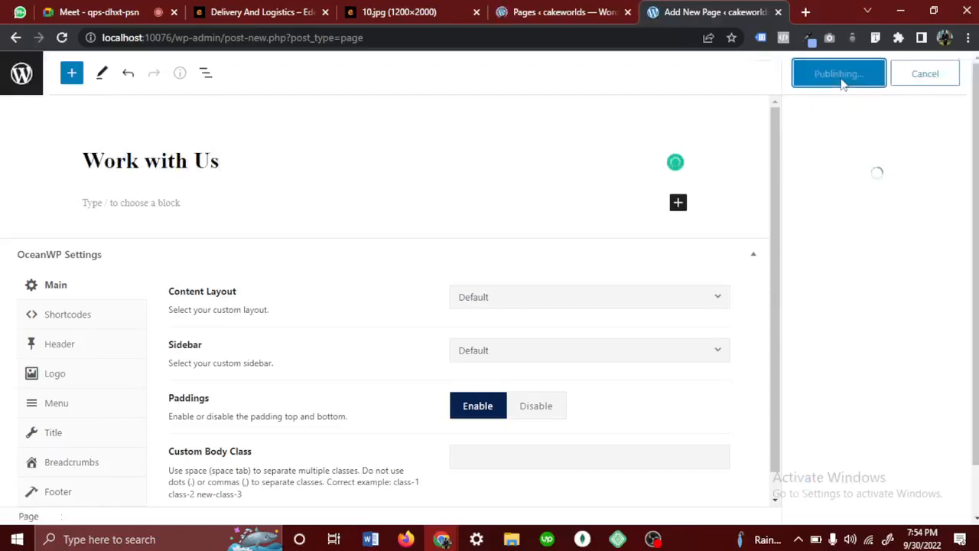
# - Compare the menu in 10.jpg with the Pages list and reload the list to check for the Work with Us page
pyautogui.click(377, 12)
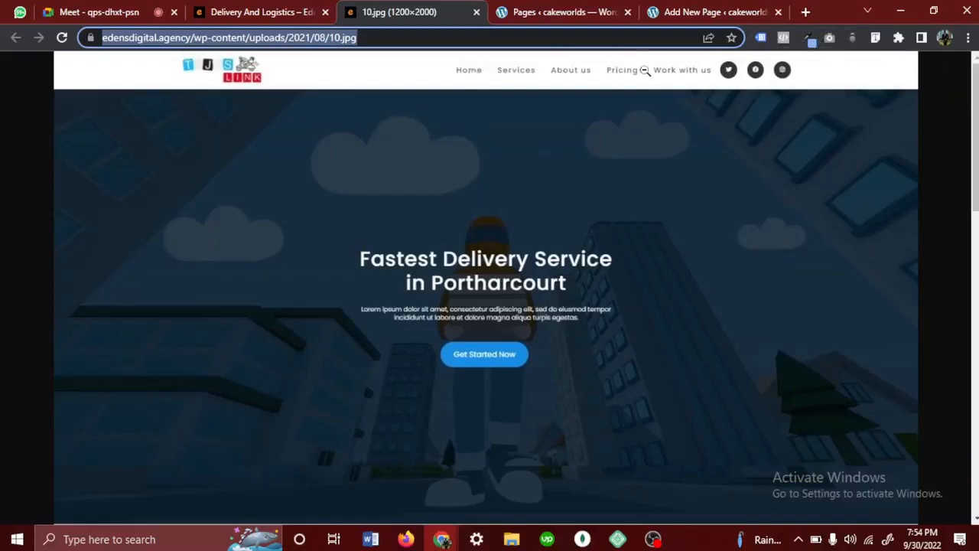
pyautogui.click(550, 11)
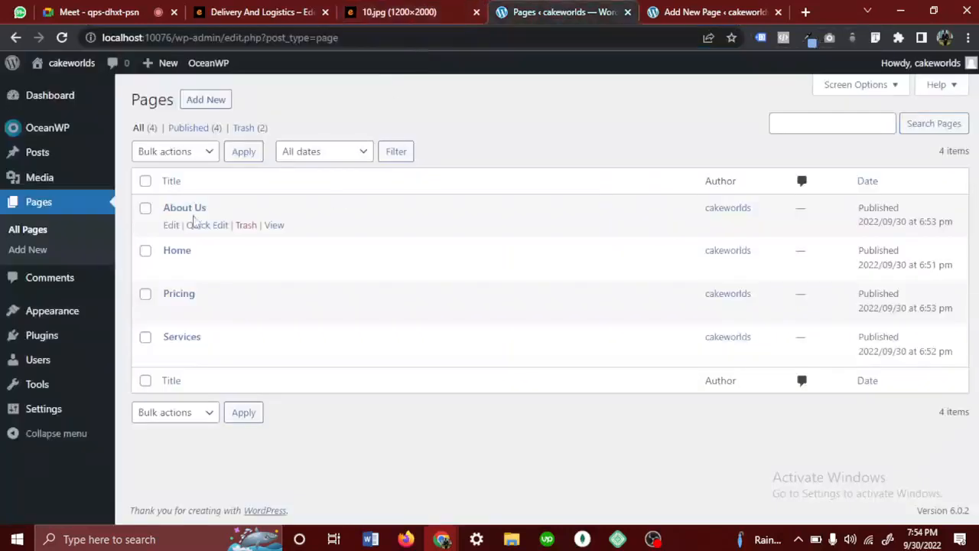
pyautogui.click(741, 9)
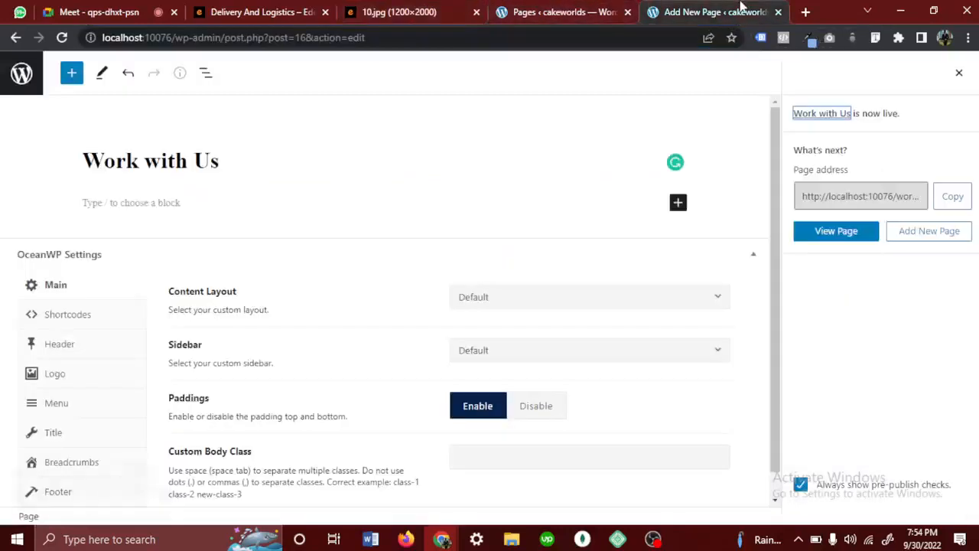
pyautogui.click(554, 9)
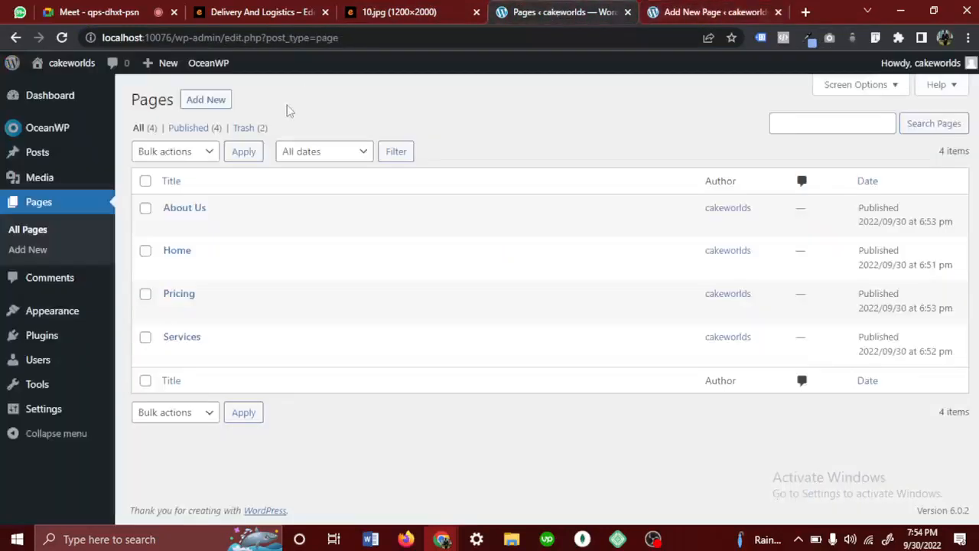
pyautogui.click(125, 61)
pyautogui.click(192, 339)
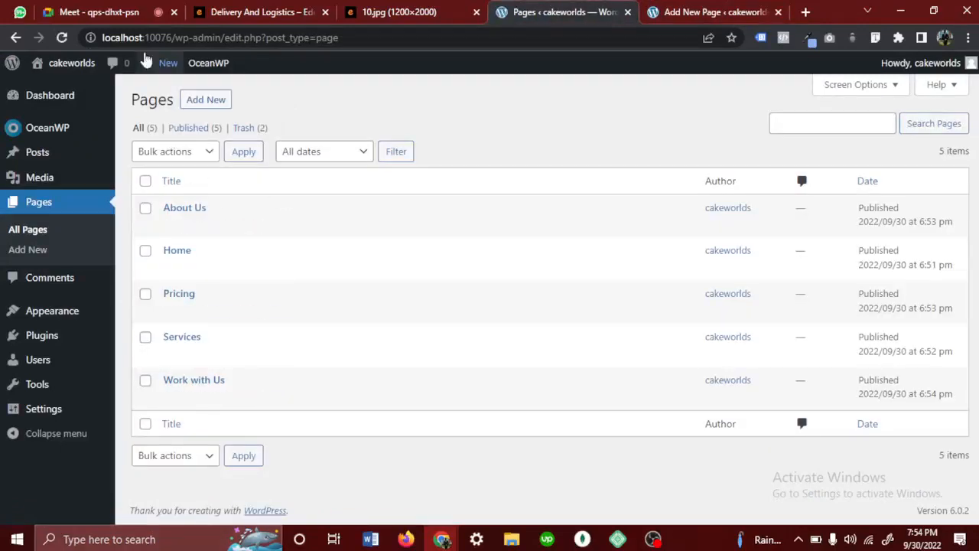
# - Visit the cakeworlds site, look over its front page and open it in the theme Customizer
pyautogui.moveTo(61, 65)
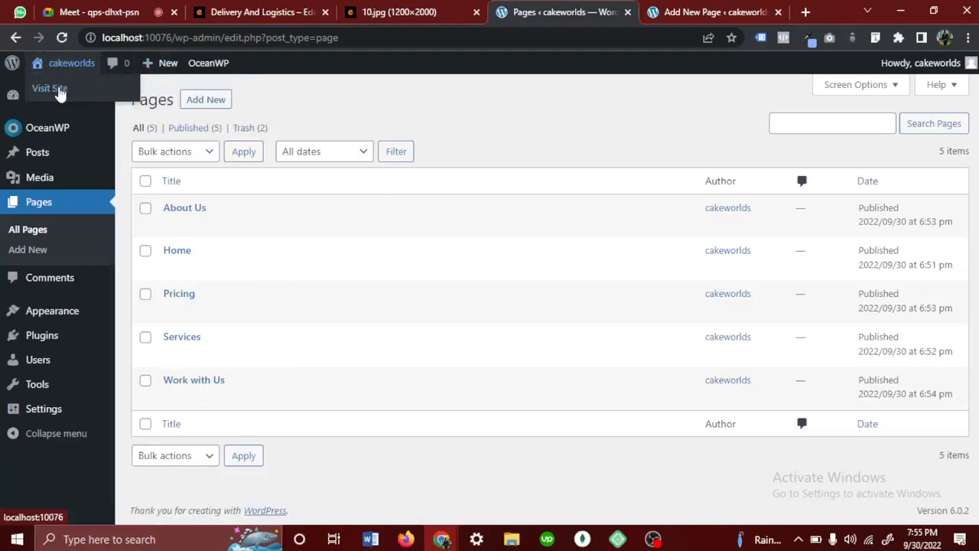
pyautogui.click(58, 91)
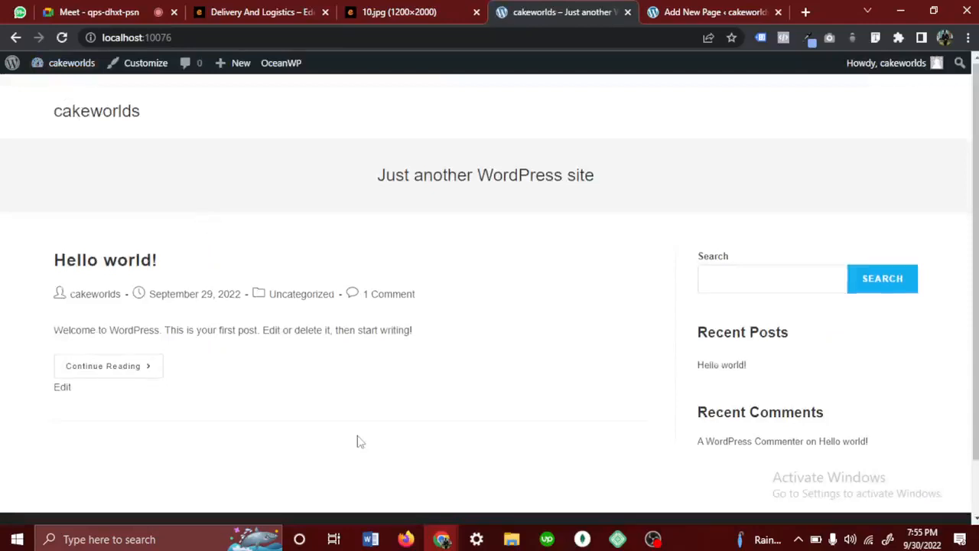
pyautogui.scroll(-2, 360, 441)
pyautogui.scroll(2, 360, 442)
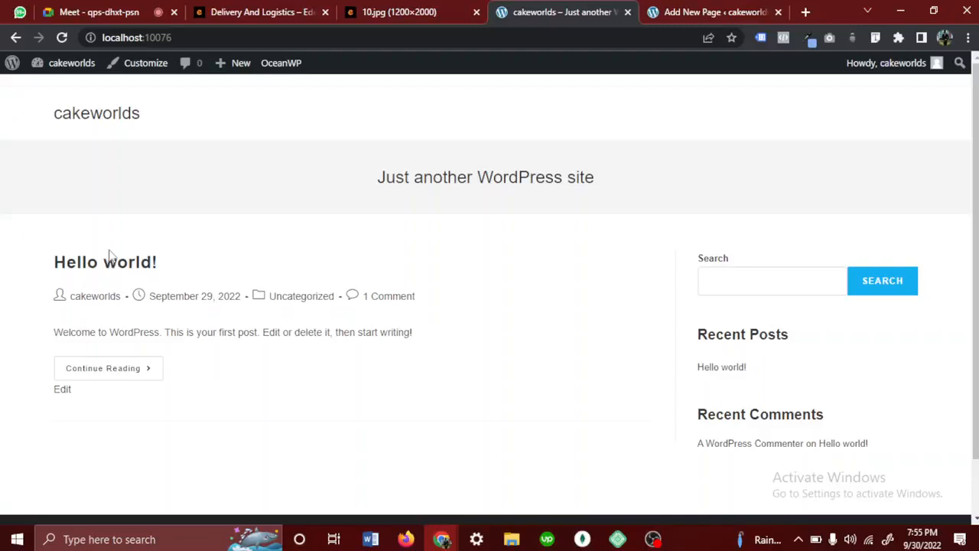
pyautogui.scroll(-1, 109, 256)
pyautogui.scroll(1, 109, 255)
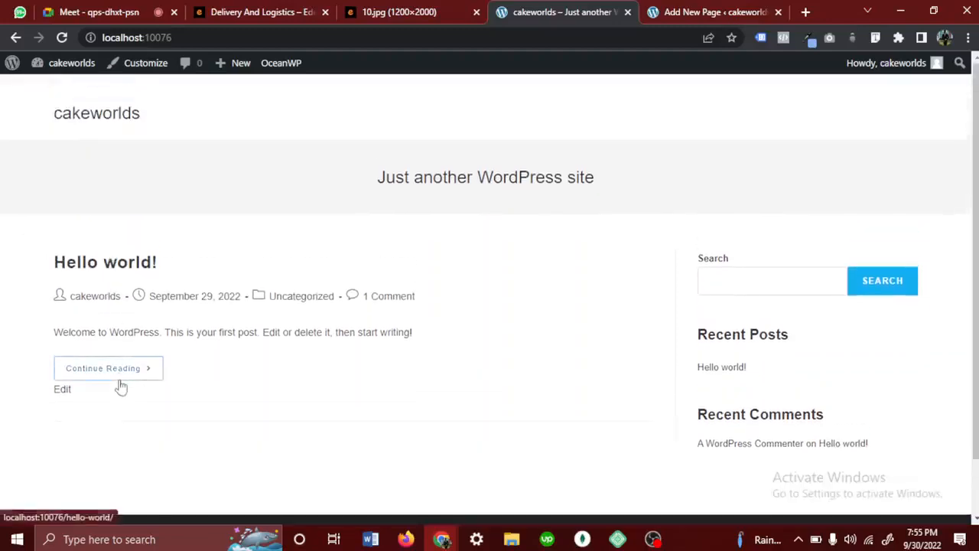
pyautogui.click(151, 69)
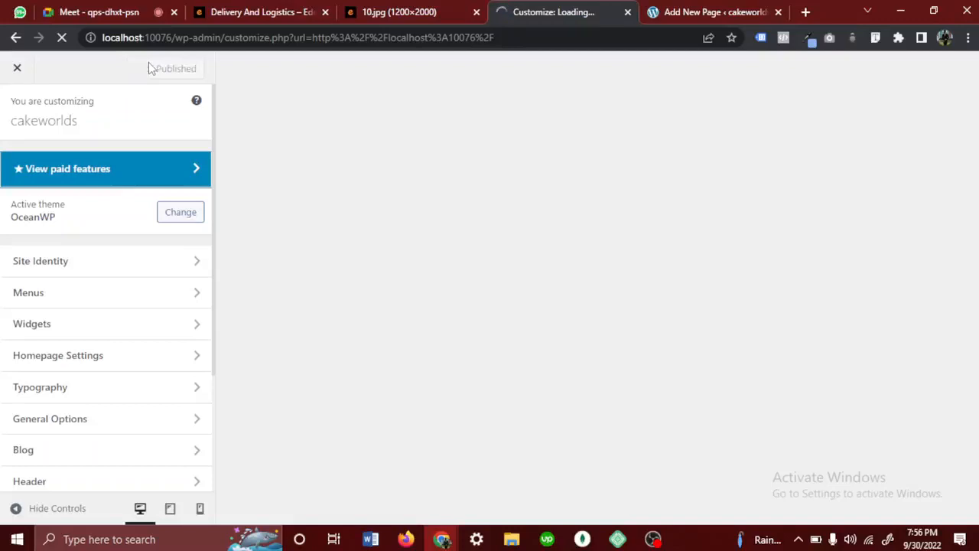
# - Look through the list of Customizer sections and open the Site Identity settings
pyautogui.scroll(-2, 44, 345)
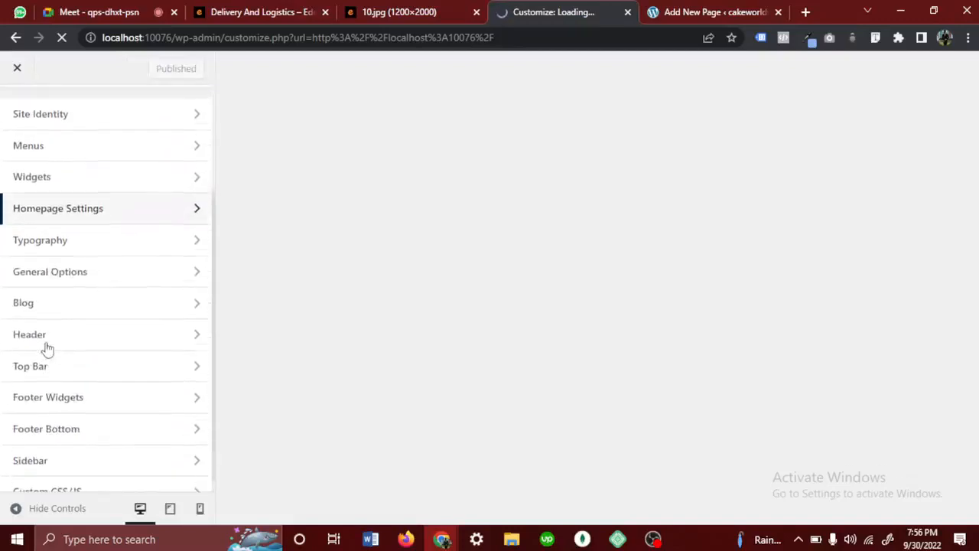
pyautogui.scroll(2, 56, 146)
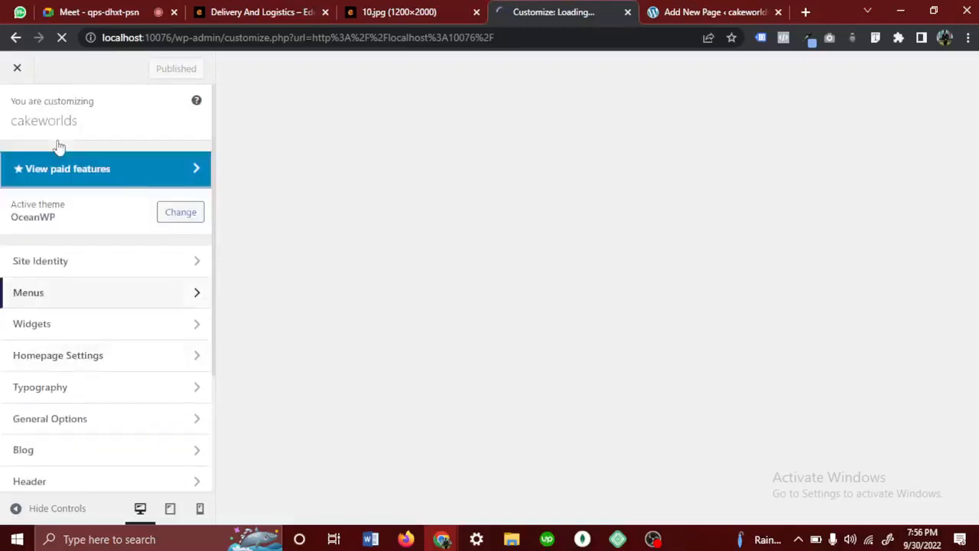
pyautogui.scroll(-2, 92, 271)
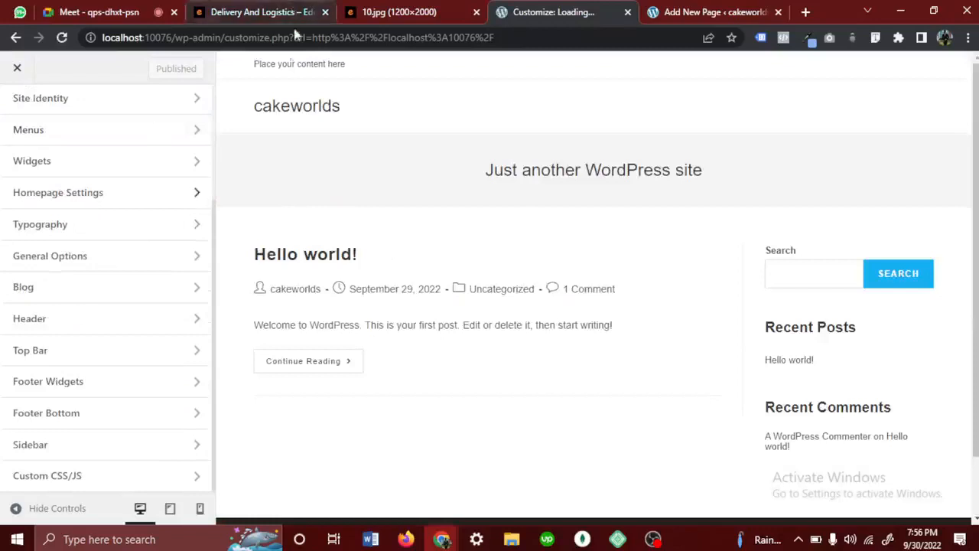
pyautogui.scroll(2, 122, 190)
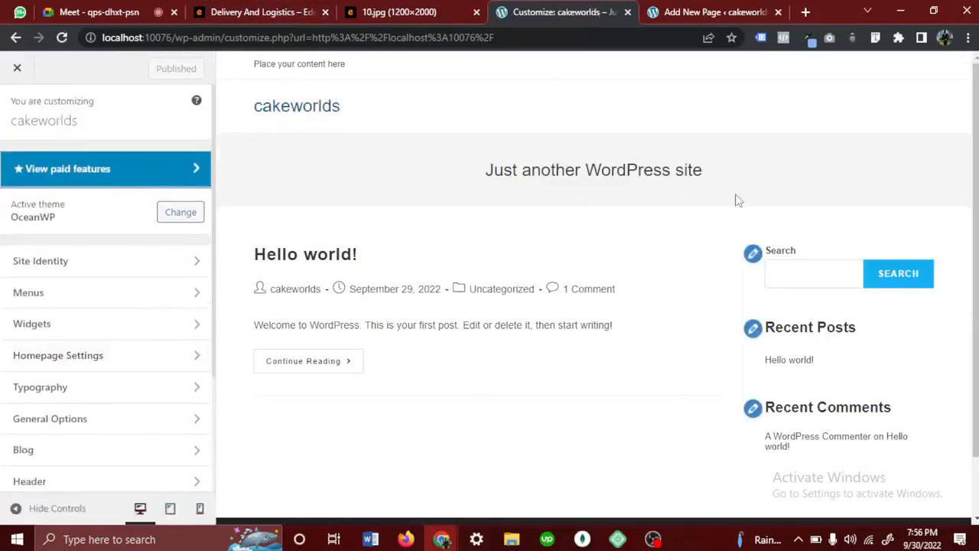
pyautogui.scroll(-2, 115, 318)
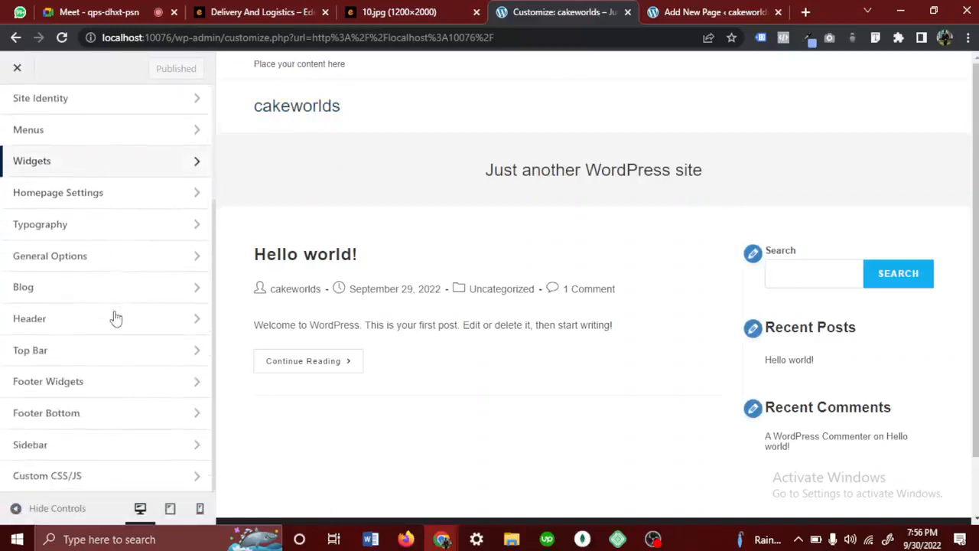
pyautogui.scroll(2, 115, 318)
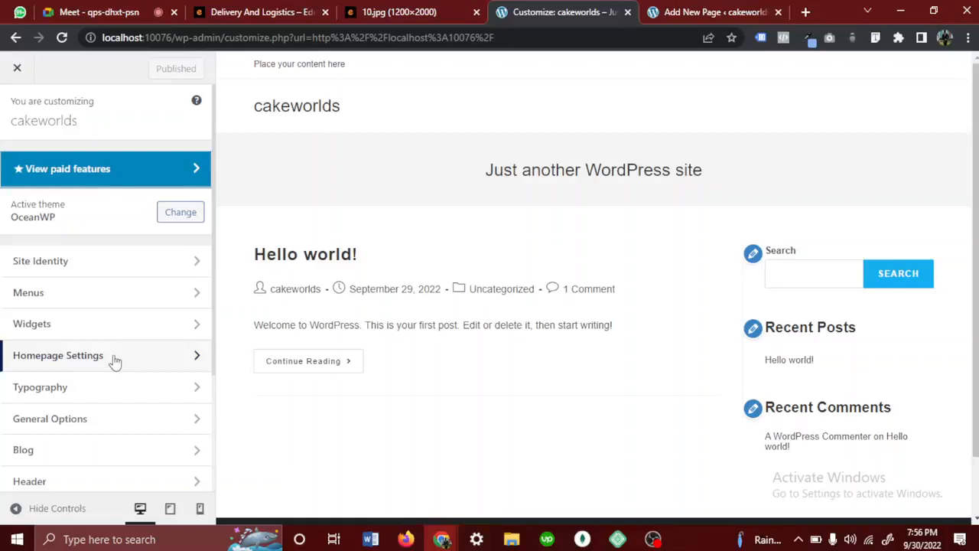
pyautogui.click(55, 274)
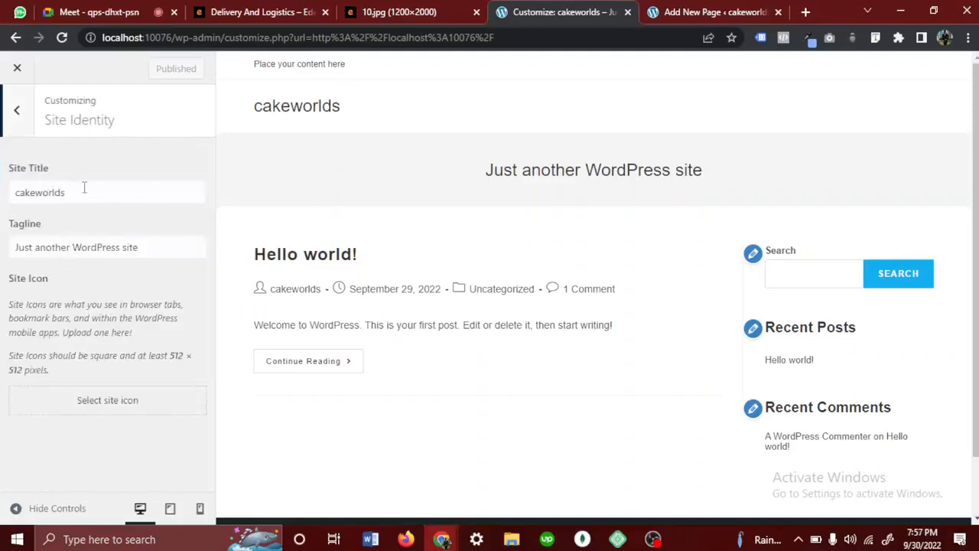
# - Change the site title to "Wedding Cake" and point it out in the site preview
pyautogui.moveTo(84, 187); pyautogui.dragTo(9, 202)
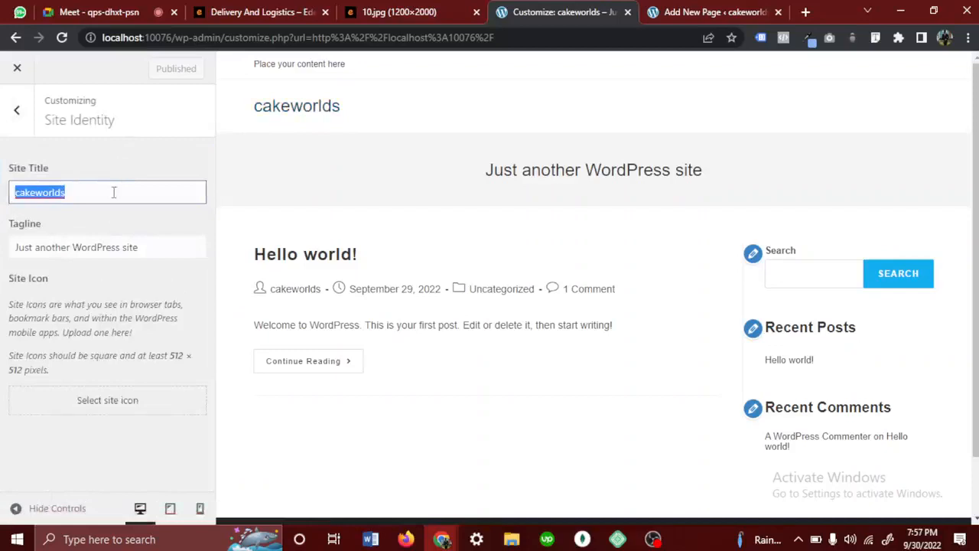
pyautogui.write('Cake')
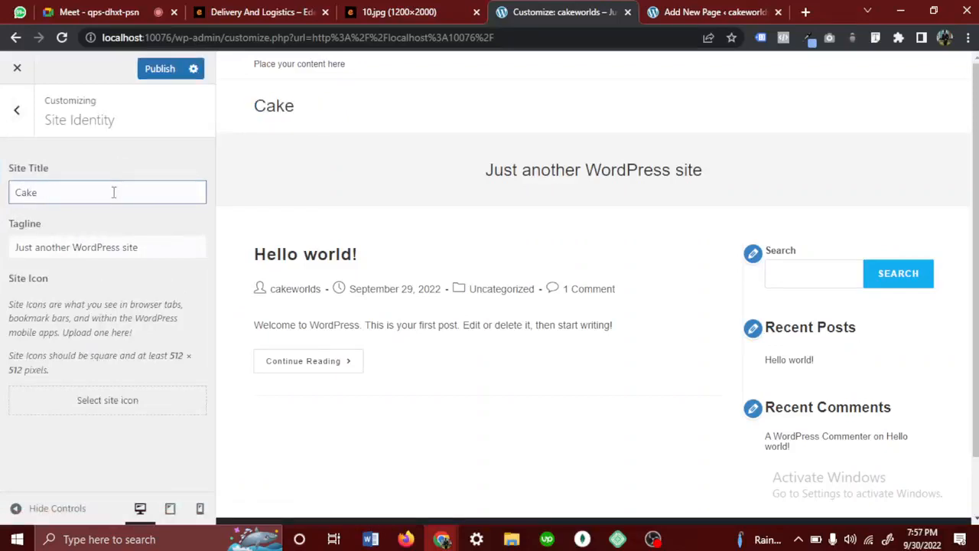
pyautogui.press('BackSpace')
pyautogui.press('BackSpace')
pyautogui.press('BackSpace')
pyautogui.press('BackSpace')
pyautogui.press('BackSpace')
pyautogui.write('Wedding ')
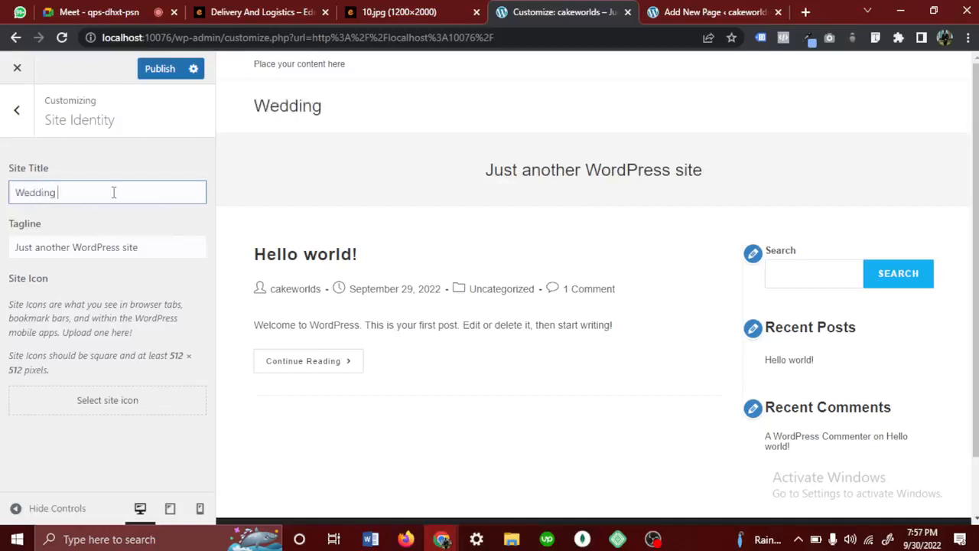
pyautogui.write('Cake')
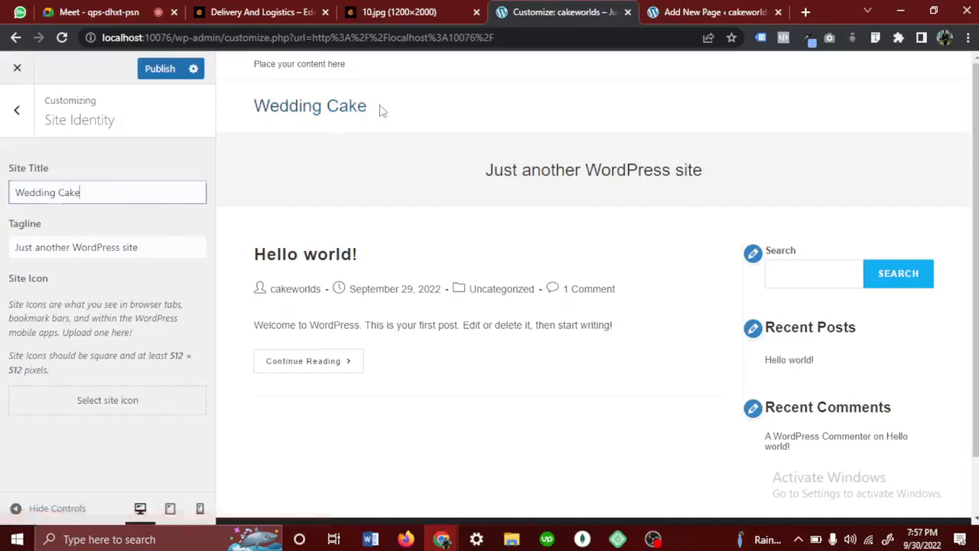
pyautogui.moveTo(378, 110); pyautogui.dragTo(235, 109)
pyautogui.click(404, 105)
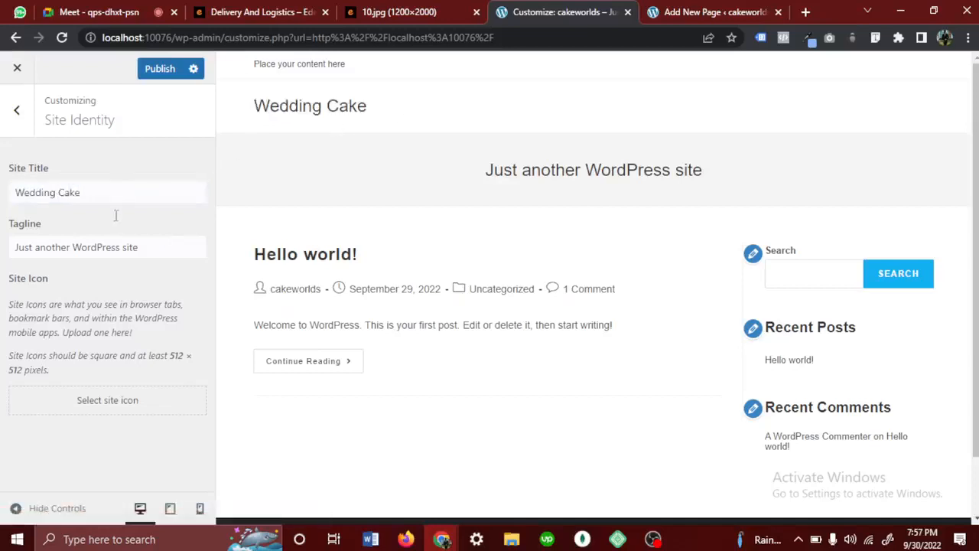
# - Replace the site tagline with "The best cake in Nigeria"
pyautogui.moveTo(50, 232)
pyautogui.mouseDown()
pyautogui.moveTo(9, 228)
pyautogui.moveTo(33, 229)
pyautogui.mouseUp()
pyautogui.click(153, 248)
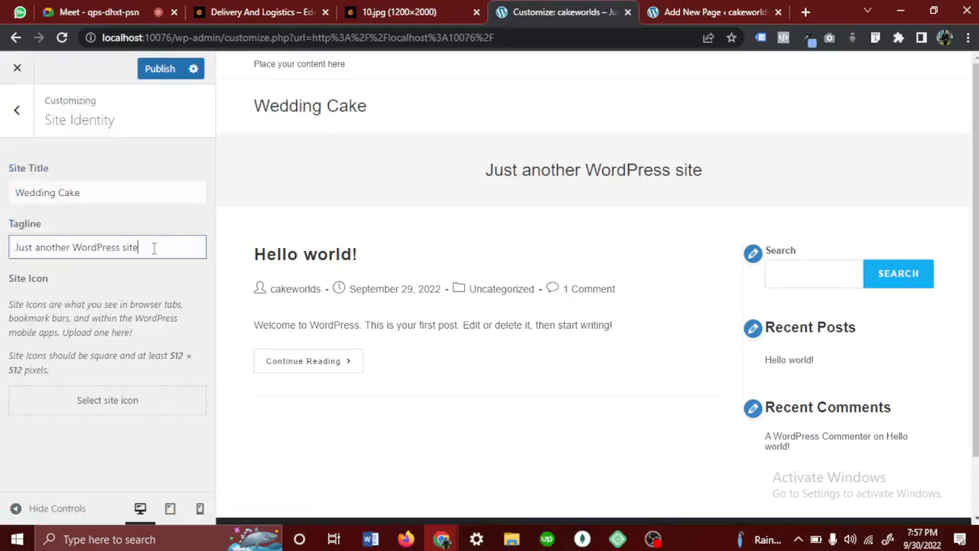
pyautogui.moveTo(153, 247); pyautogui.dragTo(2, 269)
pyautogui.press('BackSpace')
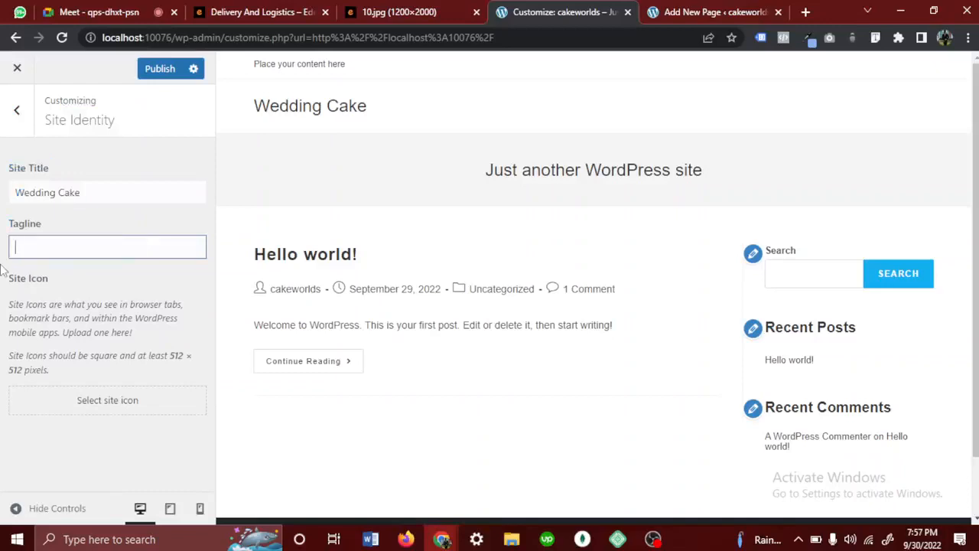
pyautogui.write('The best cake in Nigeria')
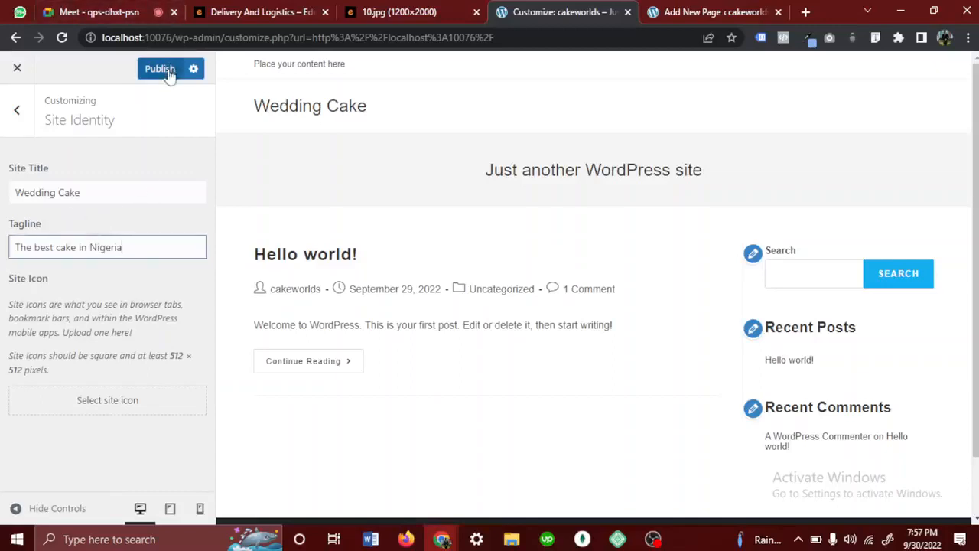
# - Set the site title to "Cakeworlds" and publish the site identity changes
pyautogui.moveTo(87, 195); pyautogui.dragTo(2, 213)
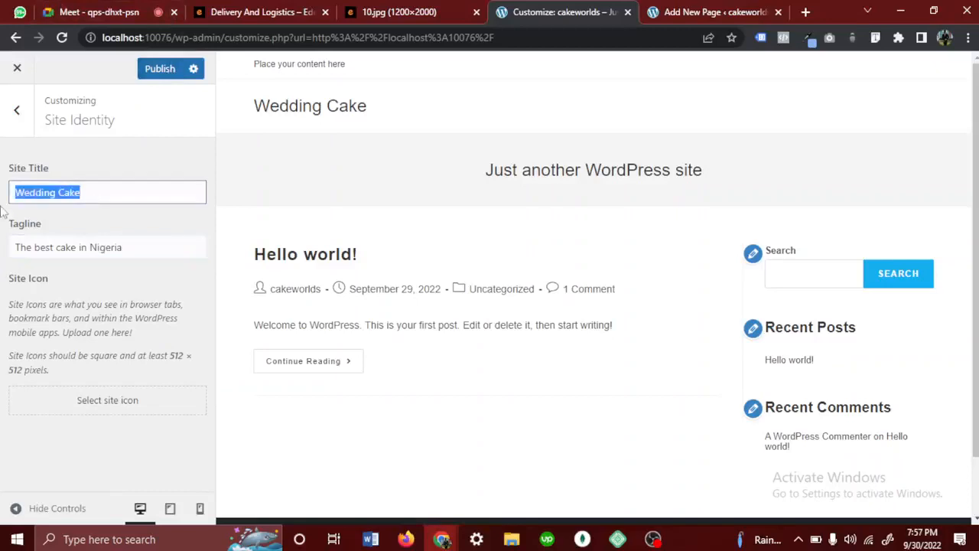
pyautogui.write('Cakew')
pyautogui.write('orld')
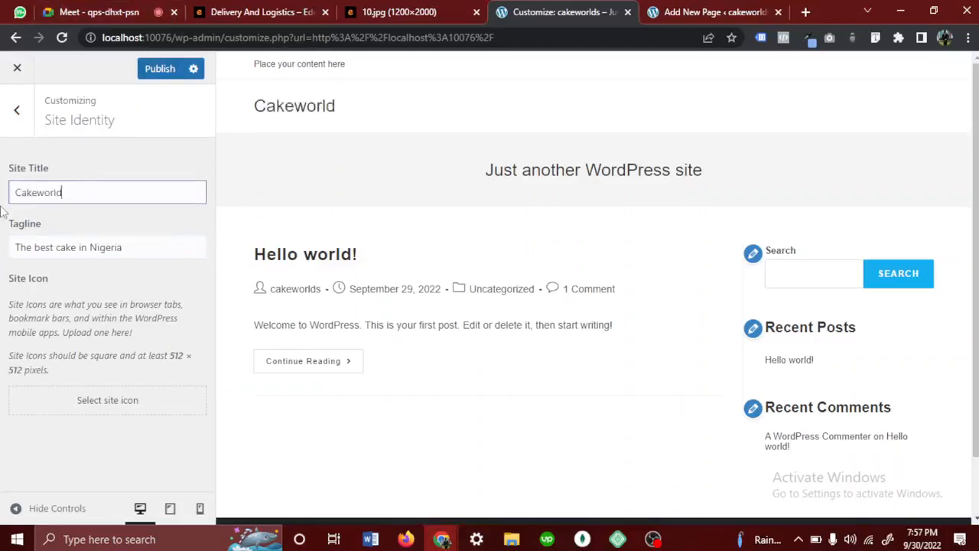
pyautogui.write('s')
pyautogui.click(161, 70)
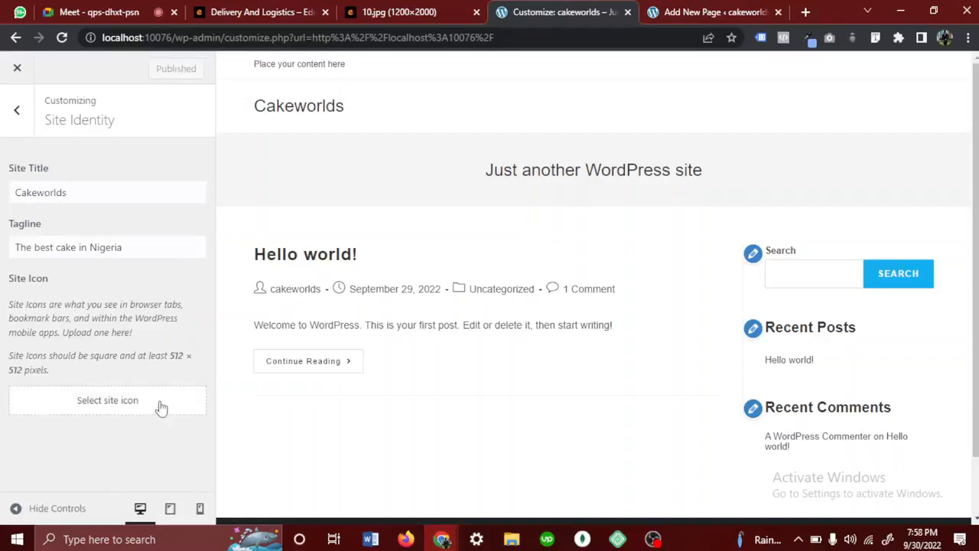
# - Point out the Site Icon setting and compare the icons of the Delivery And Logistics, Meet and WordPress browser tabs
pyautogui.moveTo(65, 284); pyautogui.dragTo(7, 280)
pyautogui.click(70, 276)
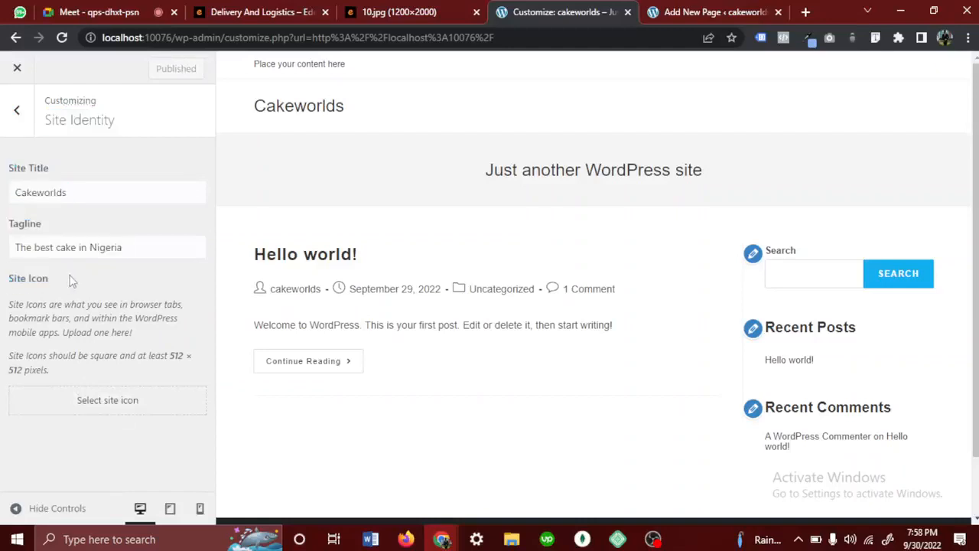
pyautogui.click(200, 15)
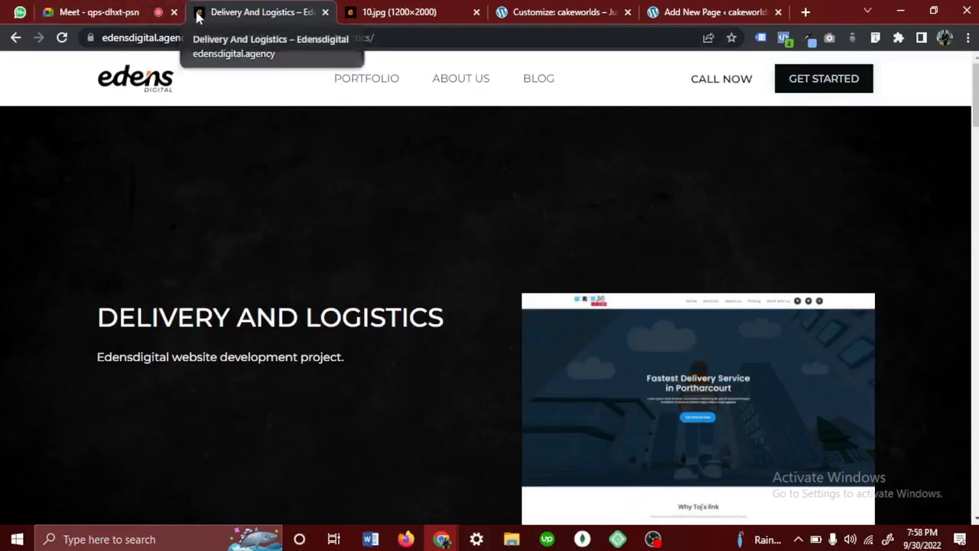
pyautogui.click(54, 14)
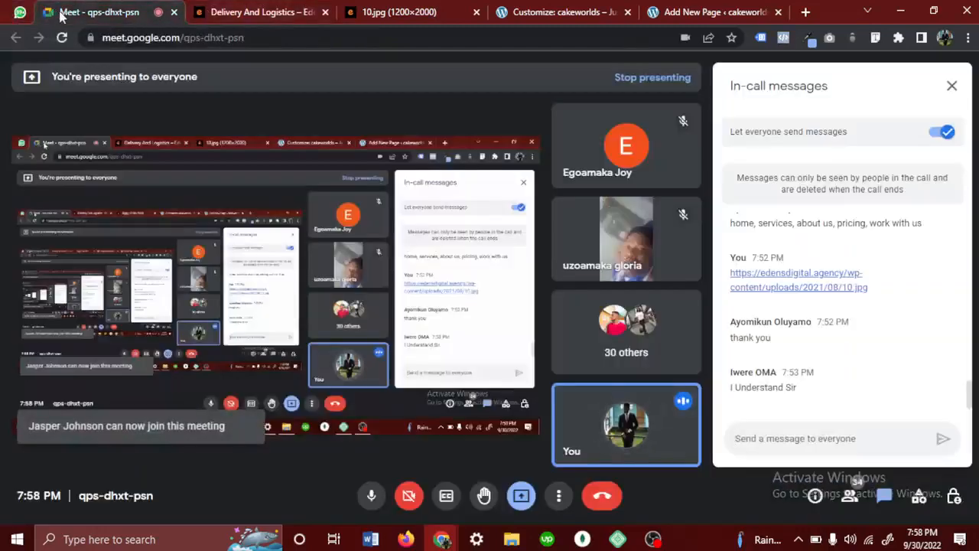
pyautogui.click(503, 13)
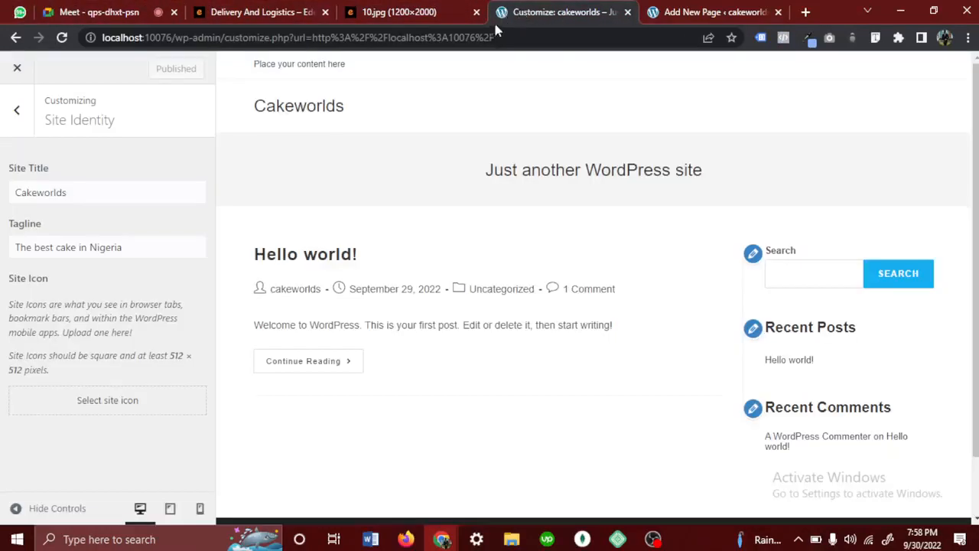
pyautogui.click(661, 11)
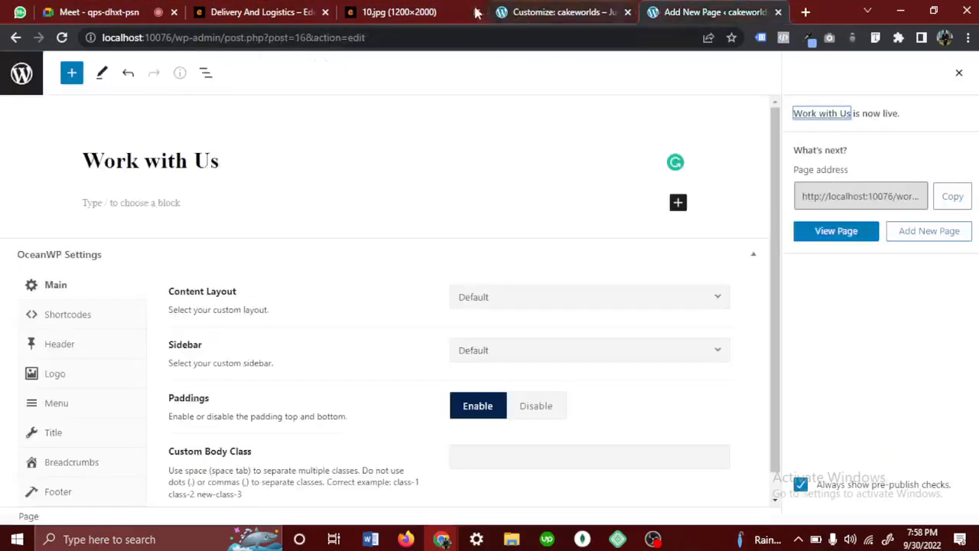
pyautogui.click(503, 13)
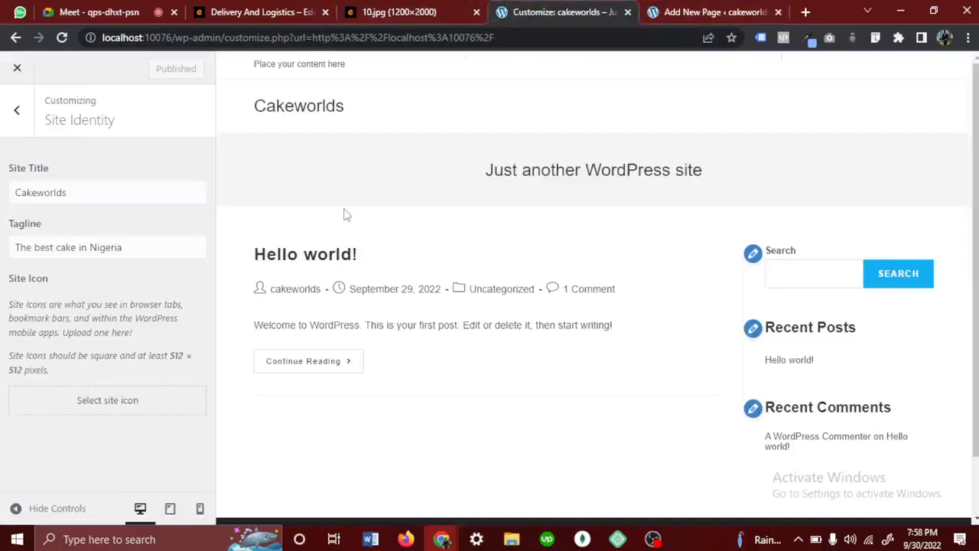
# - Start selecting a site icon from local files and browse to the Logo folder inside Desktop > EdensDigital
pyautogui.click(122, 406)
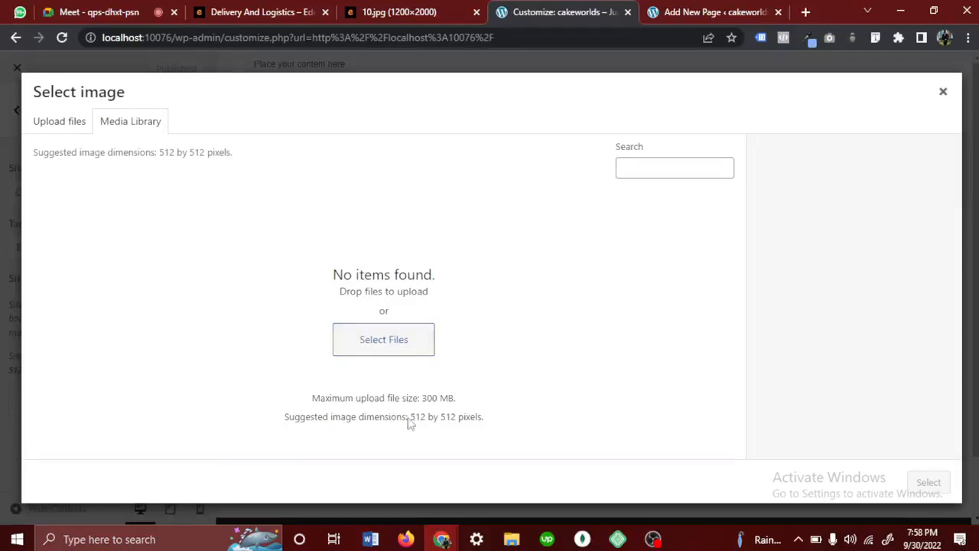
pyautogui.click(400, 345)
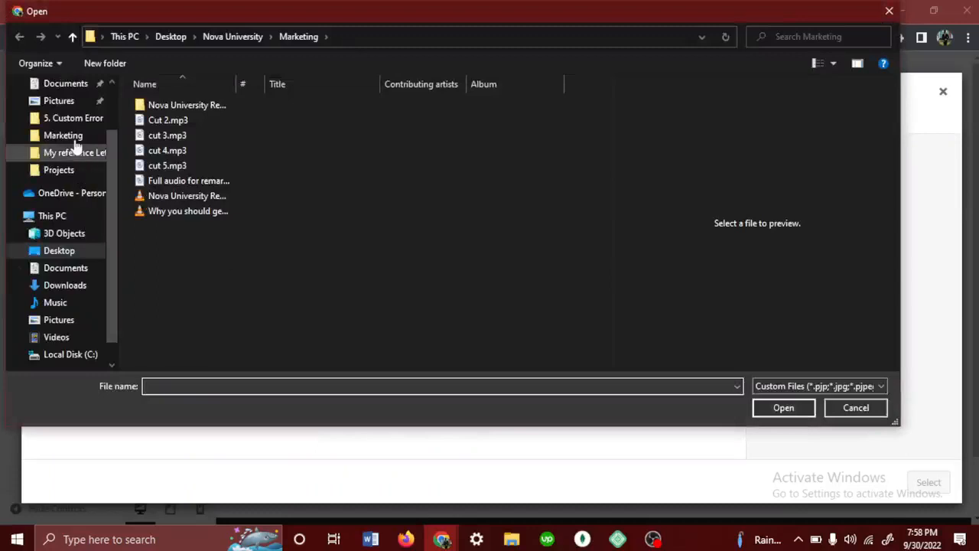
pyautogui.scroll(1, 76, 147)
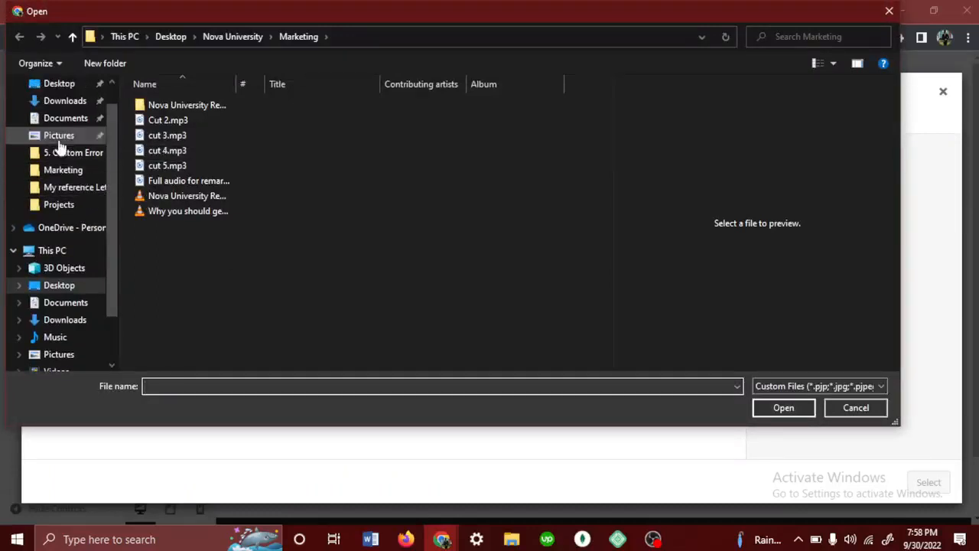
pyautogui.scroll(1, 60, 142)
pyautogui.click(70, 113)
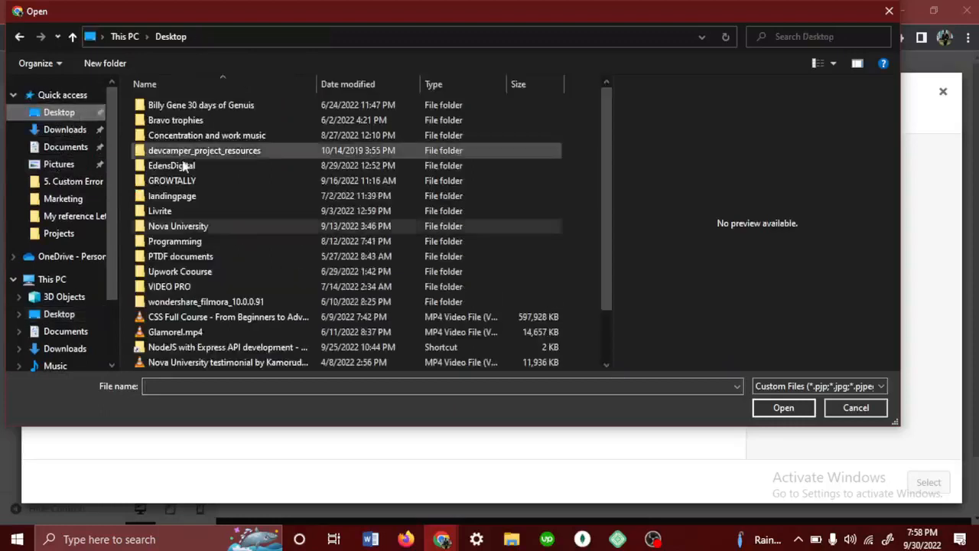
pyautogui.doubleClick(196, 173)
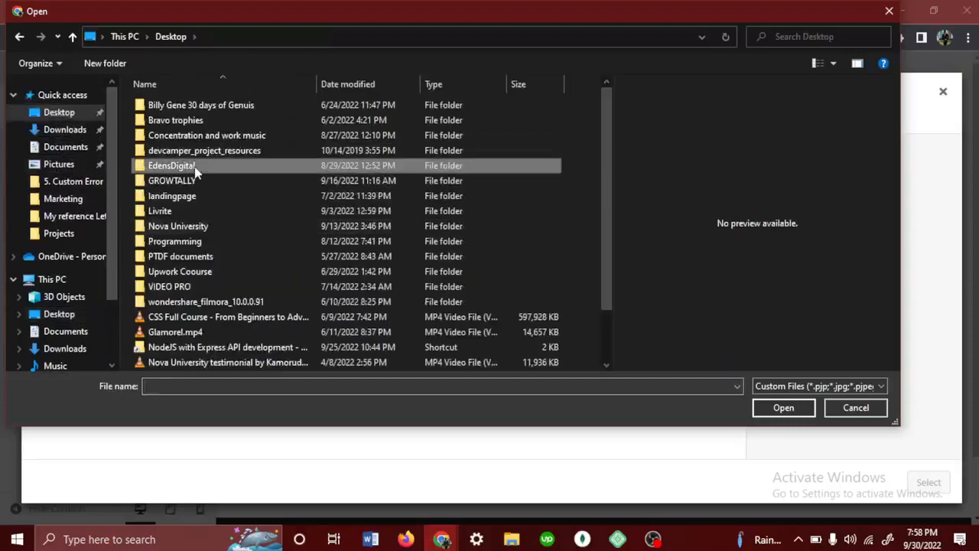
pyautogui.doubleClick(158, 120)
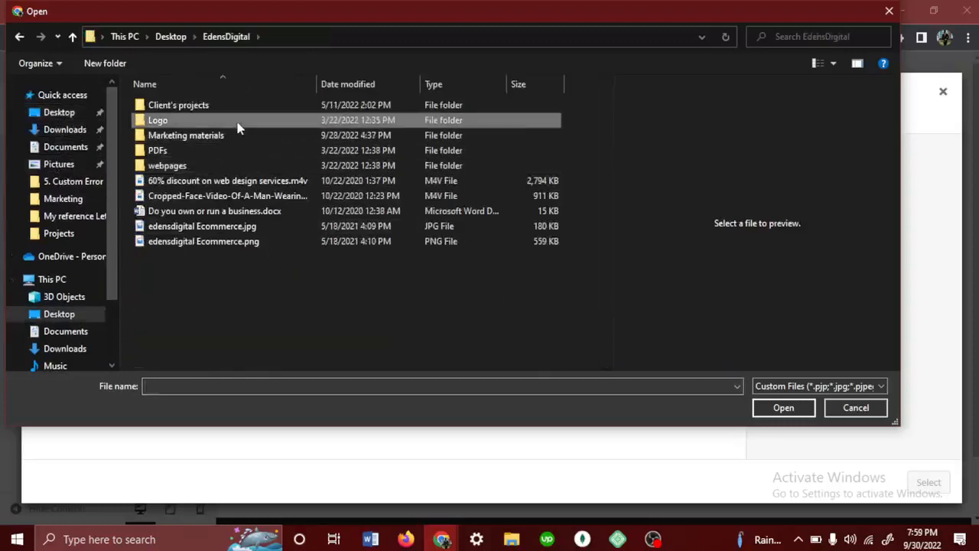
# - Upload Edens Digital favicon 1.png to the media library and select it as the site icon image
pyautogui.scroll(-3, 298, 252)
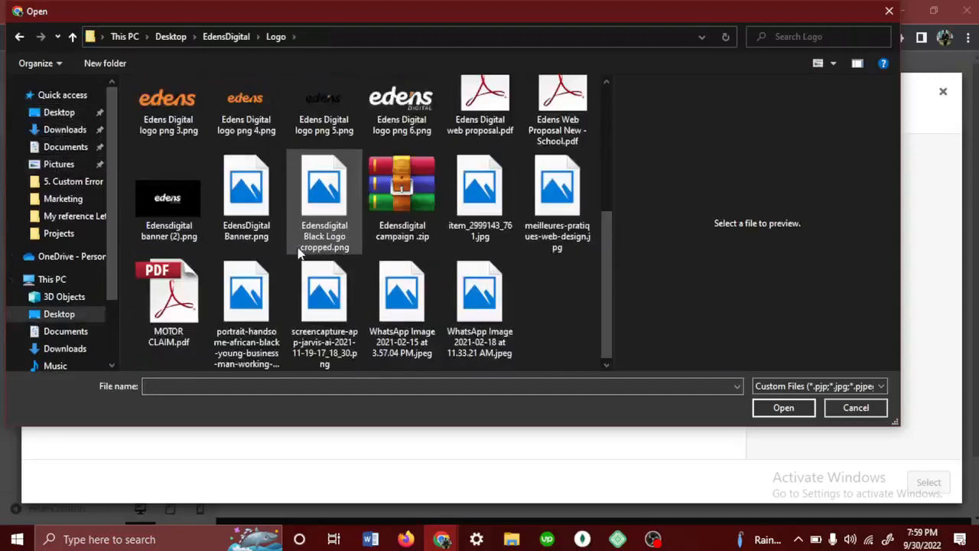
pyautogui.scroll(3, 298, 253)
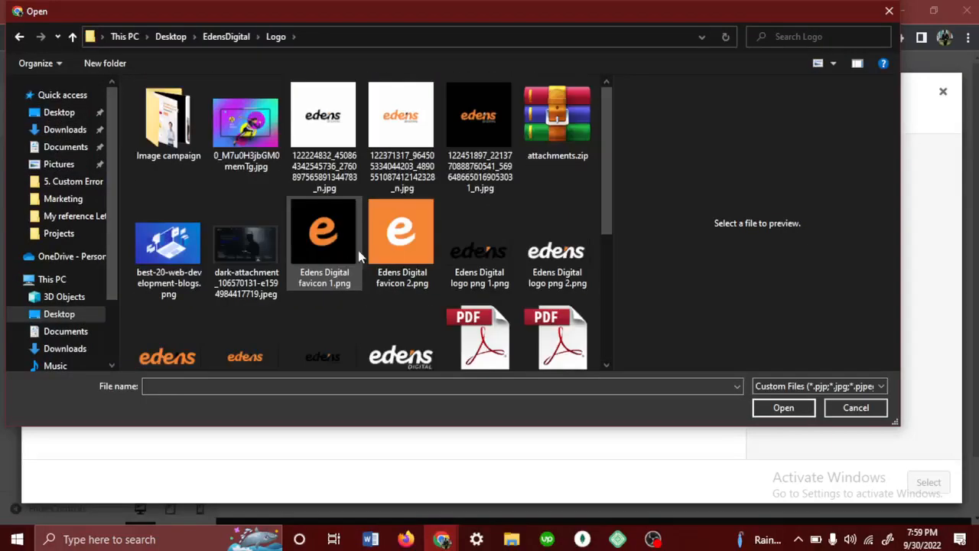
pyautogui.click(332, 242)
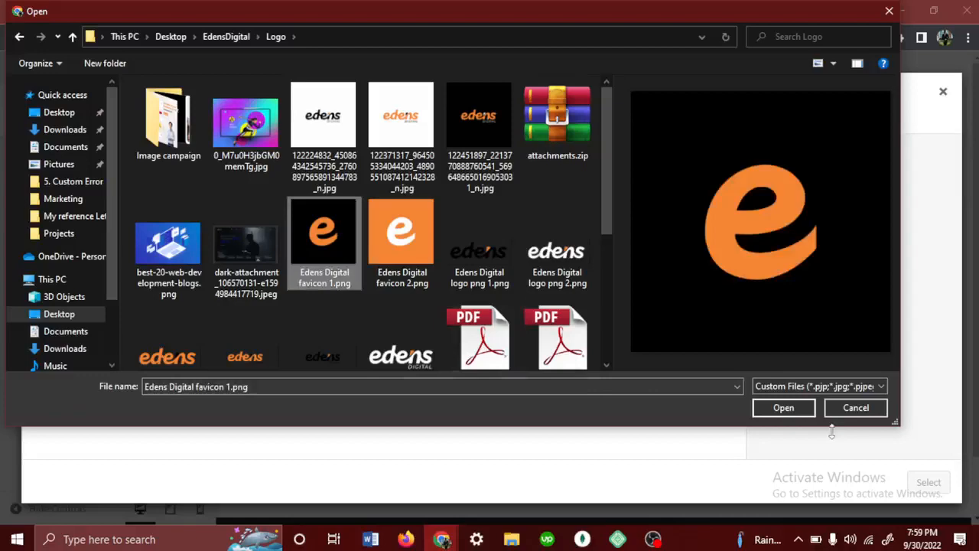
pyautogui.click(785, 408)
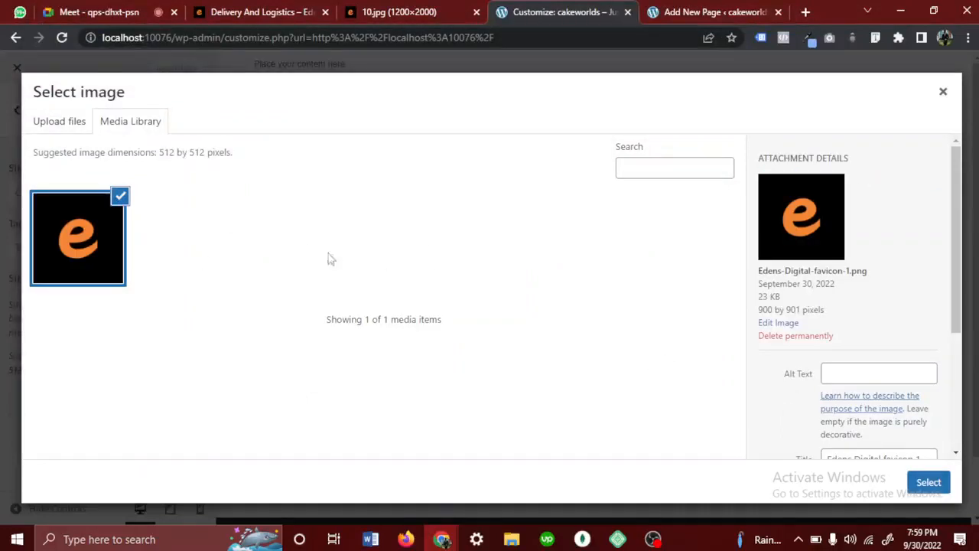
pyautogui.click(933, 486)
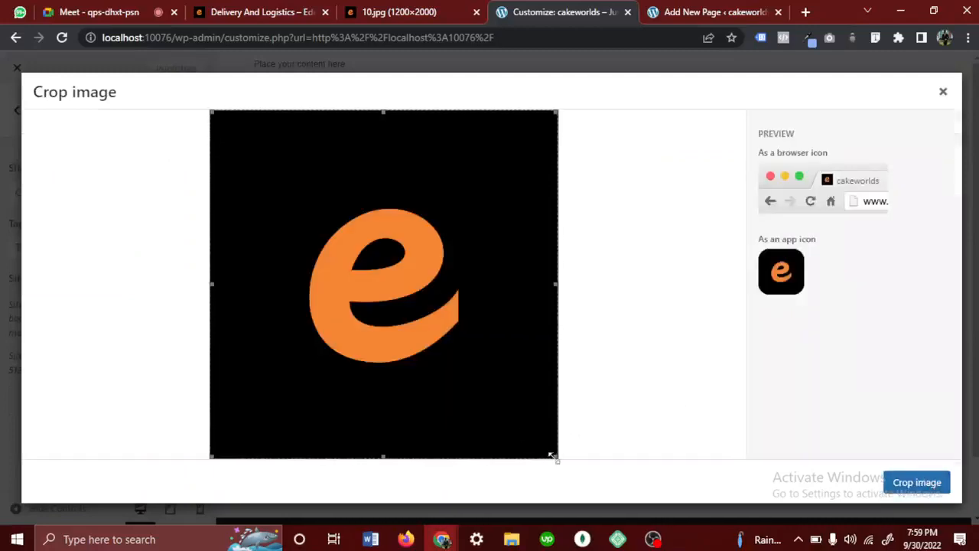
# - Crop the site icon using the full image area and publish the site identity changes
pyautogui.moveTo(552, 456); pyautogui.dragTo(617, 520)
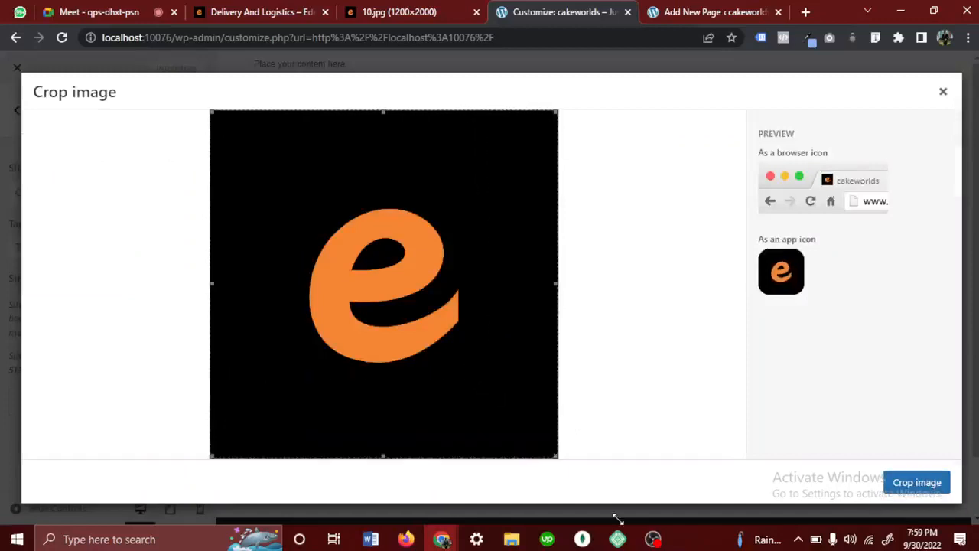
pyautogui.click(899, 486)
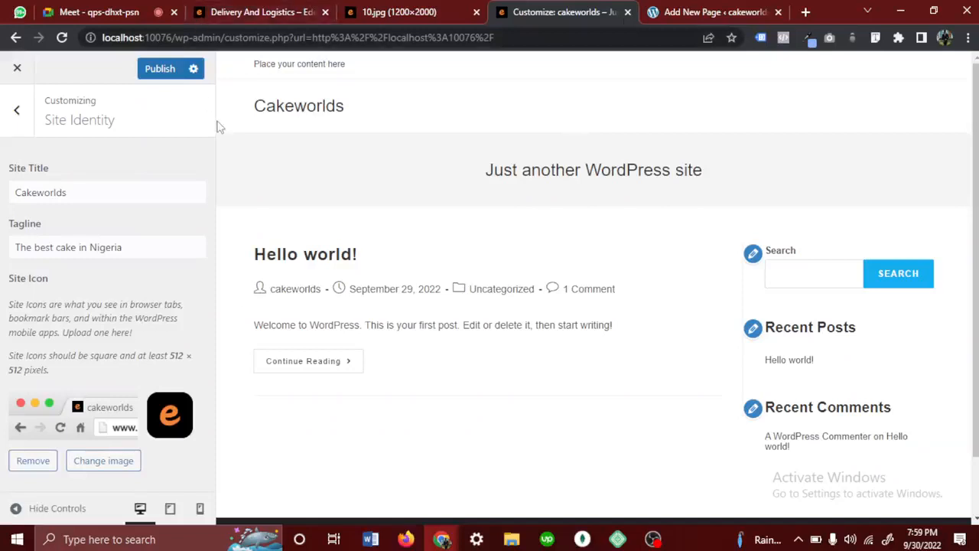
pyautogui.click(159, 68)
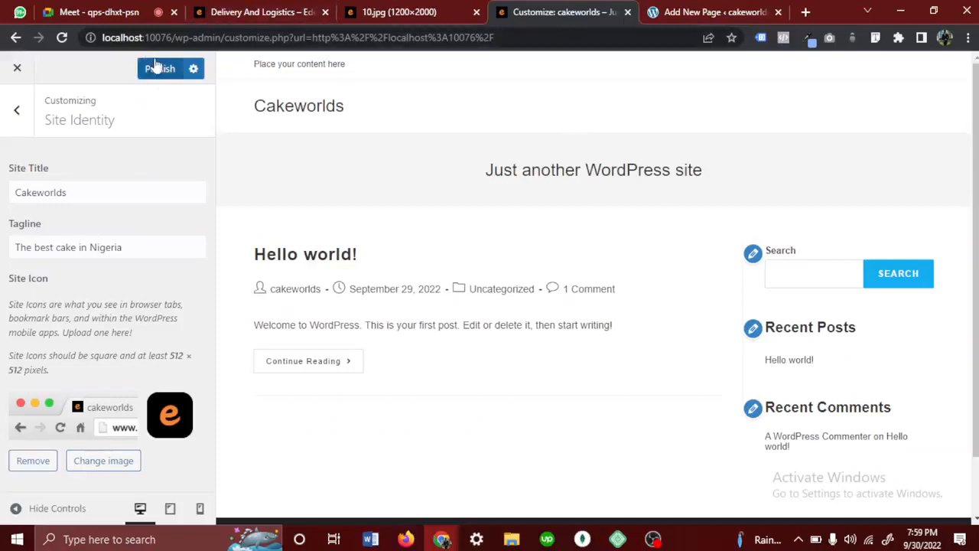
# - Create a new menu named "Main Menu" and assign it to the Main location
pyautogui.click(12, 128)
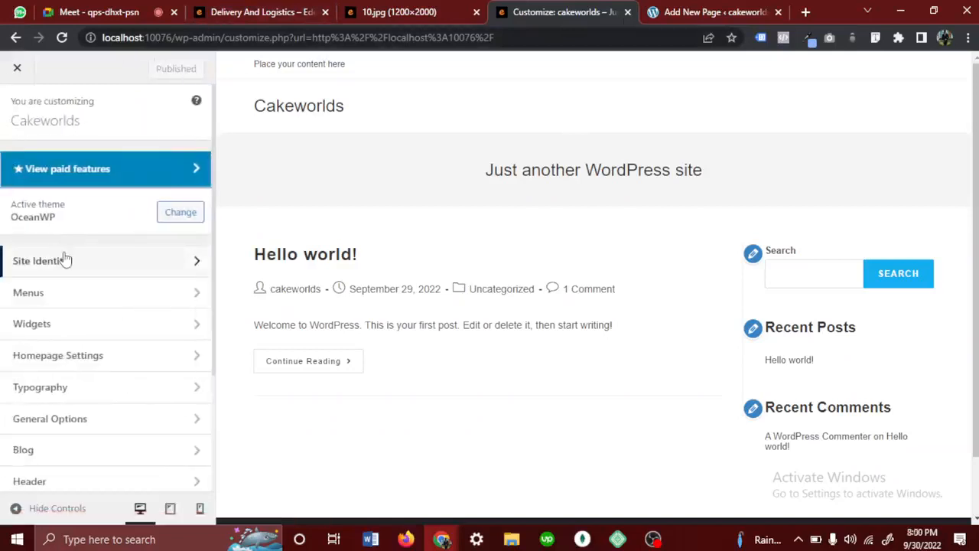
pyautogui.scroll(-2, 83, 401)
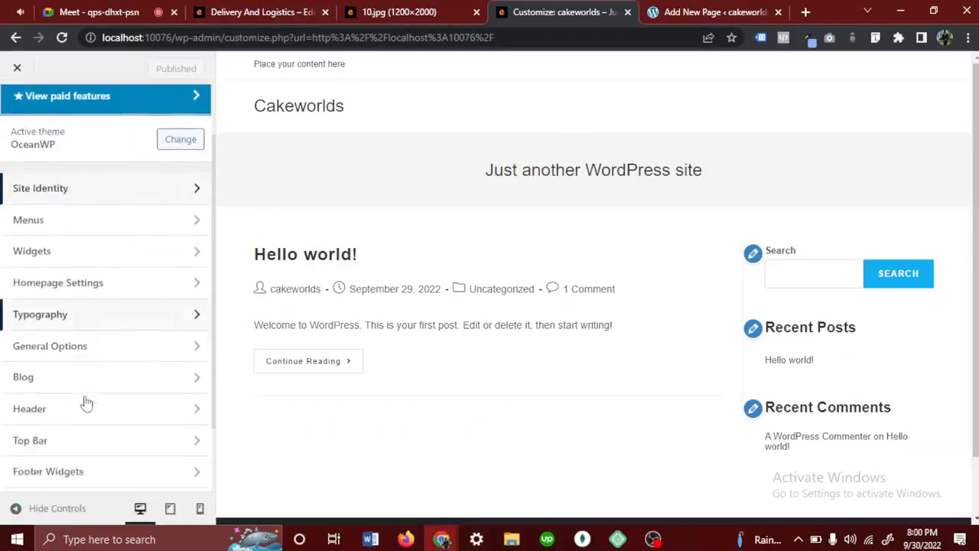
pyautogui.click(59, 204)
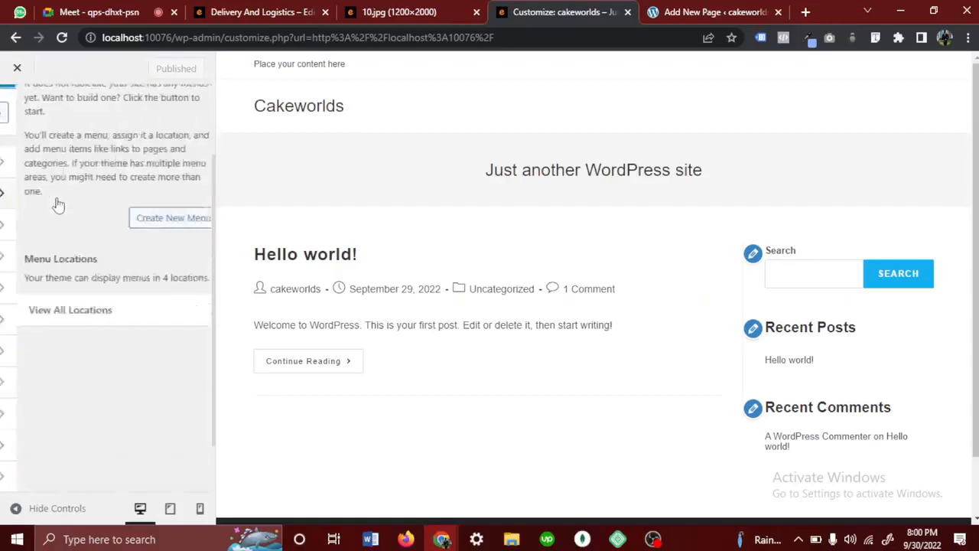
pyautogui.click(19, 123)
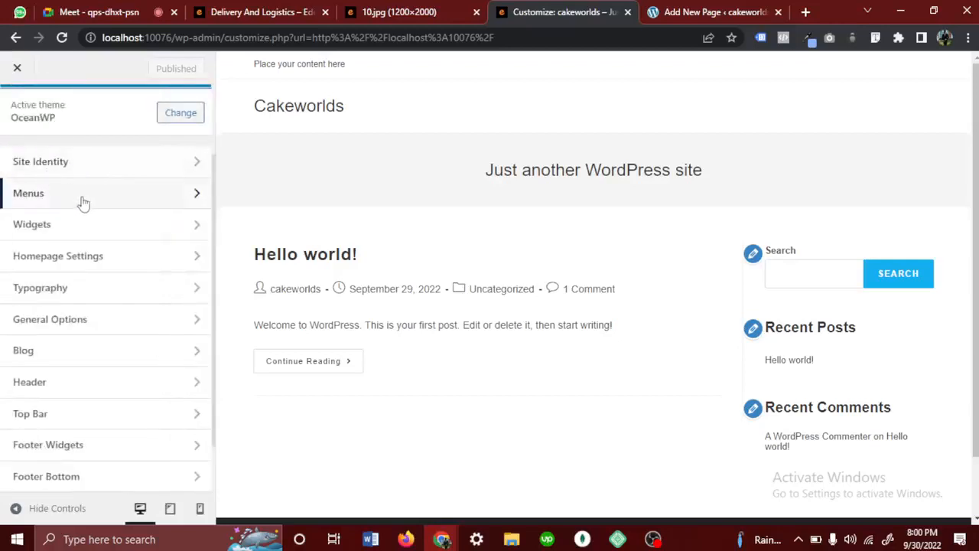
pyautogui.click(72, 203)
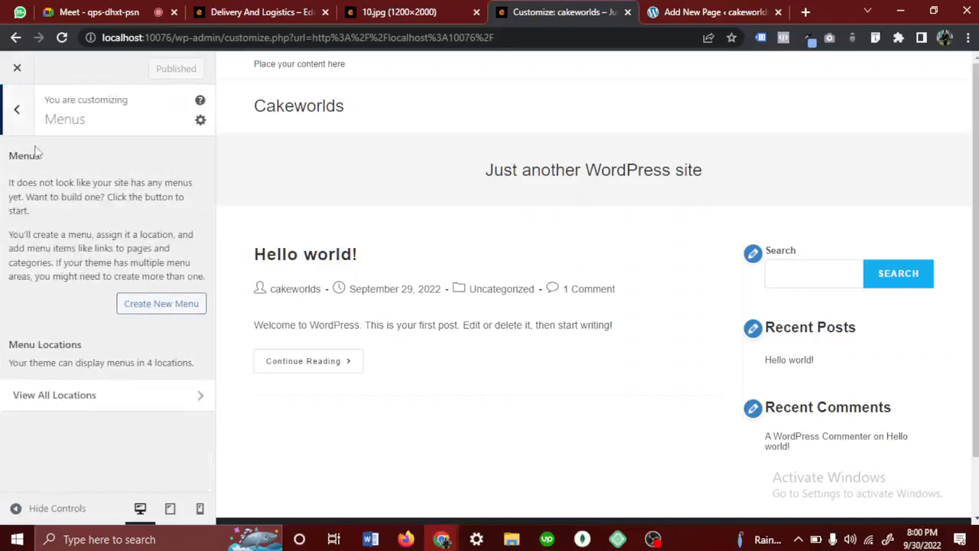
pyautogui.click(161, 304)
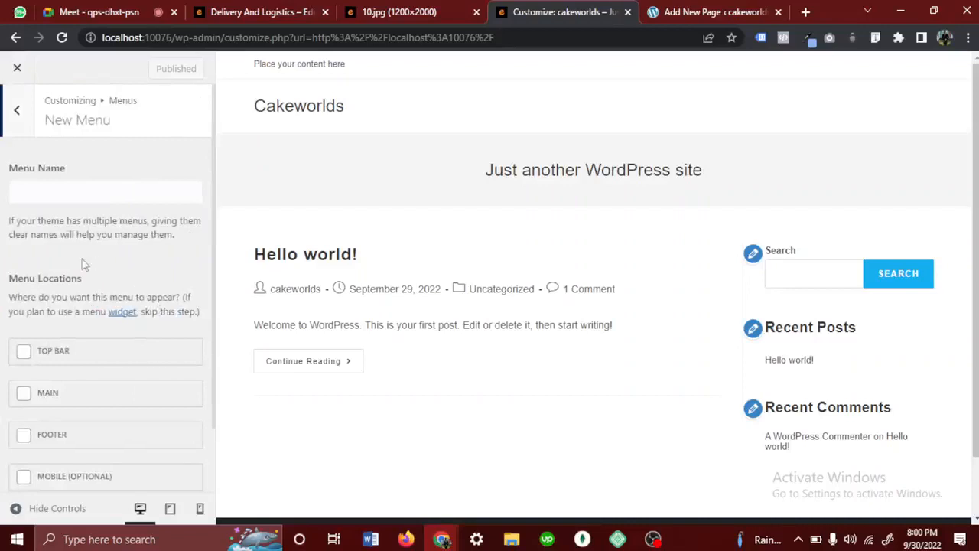
pyautogui.click(76, 187)
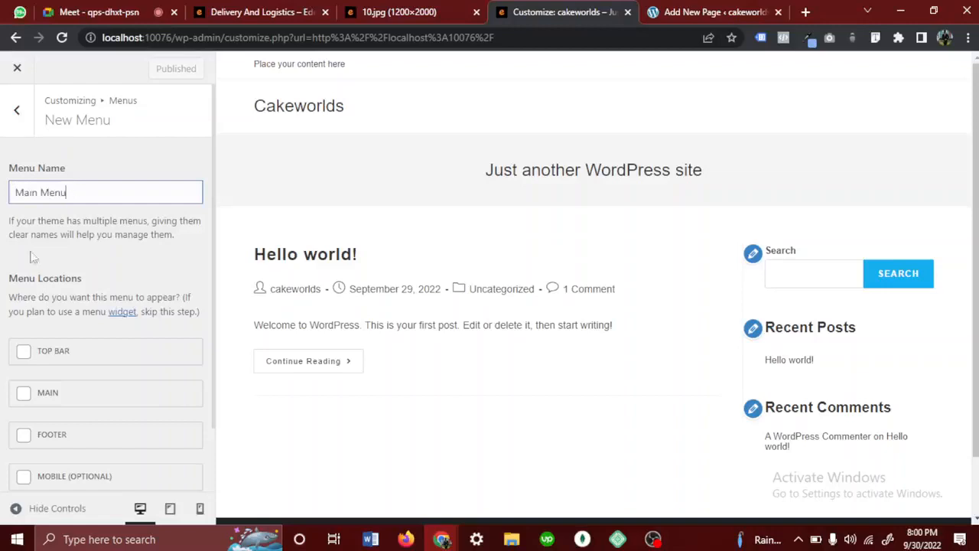
pyautogui.click(23, 394)
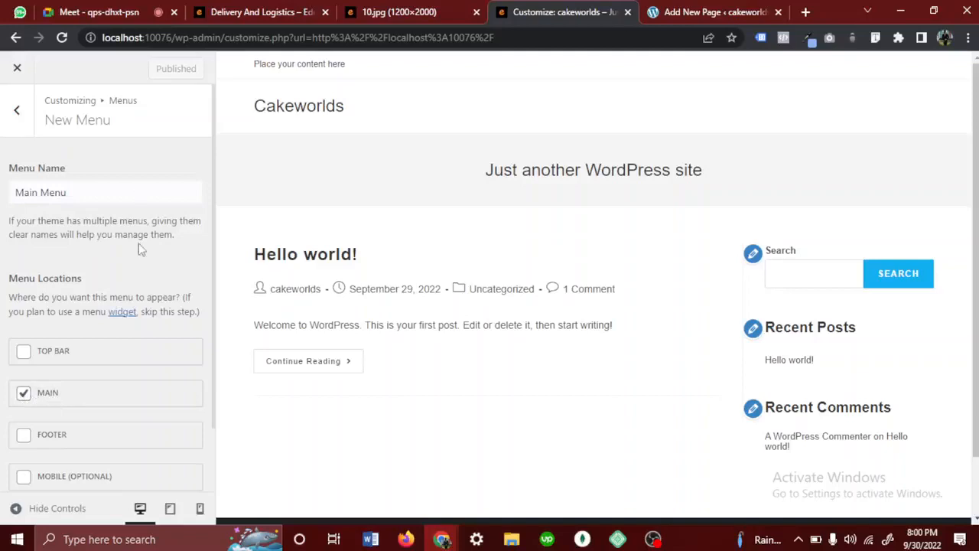
pyautogui.scroll(-2, 140, 249)
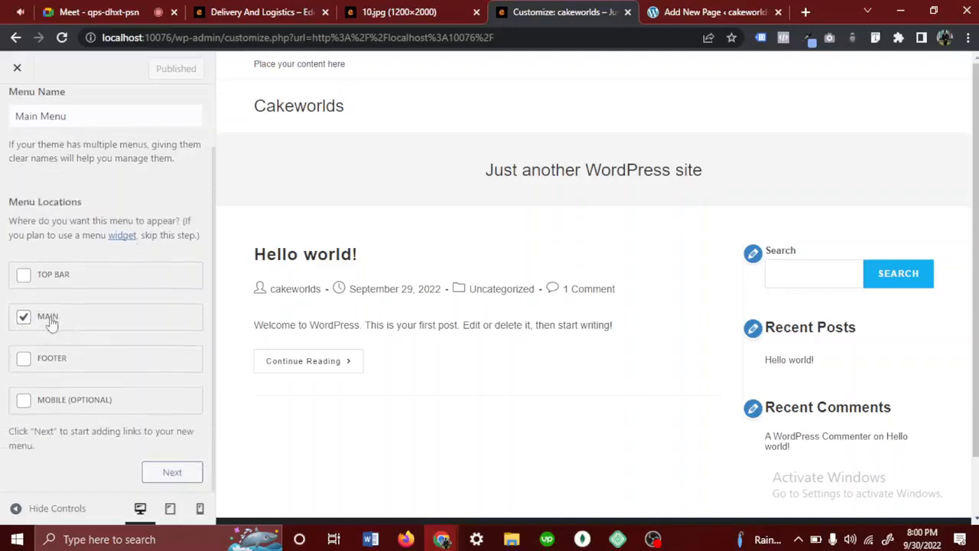
pyautogui.click(186, 474)
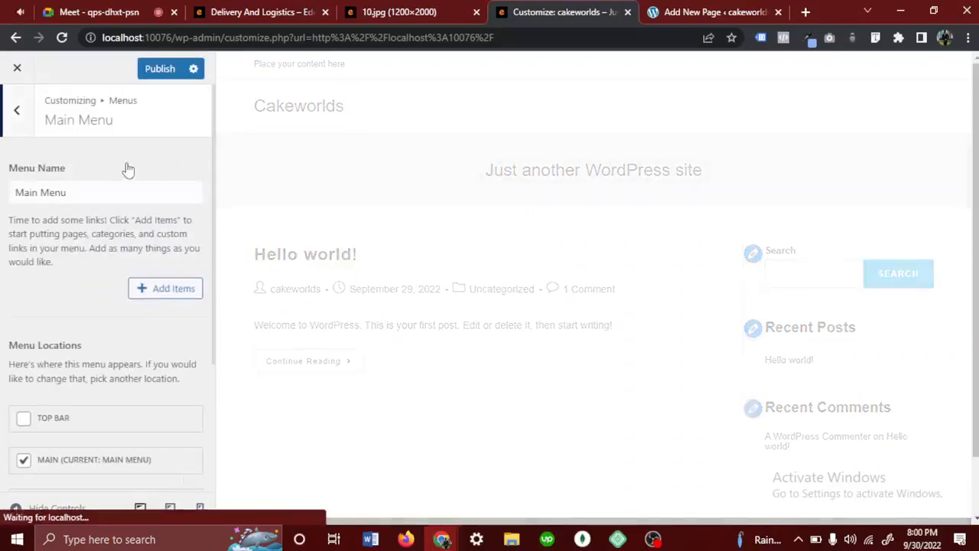
# - Open the list of items that can be added to Main Menu
pyautogui.scroll(-3, 114, 272)
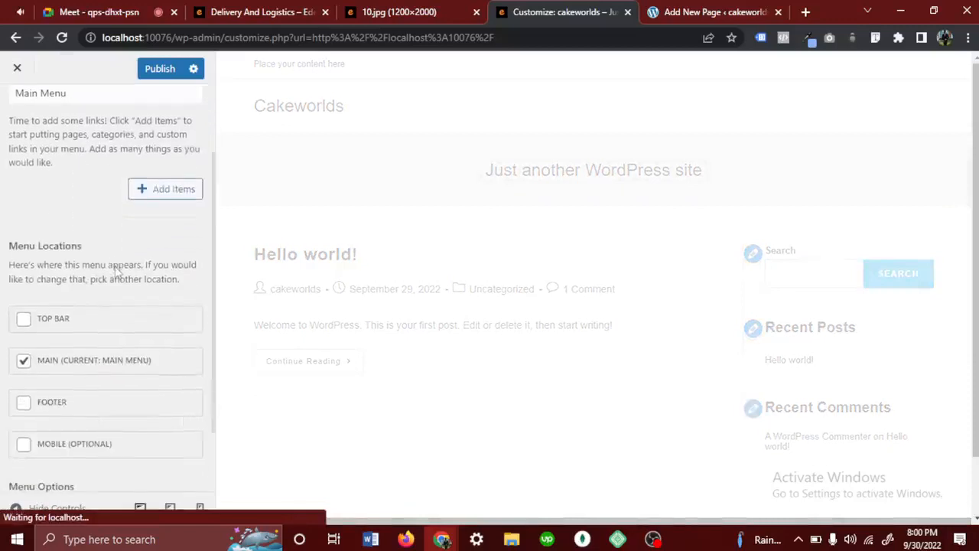
pyautogui.scroll(2, 114, 267)
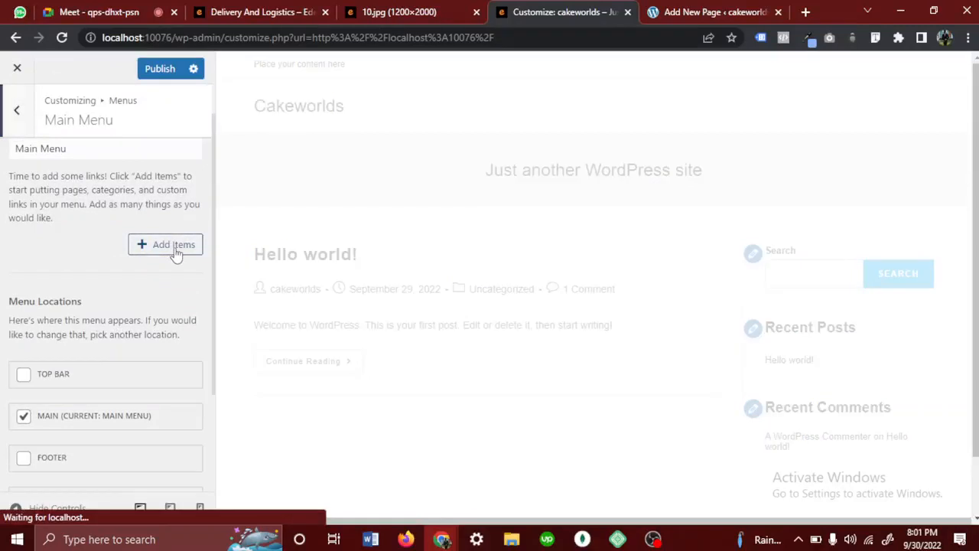
pyautogui.click(175, 252)
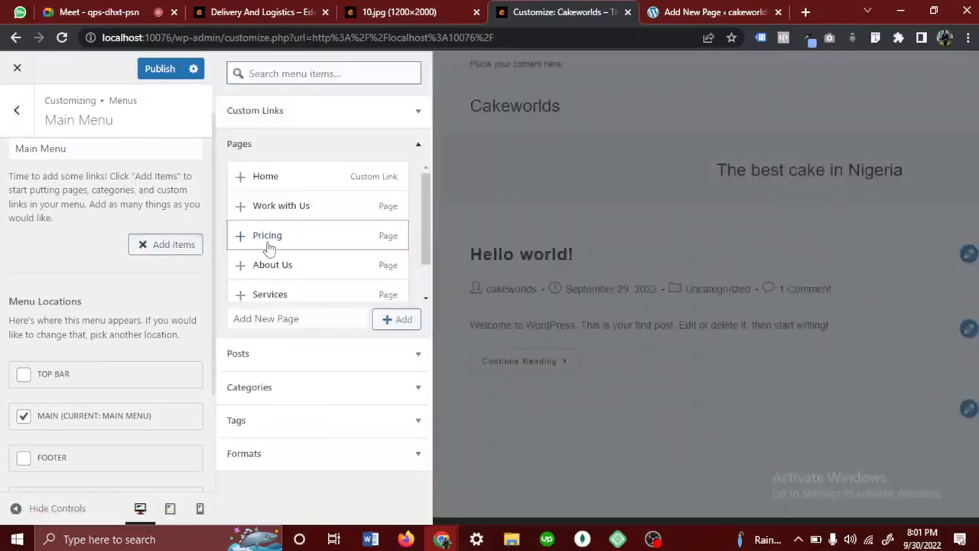
# - Look through the pages available for the menu
pyautogui.scroll(-2, 269, 247)
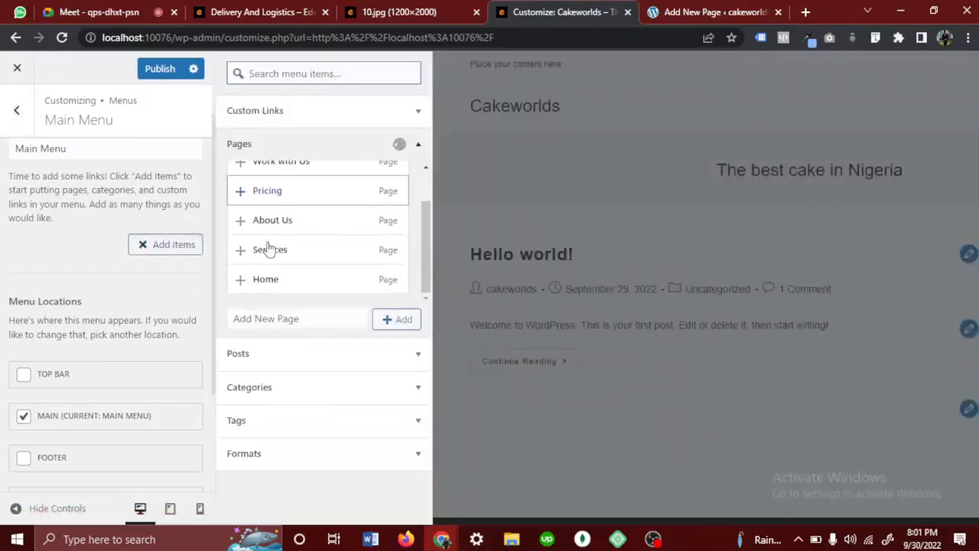
pyautogui.scroll(2, 269, 247)
pyautogui.scroll(-2, 269, 247)
pyautogui.scroll(2, 270, 248)
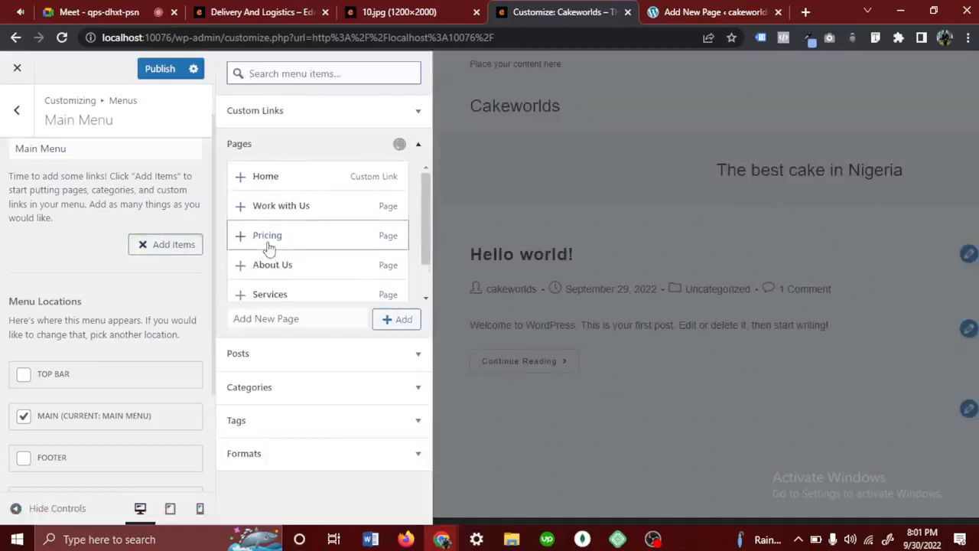
pyautogui.scroll(-2, 269, 247)
pyautogui.scroll(2, 270, 247)
pyautogui.scroll(-2, 269, 247)
pyautogui.scroll(2, 269, 247)
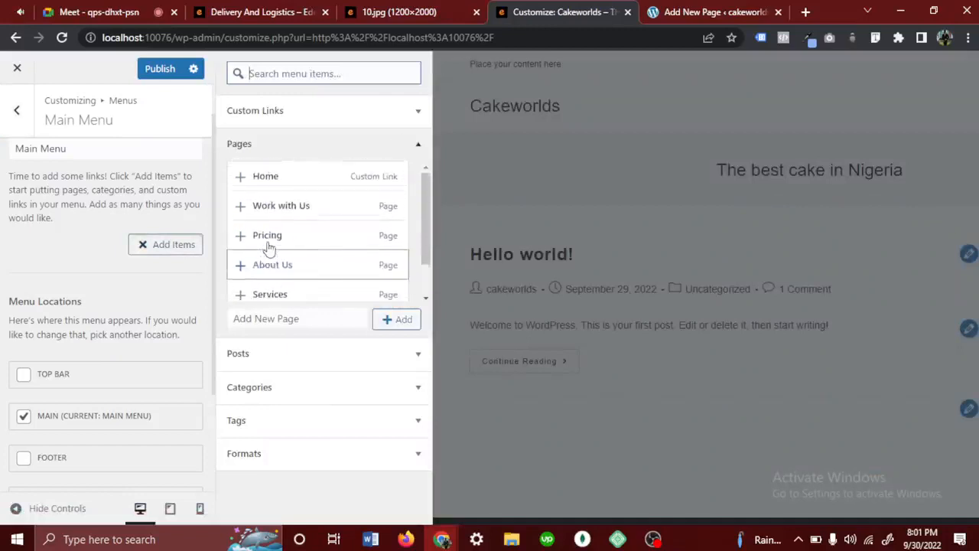
pyautogui.scroll(-2, 269, 247)
pyautogui.scroll(2, 270, 247)
pyautogui.scroll(-1, 281, 277)
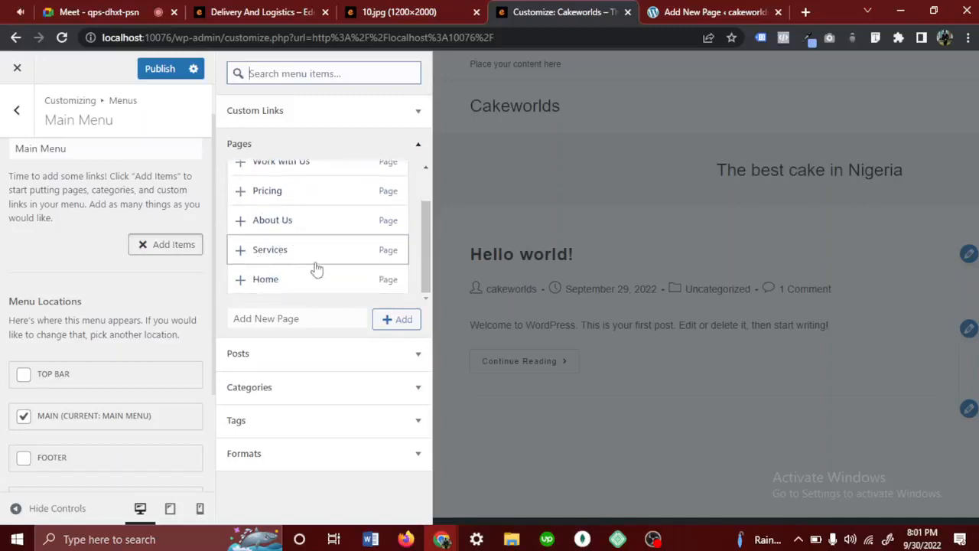
pyautogui.scroll(1, 316, 268)
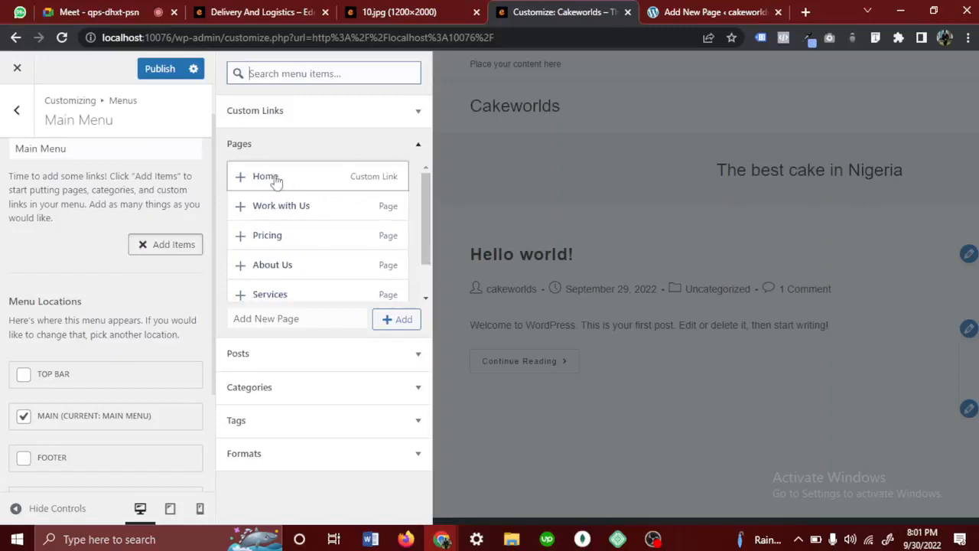
# - Add the Home custom link and the Work with Us, Pricing, About Us and Services pages to Main Menu, and publish the changes
pyautogui.click(240, 177)
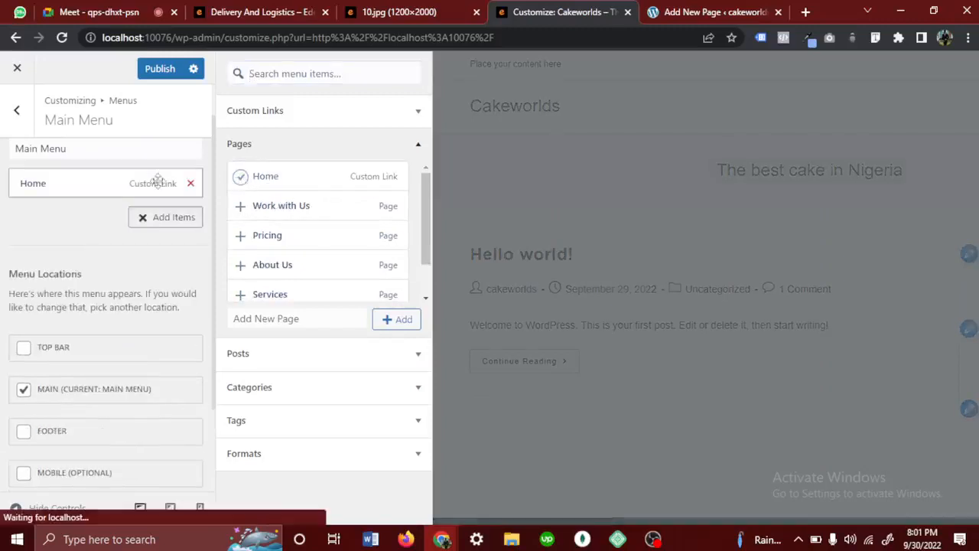
pyautogui.click(241, 207)
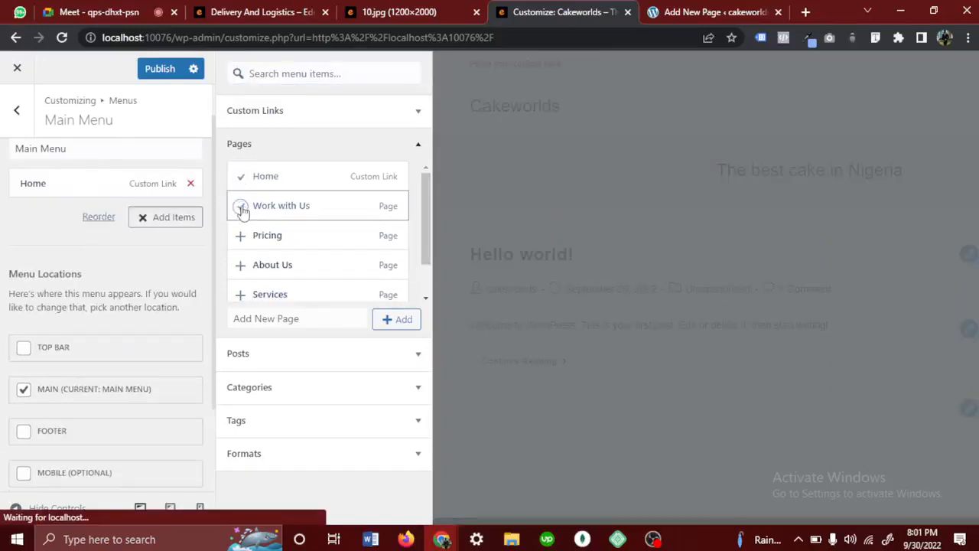
pyautogui.click(240, 236)
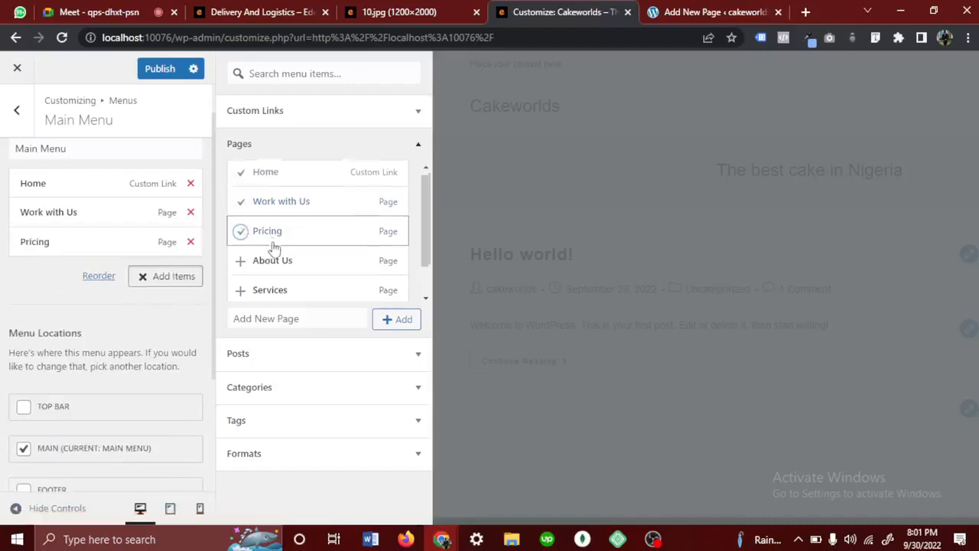
pyautogui.scroll(-1, 274, 247)
pyautogui.click(240, 220)
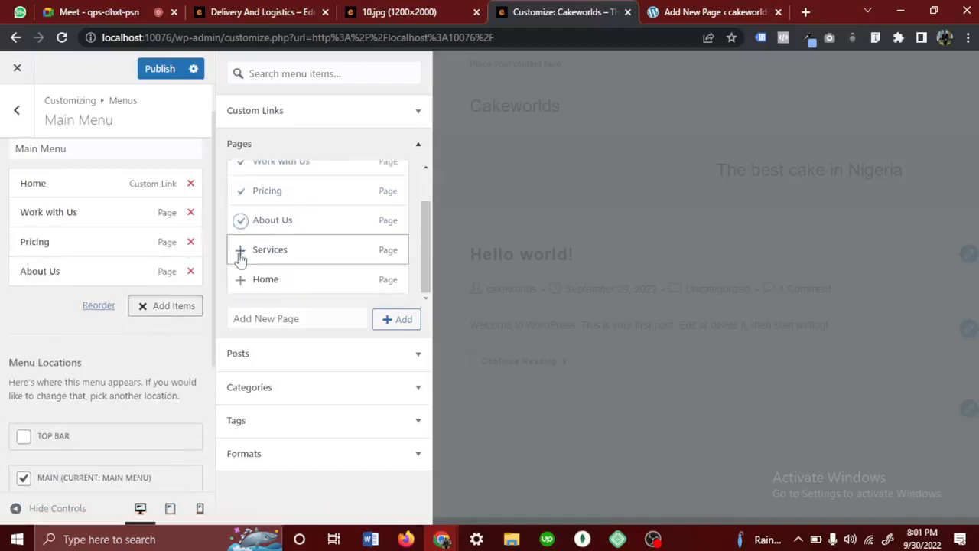
pyautogui.click(240, 255)
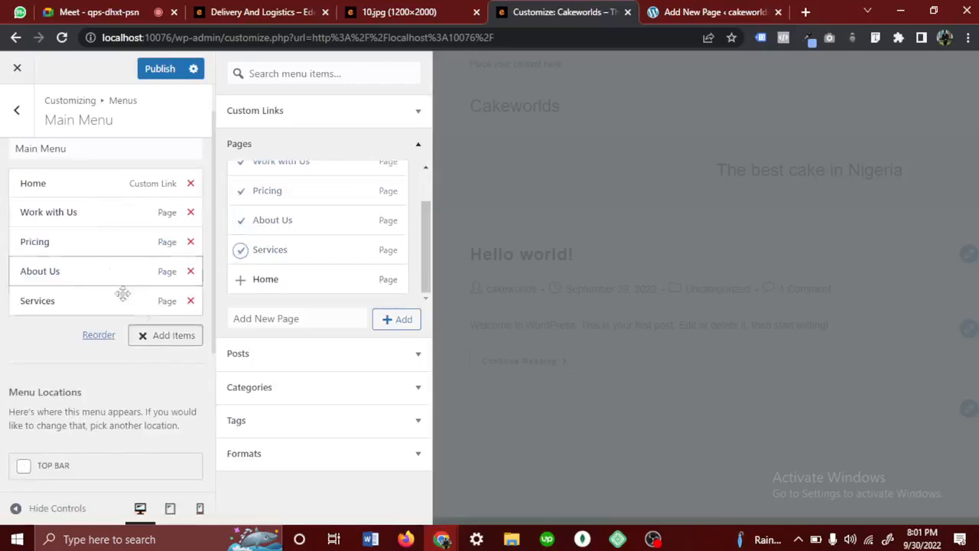
pyautogui.click(160, 69)
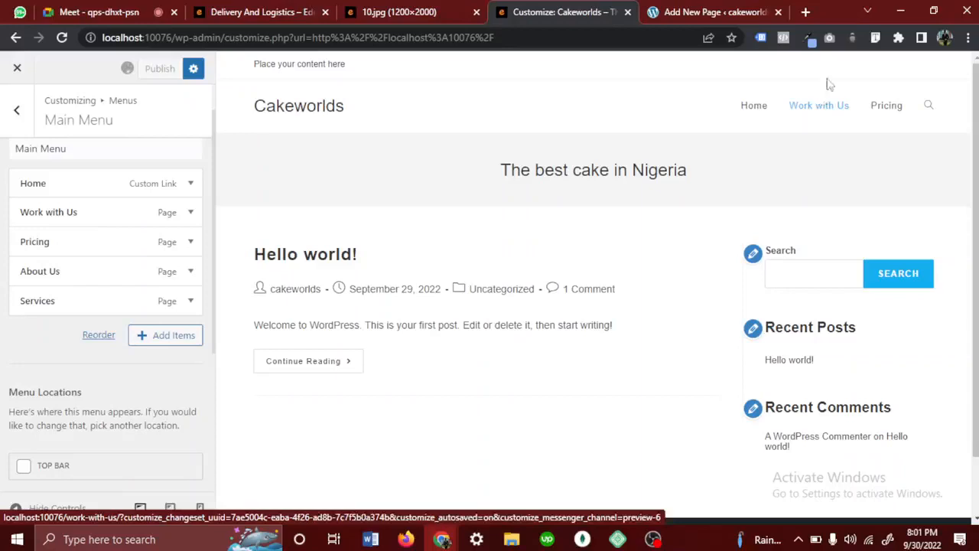
# - Compare the site's header menu order with the navigation in the 10.jpg reference image and return to the Customizer
pyautogui.click(747, 121)
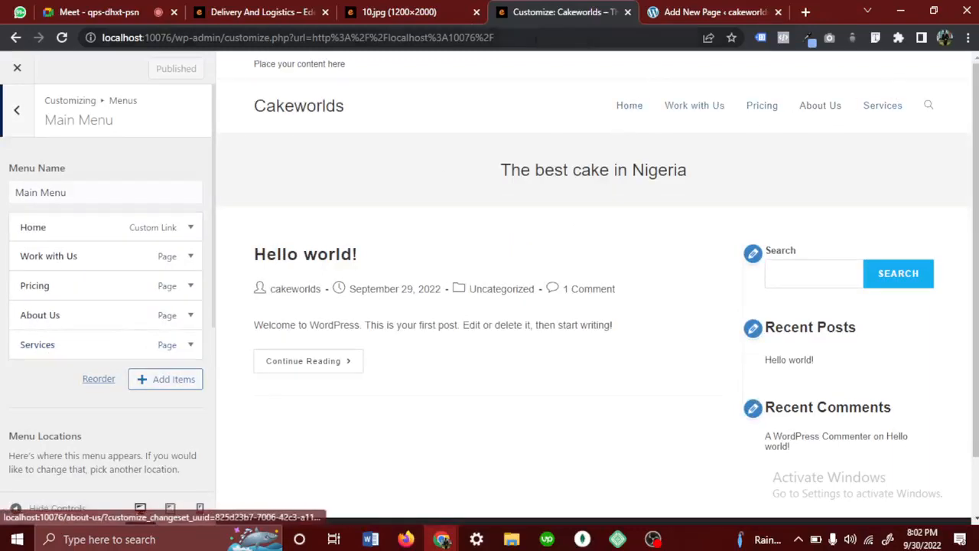
pyautogui.click(405, 11)
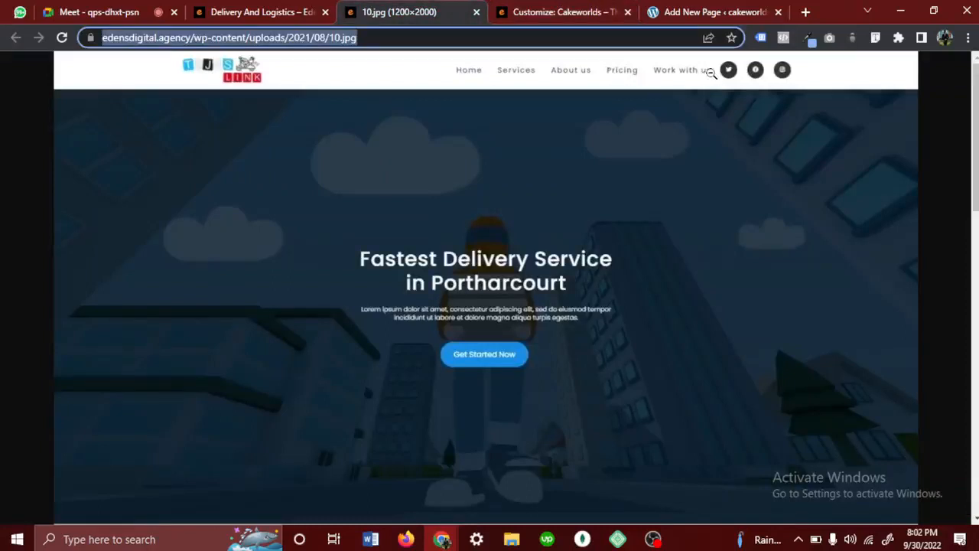
pyautogui.click(718, 9)
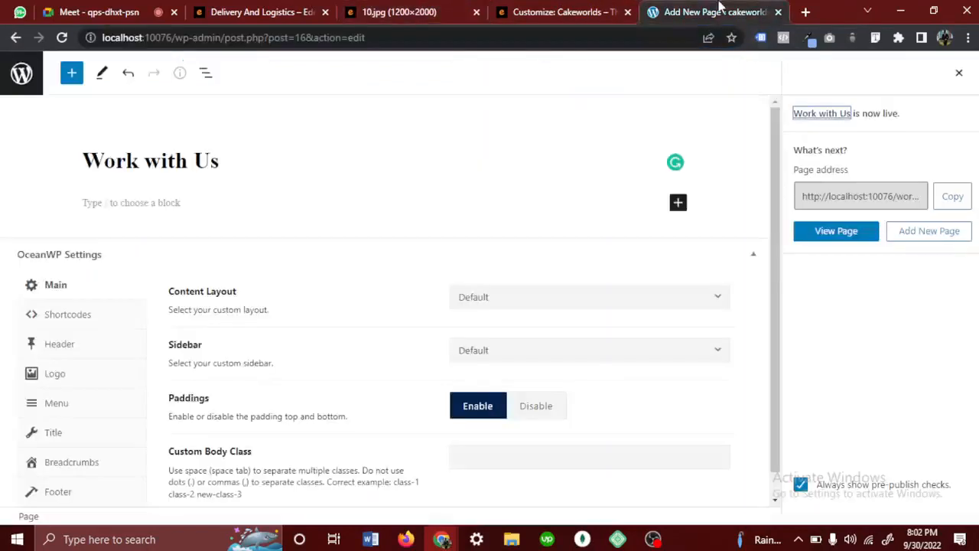
pyautogui.click(564, 11)
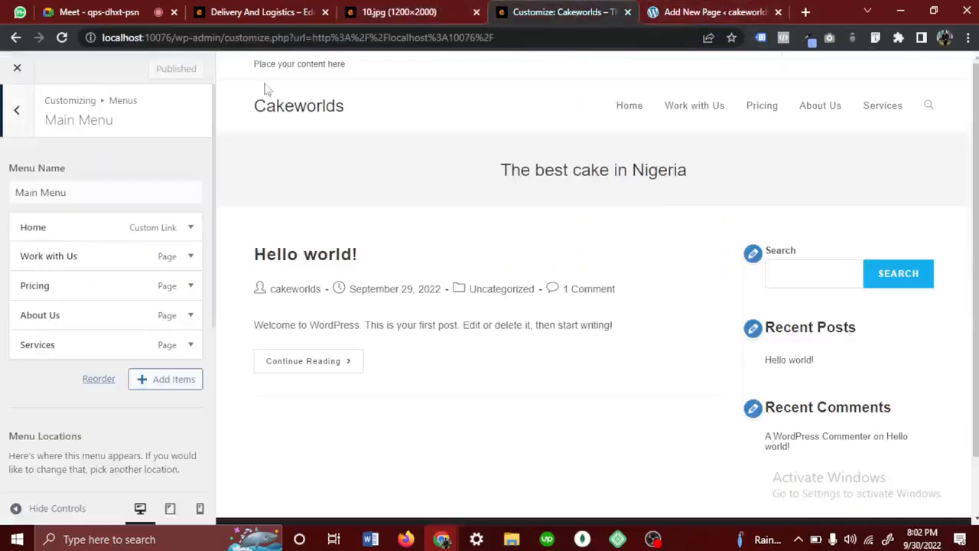
# - Reorder the Main Menu items to Home, Services, Pricing, About Us, Work with Us
pyautogui.click(98, 347)
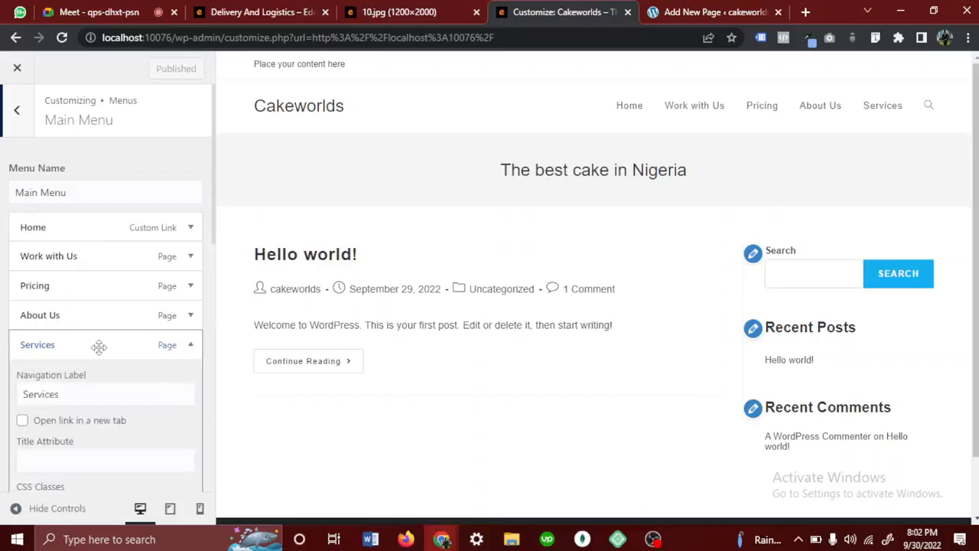
pyautogui.click(99, 347)
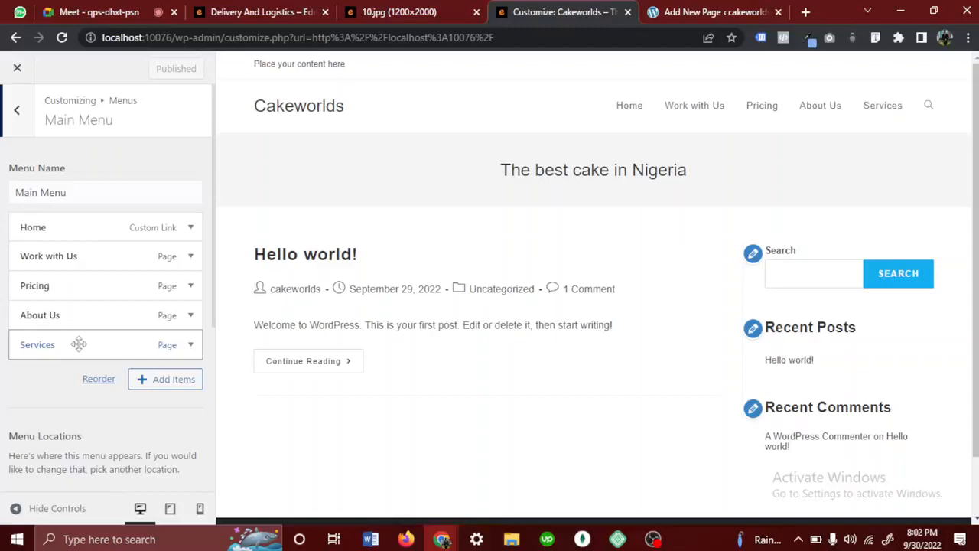
pyautogui.moveTo(79, 344); pyautogui.dragTo(78, 257)
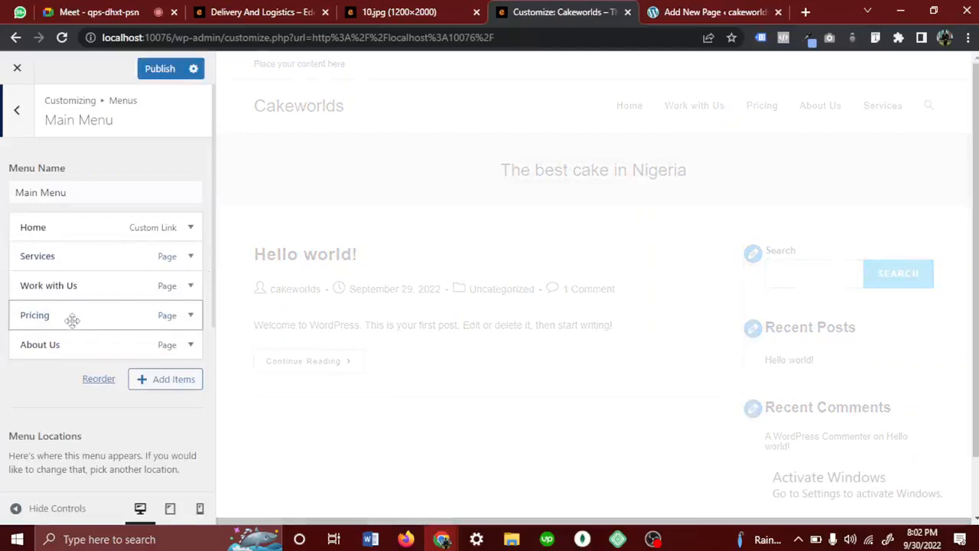
pyautogui.moveTo(72, 320); pyautogui.dragTo(68, 287)
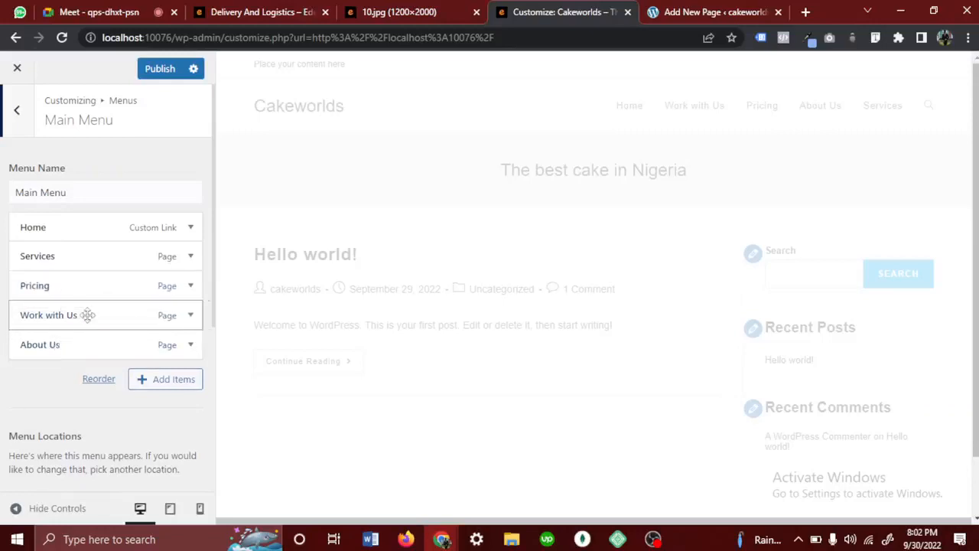
pyautogui.moveTo(89, 314); pyautogui.dragTo(85, 349)
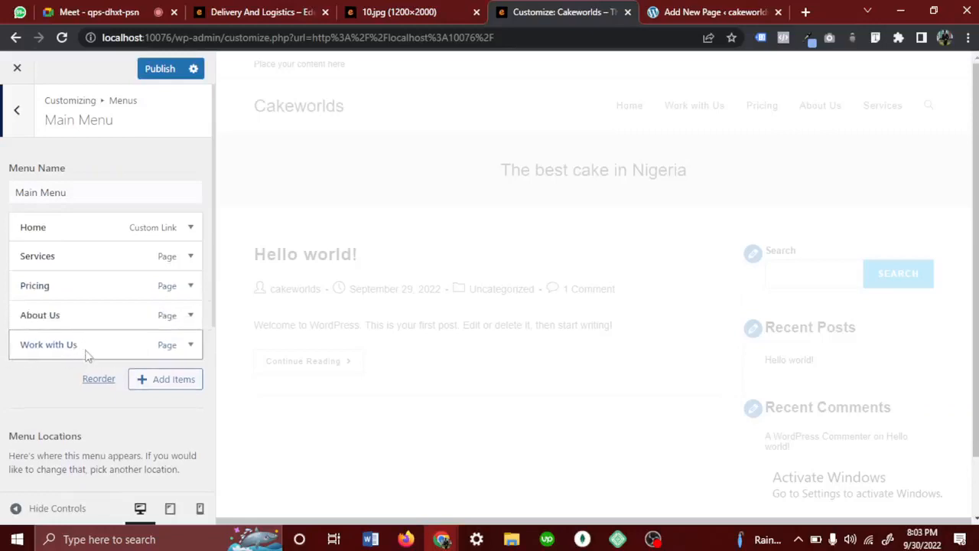
# - Check the new menu order against the navigation in the 10.jpg reference image and publish the reordered Main Menu
pyautogui.click(398, 12)
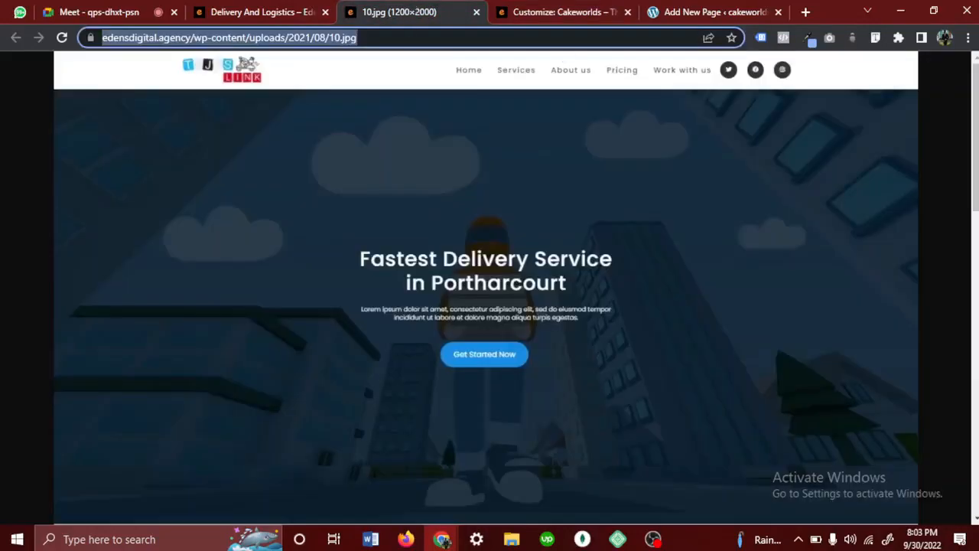
pyautogui.click(692, 11)
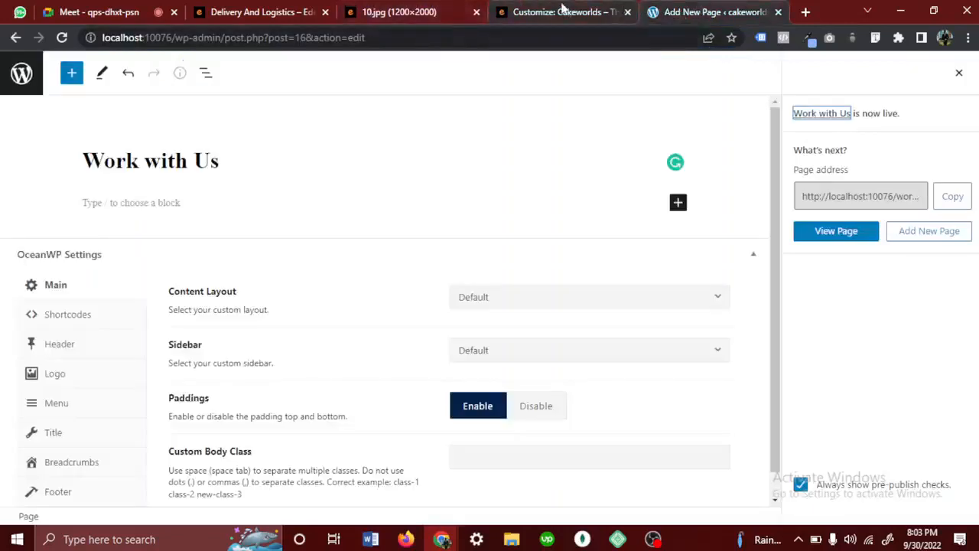
pyautogui.click(562, 12)
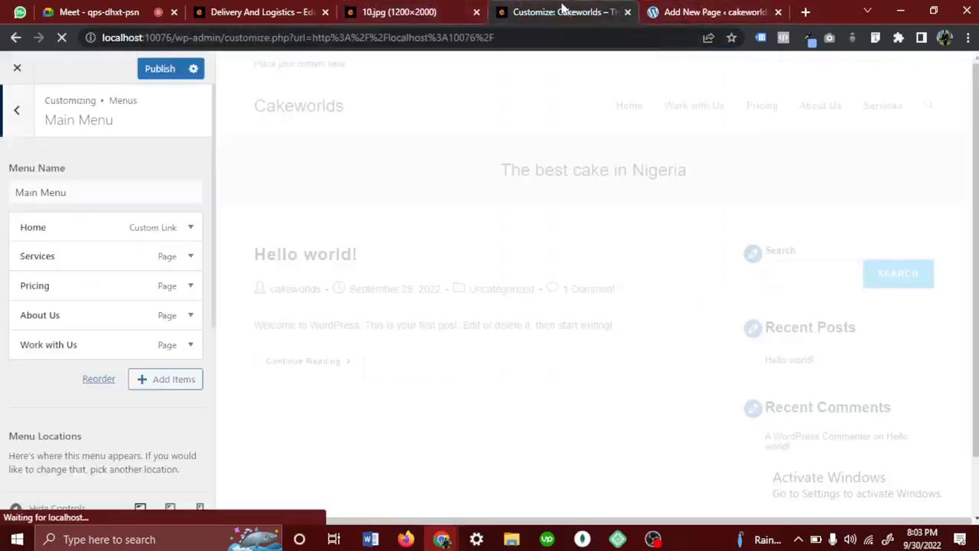
pyautogui.click(158, 70)
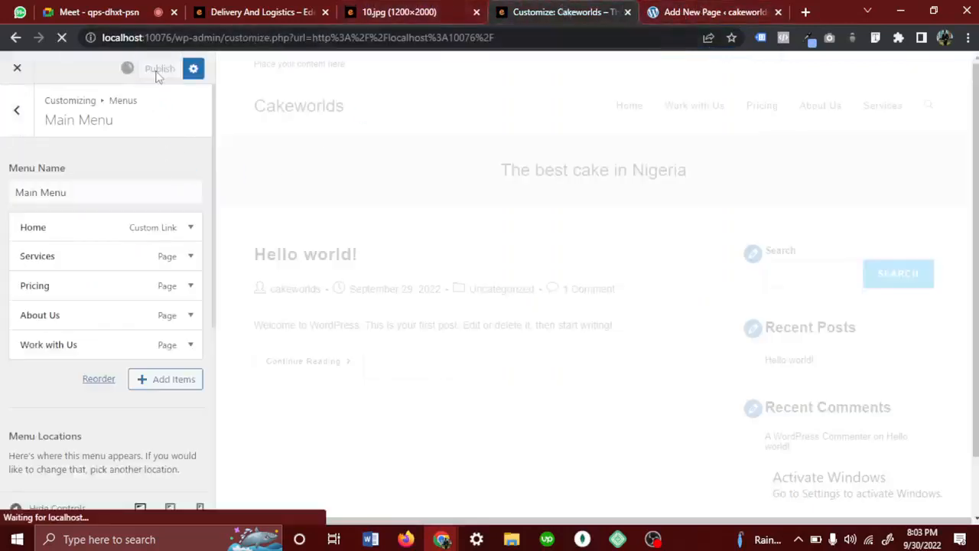
# - Leave the menu settings, review the Site Identity section with its title, tagline and icon, and return to the Customizer's section list
pyautogui.click(17, 126)
pyautogui.click(18, 125)
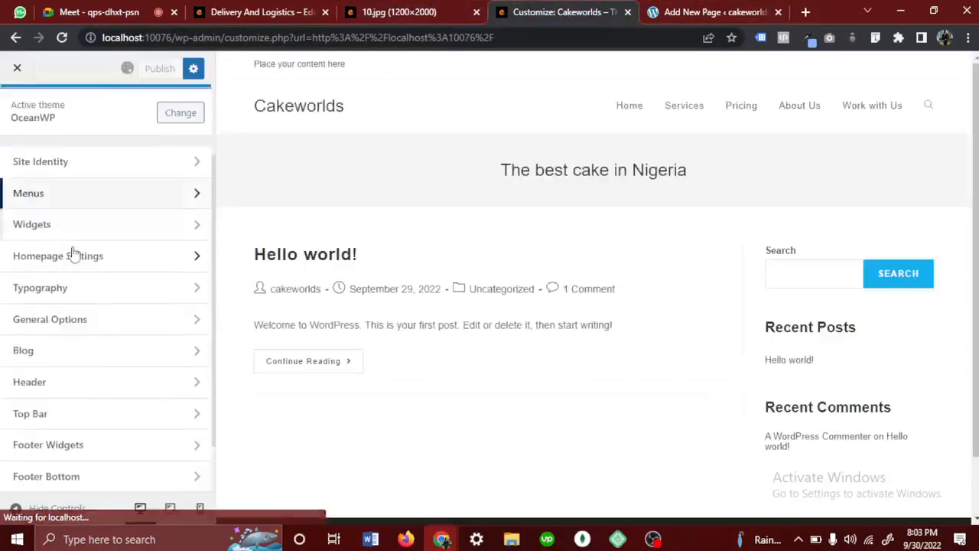
pyautogui.click(78, 158)
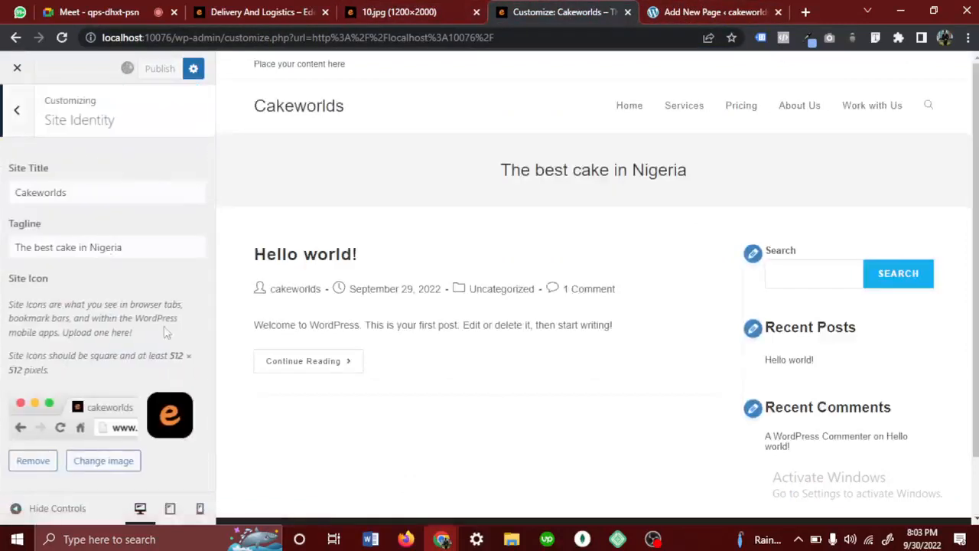
pyautogui.click(23, 135)
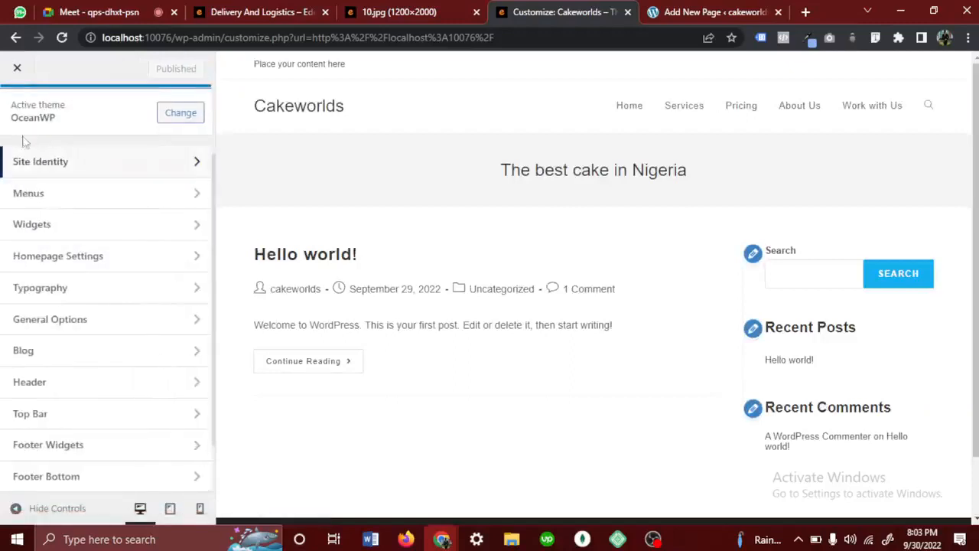
# - Reopen Main Menu in the Customizer's menu settings and review its list of items
pyautogui.click(69, 204)
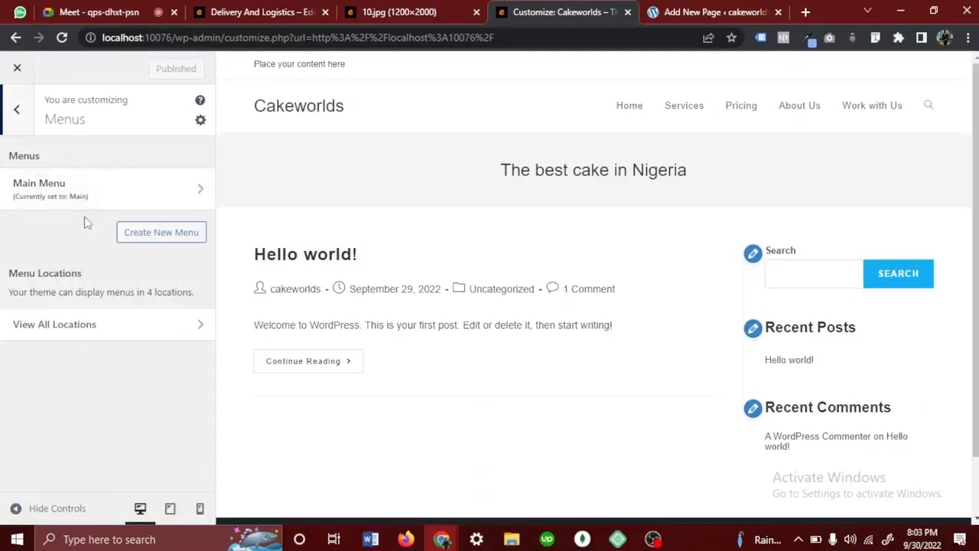
pyautogui.click(50, 192)
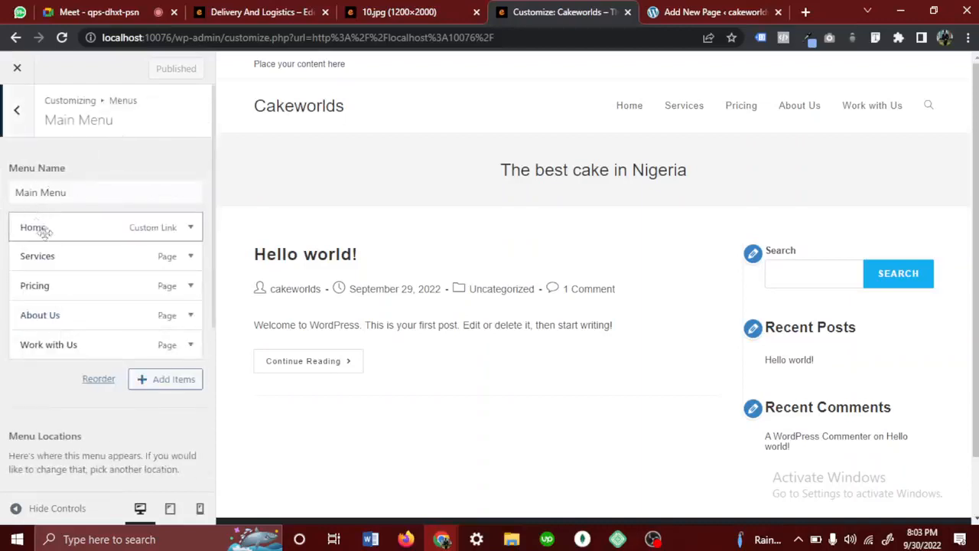
pyautogui.moveTo(2, 203); pyautogui.dragTo(37, 396)
pyautogui.click(36, 398)
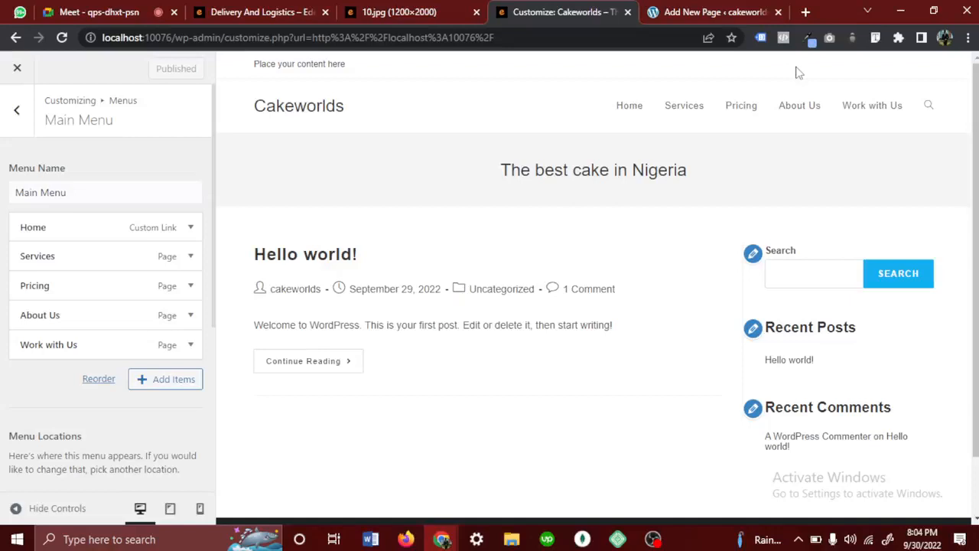
# - Load satropschools.com in a new browser tab, glance at the Work with Us page editor, and return to the Customizer
pyautogui.click(804, 11)
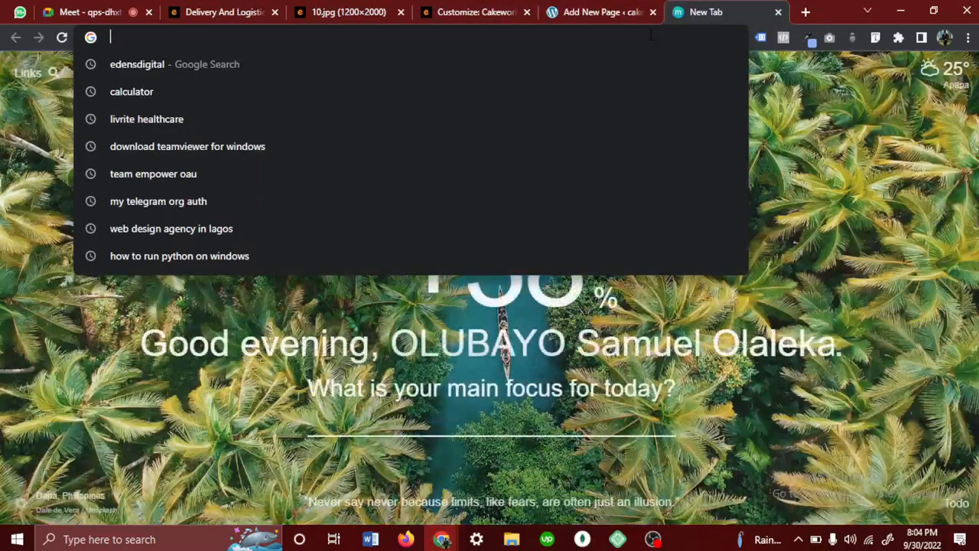
pyautogui.write('satropschools.com')
pyautogui.press('Return')
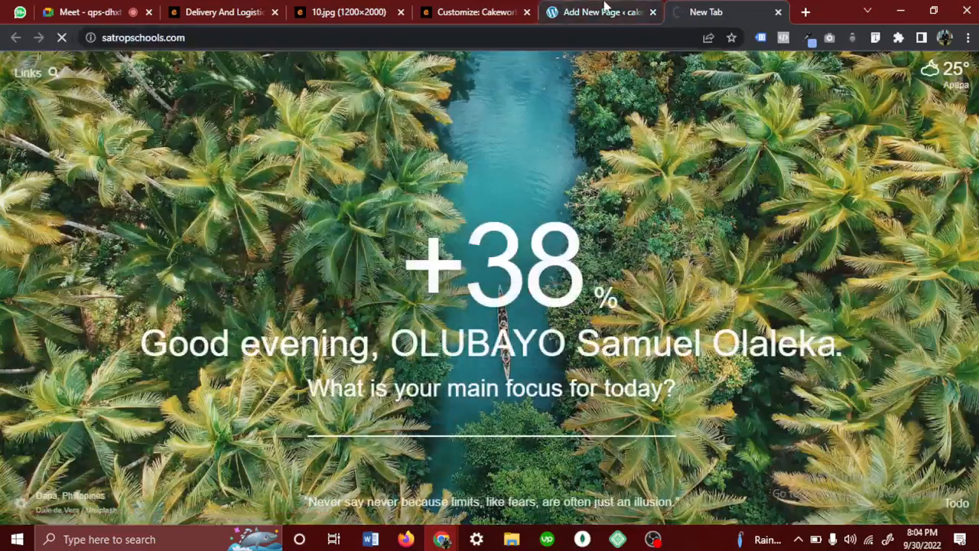
pyautogui.click(572, 11)
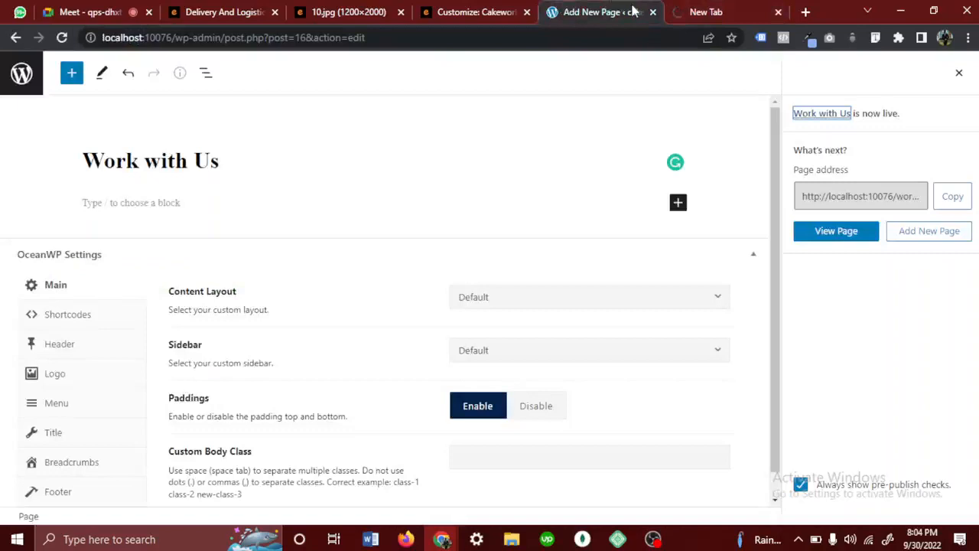
pyautogui.click(458, 11)
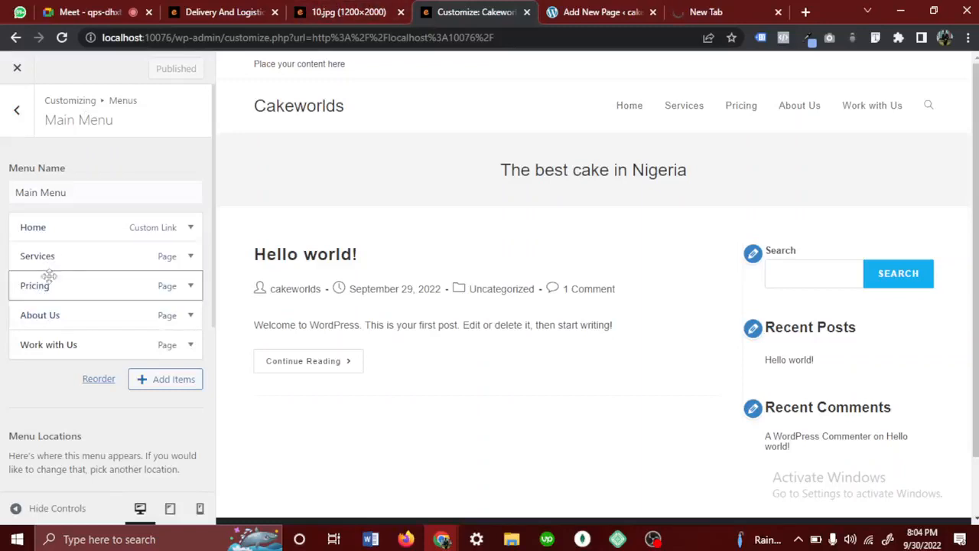
# - Nest Pricing as a sub-item under Services in the Main Menu and check the Services dropdown in the preview
pyautogui.moveTo(43, 283)
pyautogui.mouseDown()
pyautogui.moveTo(34, 283)
pyautogui.moveTo(55, 284)
pyautogui.mouseUp()
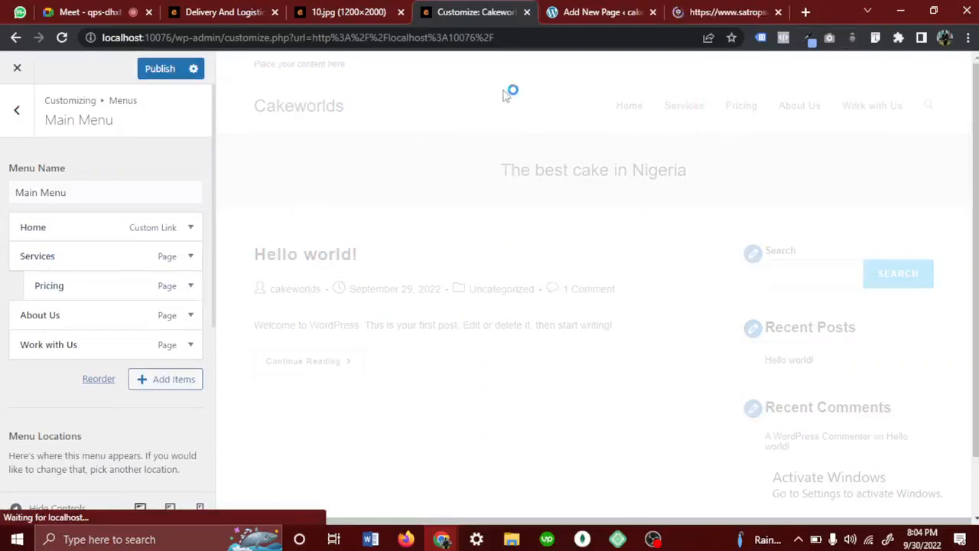
pyautogui.moveTo(753, 93)
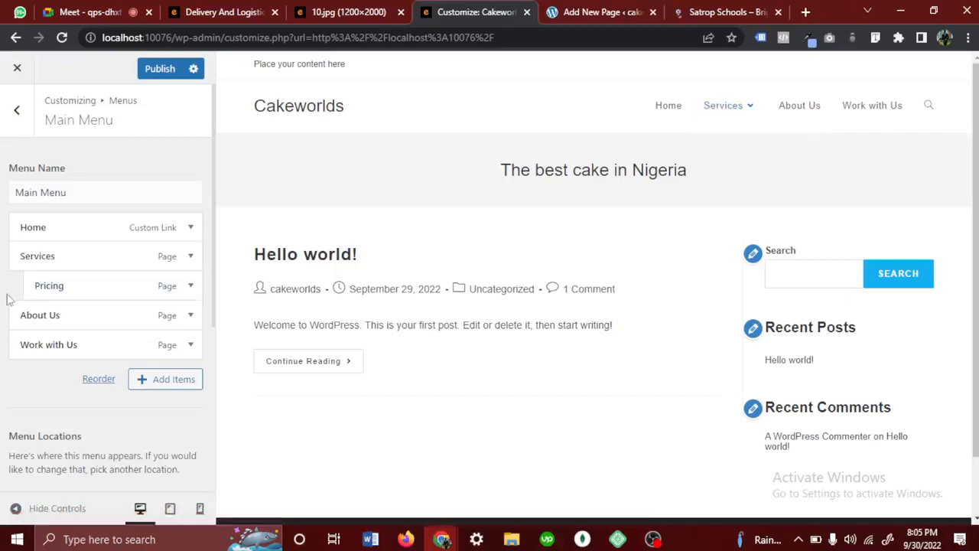
pyautogui.moveTo(736, 111)
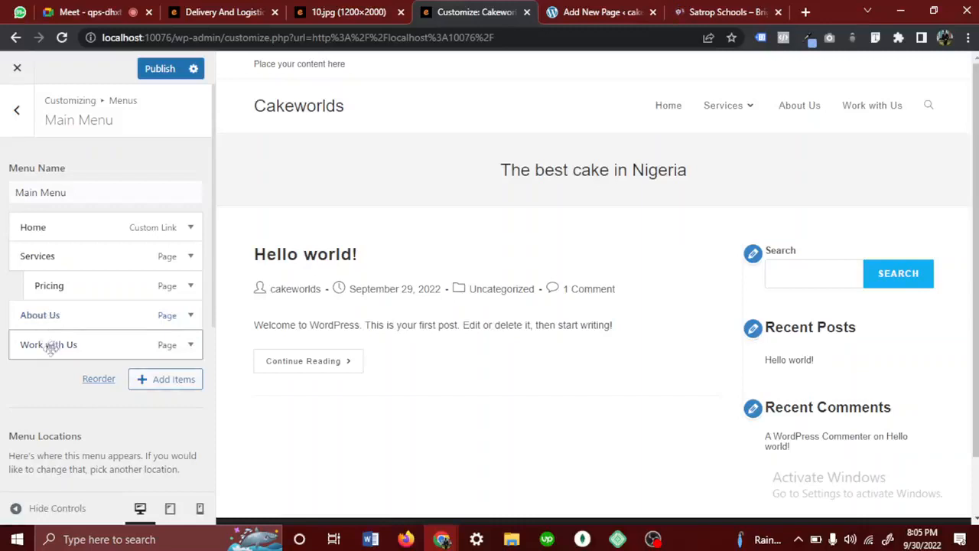
# - Move Work with Us above About Us as a Services sub-item, nest About Us beneath it, and check the dropdown in the preview
pyautogui.moveTo(50, 346); pyautogui.dragTo(66, 321)
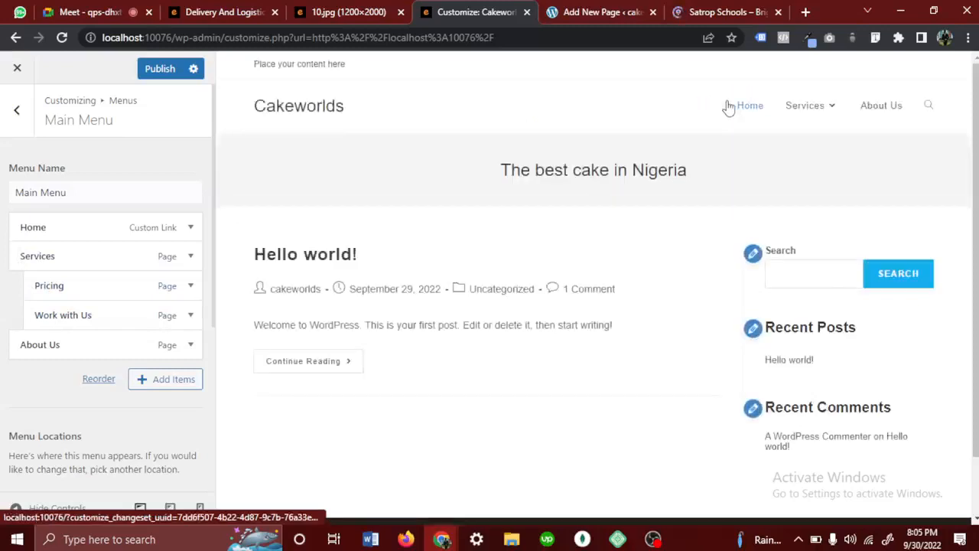
pyautogui.moveTo(830, 116)
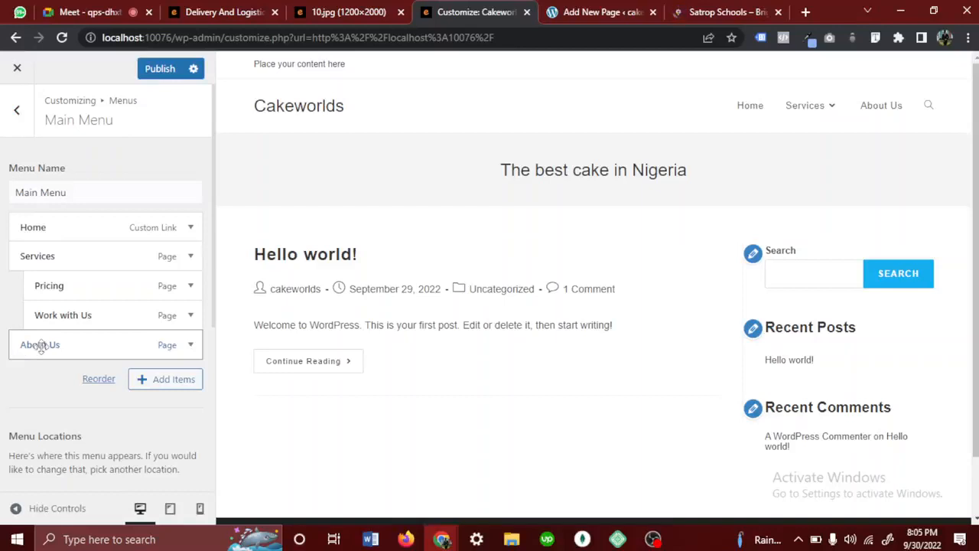
pyautogui.moveTo(40, 345); pyautogui.dragTo(79, 350)
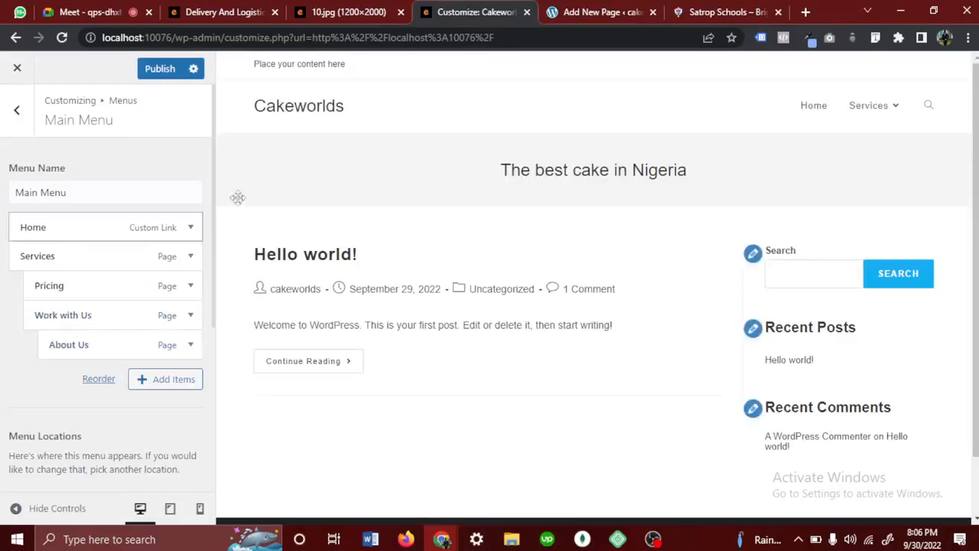
pyautogui.moveTo(896, 111)
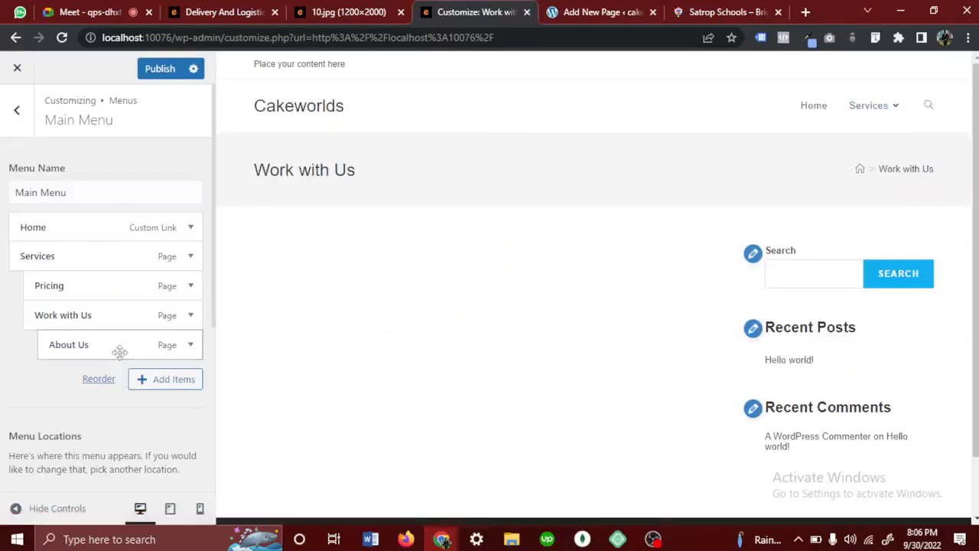
# - Restore About Us, Pricing and Work with Us to top-level menu items, publish the Main Menu, and return to the Customizer's section list
pyautogui.moveTo(133, 345); pyautogui.dragTo(90, 356)
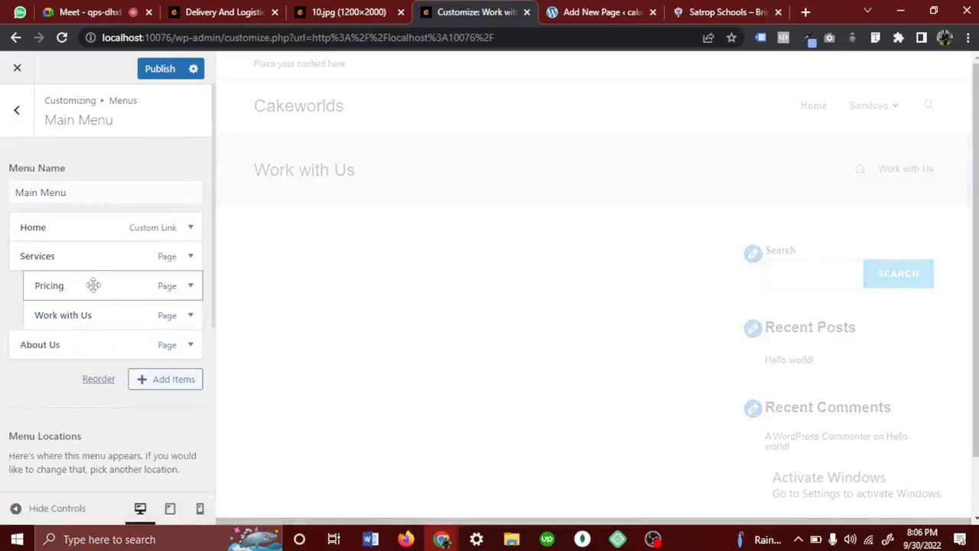
pyautogui.moveTo(87, 284); pyautogui.dragTo(37, 286)
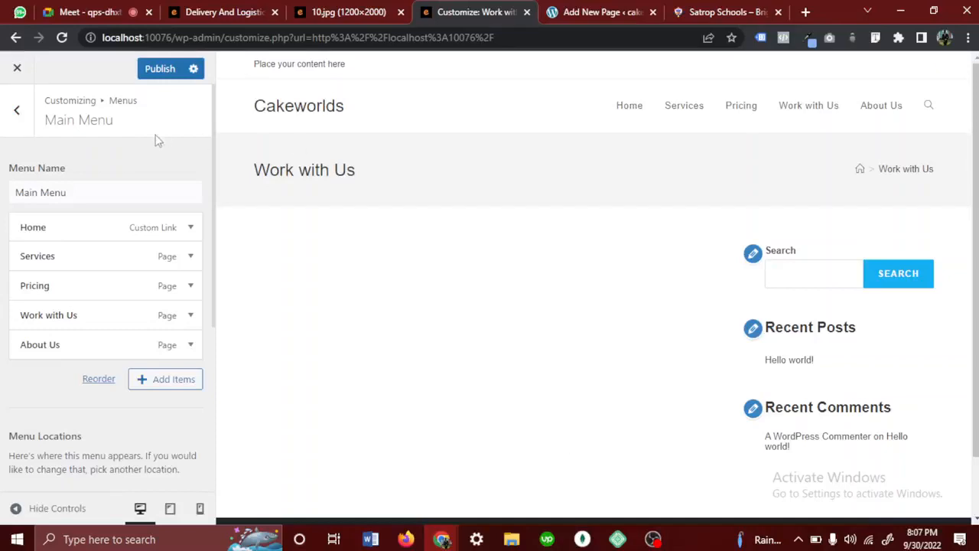
pyautogui.click(158, 73)
pyautogui.click(8, 130)
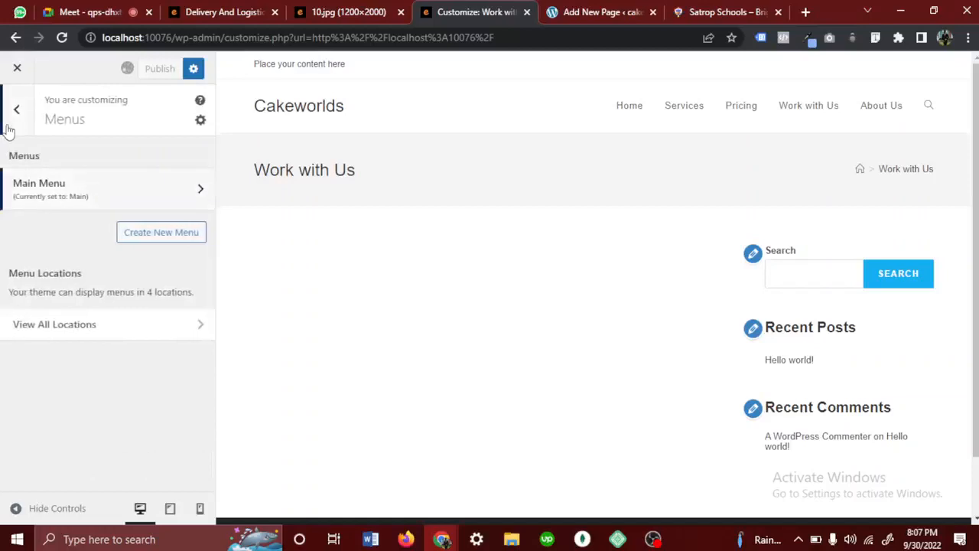
pyautogui.click(9, 130)
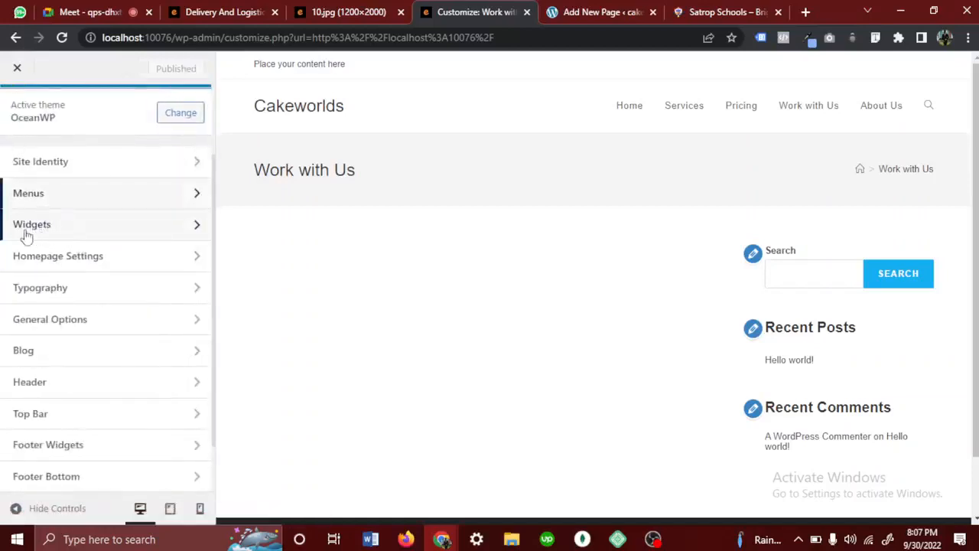
# - Review the Widgets and Homepage Settings sections and return to the Customizer's section list
pyautogui.scroll(-1, 37, 232)
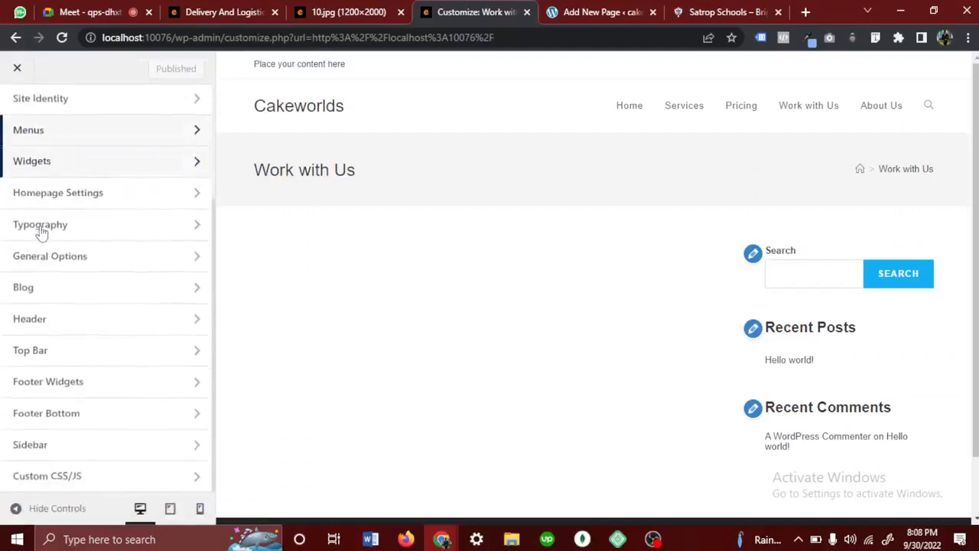
pyautogui.click(80, 166)
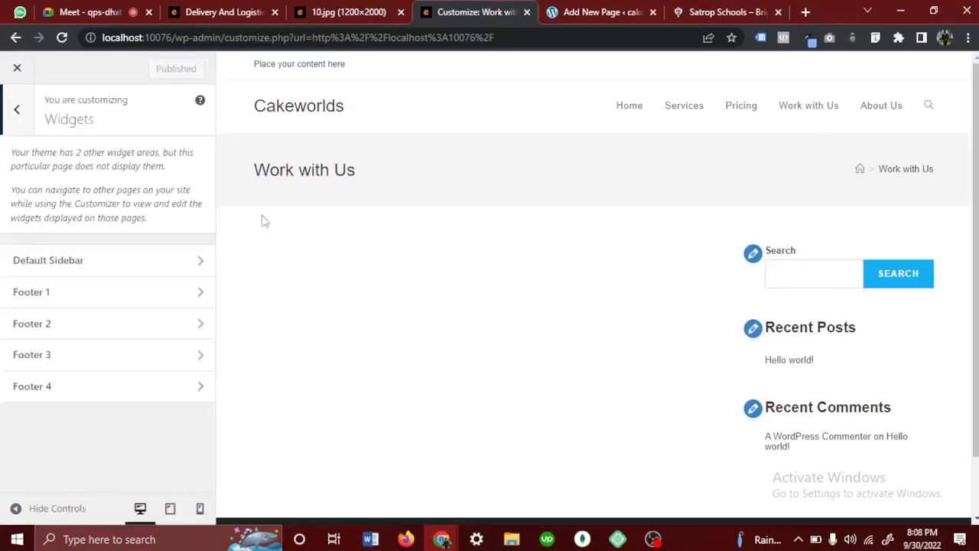
pyautogui.click(16, 105)
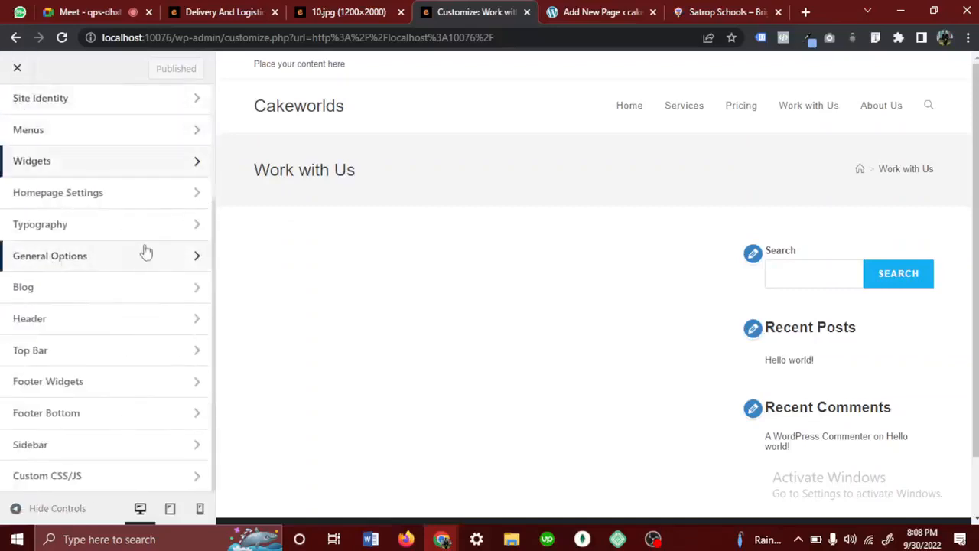
pyautogui.click(99, 201)
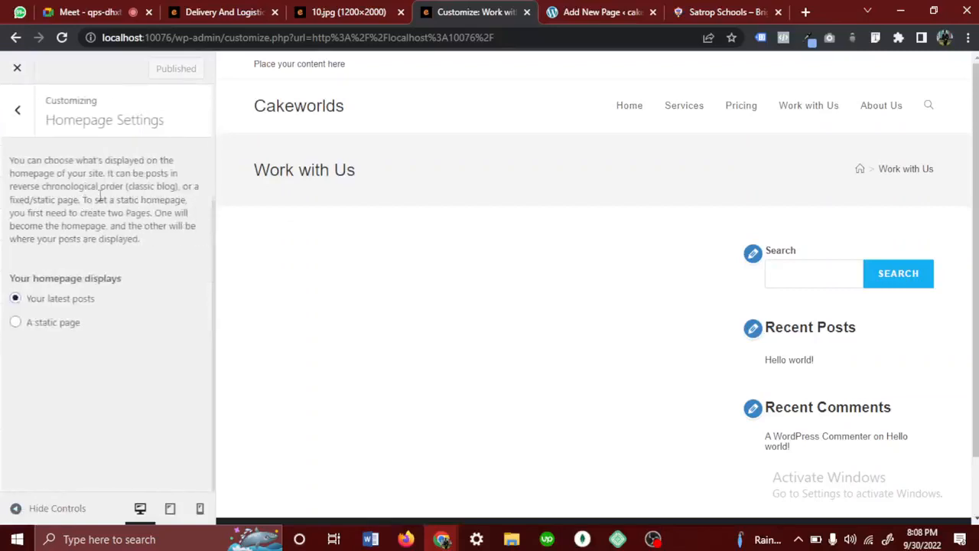
pyautogui.click(16, 113)
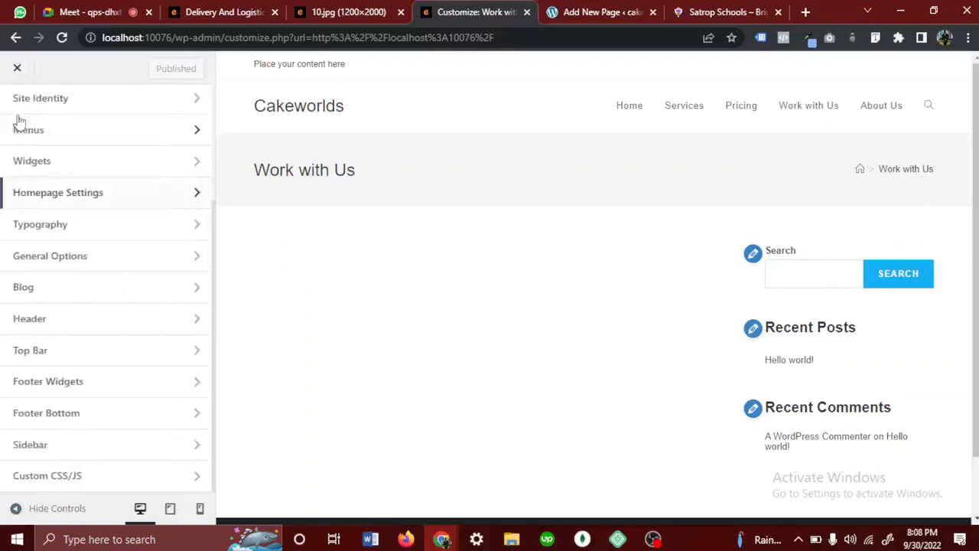
# - Review the General typography options for Google Fonts and font subsets, and return to the Typography list
pyautogui.click(65, 233)
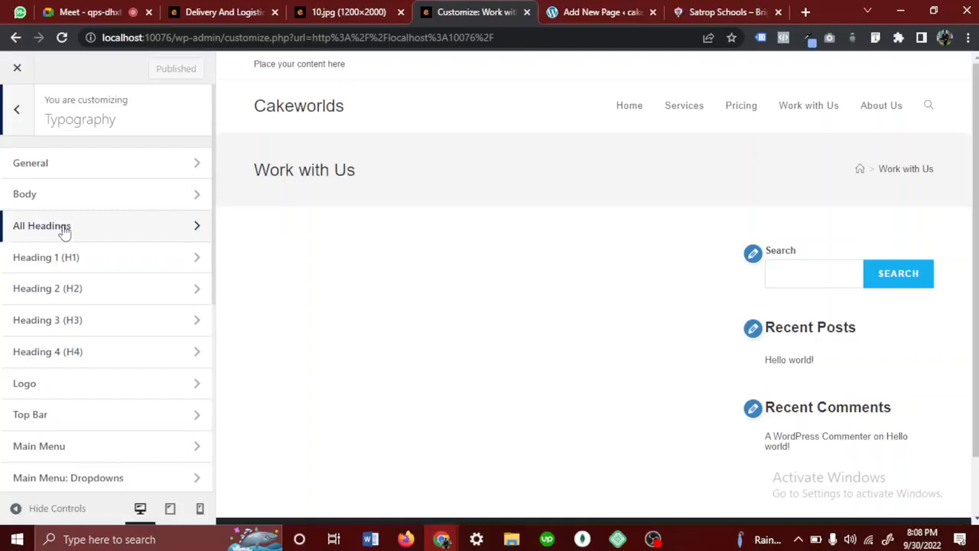
pyautogui.click(25, 165)
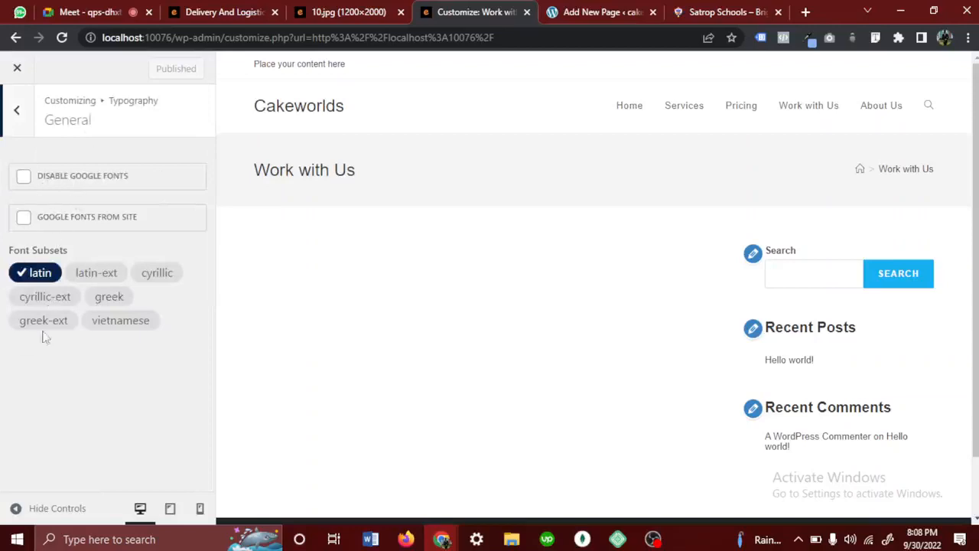
pyautogui.click(9, 115)
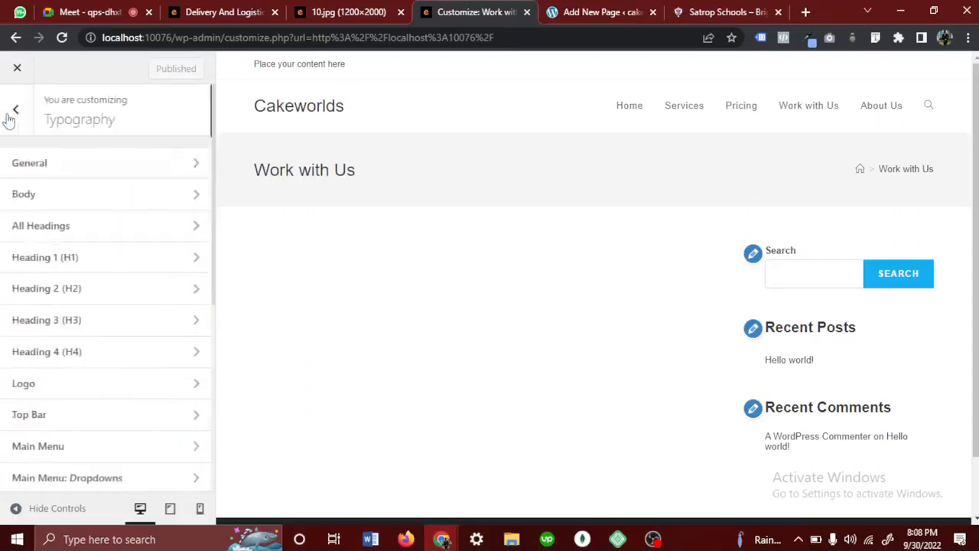
# - Browse the available font families in the Body typography settings and search them for Poppins and Times
pyautogui.click(46, 197)
pyautogui.click(63, 195)
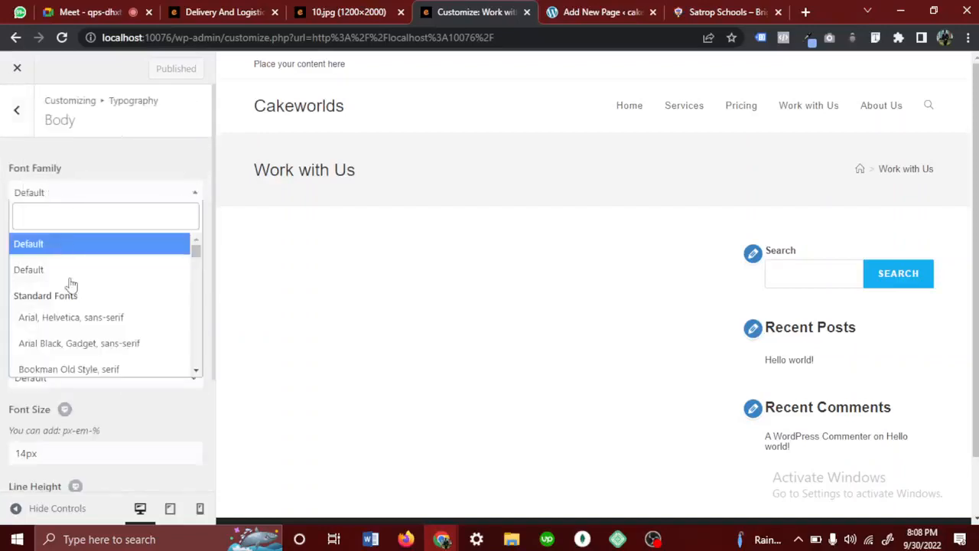
pyautogui.scroll(-5, 77, 302)
pyautogui.scroll(5, 76, 302)
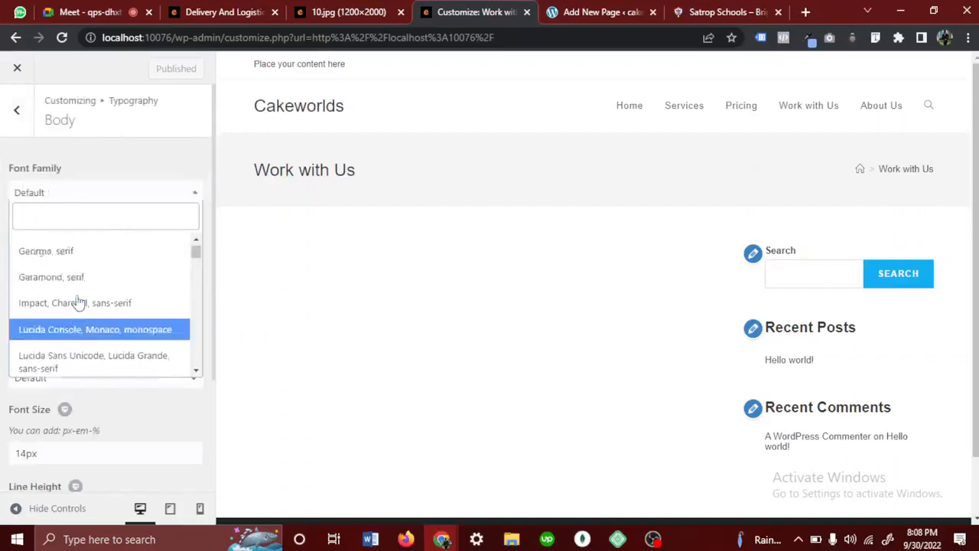
pyautogui.write('poppin')
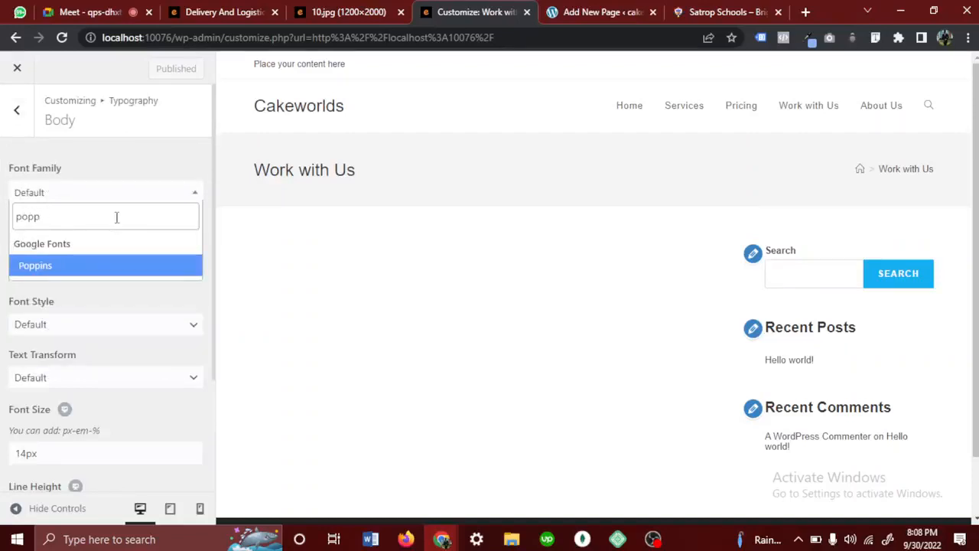
pyautogui.press('BackSpace')
pyautogui.press('BackSpace')
pyautogui.press('BackSpace')
pyautogui.press('BackSpace')
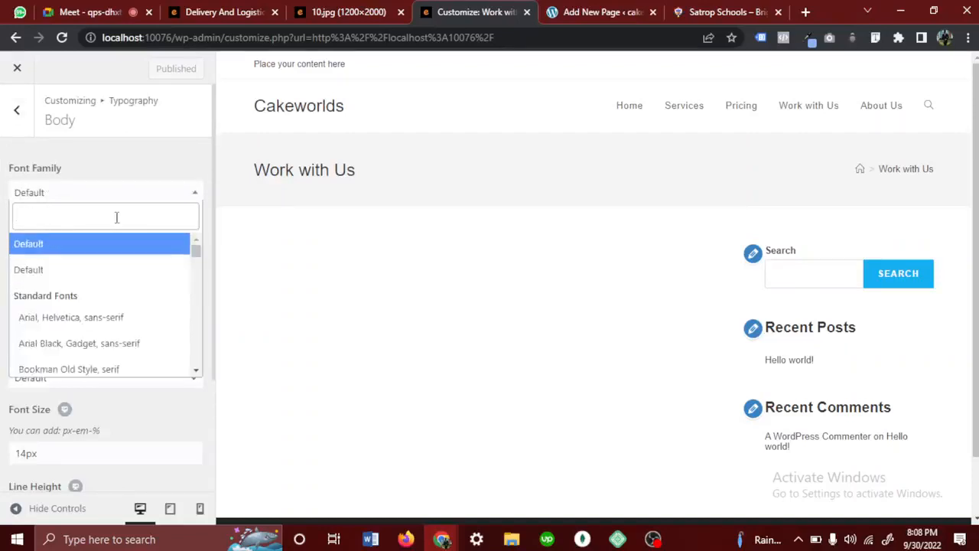
pyautogui.write('TI')
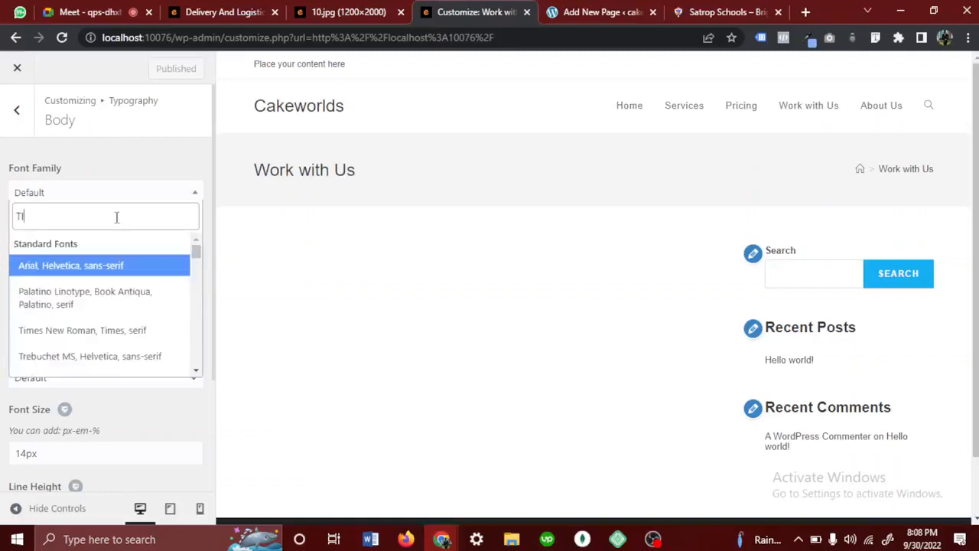
pyautogui.write('mes')
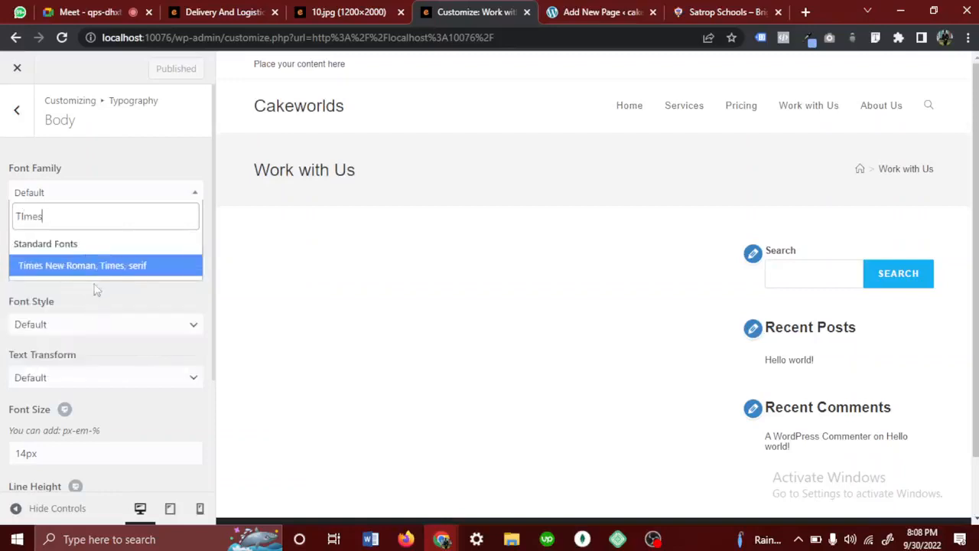
# - Set the Body font family to Poppins and look over the remaining Body typography settings
pyautogui.doubleClick(97, 211)
pyautogui.write('popp')
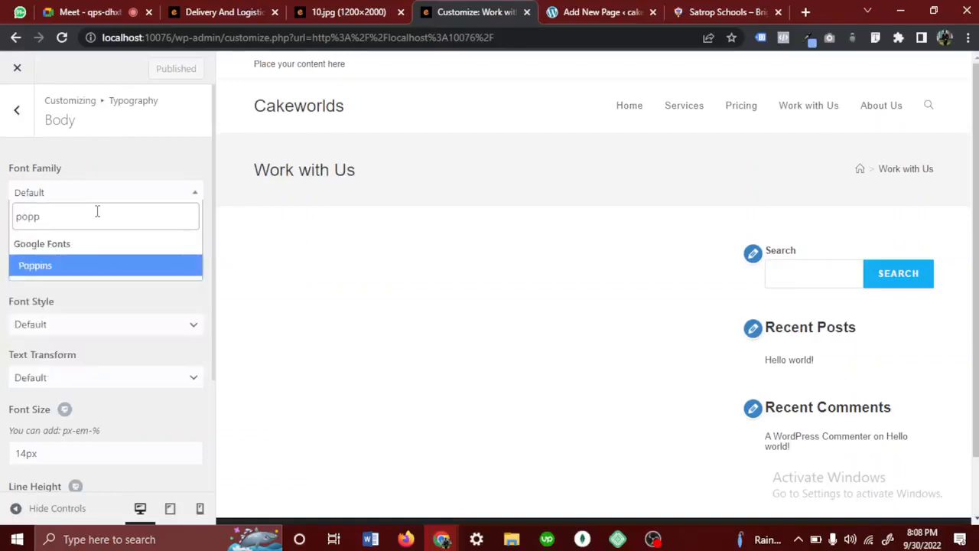
pyautogui.click(60, 268)
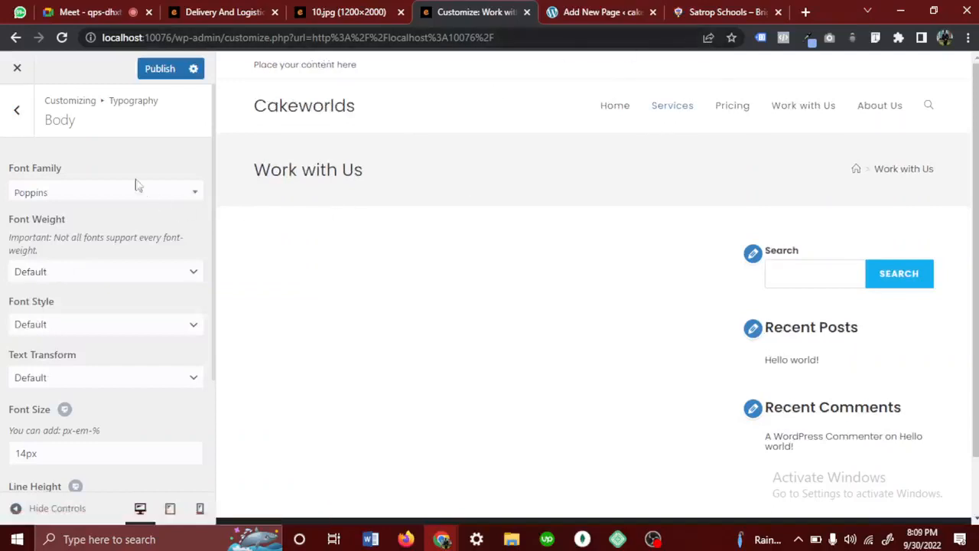
pyautogui.scroll(-1, 115, 312)
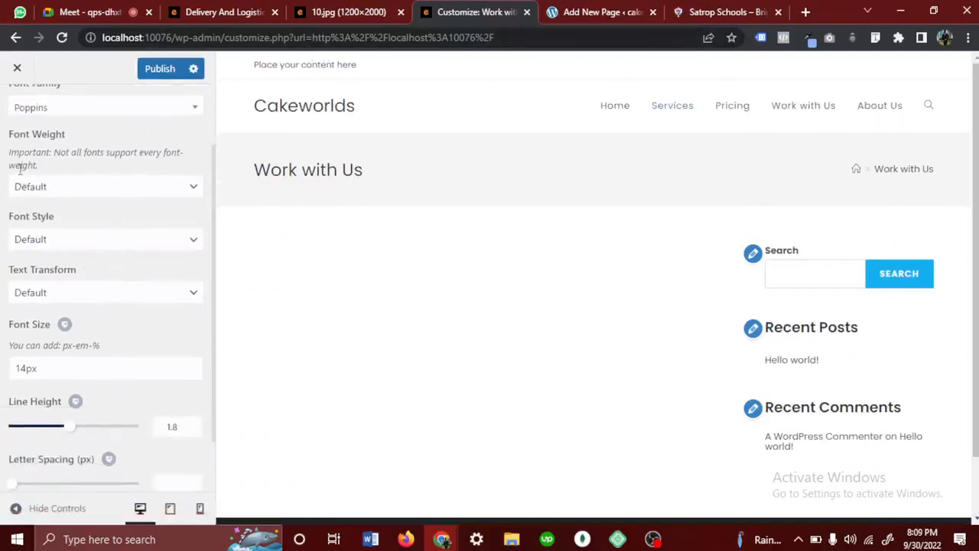
pyautogui.scroll(1, 44, 211)
pyautogui.scroll(1, 44, 210)
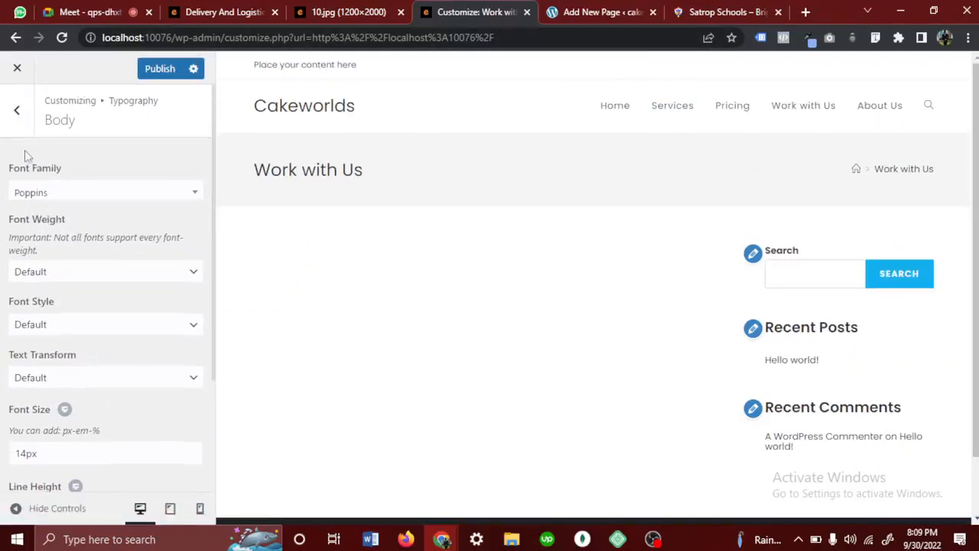
# - Set the font family of the Main Menu typography to Poppins
pyautogui.click(17, 107)
pyautogui.scroll(-1, 39, 361)
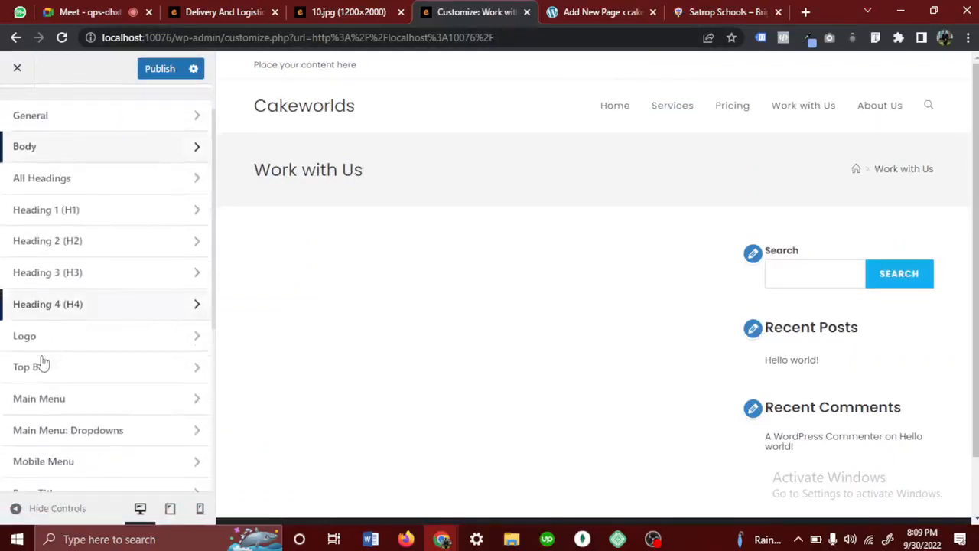
pyautogui.click(39, 398)
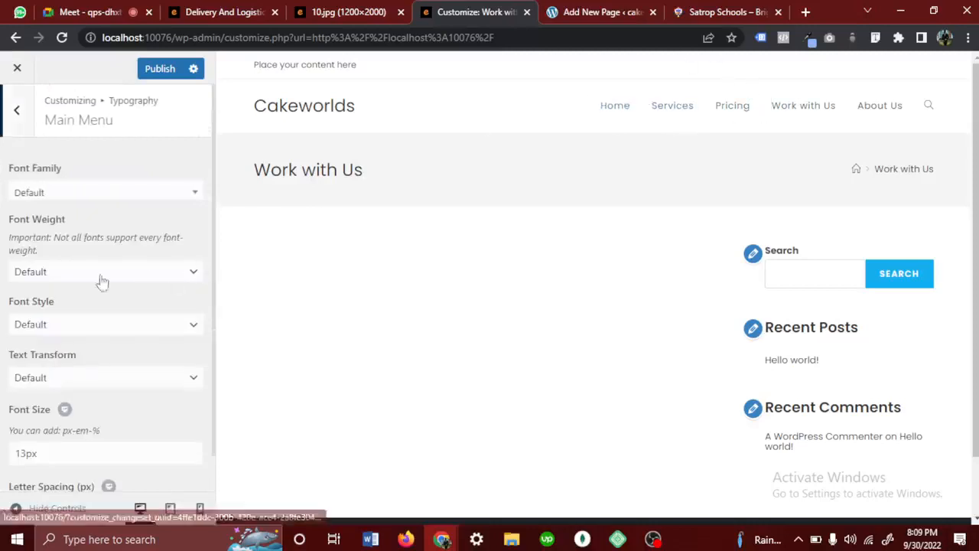
pyautogui.click(127, 196)
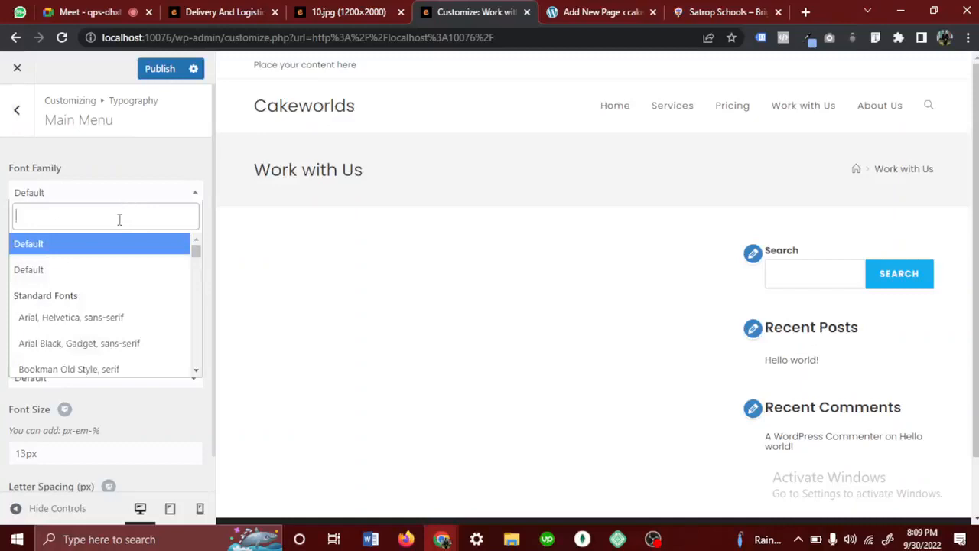
pyautogui.write('popp')
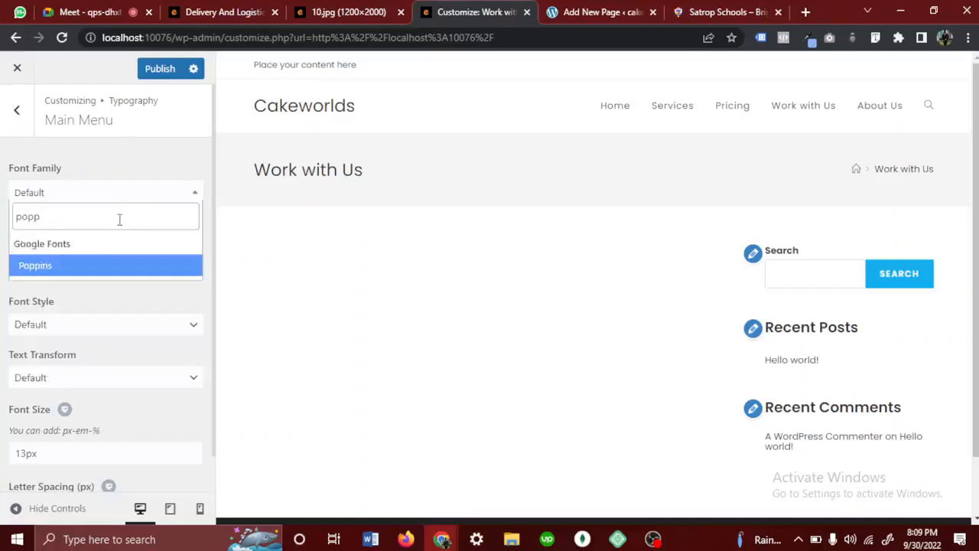
pyautogui.click(100, 268)
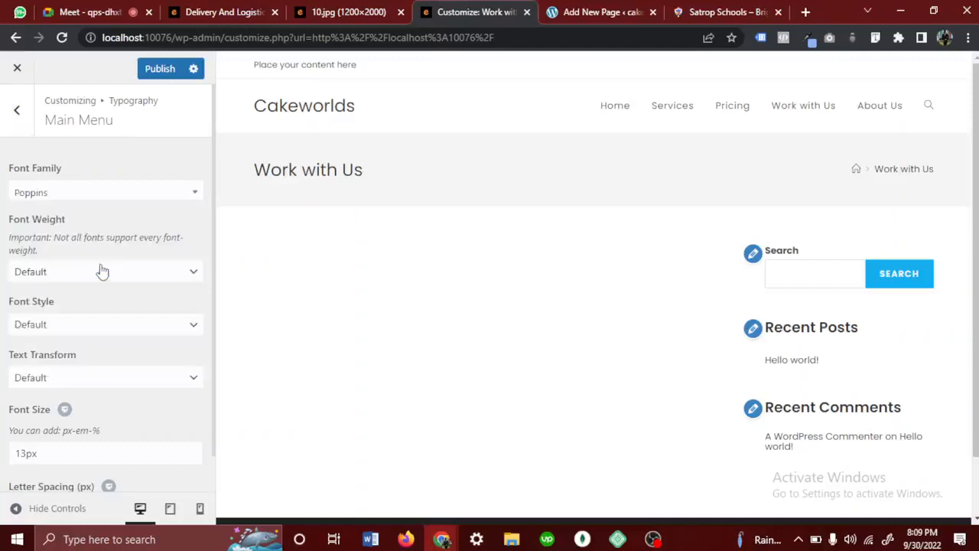
# - Look at the Main Menu's font style setting and set its font size to 15px
pyautogui.click(77, 333)
pyautogui.click(77, 333)
pyautogui.scroll(-1, 76, 333)
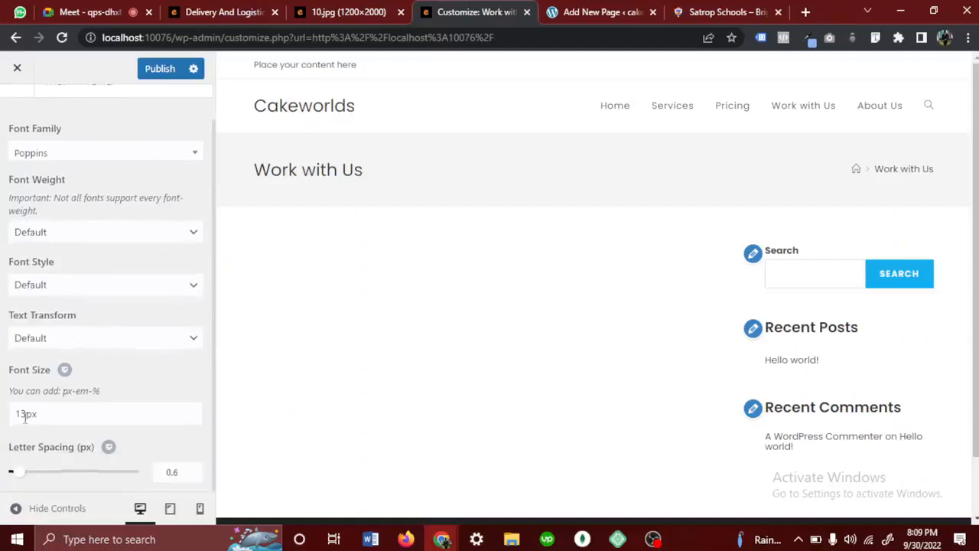
pyautogui.moveTo(26, 413); pyautogui.dragTo(10, 413)
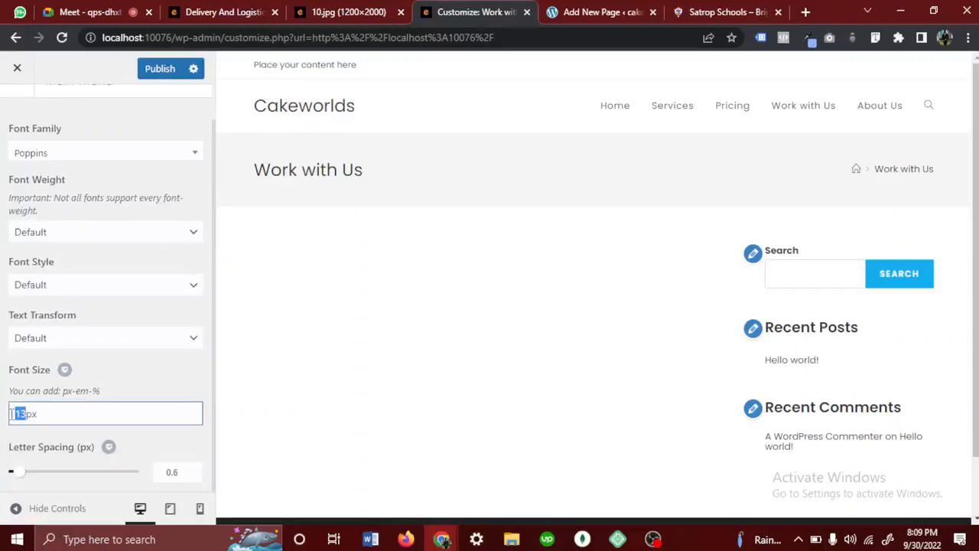
pyautogui.write('15')
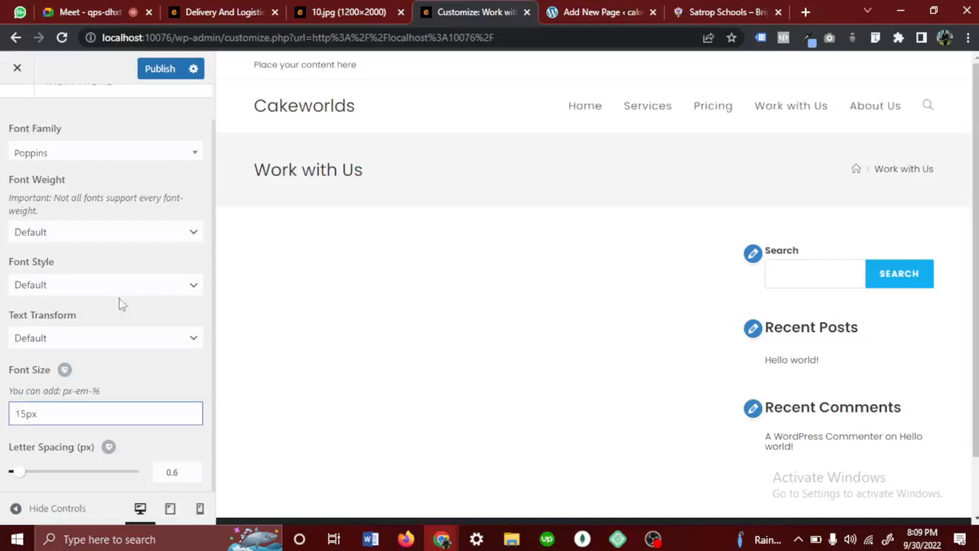
pyautogui.click(147, 380)
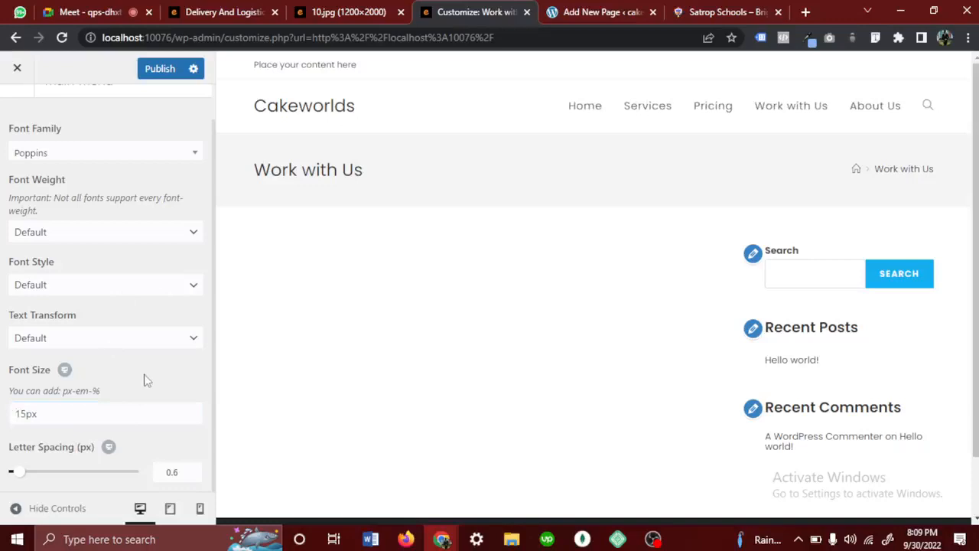
# - Set the Main Menu's font weight to Medium: 500 and publish the changes
pyautogui.scroll(2, 146, 377)
pyautogui.click(141, 279)
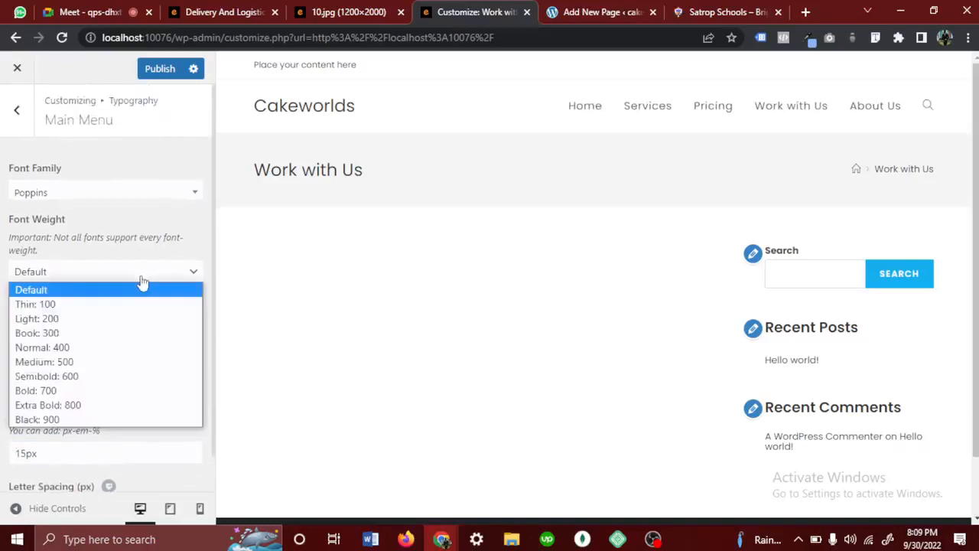
pyautogui.click(86, 362)
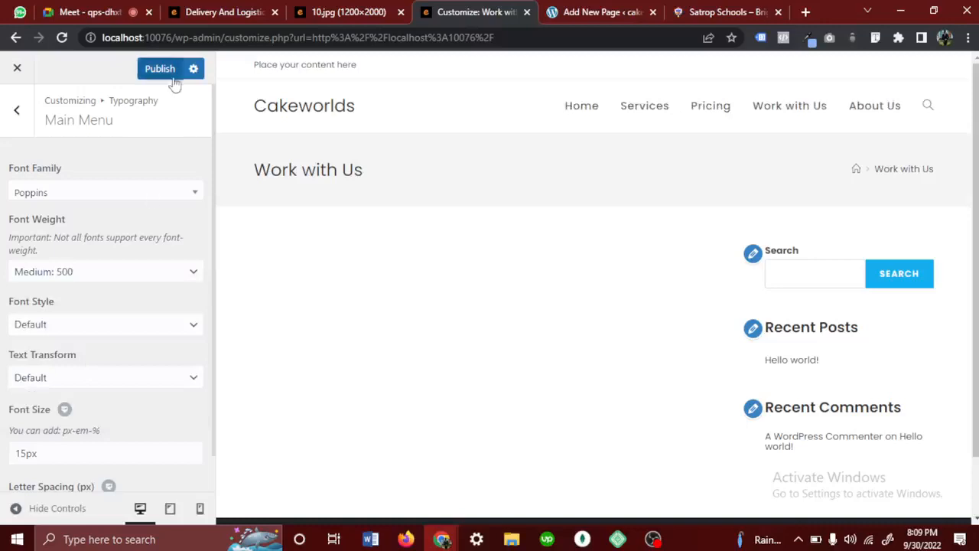
pyautogui.click(173, 78)
# - Leave the Typography settings and open the Primary Color picker in the General Styling section of General Options
pyautogui.click(17, 110)
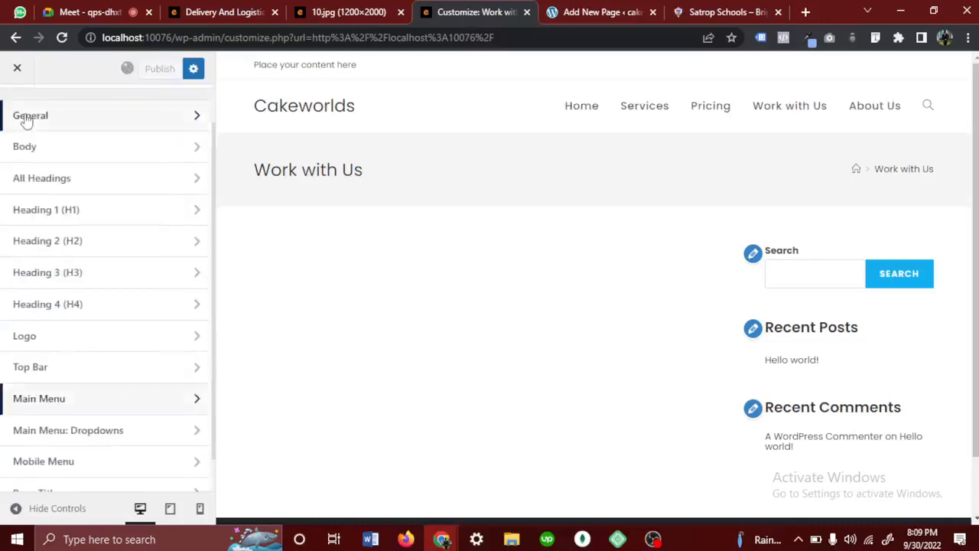
pyautogui.scroll(1, 68, 161)
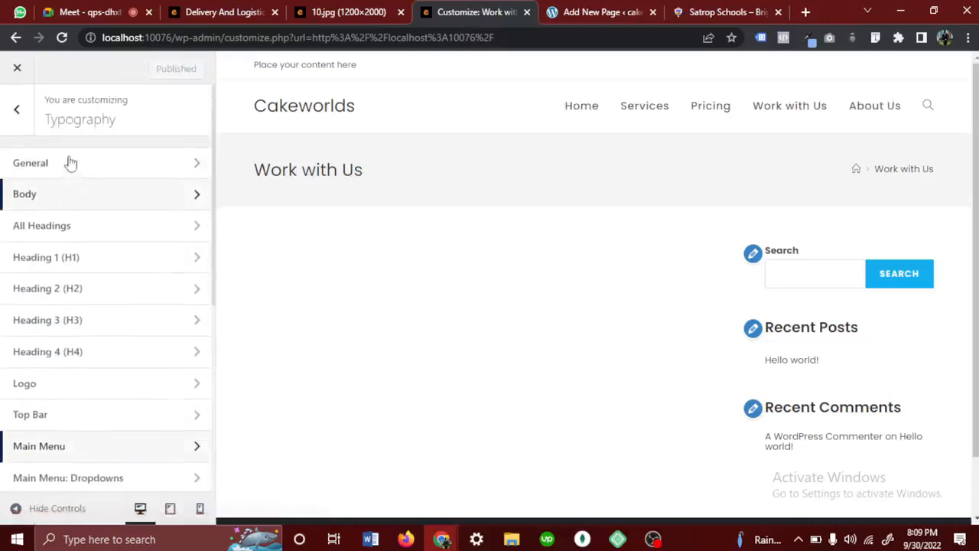
pyautogui.click(17, 110)
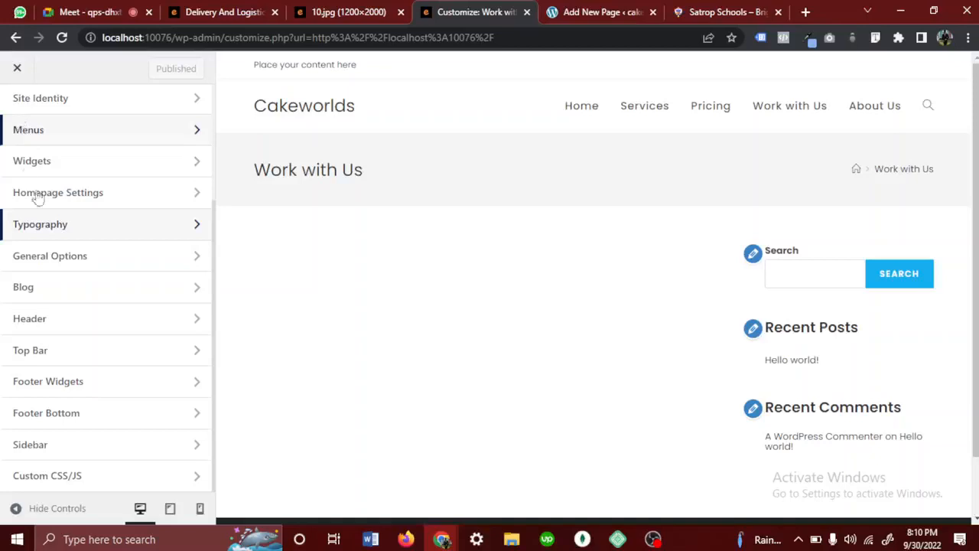
pyautogui.click(65, 260)
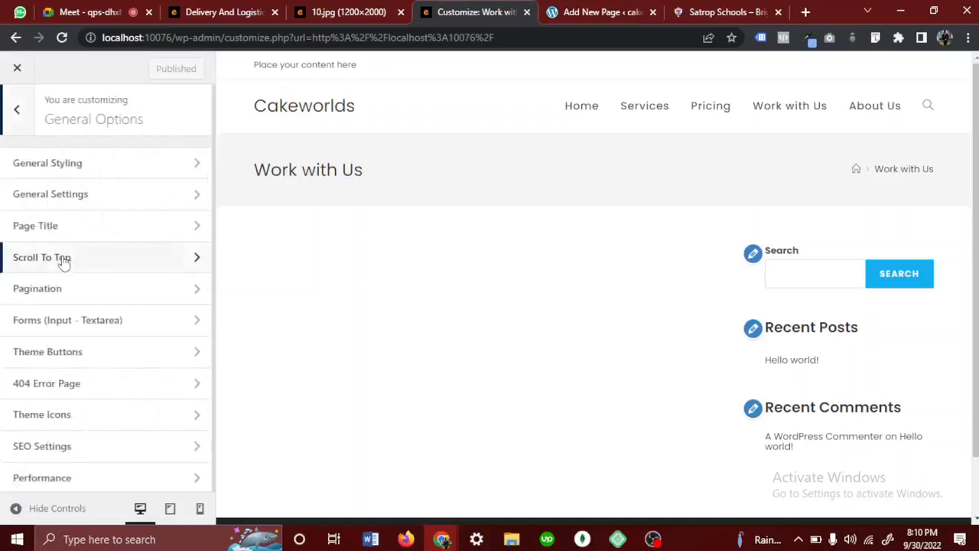
pyautogui.click(17, 111)
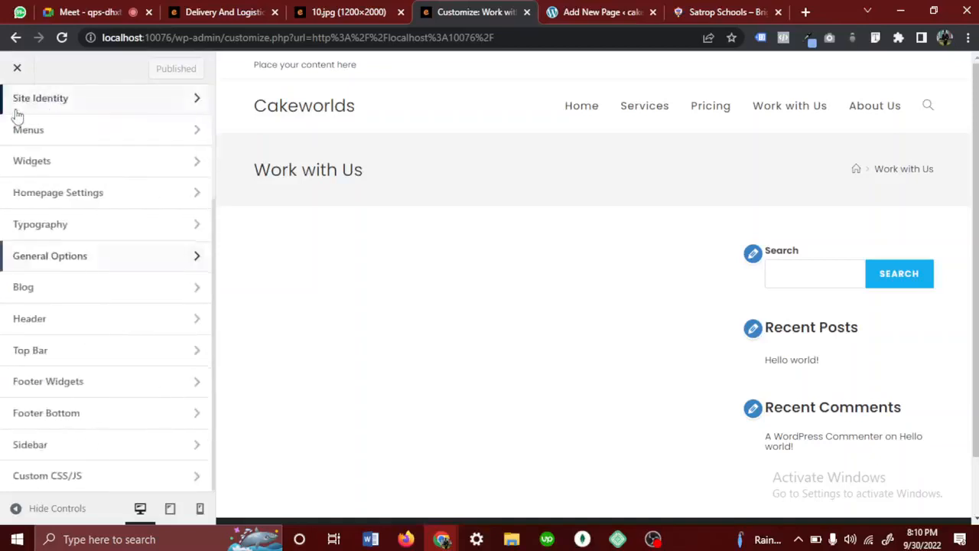
pyautogui.click(48, 263)
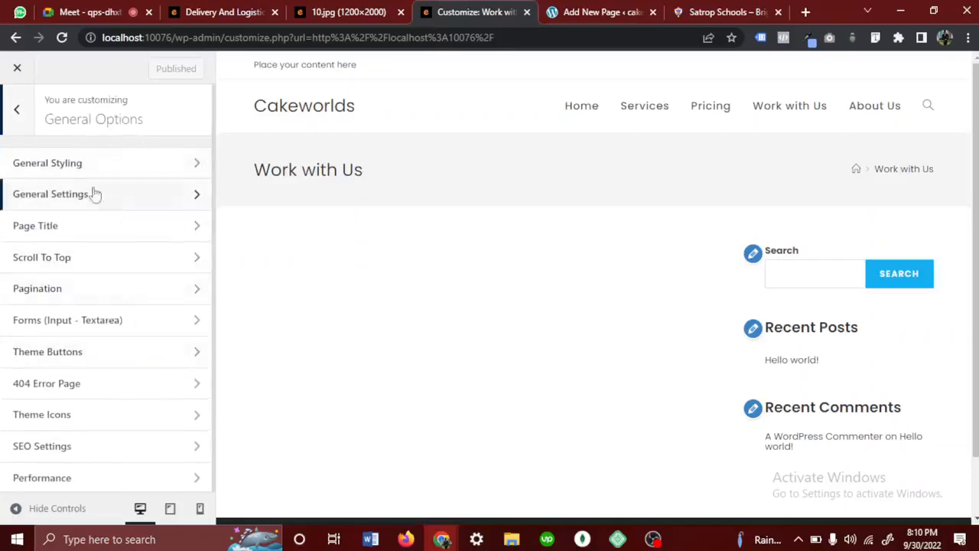
pyautogui.click(40, 164)
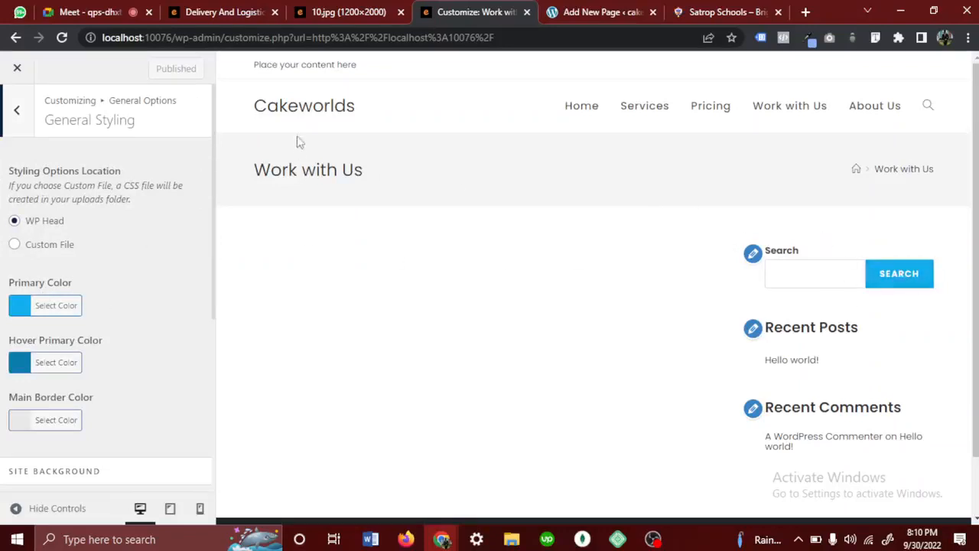
pyautogui.click(36, 306)
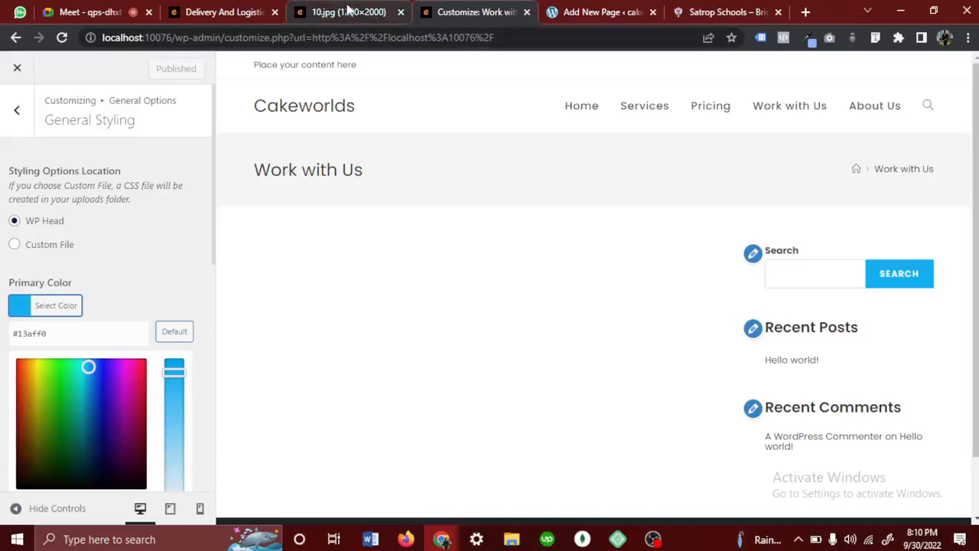
# - Switch to the Edensdigital site and review the website design shown on its Delivery and Logistics portfolio page
pyautogui.click(238, 14)
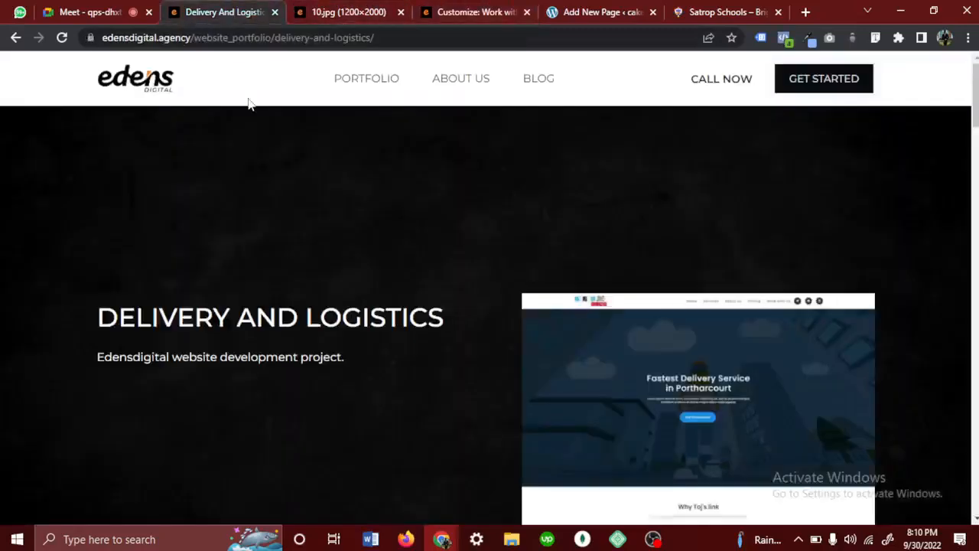
pyautogui.scroll(-10, 289, 258)
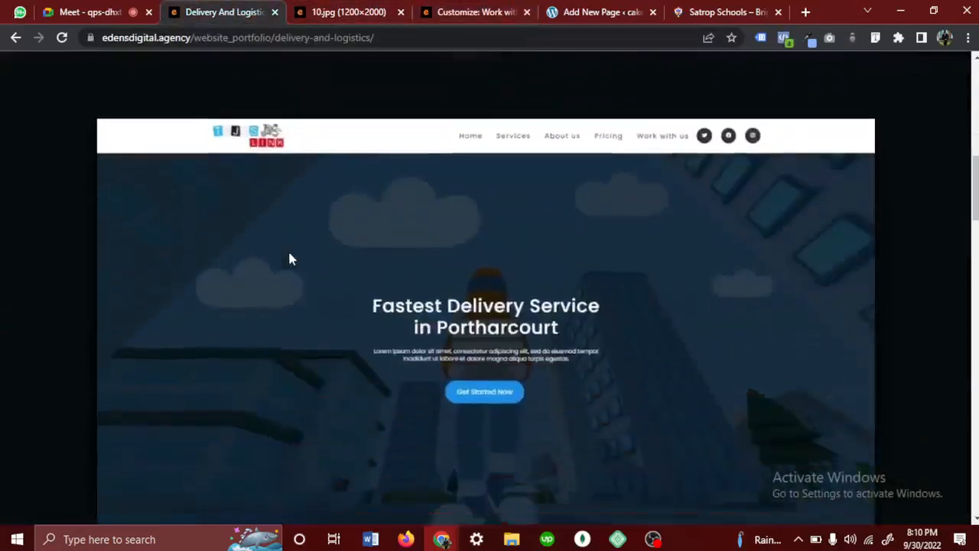
pyautogui.scroll(10, 289, 259)
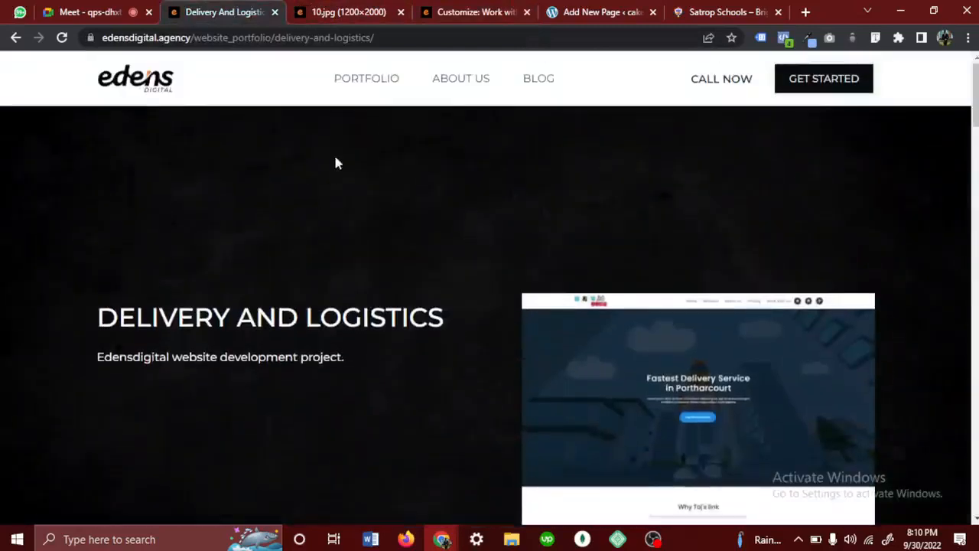
# - Open the Edensdigital home page and examine how its brand colours are used on buttons and sections down to the footer
pyautogui.click(154, 79)
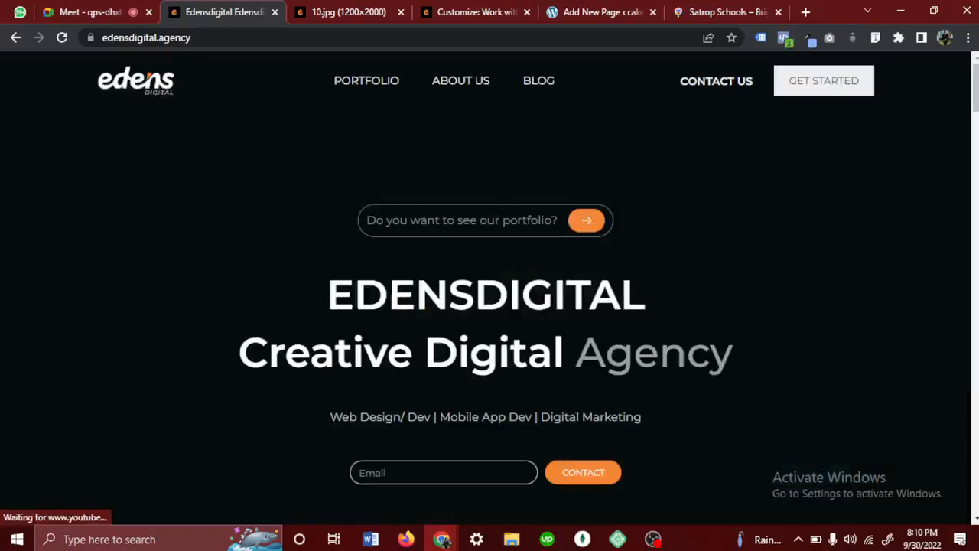
pyautogui.scroll(-3, 567, 444)
pyautogui.scroll(-2, 568, 446)
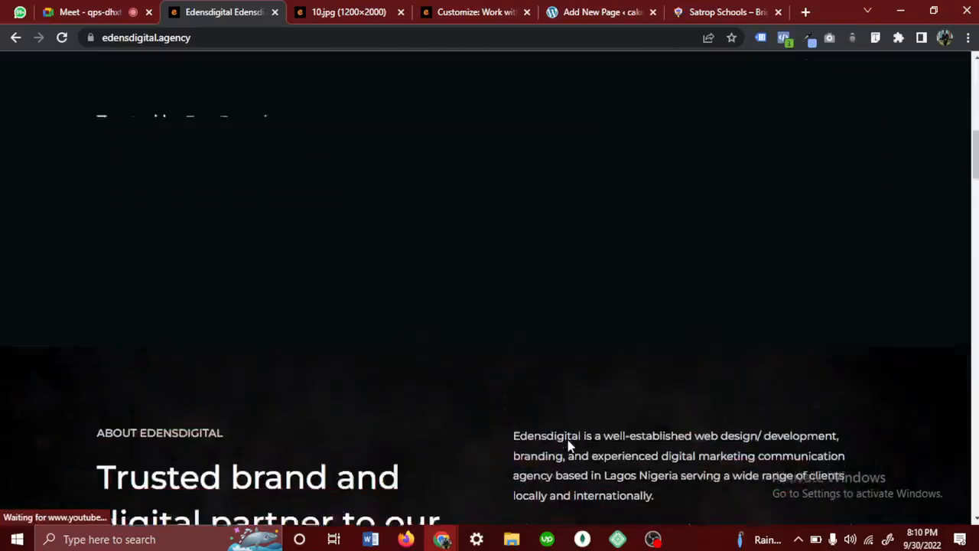
pyautogui.scroll(7, 568, 446)
pyautogui.scroll(2, 568, 446)
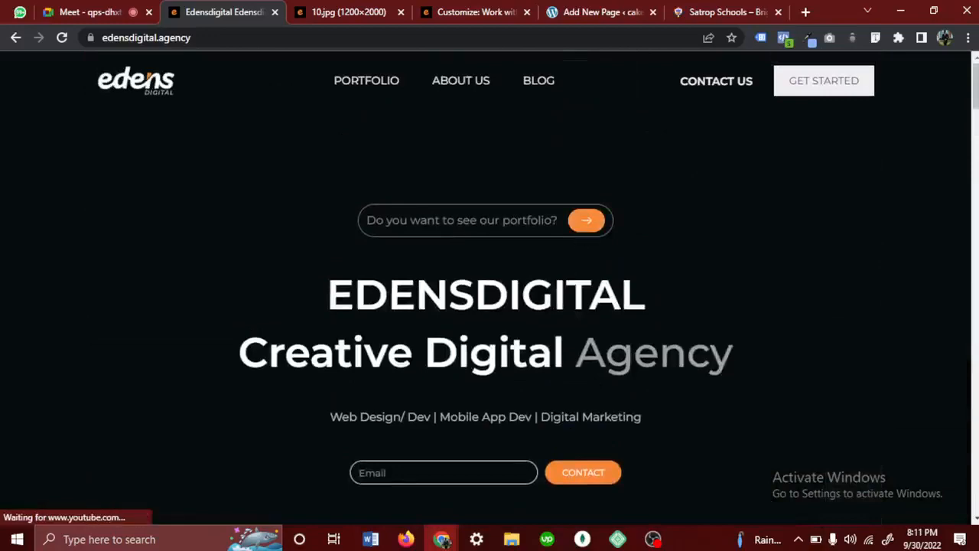
pyautogui.scroll(-8, 572, 375)
pyautogui.scroll(-15, 572, 375)
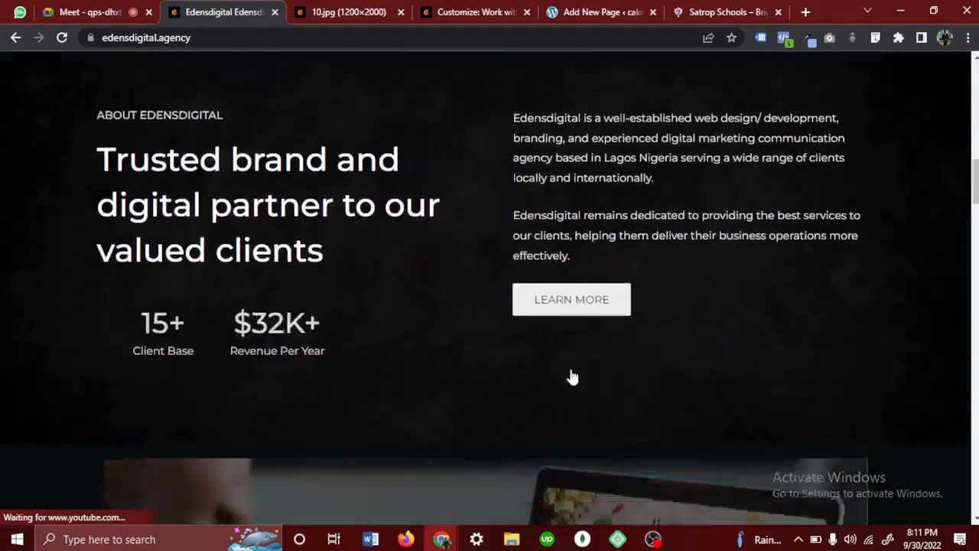
pyautogui.scroll(-12, 570, 375)
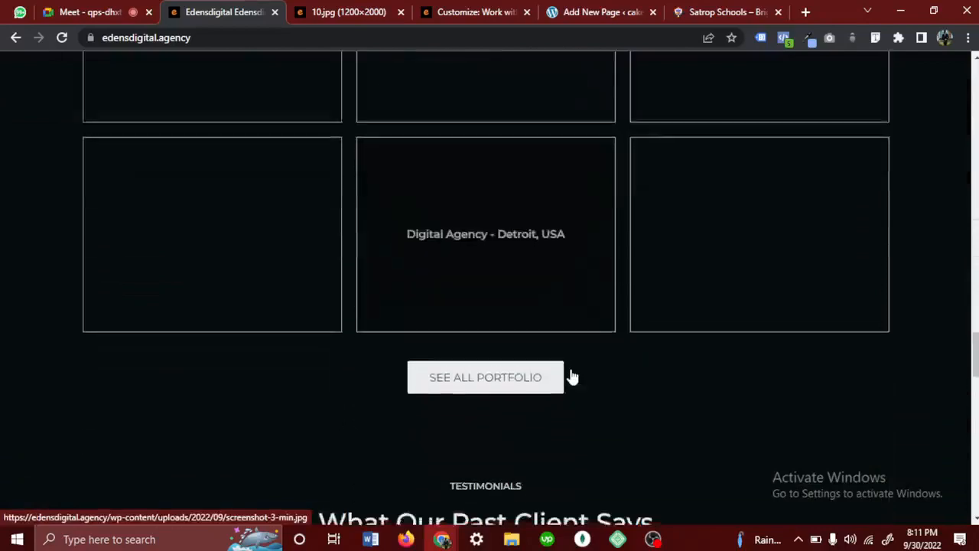
pyautogui.scroll(-1, 571, 373)
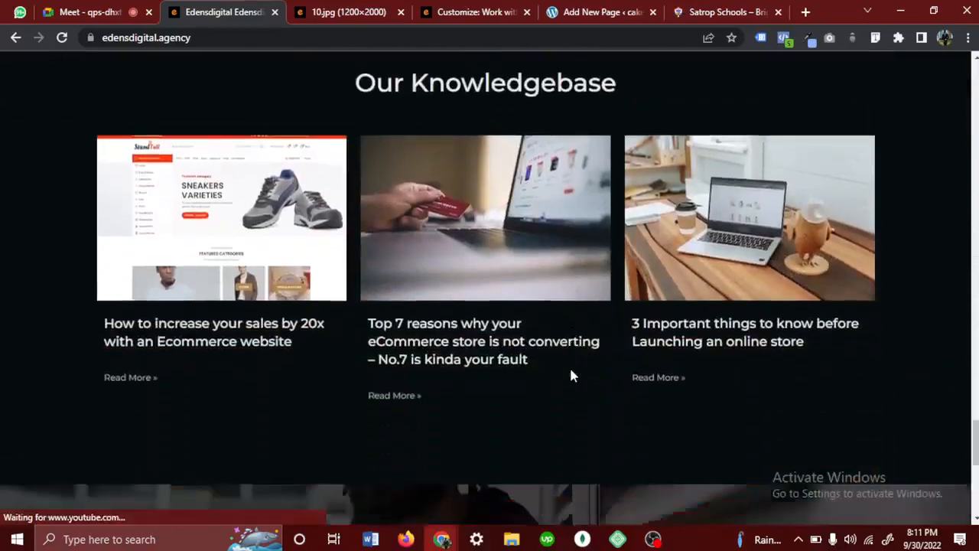
pyautogui.scroll(4, 535, 367)
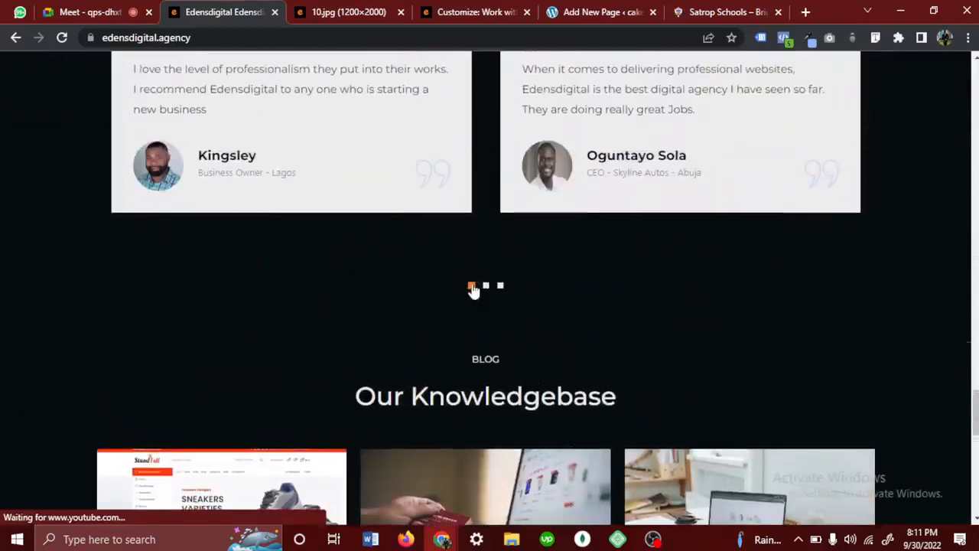
pyautogui.scroll(-9, 471, 291)
pyautogui.scroll(-1, 471, 291)
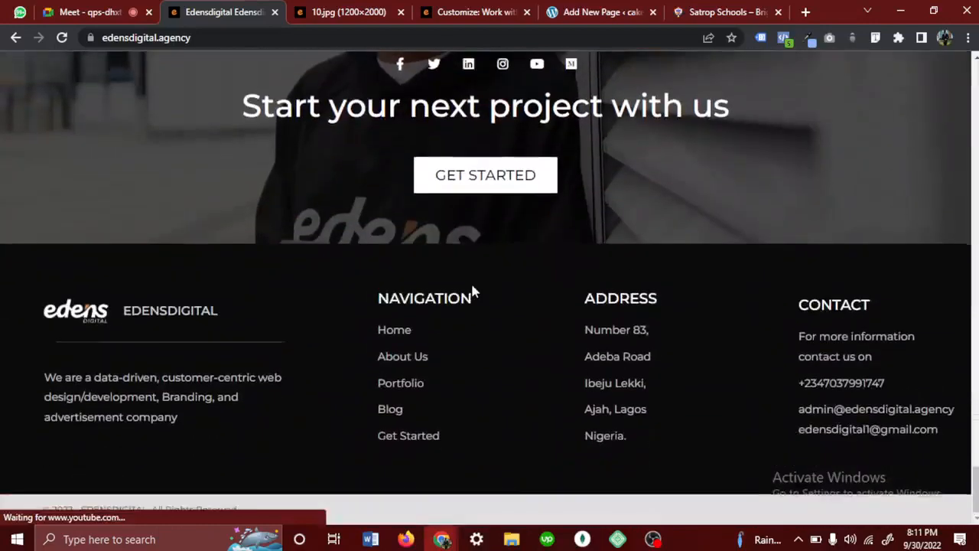
pyautogui.scroll(1, 472, 291)
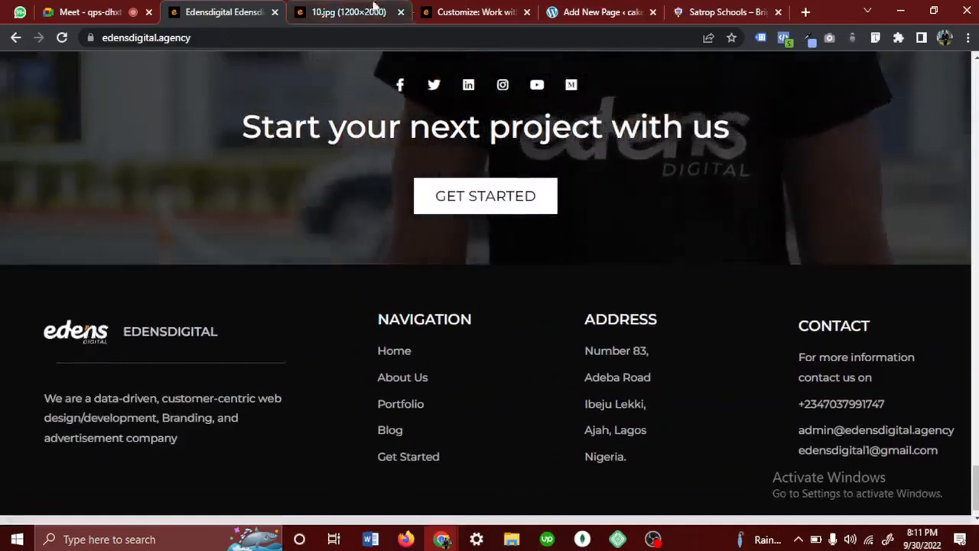
# - Return to the Customizer, set the Primary Color to red #ff1414 and select its hex code before closing the picker
pyautogui.click(341, 9)
pyautogui.click(470, 11)
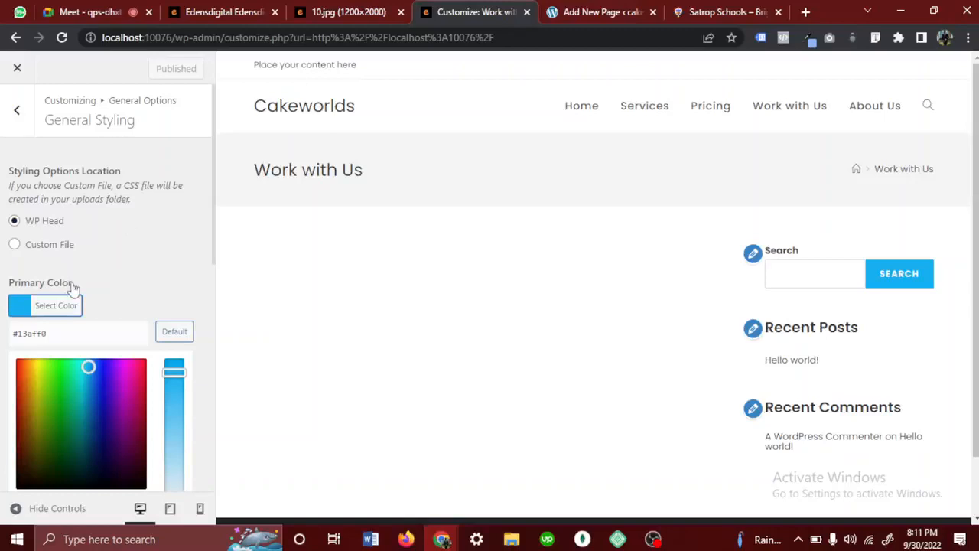
pyautogui.moveTo(74, 374); pyautogui.dragTo(2, 350)
pyautogui.click(74, 343)
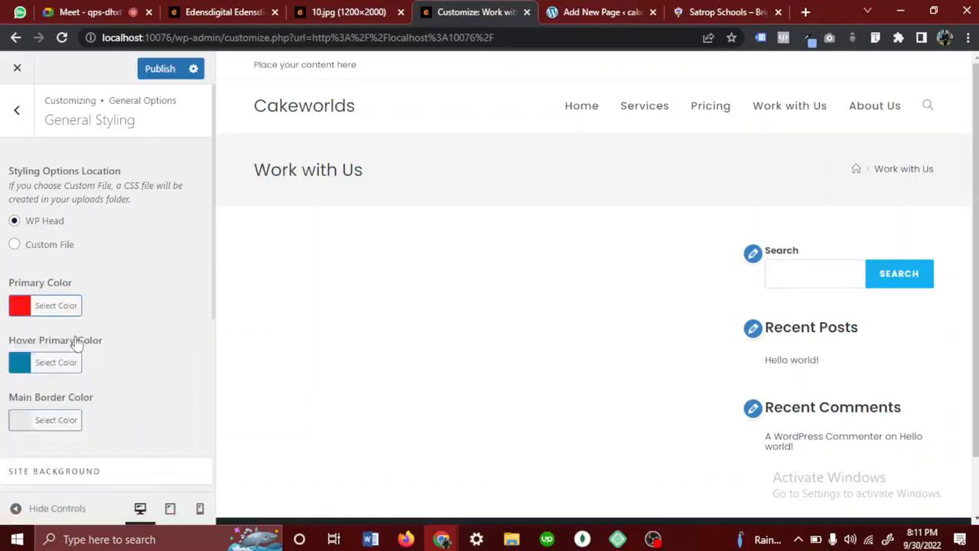
pyautogui.click(55, 312)
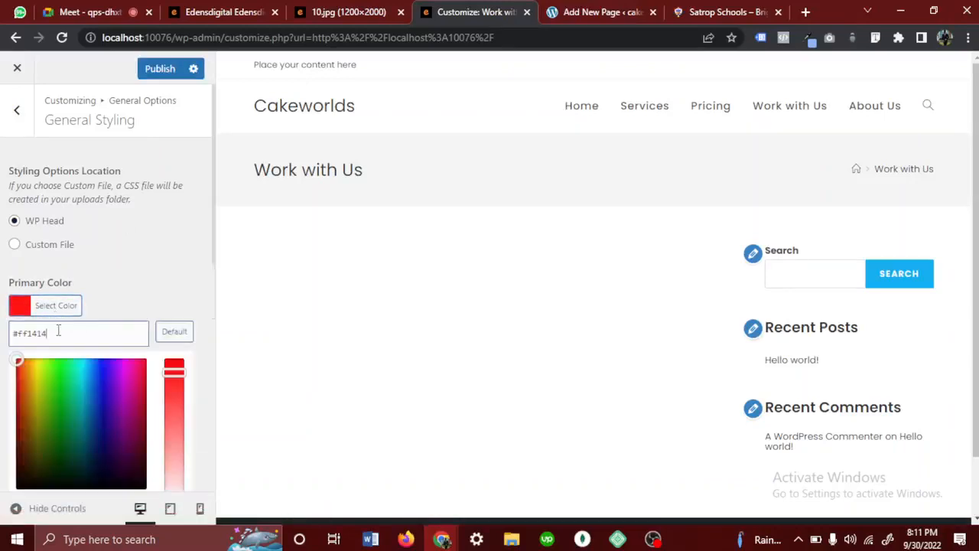
pyautogui.moveTo(59, 331); pyautogui.dragTo(4, 336)
pyautogui.click(4, 336)
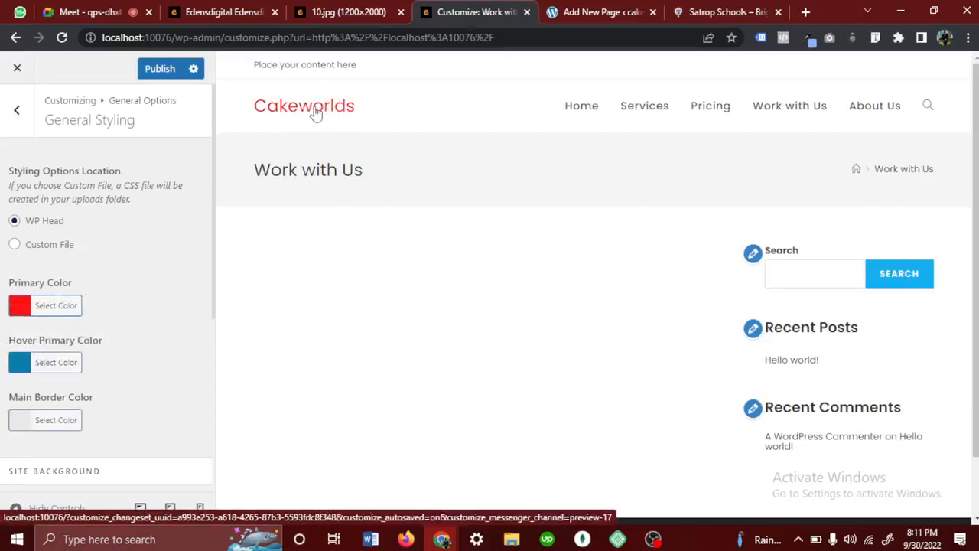
# - Set the Site Background color to near-black #0a0a0a and check its effect on the page preview down to the footer
pyautogui.scroll(-1, 115, 324)
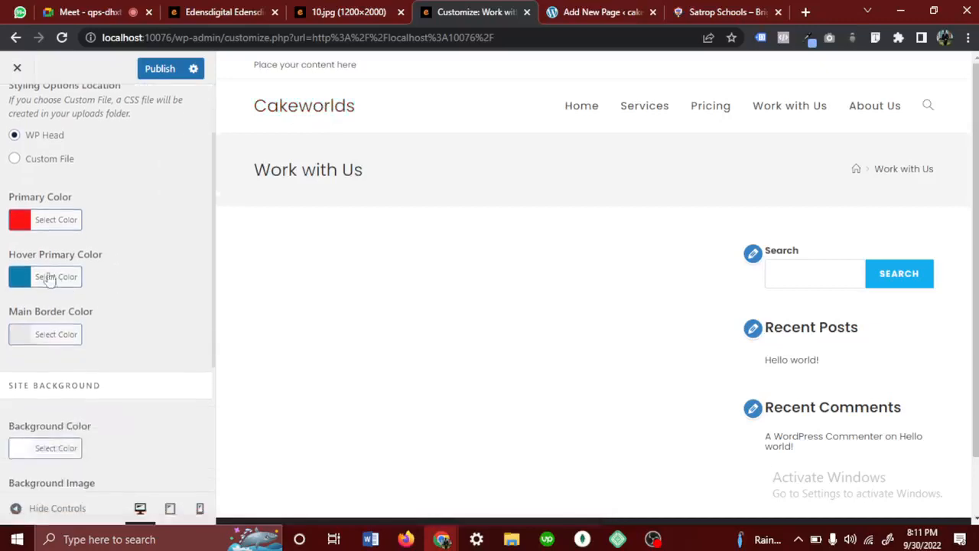
pyautogui.scroll(-2, 60, 419)
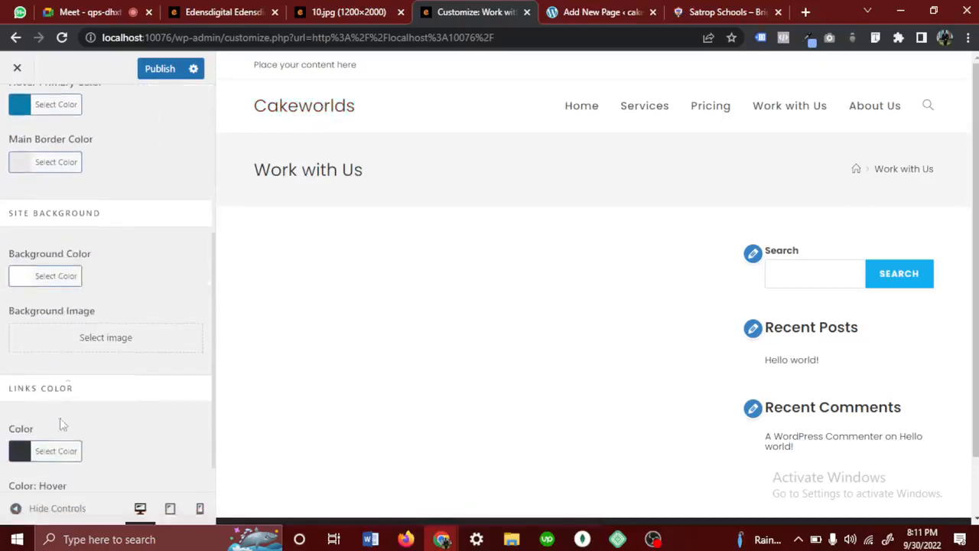
pyautogui.click(44, 279)
pyautogui.moveTo(92, 377); pyautogui.dragTo(3, 486)
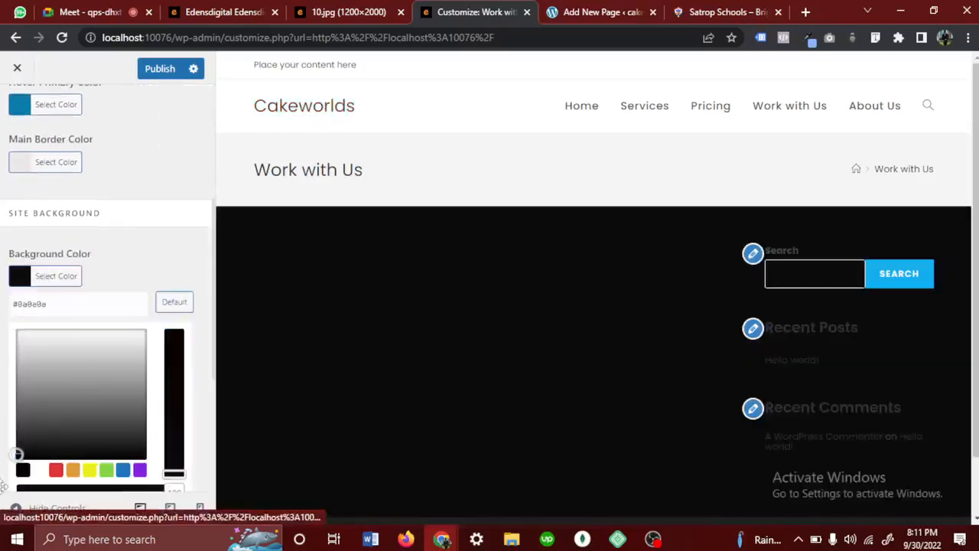
pyautogui.click(245, 432)
pyautogui.scroll(-1, 427, 403)
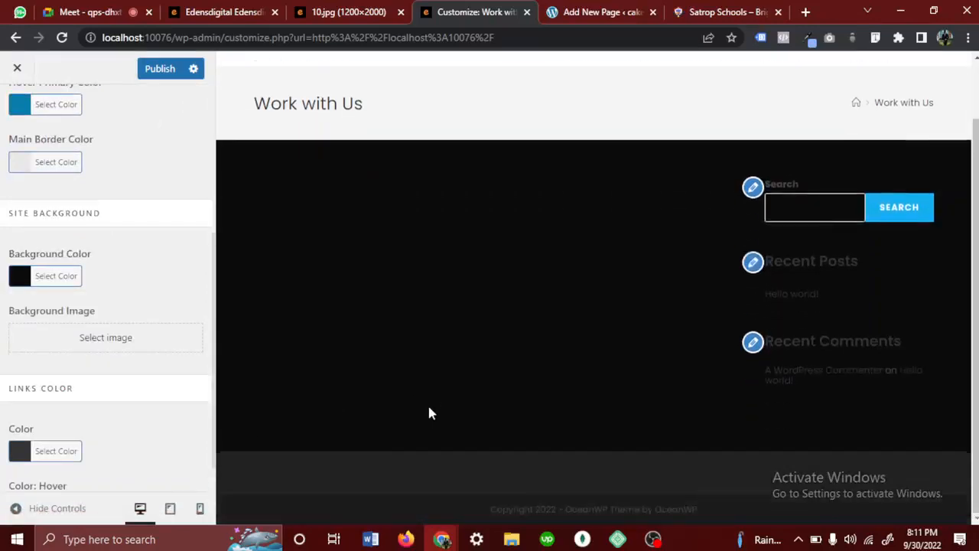
pyautogui.scroll(1, 427, 402)
# - Change the Site Background color back to white and close its color picker
pyautogui.click(69, 280)
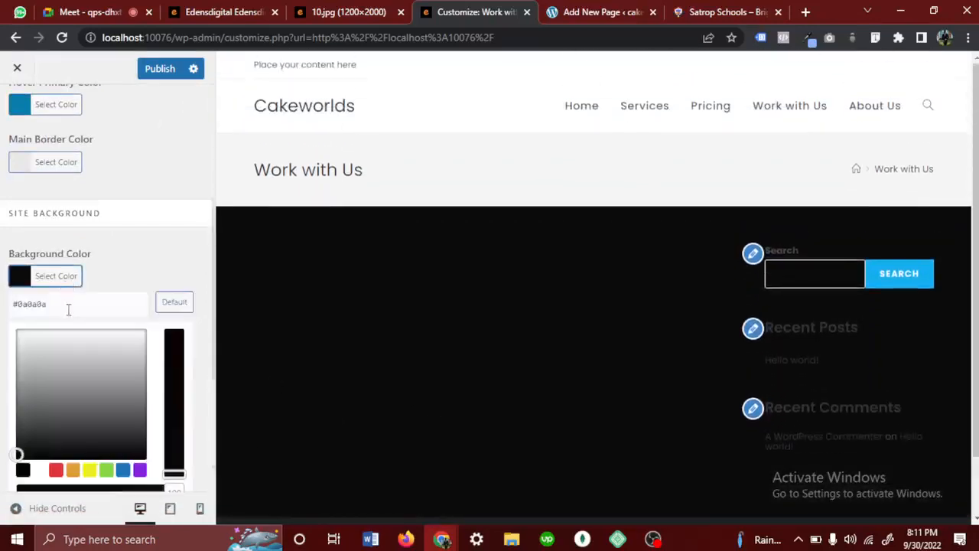
pyautogui.click(80, 387)
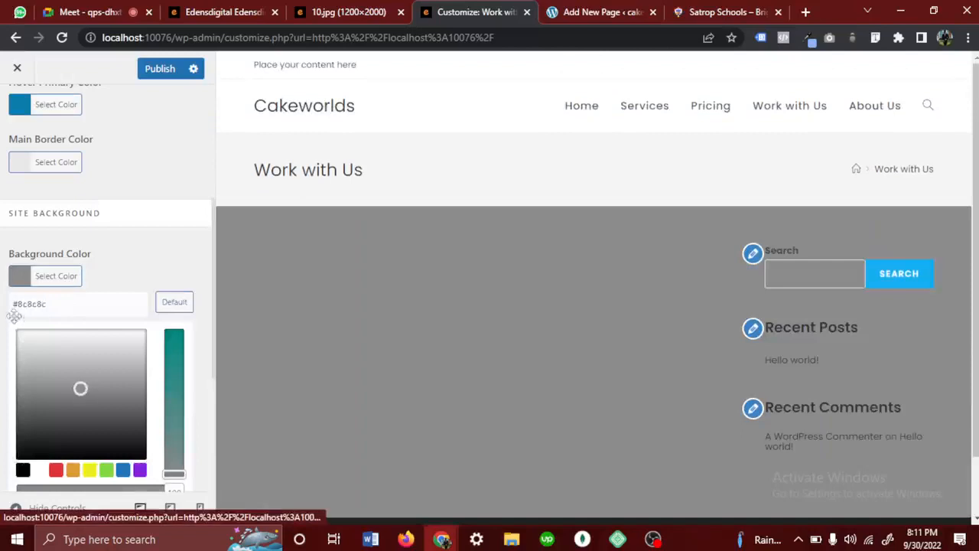
pyautogui.moveTo(80, 387); pyautogui.dragTo(13, 314)
pyautogui.click(158, 265)
# - Publish the General Styling changes and return to General Options
pyautogui.scroll(-1, 159, 265)
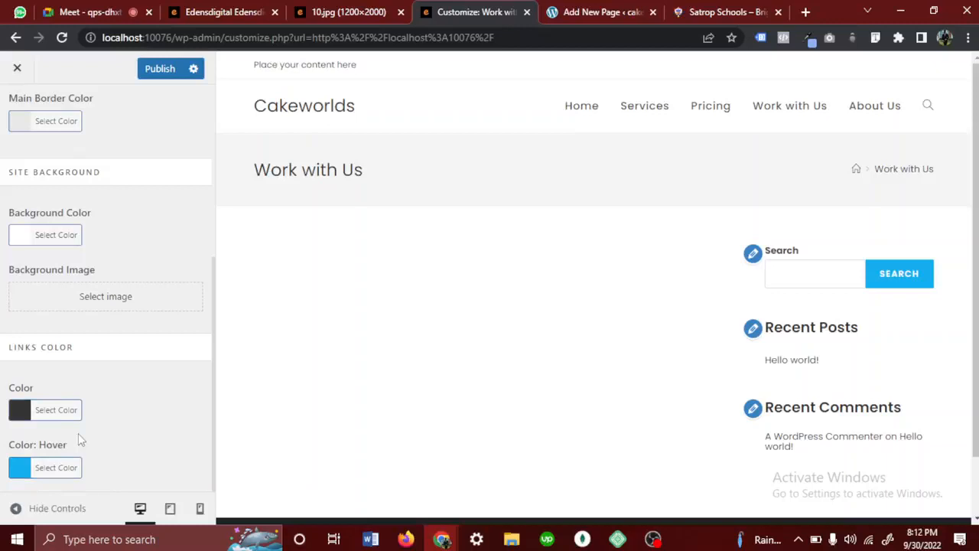
pyautogui.click(157, 76)
pyautogui.scroll(4, 140, 176)
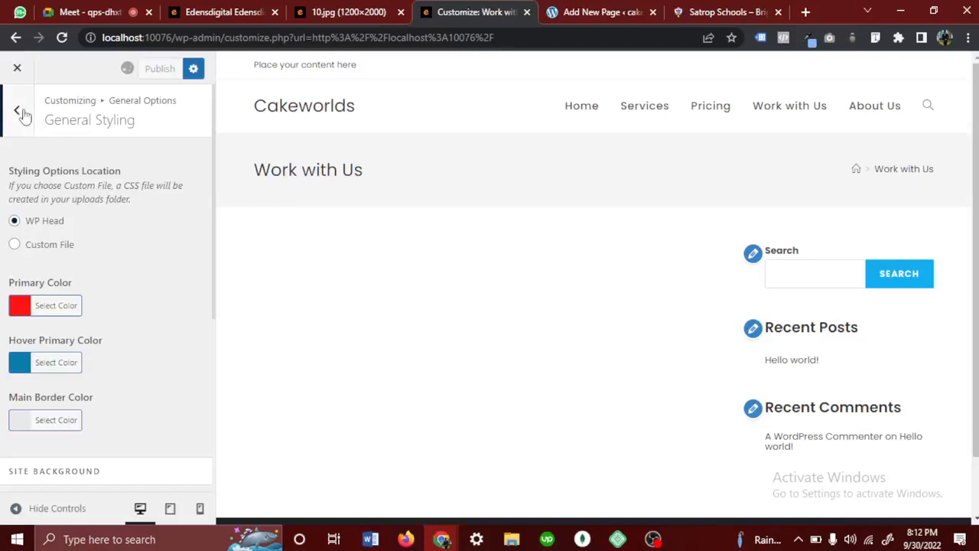
pyautogui.click(20, 112)
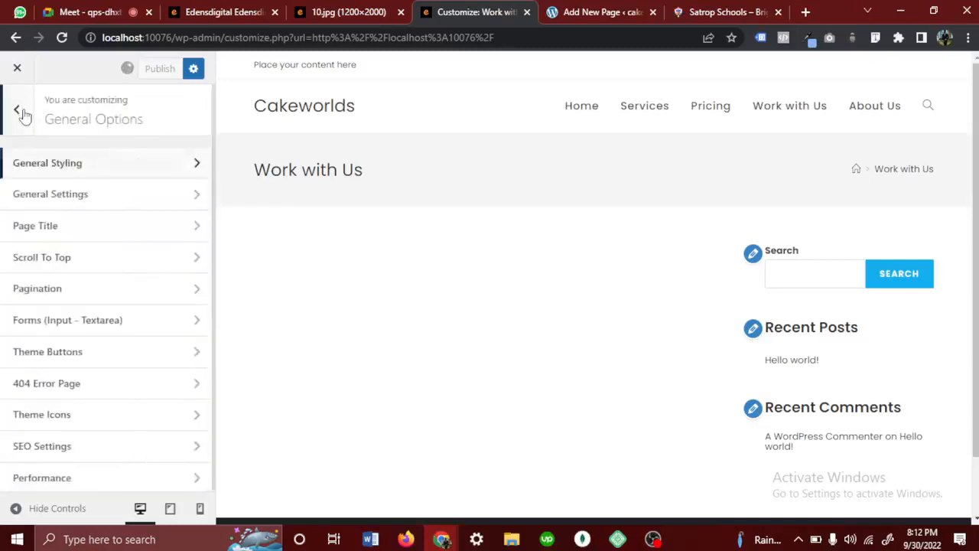
# - Review the layout, search result page and OpenGraph options in General Settings, and return to General Options
pyautogui.click(58, 200)
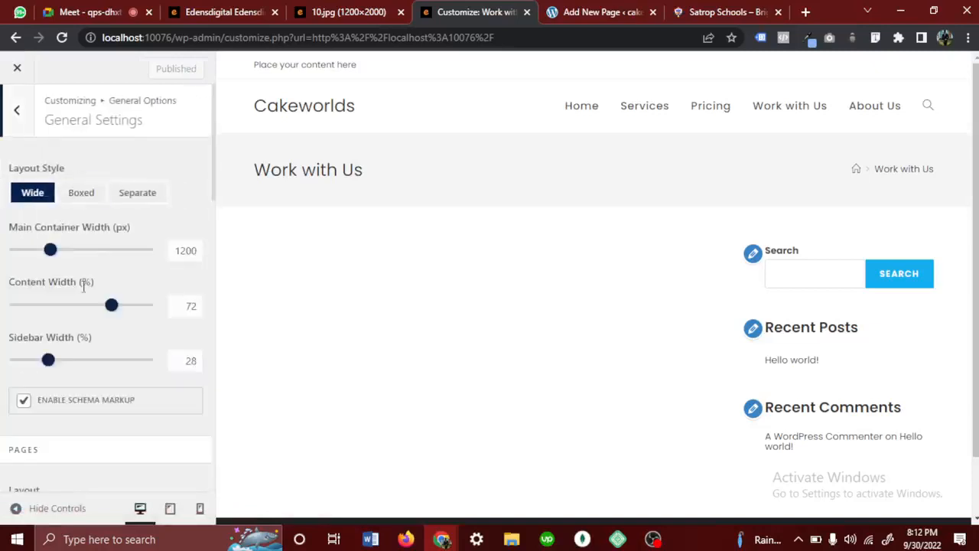
pyautogui.scroll(-8, 91, 417)
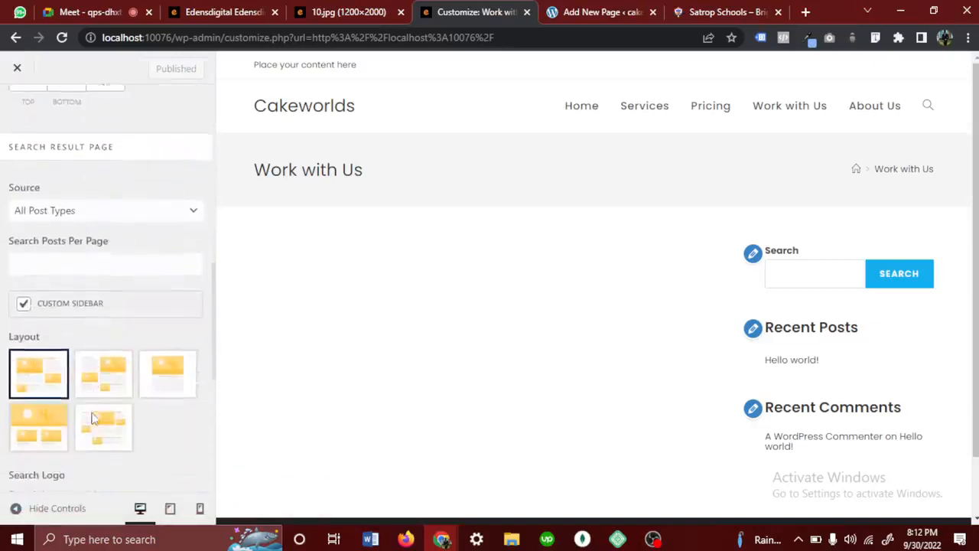
pyautogui.scroll(-5, 92, 417)
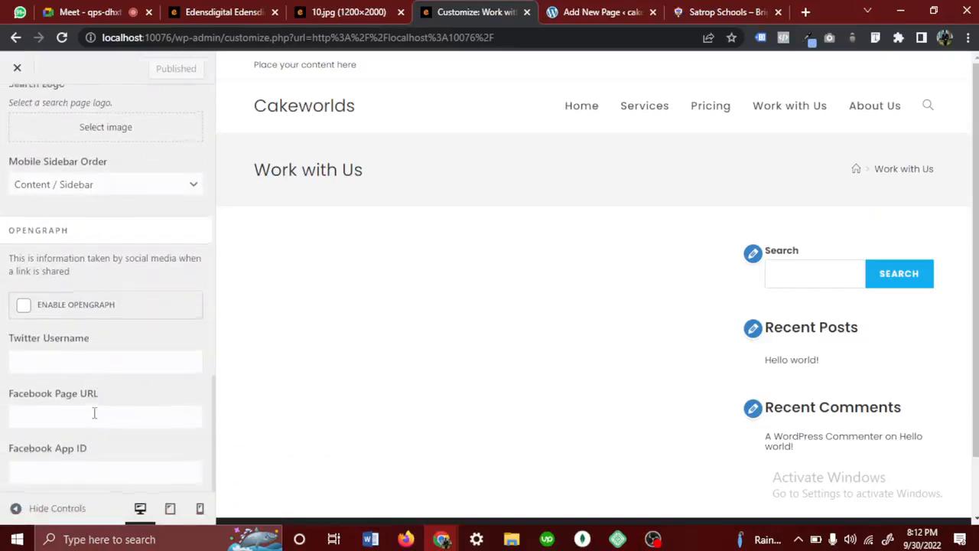
pyautogui.scroll(13, 94, 413)
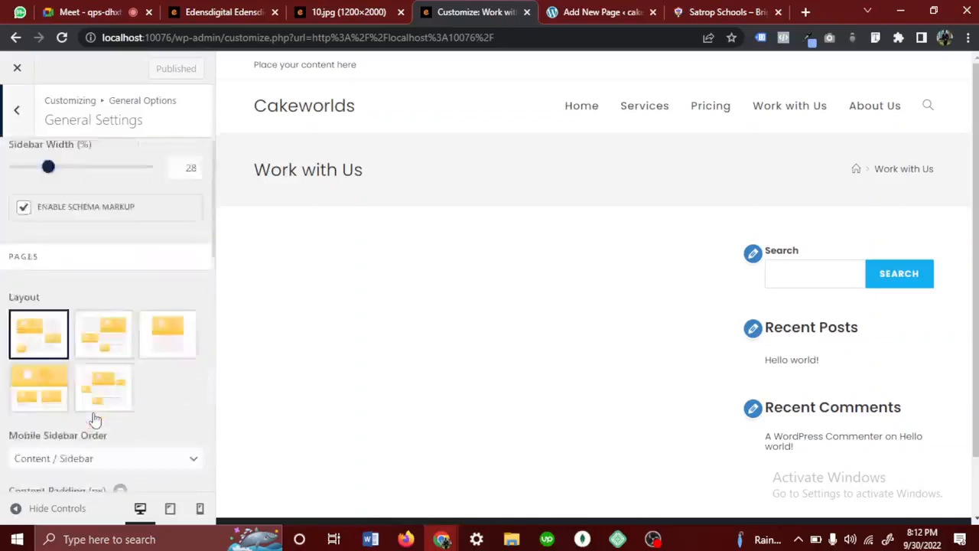
pyautogui.click(18, 111)
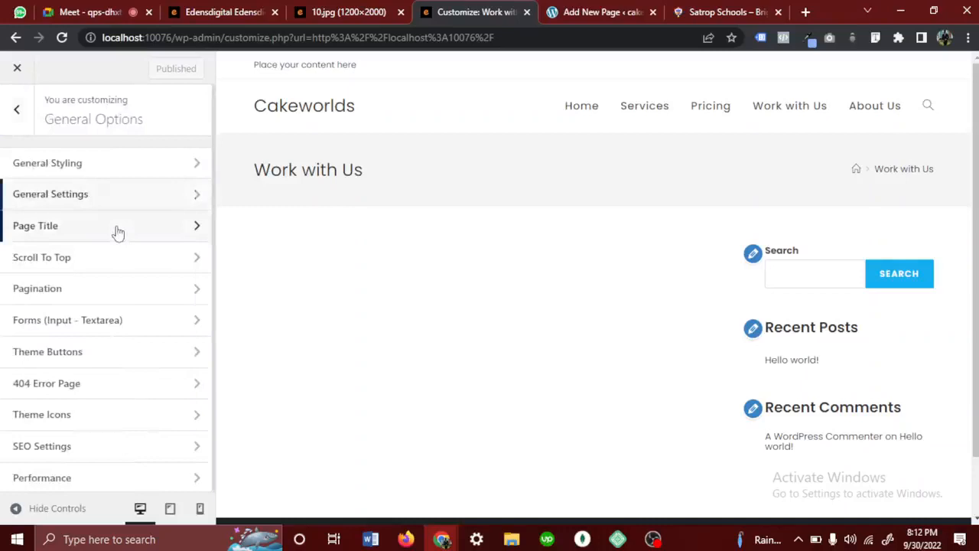
# - Open the Page Title settings, check the Visibility choices and set the Style to Background Image
pyautogui.click(117, 229)
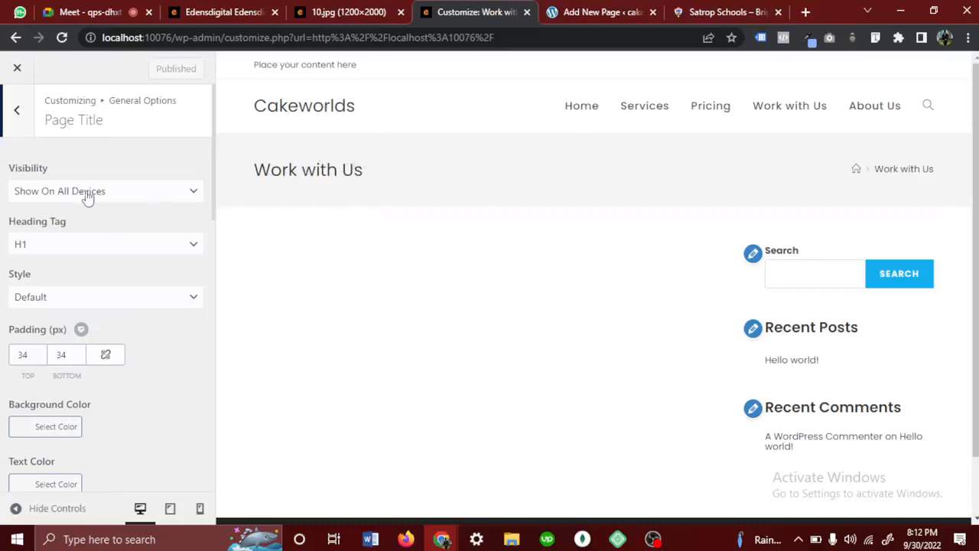
pyautogui.click(37, 196)
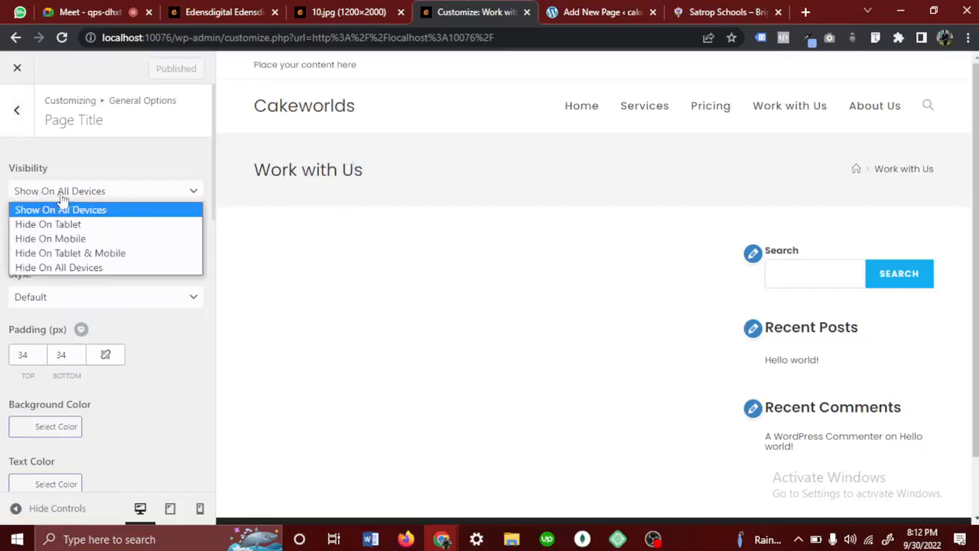
pyautogui.click(151, 194)
pyautogui.click(76, 298)
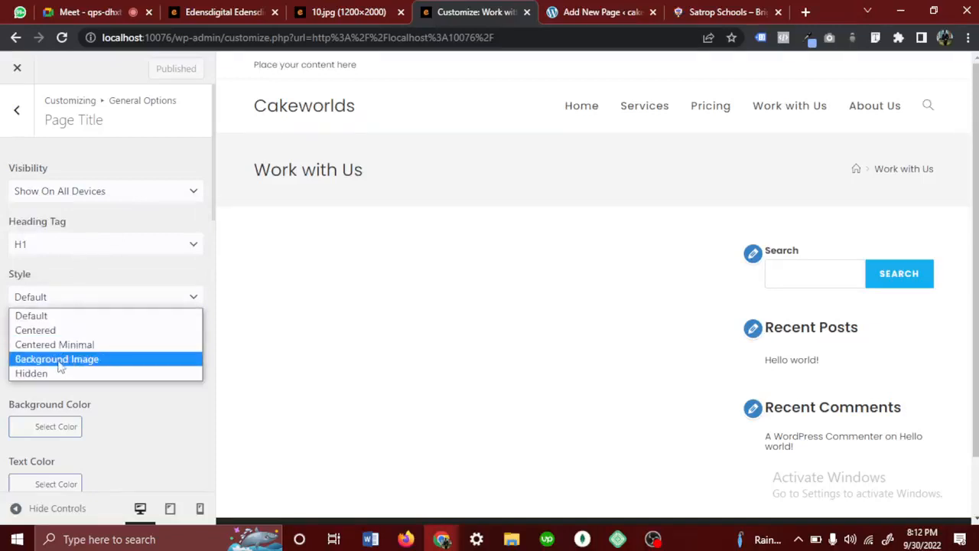
pyautogui.click(61, 358)
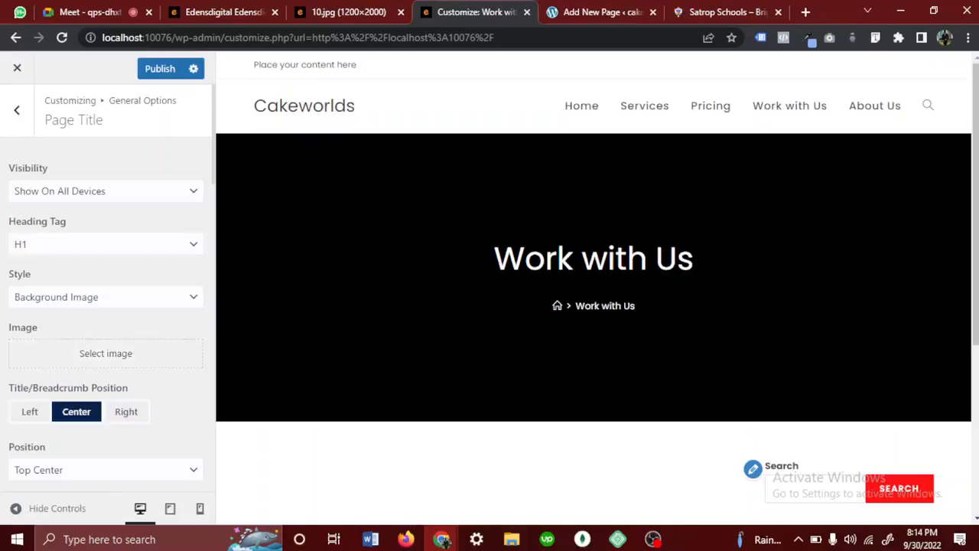
# - Review the Page Title's background image options and open the file chooser to upload an Image
pyautogui.scroll(-2, 498, 273)
pyautogui.scroll(2, 498, 273)
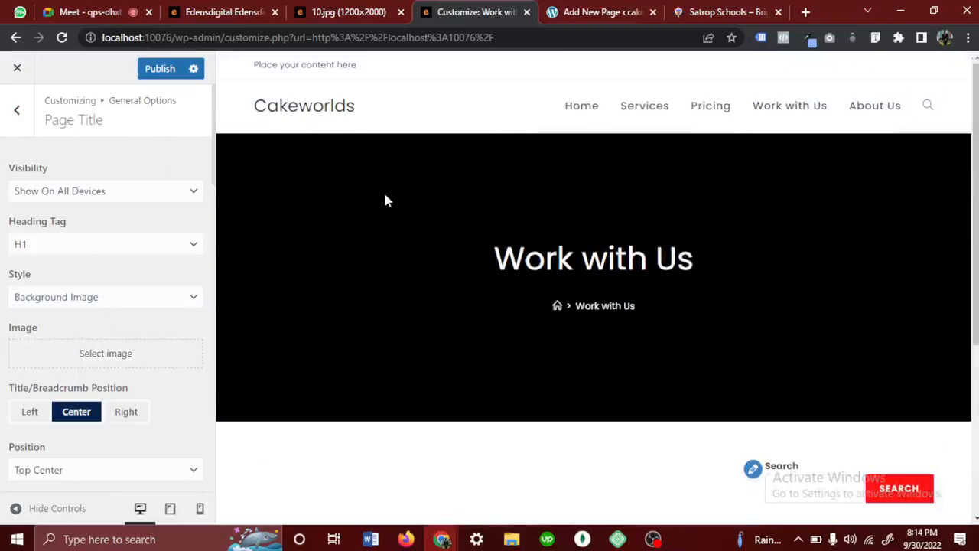
pyautogui.scroll(-2, 110, 295)
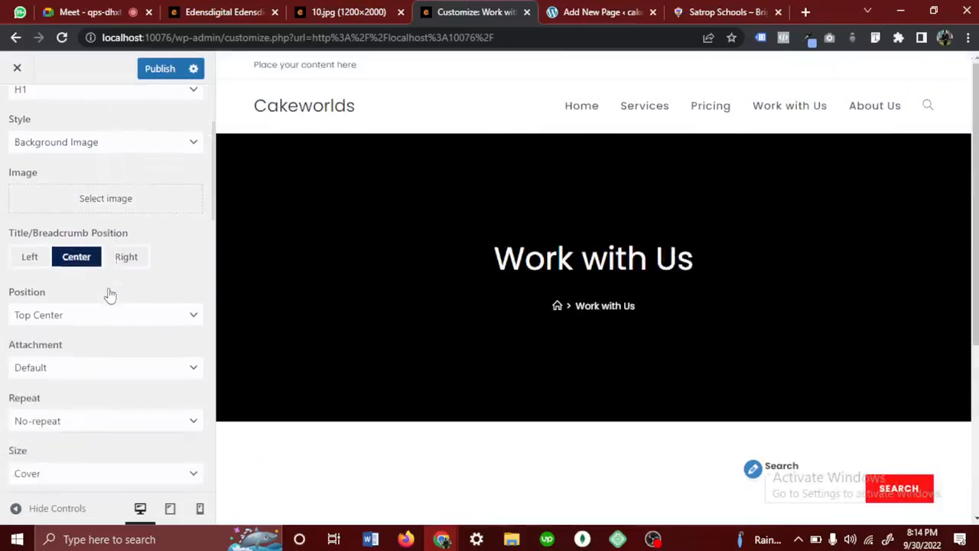
pyautogui.scroll(-3, 22, 409)
pyautogui.scroll(3, 100, 146)
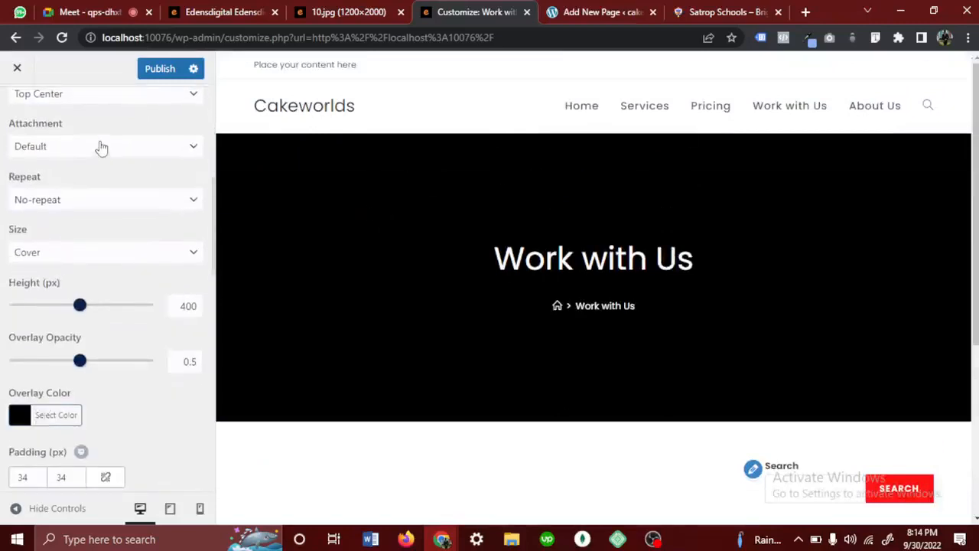
pyautogui.scroll(1, 96, 157)
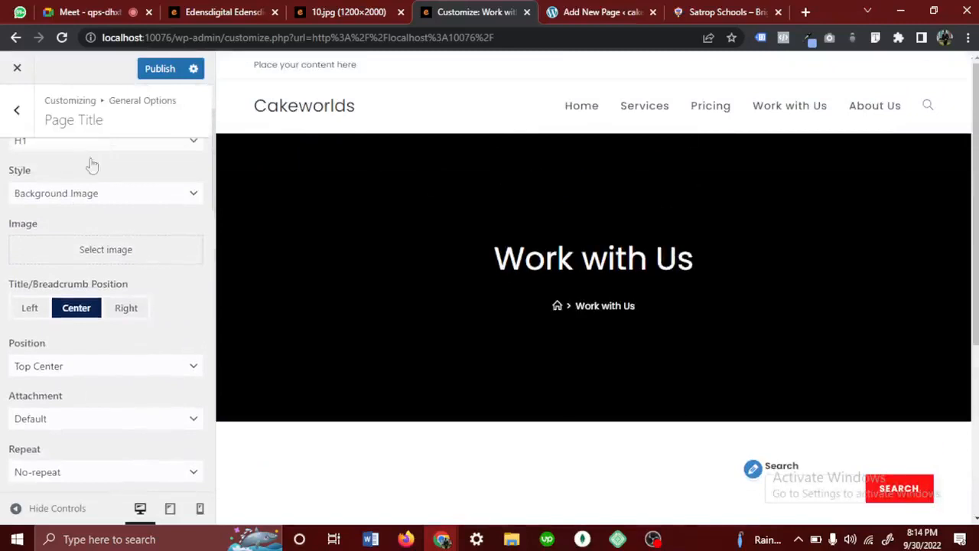
pyautogui.click(110, 250)
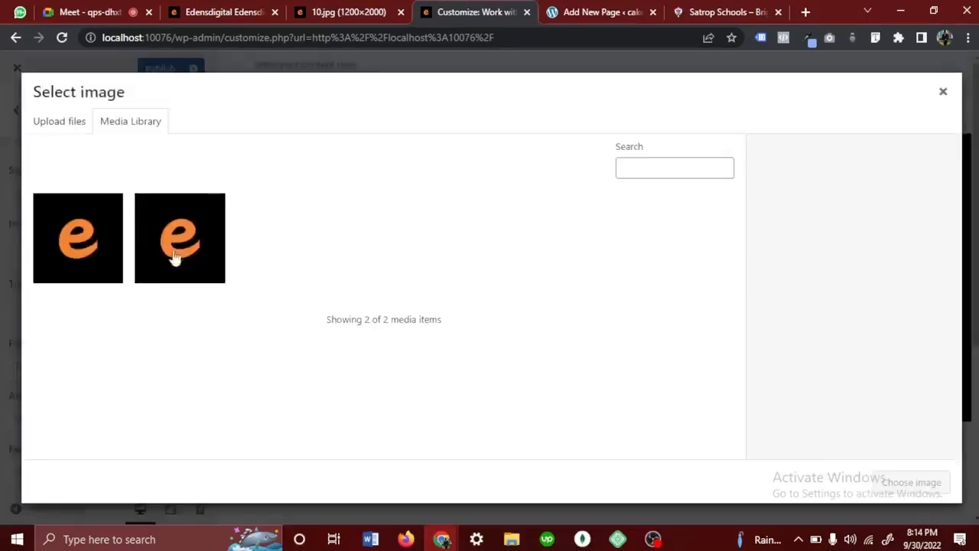
pyautogui.click(66, 127)
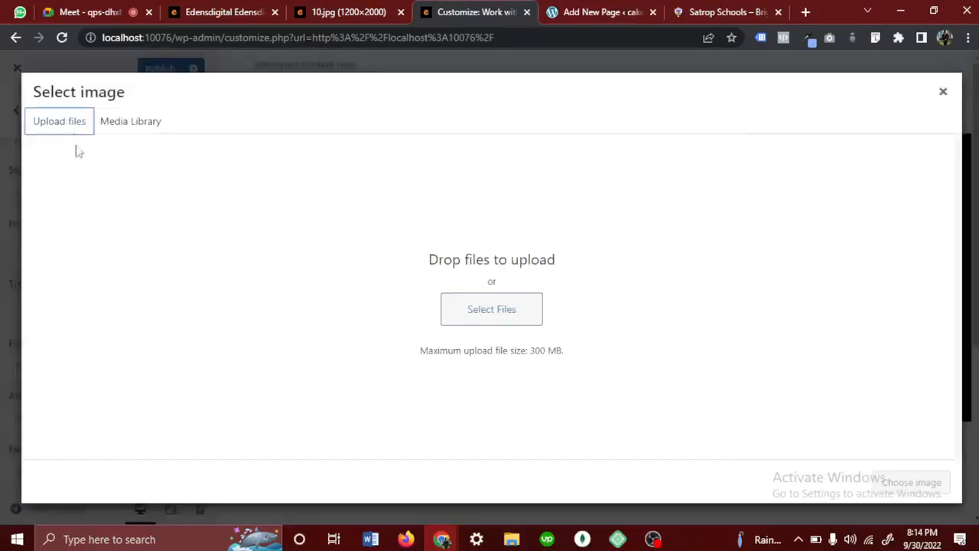
pyautogui.click(462, 308)
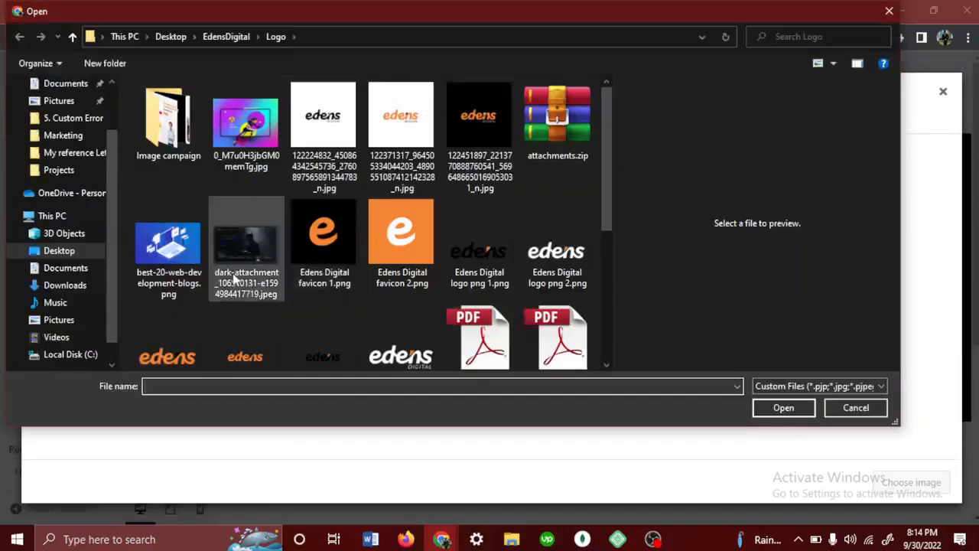
# - Browse the available images in the file chooser and open the Wallpaper folder inside Pictures
pyautogui.scroll(-3, 394, 260)
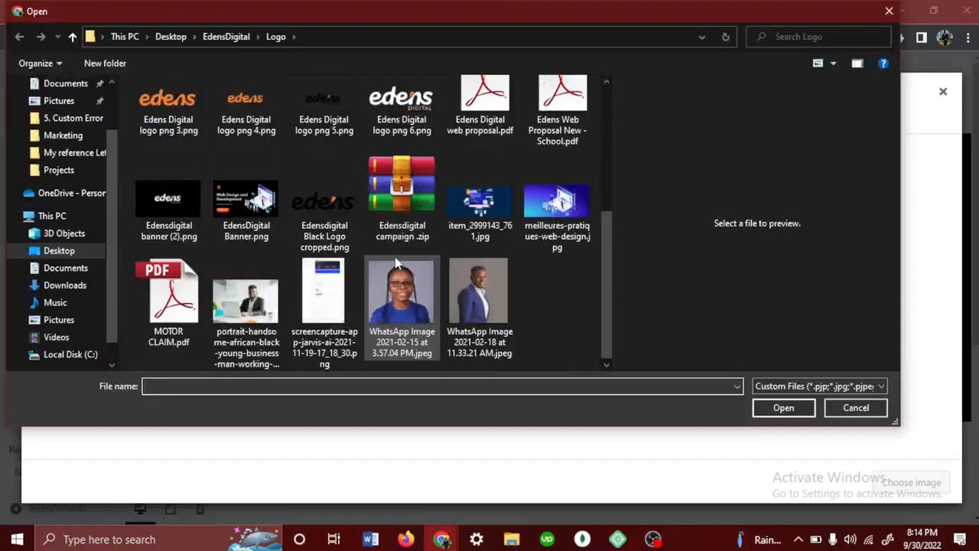
pyautogui.scroll(3, 394, 257)
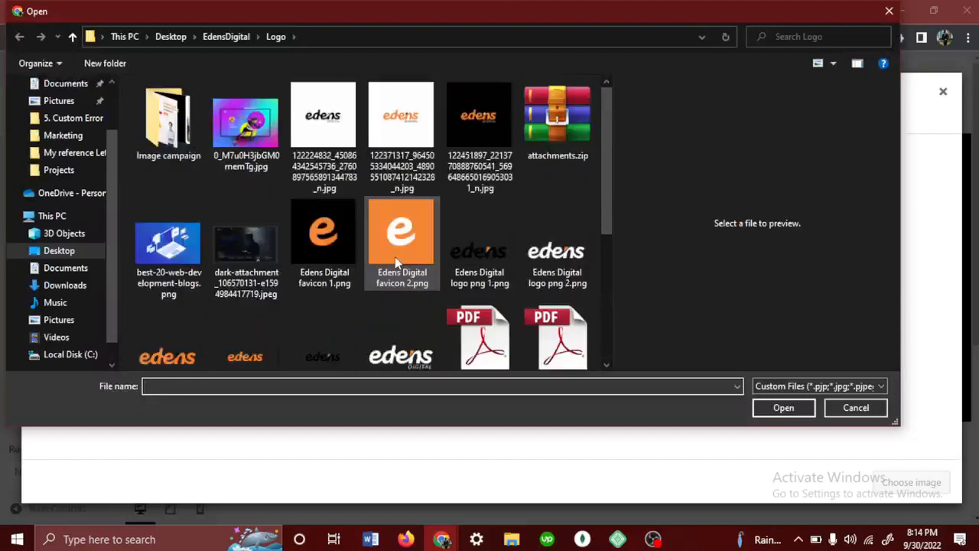
pyautogui.click(55, 107)
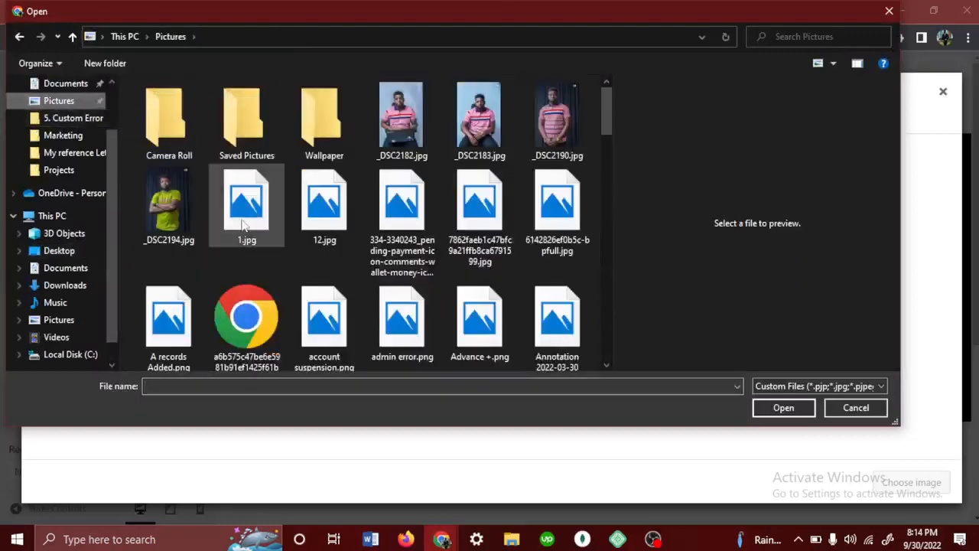
pyautogui.scroll(-5, 243, 224)
pyautogui.scroll(3, 243, 223)
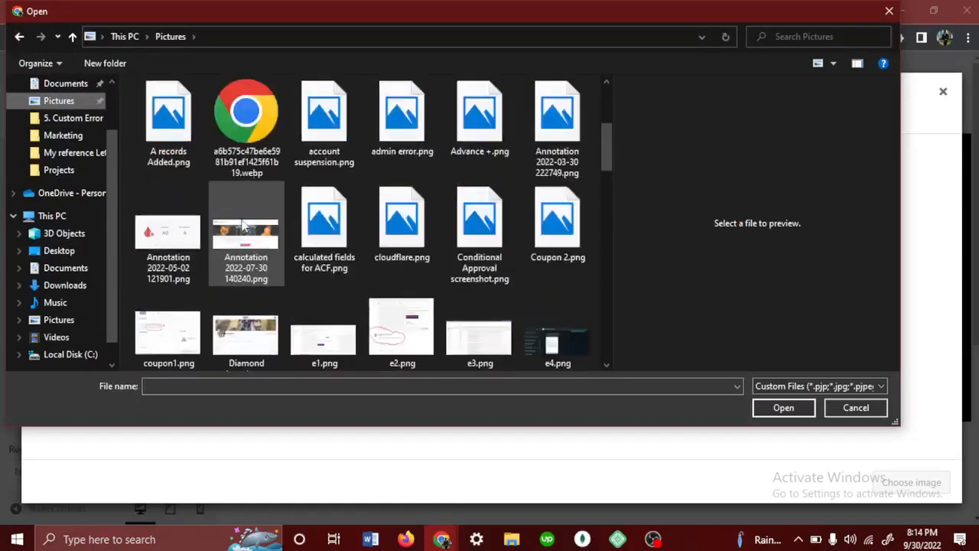
pyautogui.scroll(3, 243, 223)
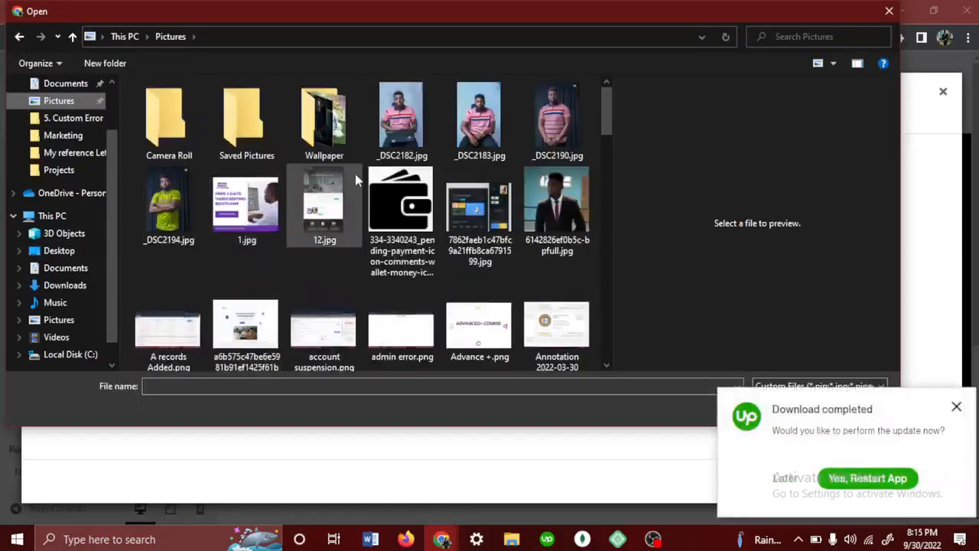
pyautogui.doubleClick(329, 111)
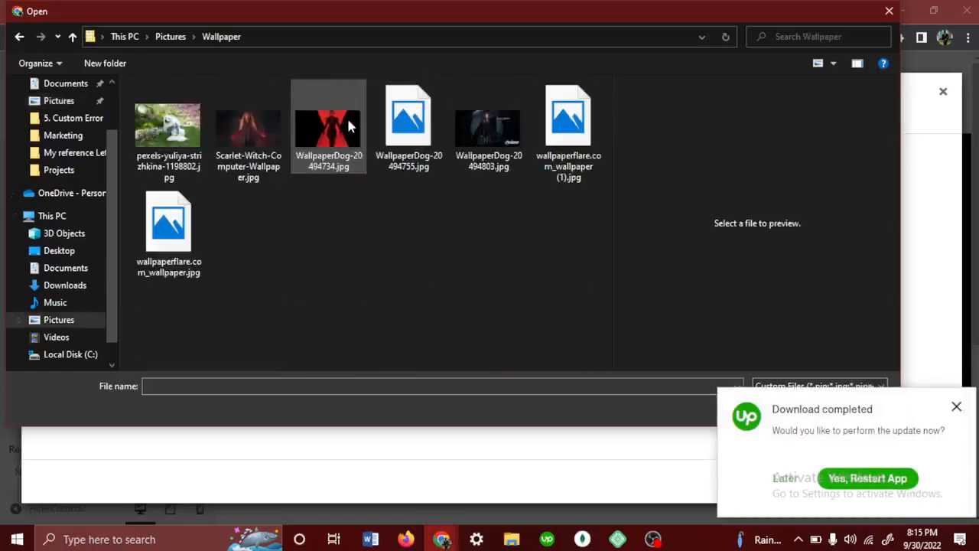
# - Upload the Pexels photo of the white dog and apply it as the Page Title background image, dismissing the update notification
pyautogui.click(170, 137)
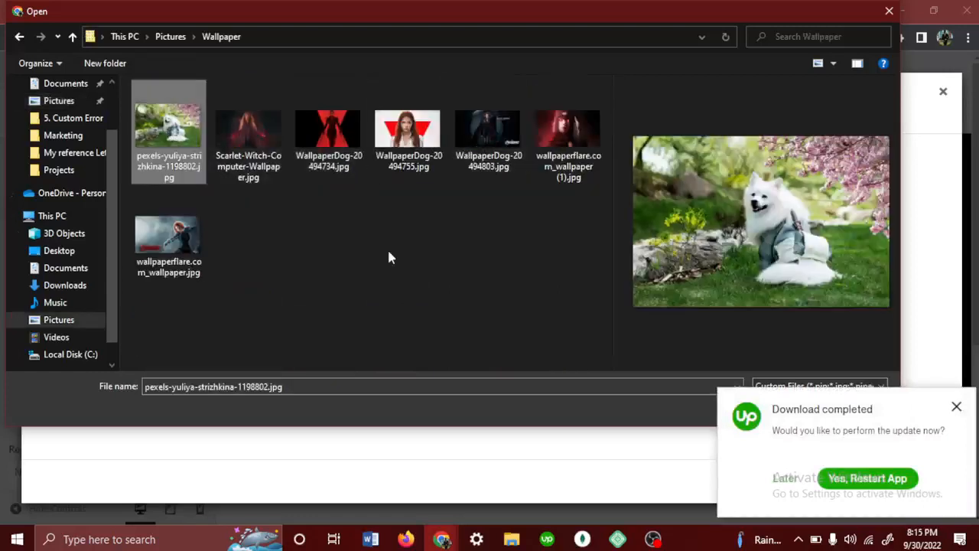
pyautogui.click(956, 406)
pyautogui.click(783, 407)
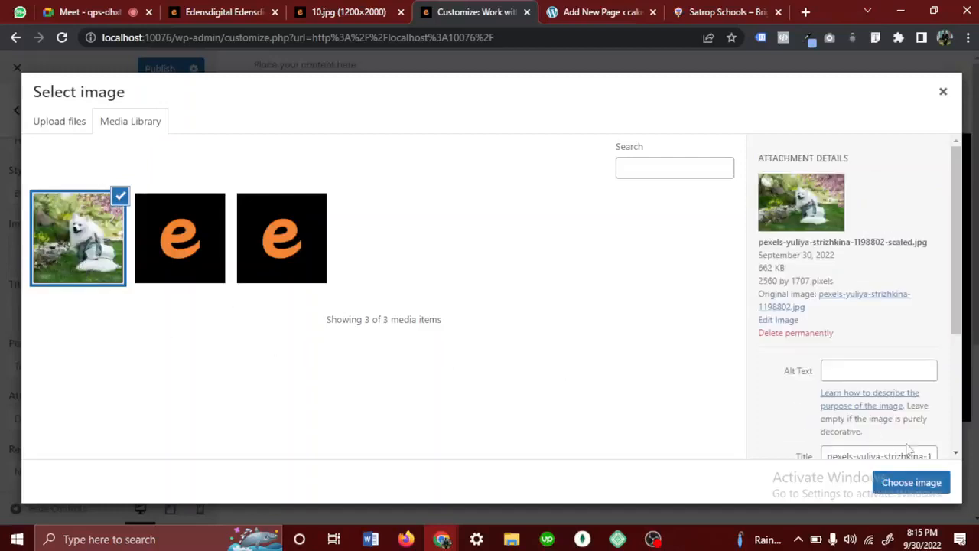
pyautogui.click(913, 484)
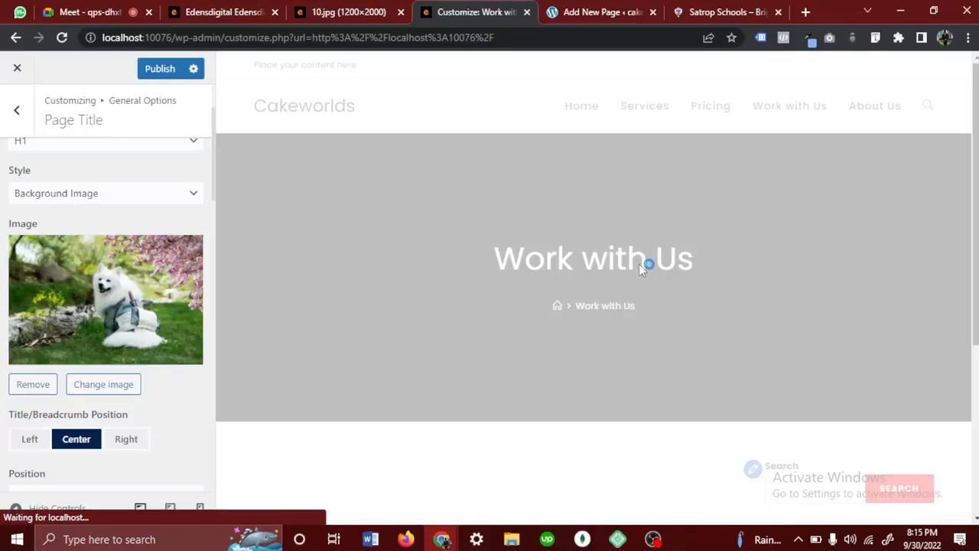
# - Compare the page title background with the 10.jpg reference design and preview the Work with Us page with the Customizer controls temporarily hidden
pyautogui.click(369, 10)
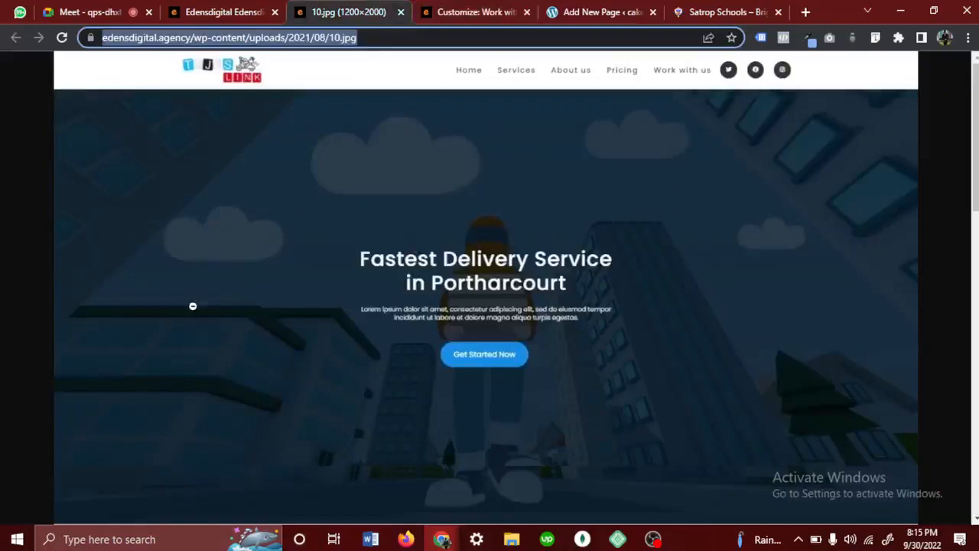
pyautogui.click(492, 15)
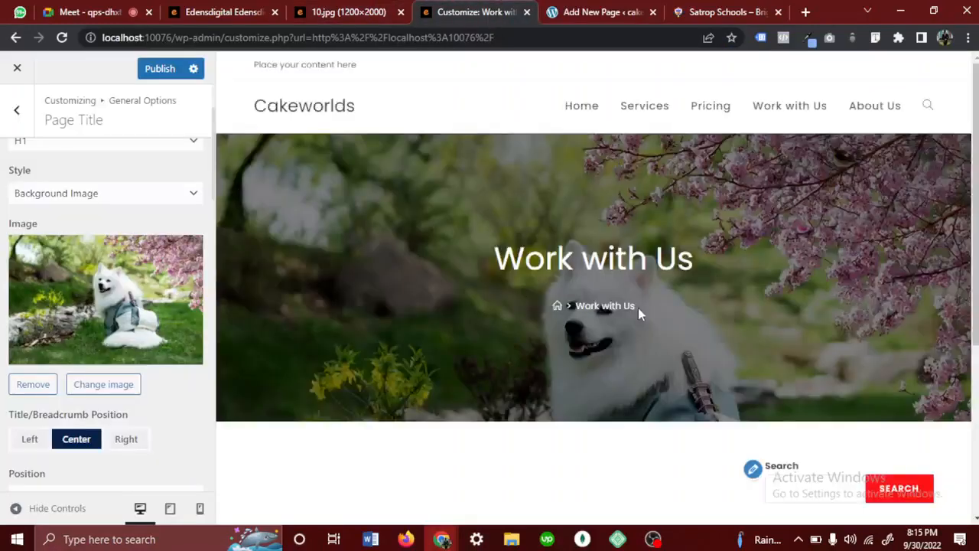
pyautogui.scroll(-3, 640, 313)
pyautogui.scroll(3, 640, 314)
pyautogui.scroll(-3, 548, 240)
pyautogui.scroll(3, 548, 240)
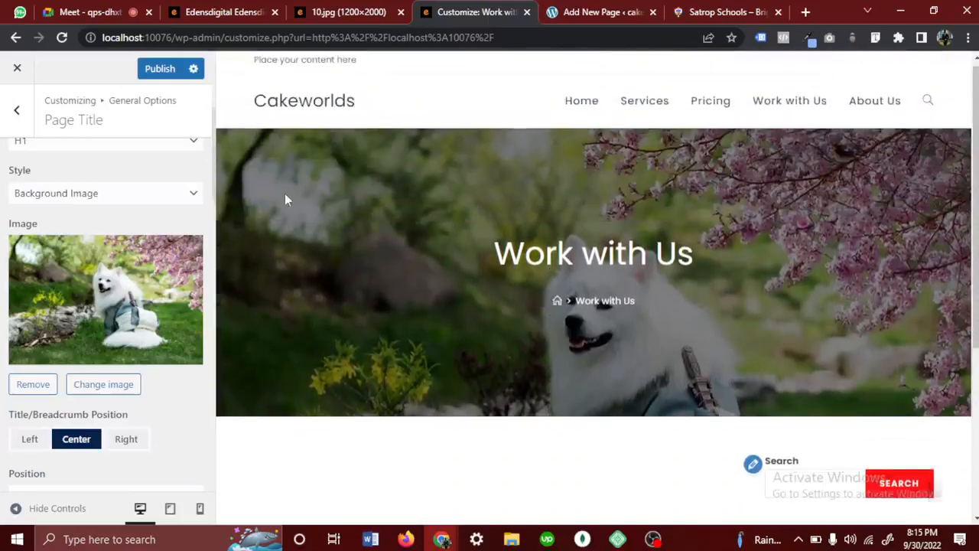
pyautogui.click(17, 511)
pyautogui.scroll(-3, 245, 402)
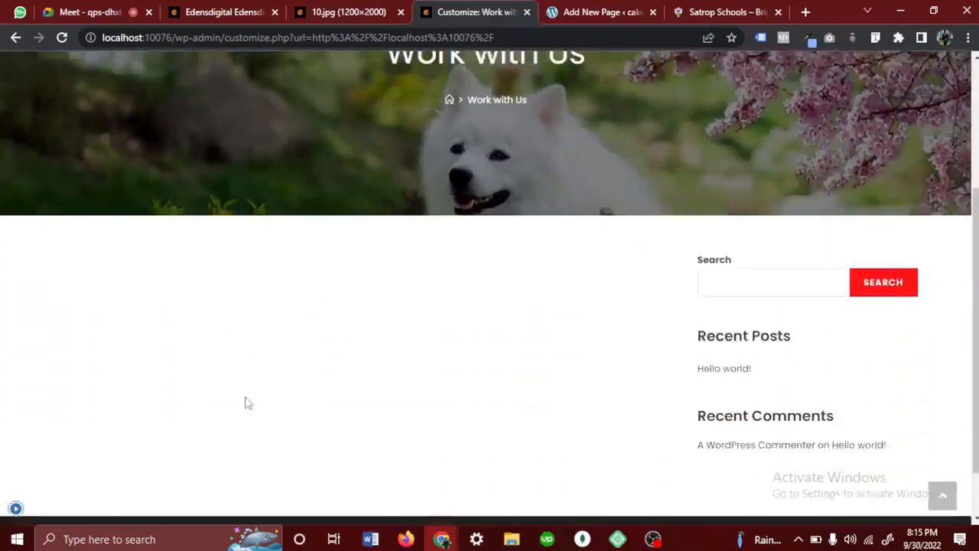
pyautogui.scroll(3, 244, 403)
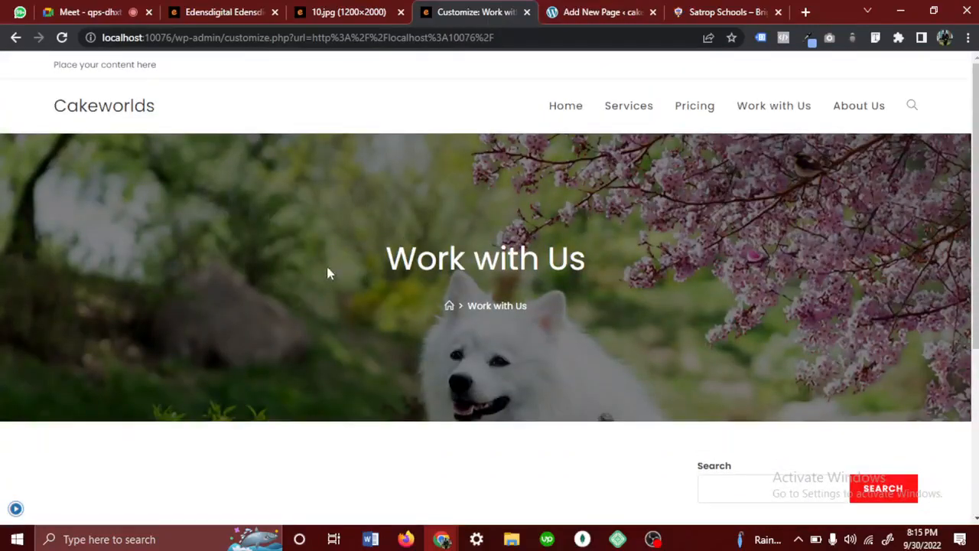
pyautogui.click(15, 508)
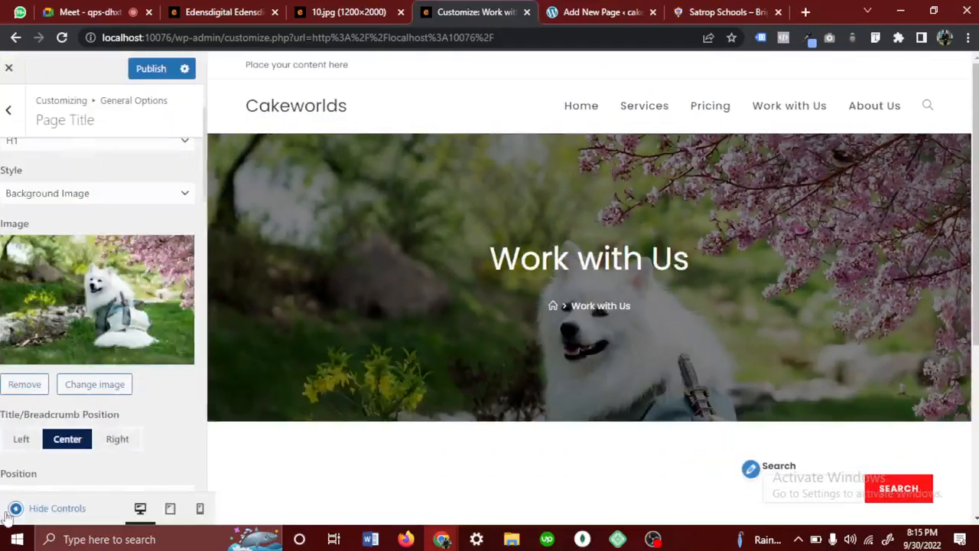
# - Set the Page Title Visibility to Hide On All Devices and compare the header with the 10.jpg reference design
pyautogui.scroll(-1, 153, 329)
pyautogui.scroll(2, 153, 328)
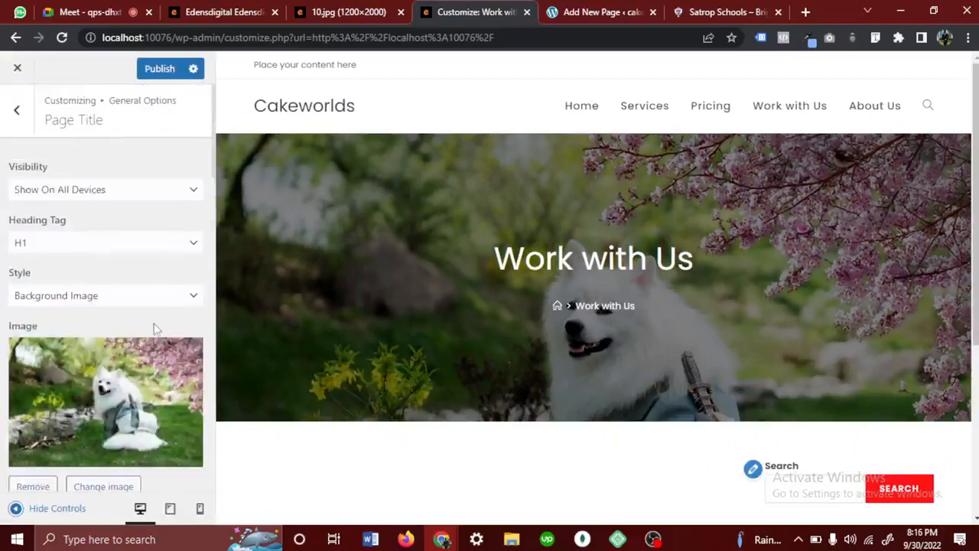
pyautogui.click(116, 198)
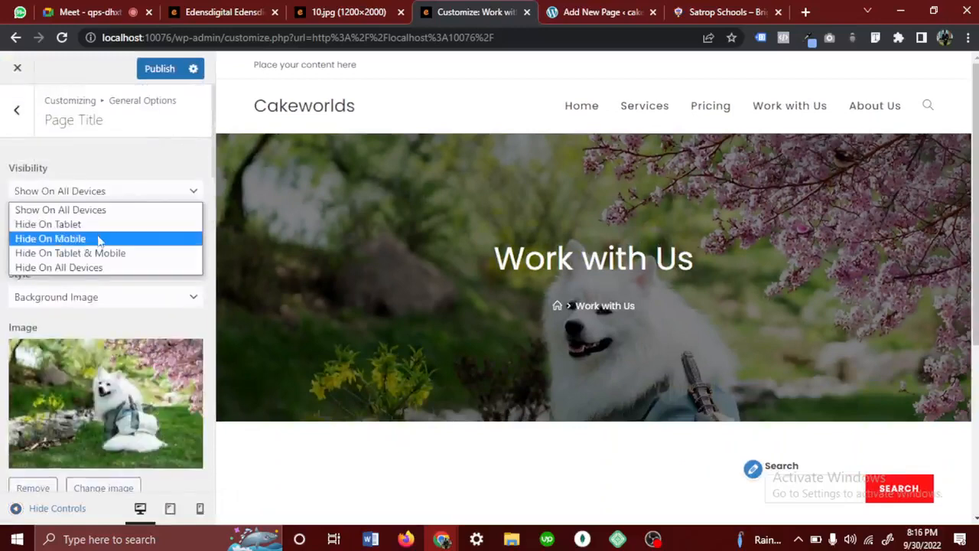
pyautogui.click(74, 269)
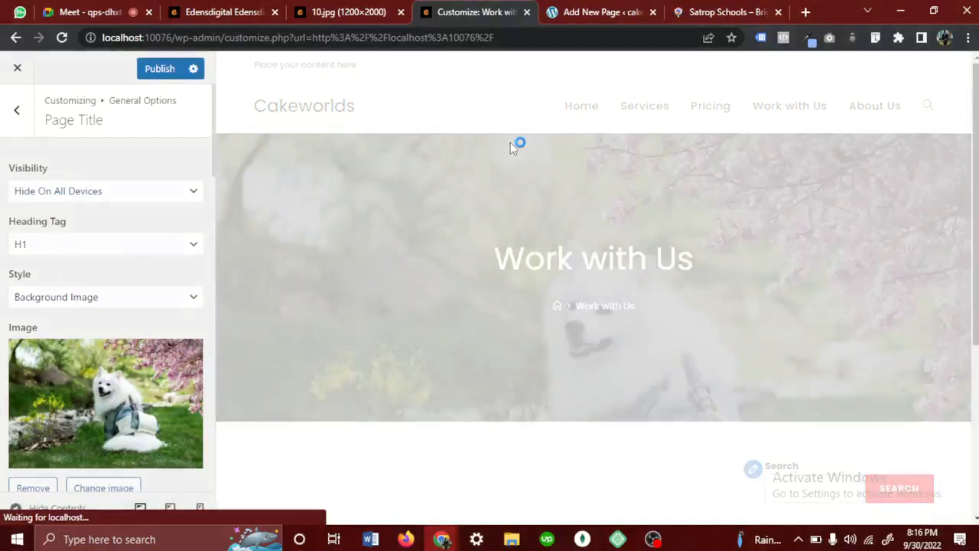
pyautogui.click(342, 15)
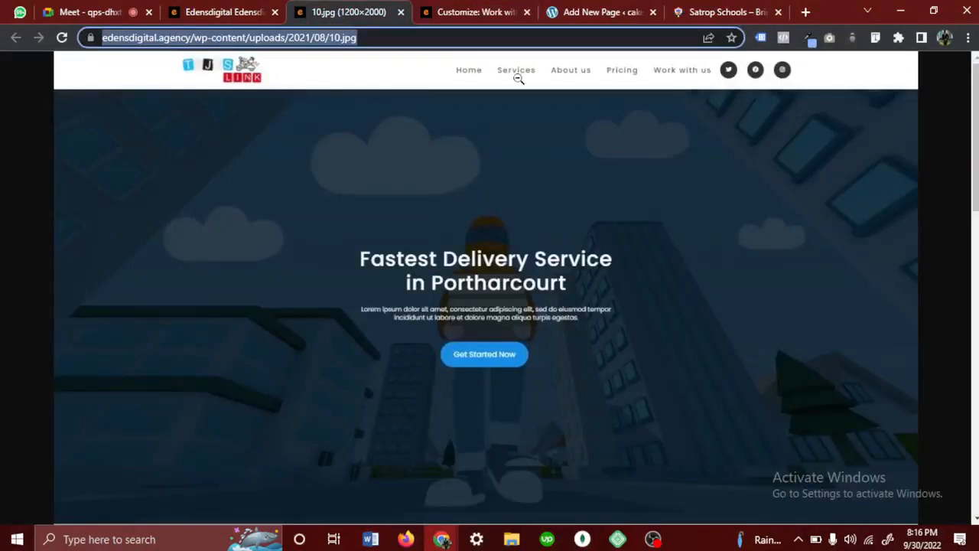
pyautogui.click(481, 14)
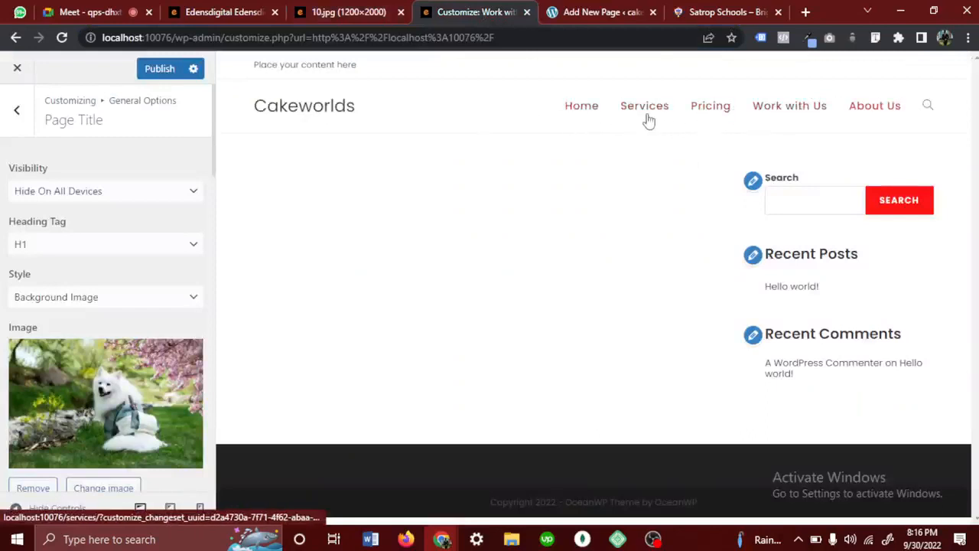
# - Leave the Page Title settings and examine the Satrop Schools homepage as an example, dismissing its popup, before returning to the Customizer
pyautogui.click(16, 128)
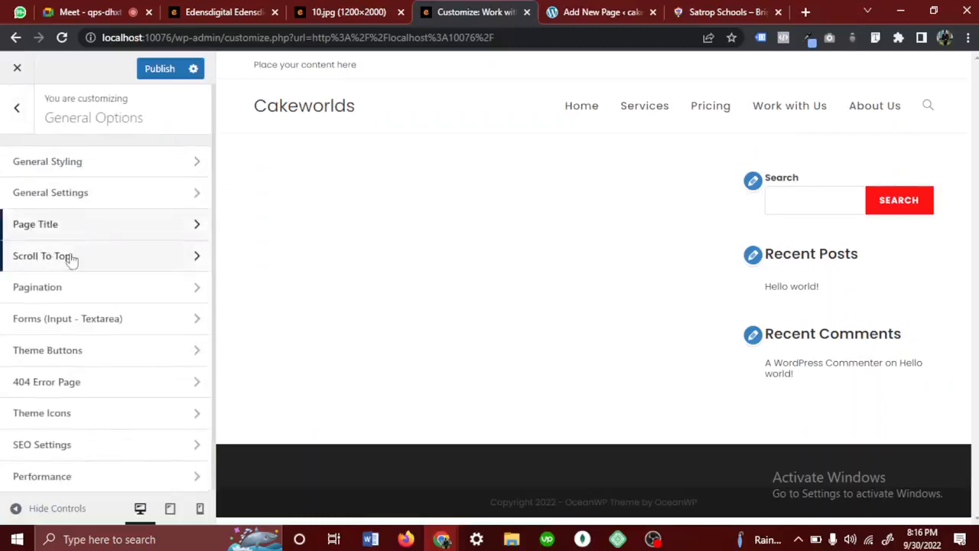
pyautogui.click(692, 12)
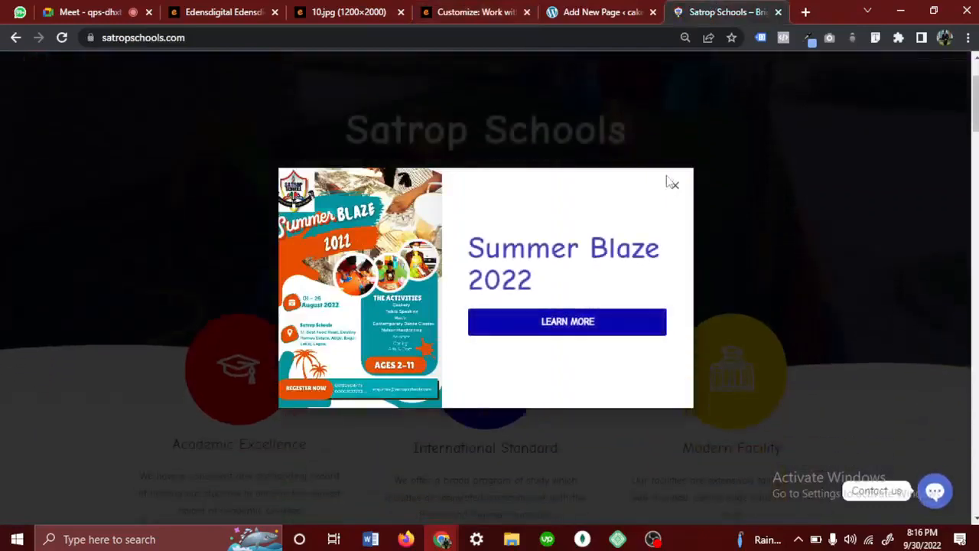
pyautogui.click(722, 291)
pyautogui.scroll(-10, 775, 387)
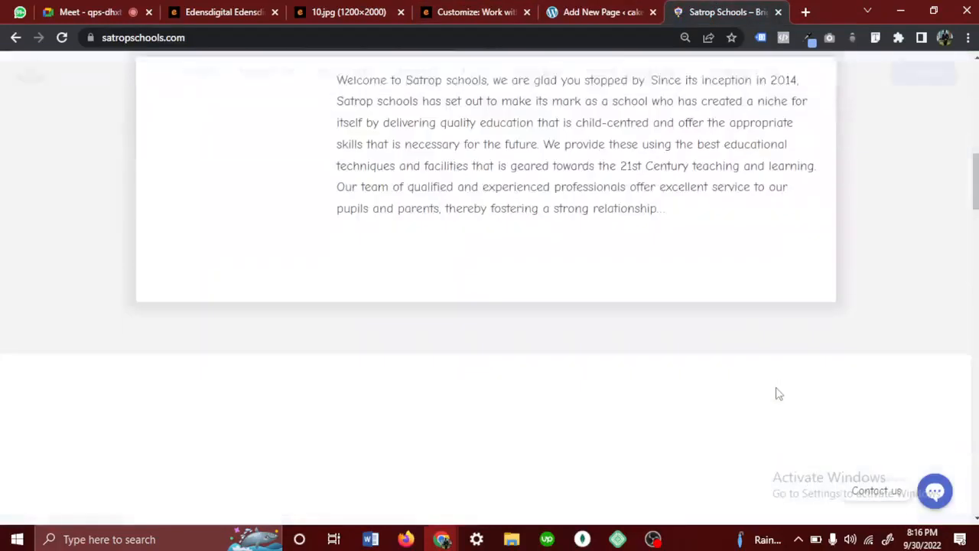
pyautogui.scroll(10, 726, 153)
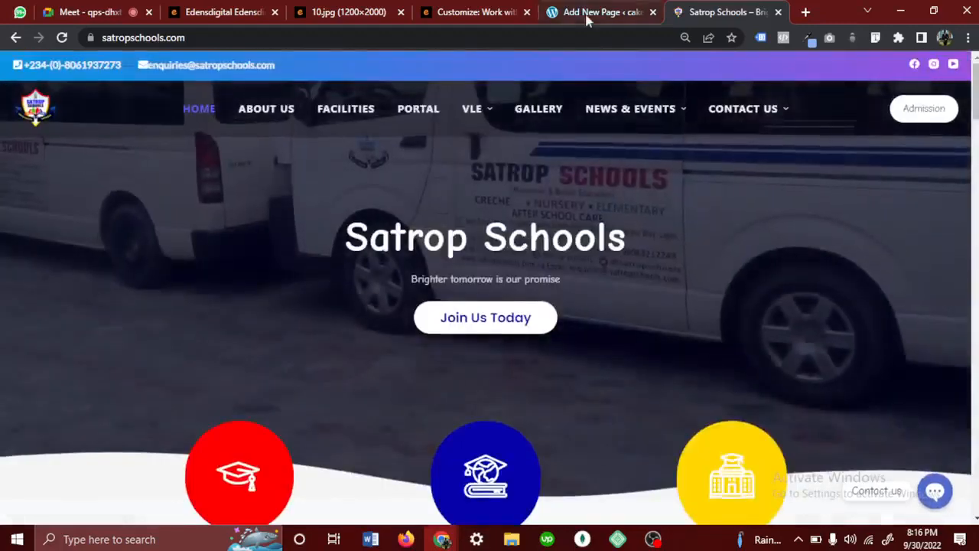
pyautogui.click(596, 12)
pyautogui.click(489, 12)
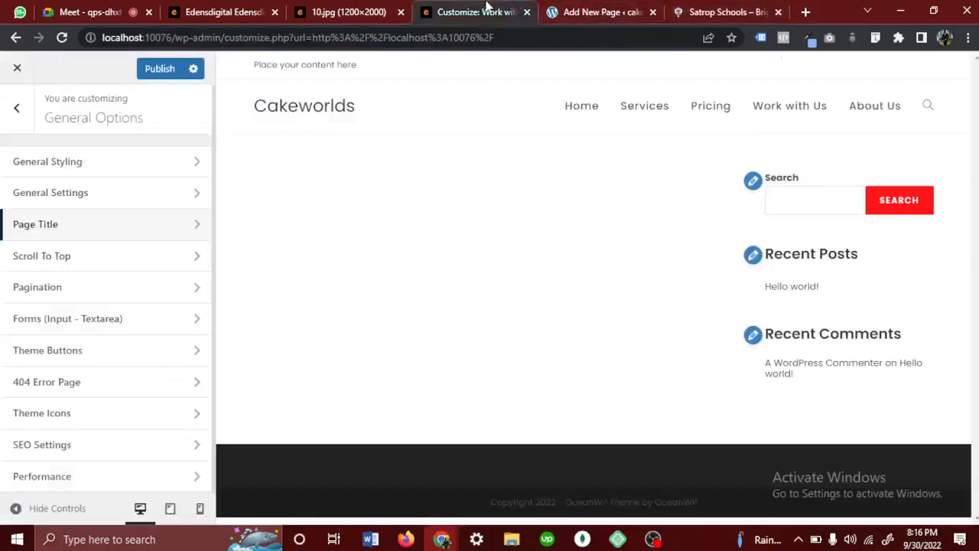
# - In the Scroll To Top settings, choose the thin upward chevron as Arrow Icon and check it on the Hello world! post
pyautogui.click(145, 260)
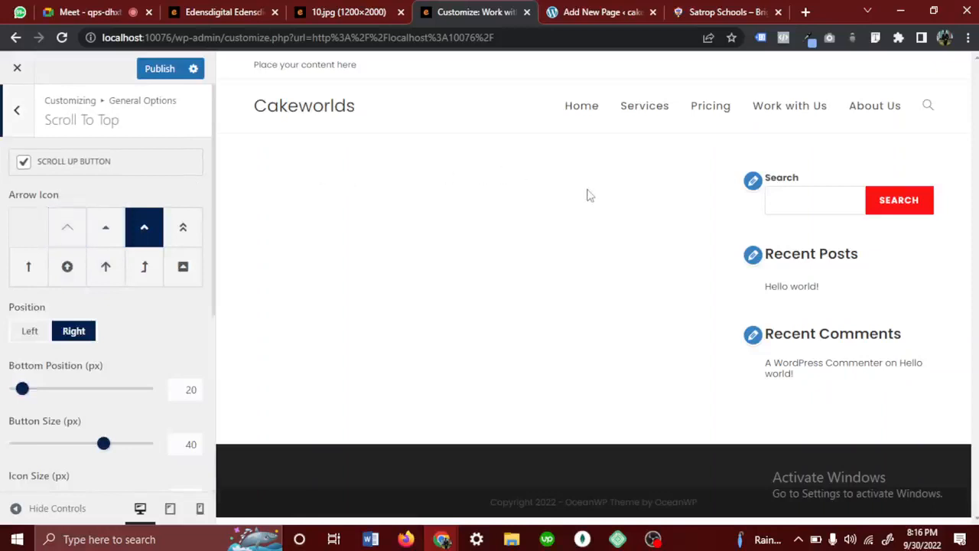
pyautogui.click(809, 288)
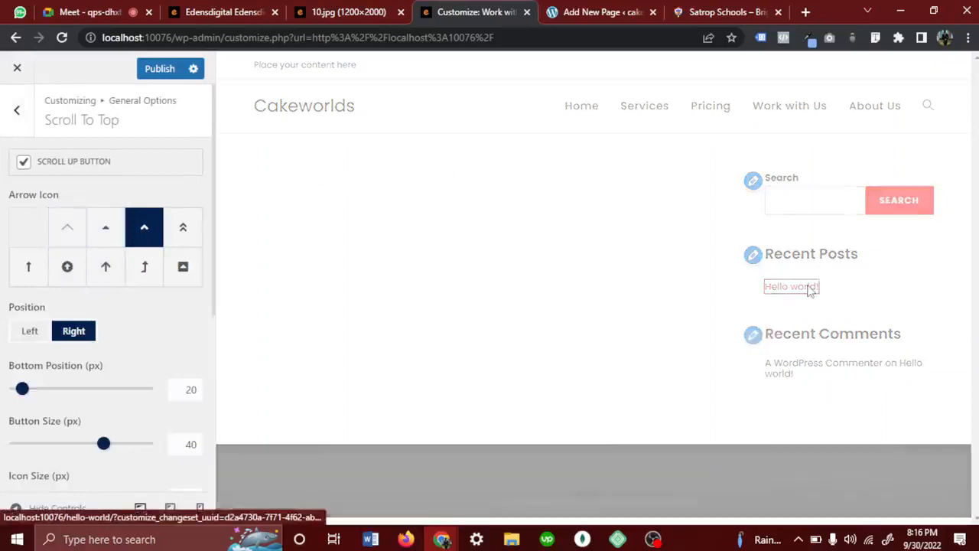
pyautogui.click(79, 219)
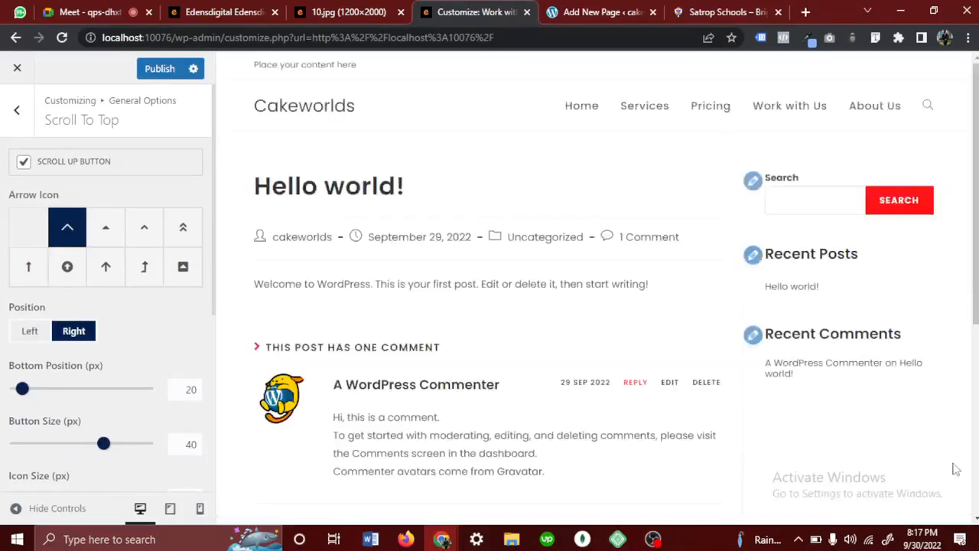
pyautogui.scroll(-5, 955, 469)
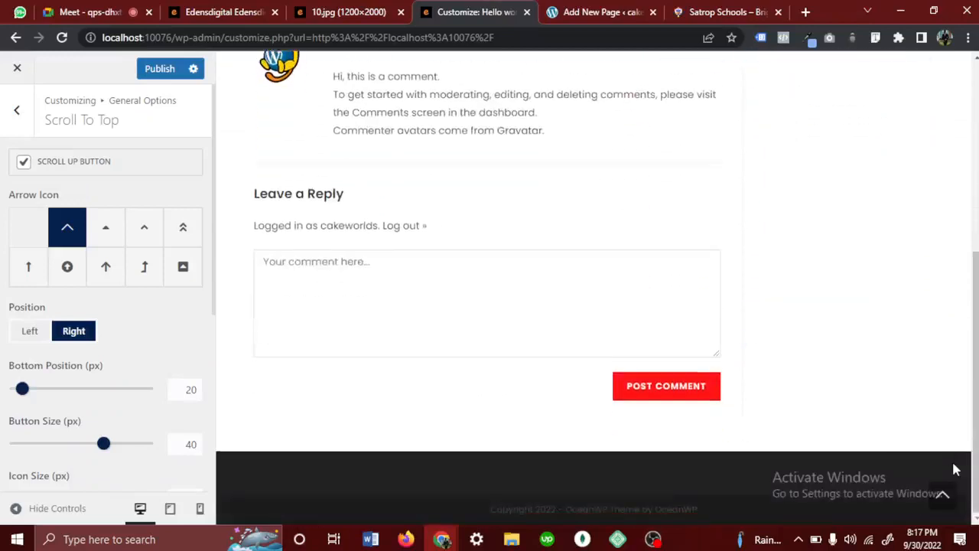
pyautogui.scroll(1, 955, 469)
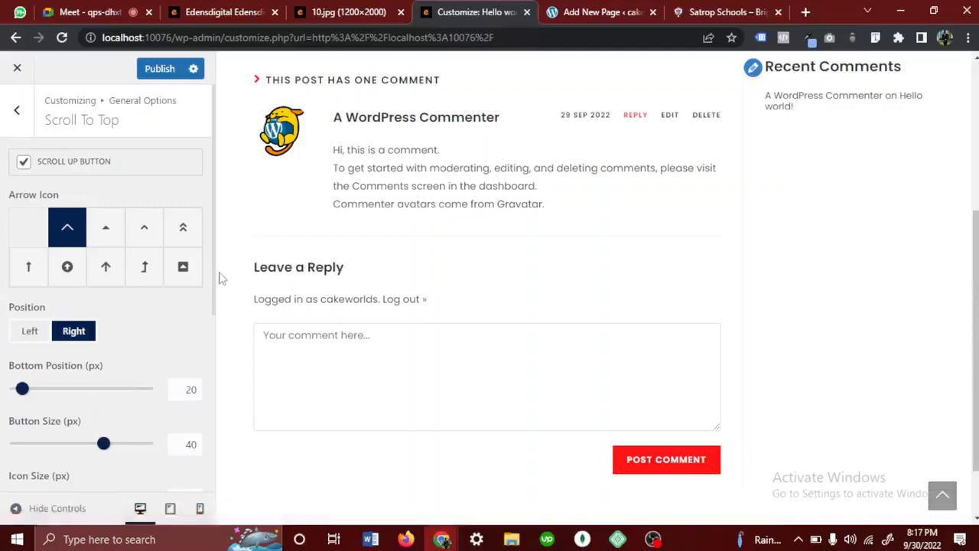
# - Set the scroll-up button's Bottom Position to 51 px, Button Size to 39 px and Icon Size to 22 px
pyautogui.scroll(-1, 87, 338)
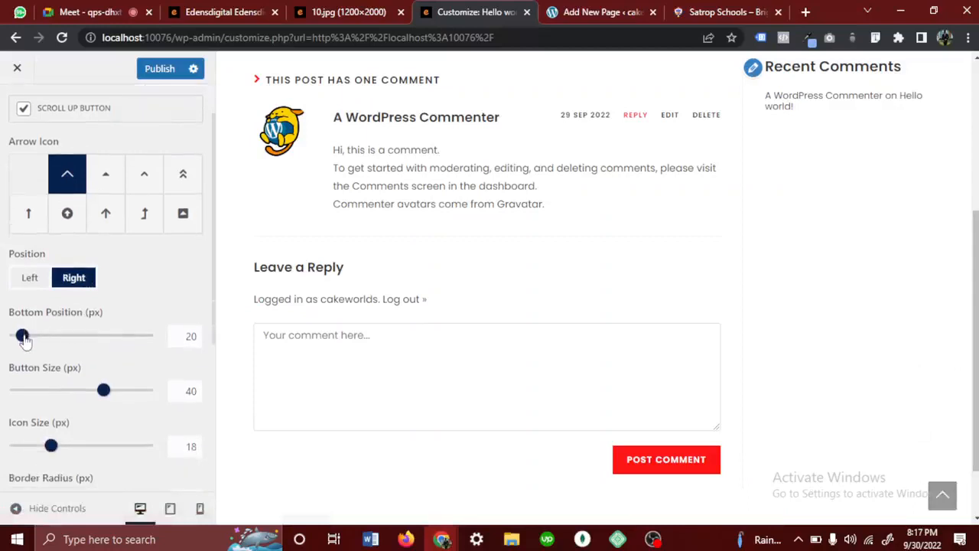
pyautogui.moveTo(23, 335); pyautogui.dragTo(48, 344)
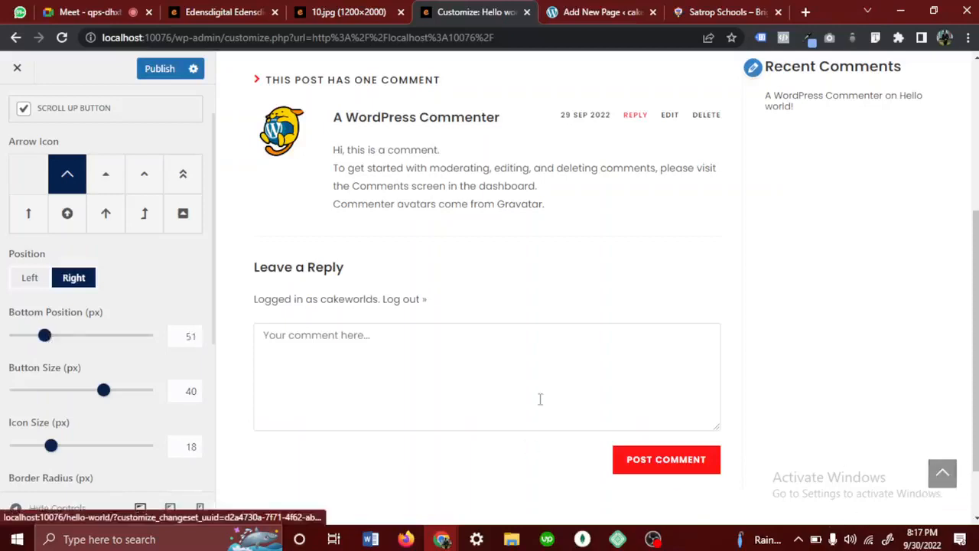
pyautogui.moveTo(102, 391); pyautogui.dragTo(92, 399)
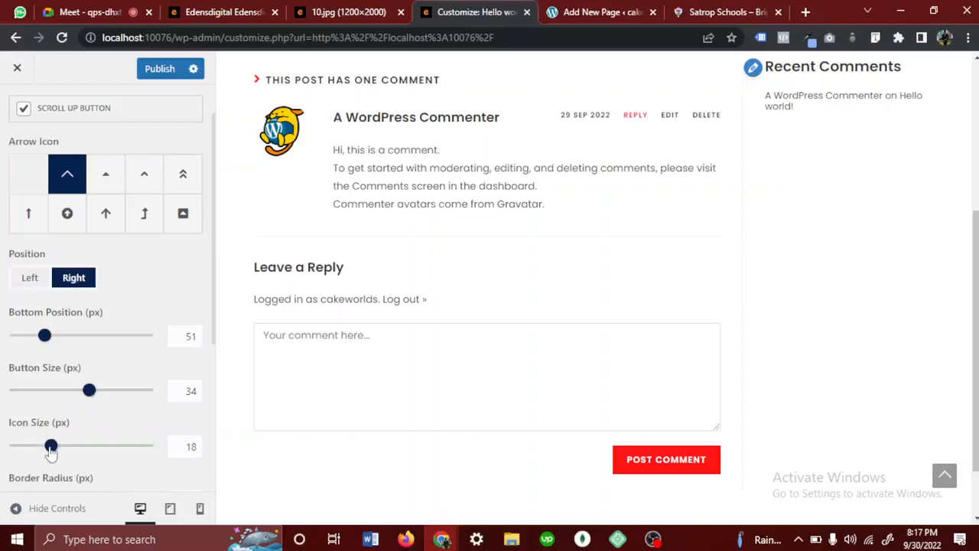
pyautogui.moveTo(50, 450); pyautogui.dragTo(61, 449)
pyautogui.moveTo(90, 391); pyautogui.dragTo(100, 390)
# - Set the scroll-up button's Background Color to the red preset #dd3333
pyautogui.scroll(-1, 110, 396)
pyautogui.scroll(-2, 110, 397)
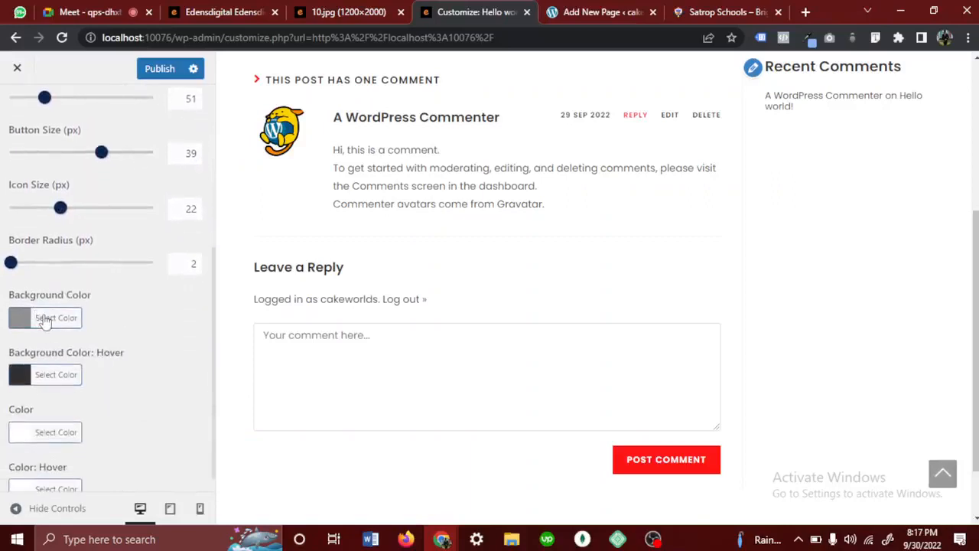
pyautogui.click(45, 320)
pyautogui.scroll(-2, 60, 414)
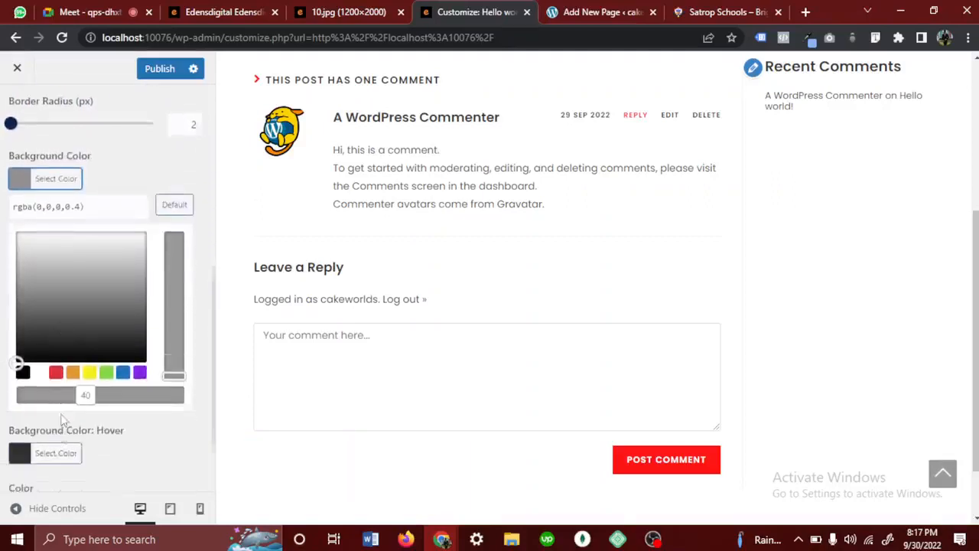
pyautogui.click(55, 343)
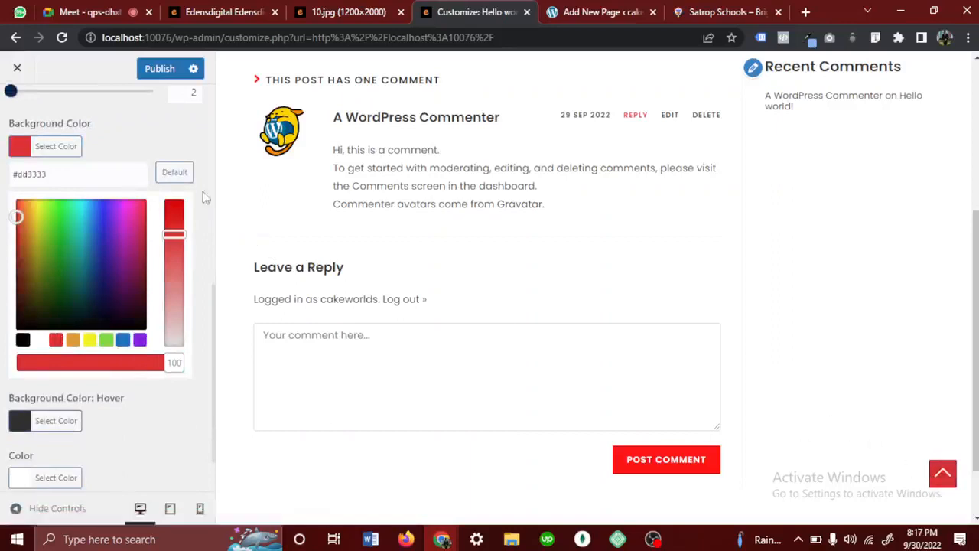
pyautogui.click(151, 131)
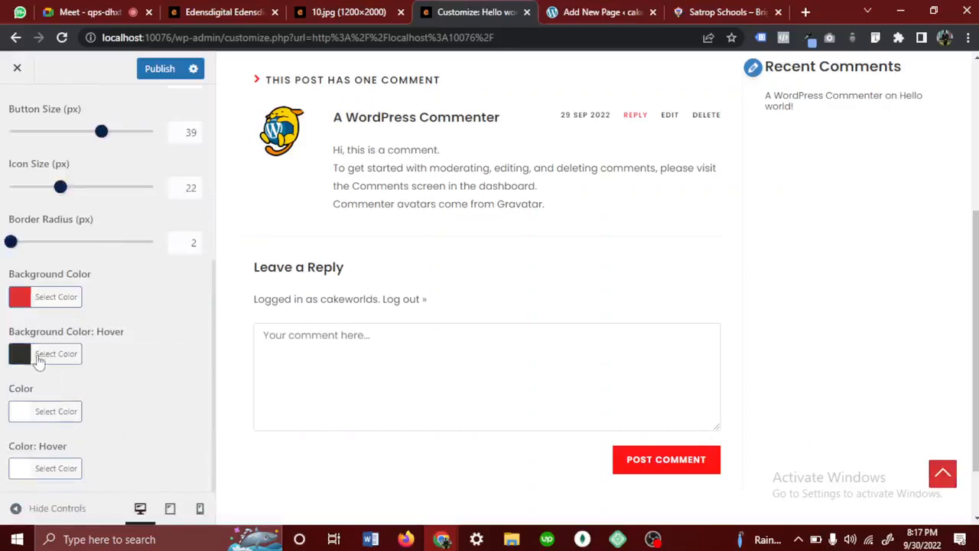
# - Try the purple preset #8224e3 as the scroll-up button's hover background colour and restore the default
pyautogui.click(39, 358)
pyautogui.scroll(-3, 70, 470)
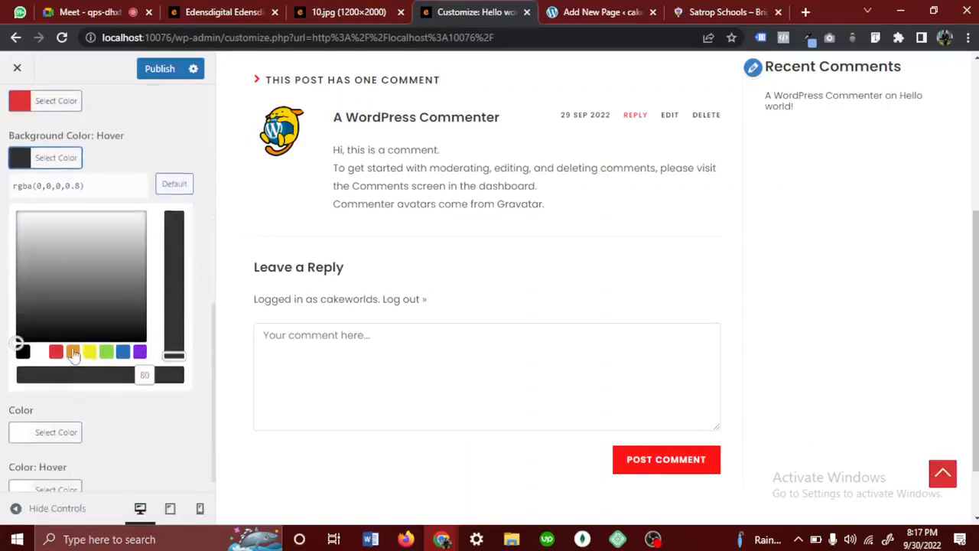
pyautogui.click(139, 351)
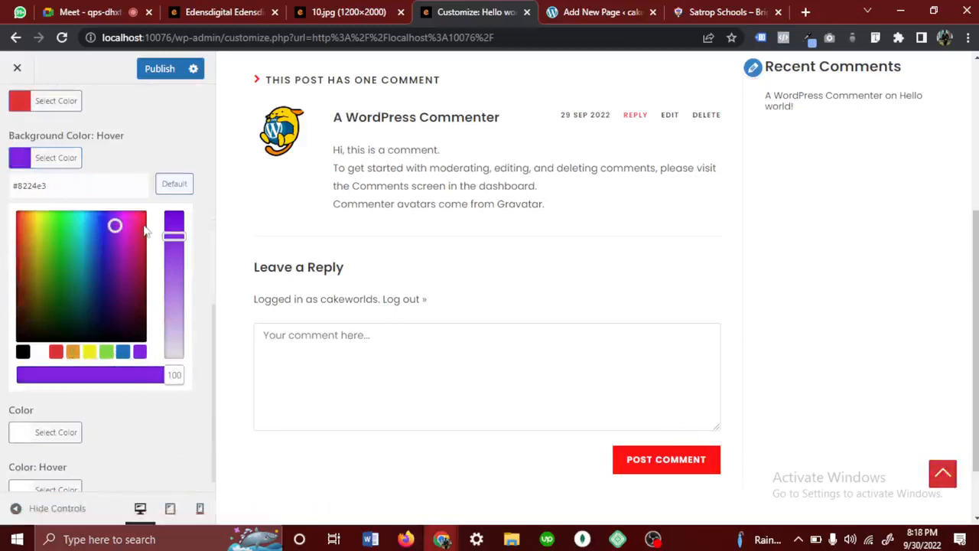
pyautogui.click(176, 186)
# - Publish the Customizer changes, load the Home page in the preview and return to the main list of Customizer sections
pyautogui.scroll(4, 131, 192)
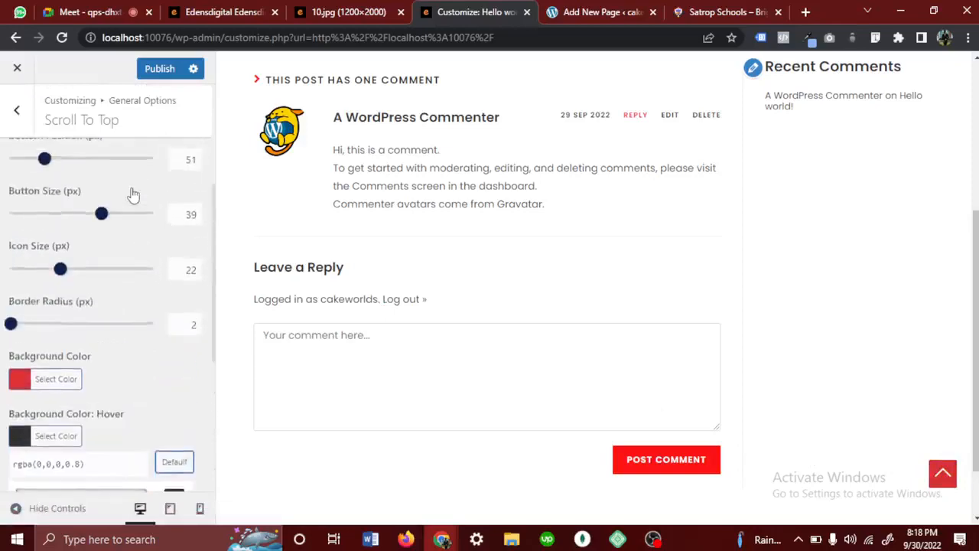
pyautogui.scroll(3, 133, 195)
pyautogui.click(157, 69)
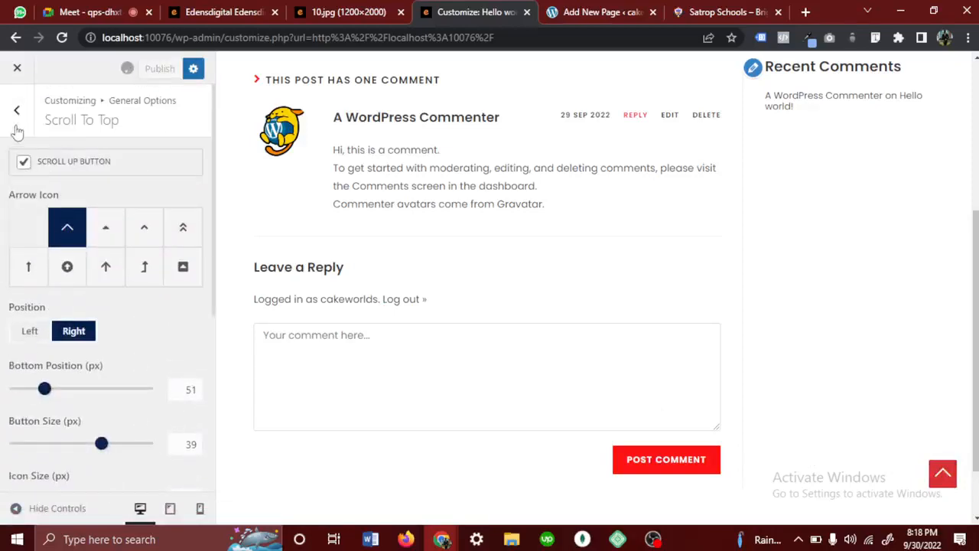
pyautogui.click(16, 110)
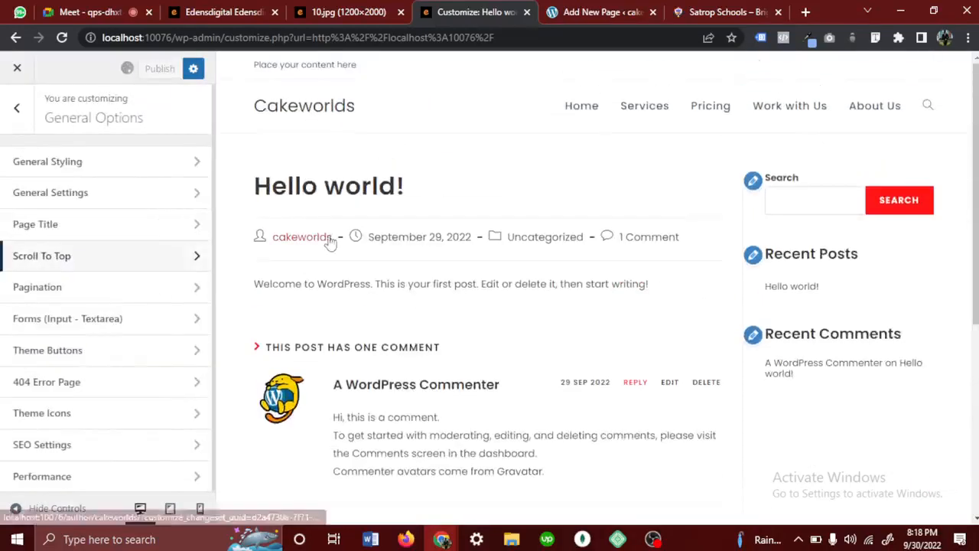
pyautogui.click(581, 108)
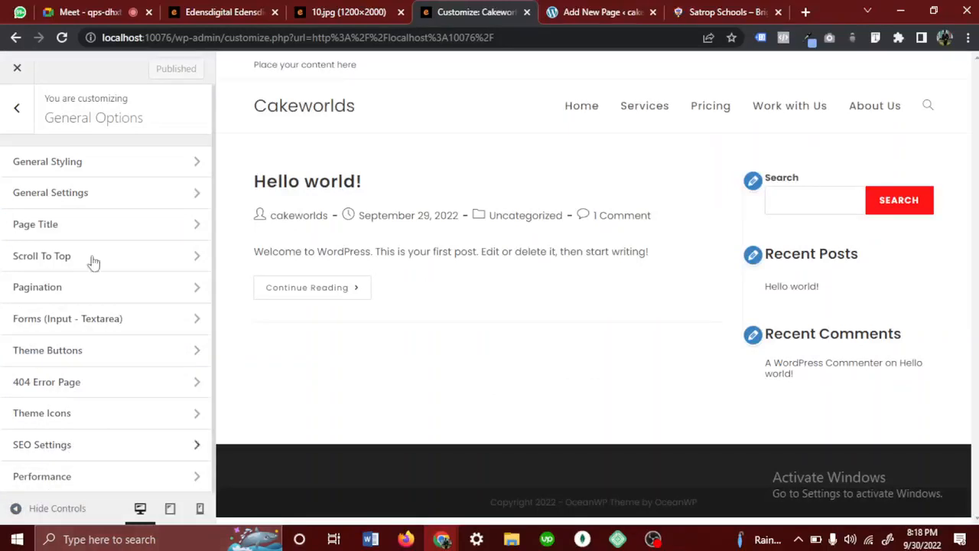
pyautogui.click(26, 112)
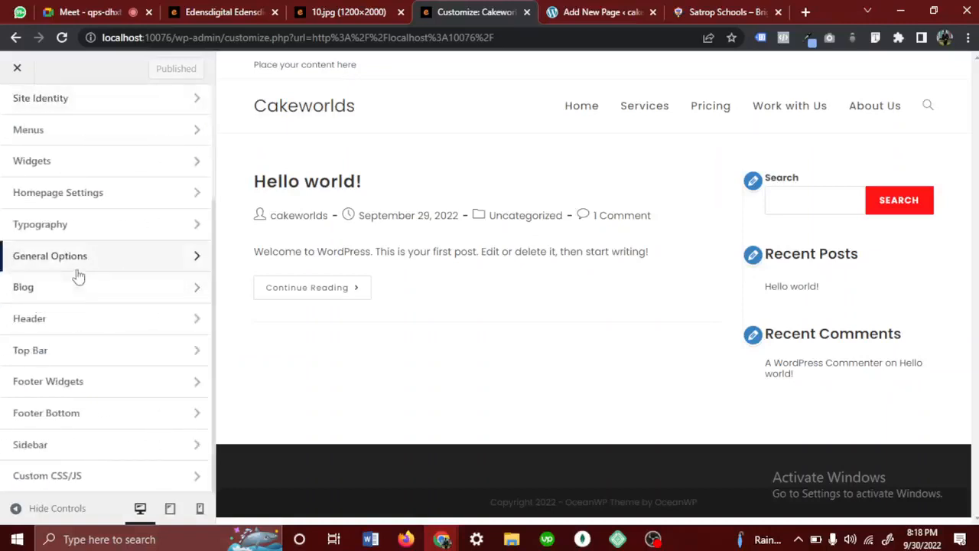
# - Open the General settings of the Header section and bring up the available header styles
pyautogui.click(50, 329)
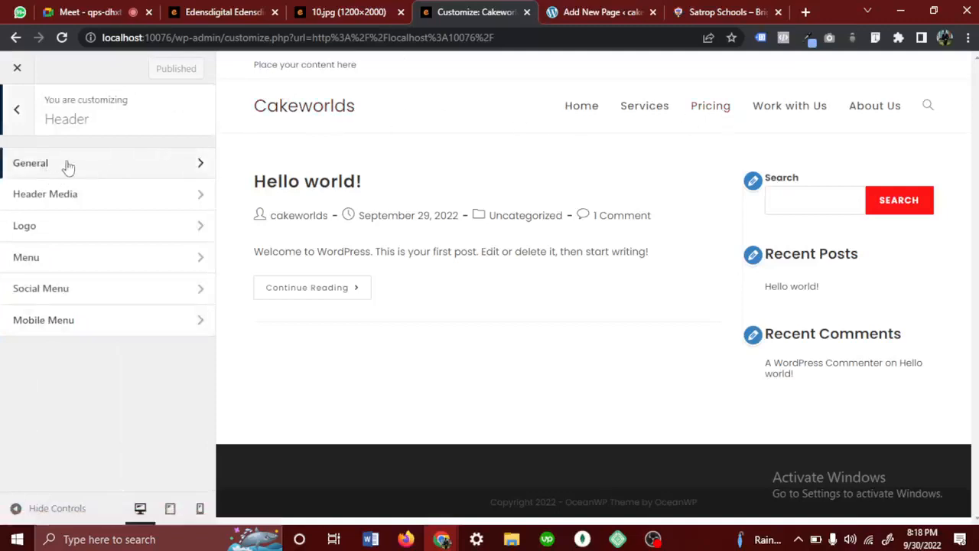
pyautogui.click(45, 170)
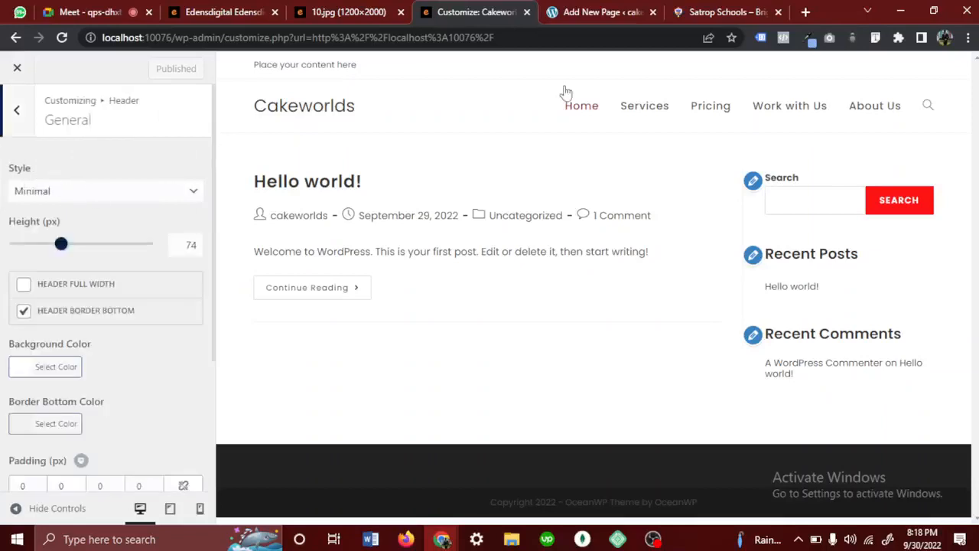
pyautogui.click(117, 194)
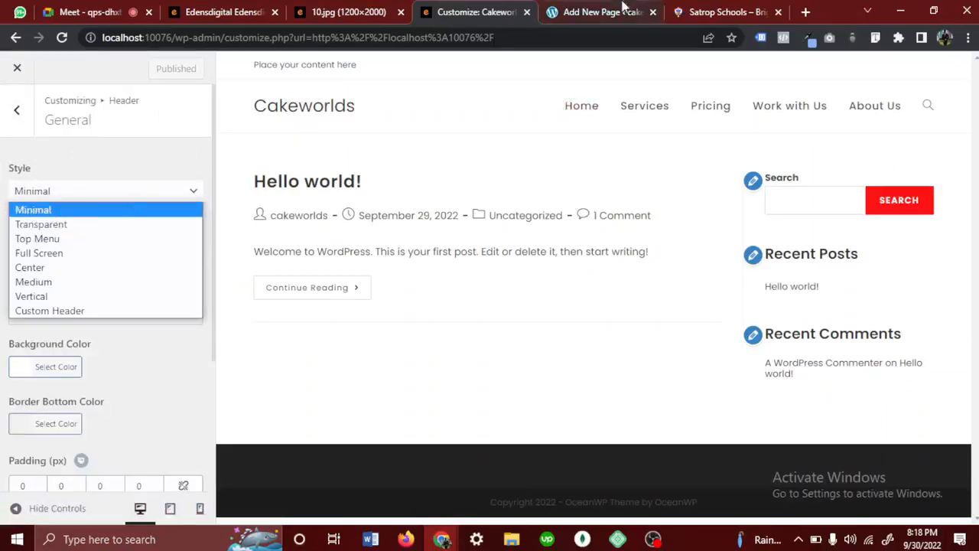
# - Switch to the Satrop Schools website and examine its transparent header with the logo, navigation menu and Admission button
pyautogui.click(739, 10)
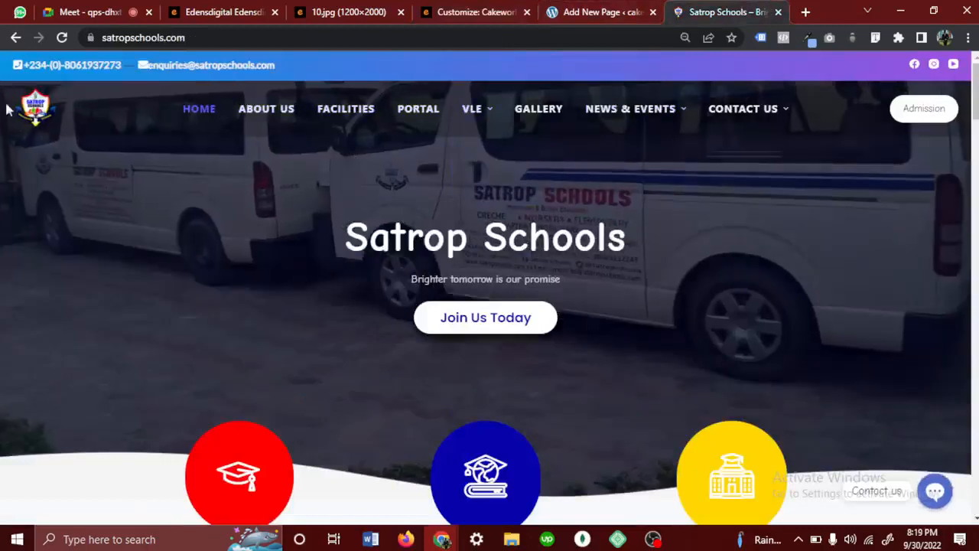
pyautogui.moveTo(3, 78); pyautogui.dragTo(158, 111)
pyautogui.click(222, 159)
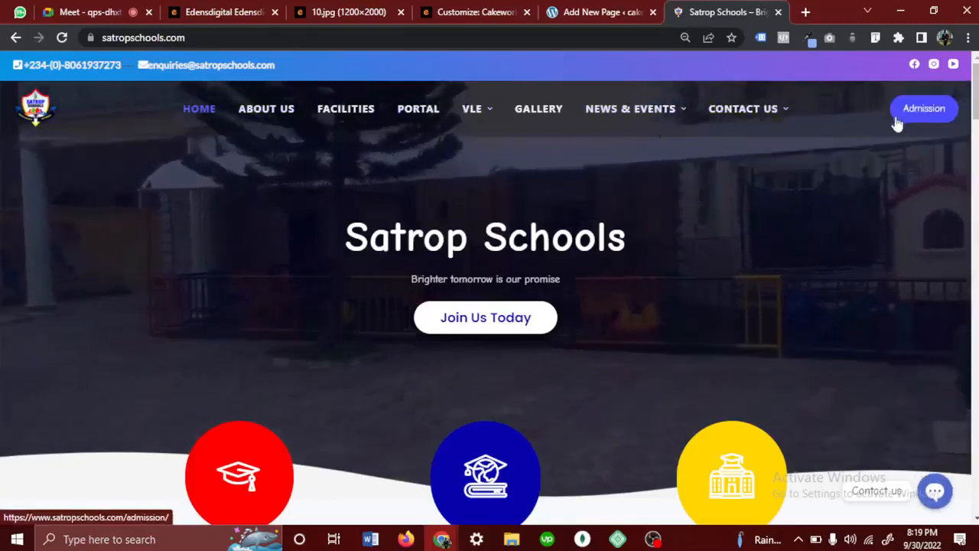
pyautogui.moveTo(634, 147)
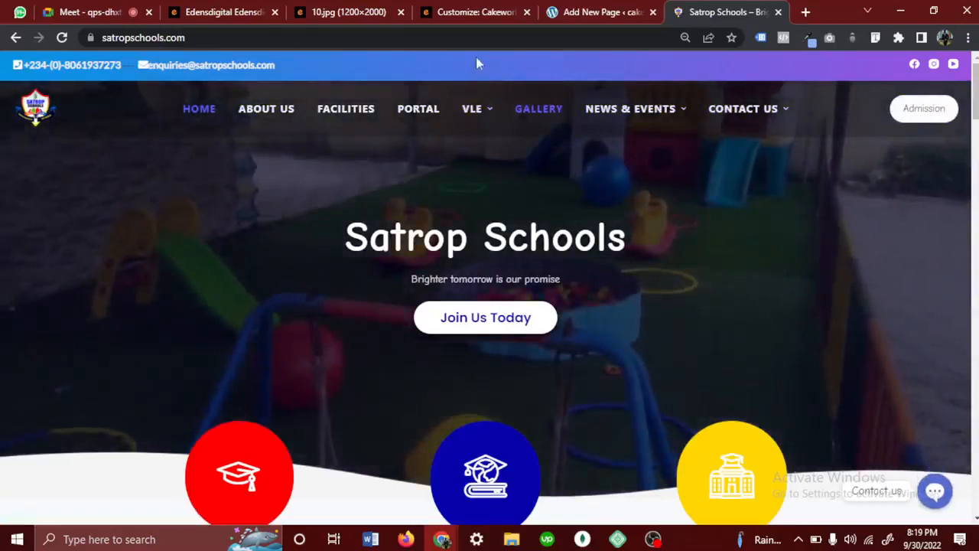
pyautogui.moveTo(477, 167)
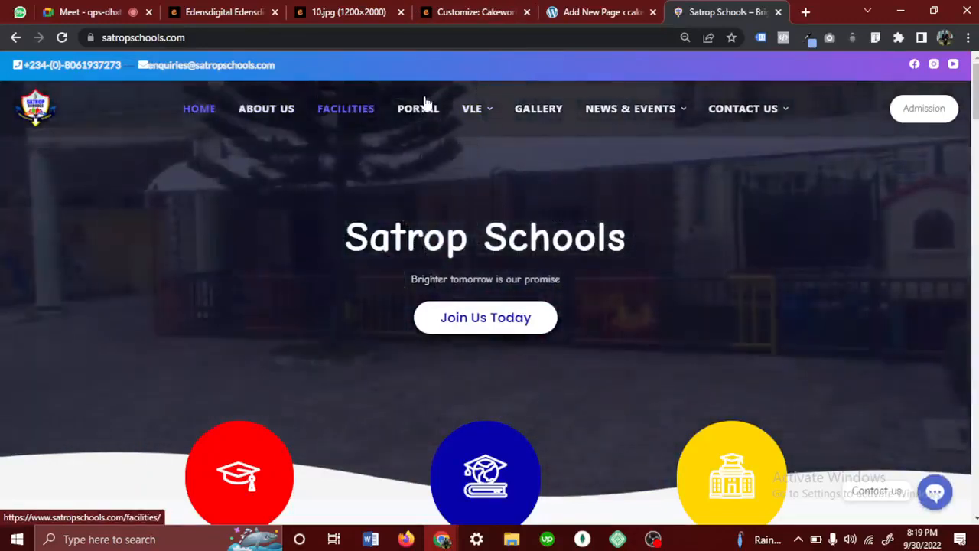
# - Move the Add New Page browser tab after the Satrop Schools tab and return to the Cakeworlds Customizer
pyautogui.click(590, 13)
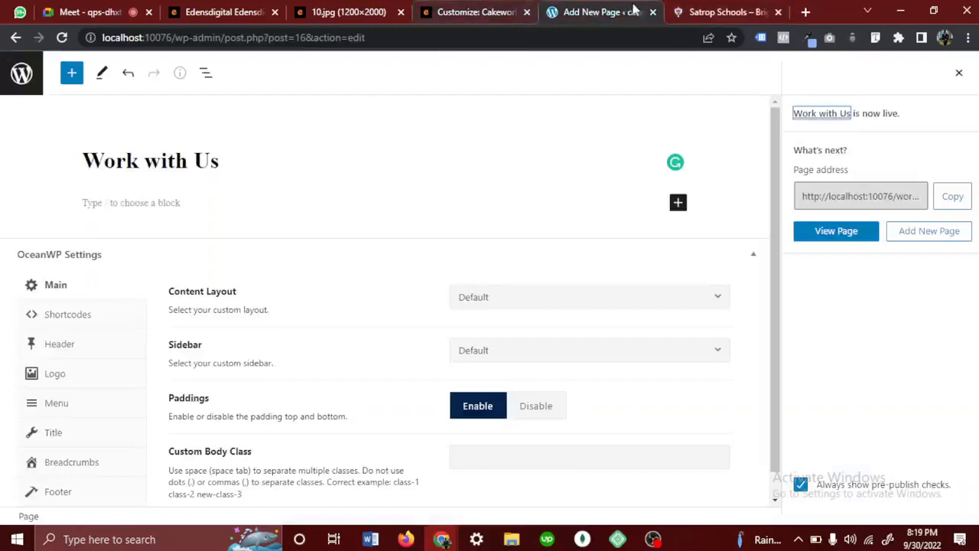
pyautogui.moveTo(599, 14); pyautogui.dragTo(716, 7)
pyautogui.click(448, 8)
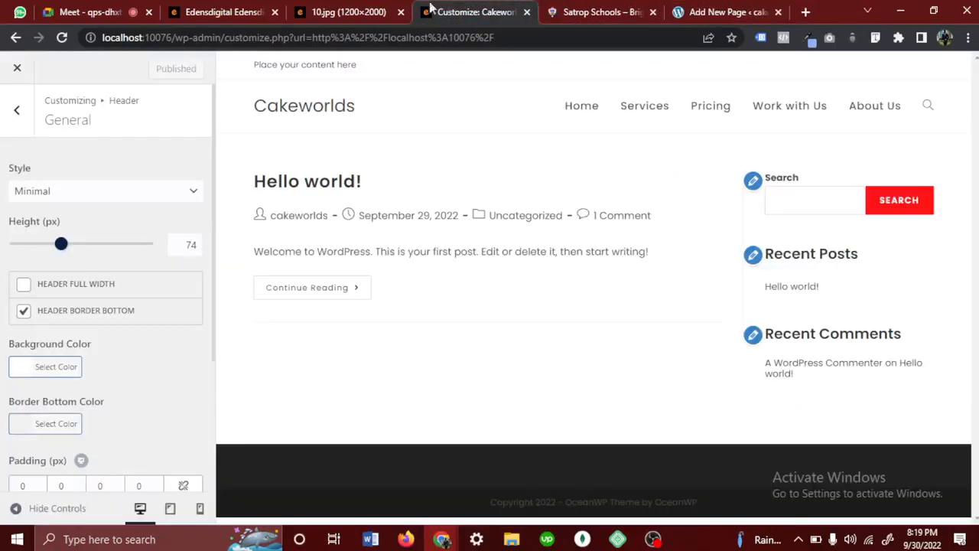
# - Try the Top Menu and Full Screen header styles, view the full-screen menu overlay, and restore the Minimal style
pyautogui.click(115, 191)
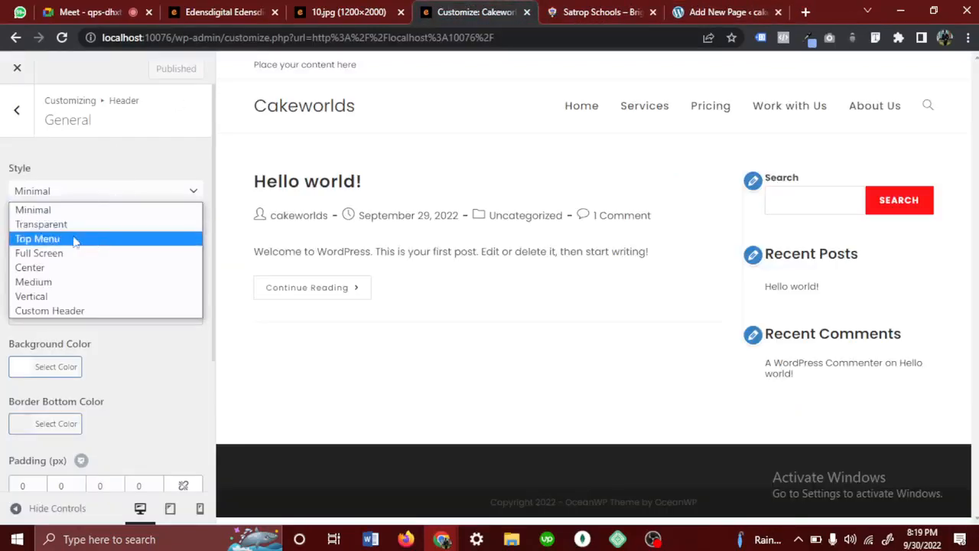
pyautogui.click(75, 239)
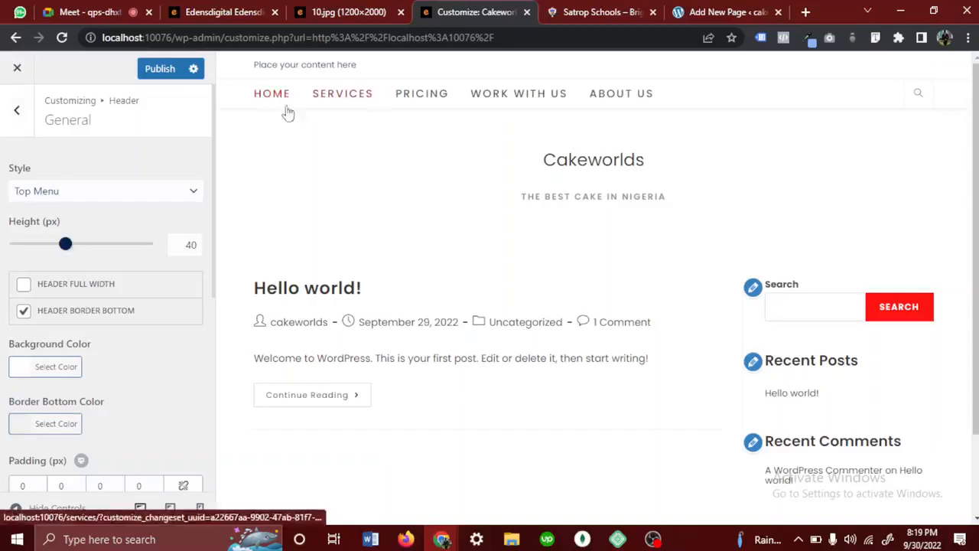
pyautogui.click(88, 192)
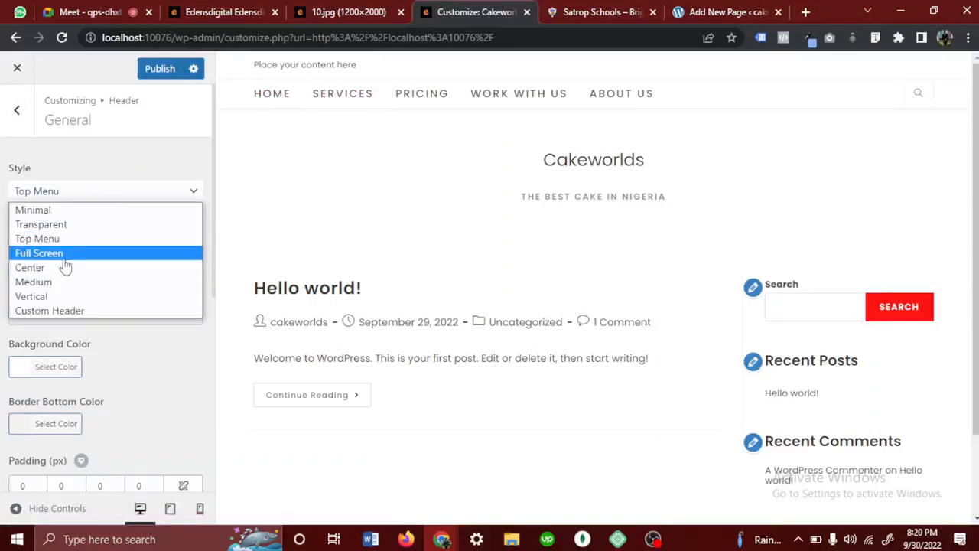
pyautogui.click(46, 255)
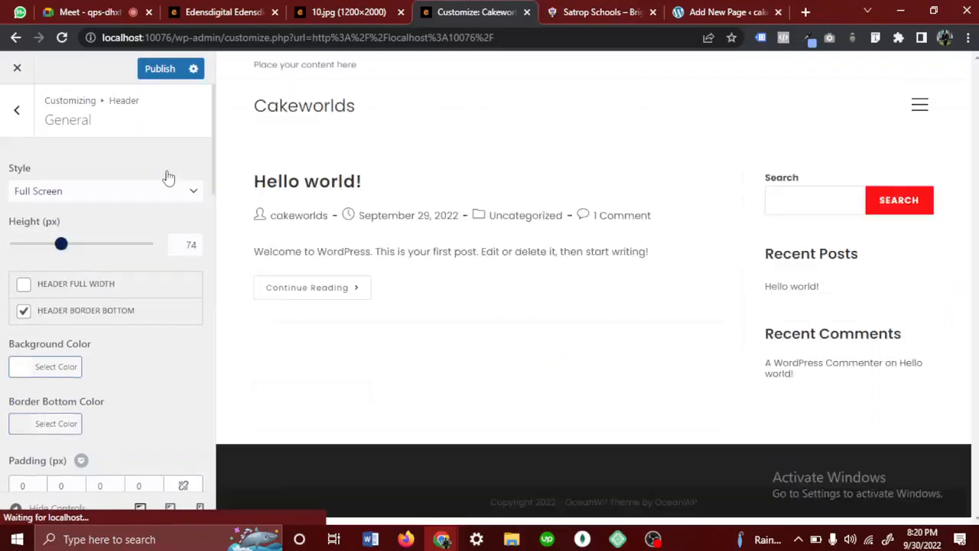
pyautogui.click(917, 104)
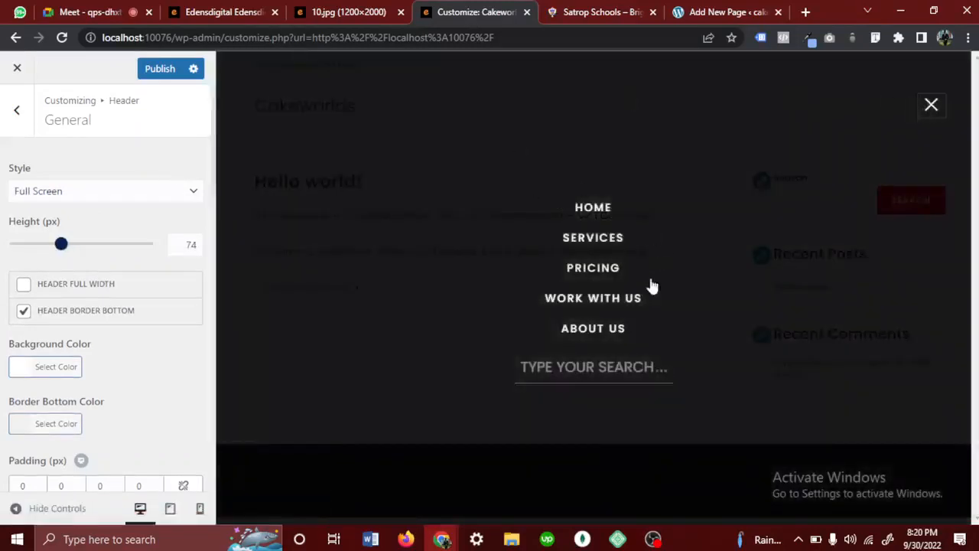
pyautogui.click(932, 115)
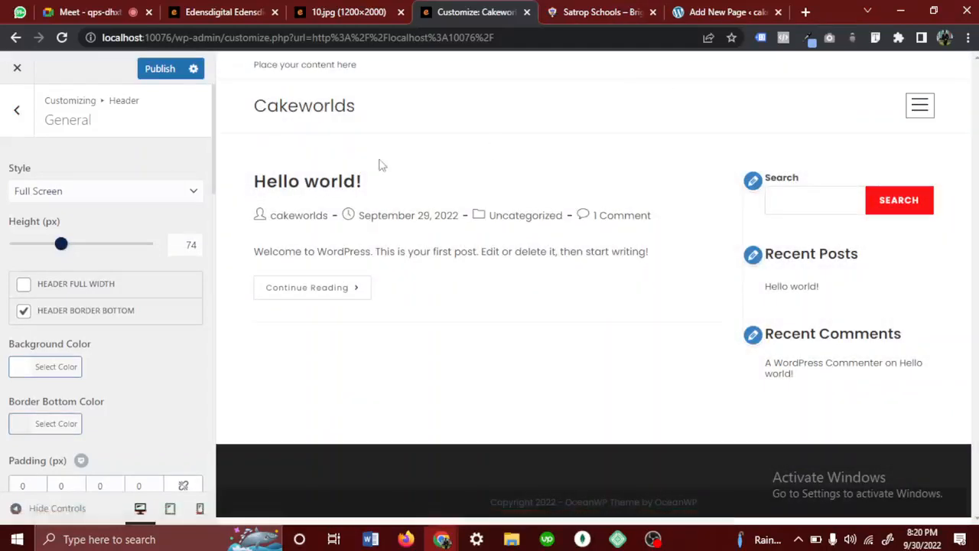
pyautogui.click(150, 195)
pyautogui.click(109, 212)
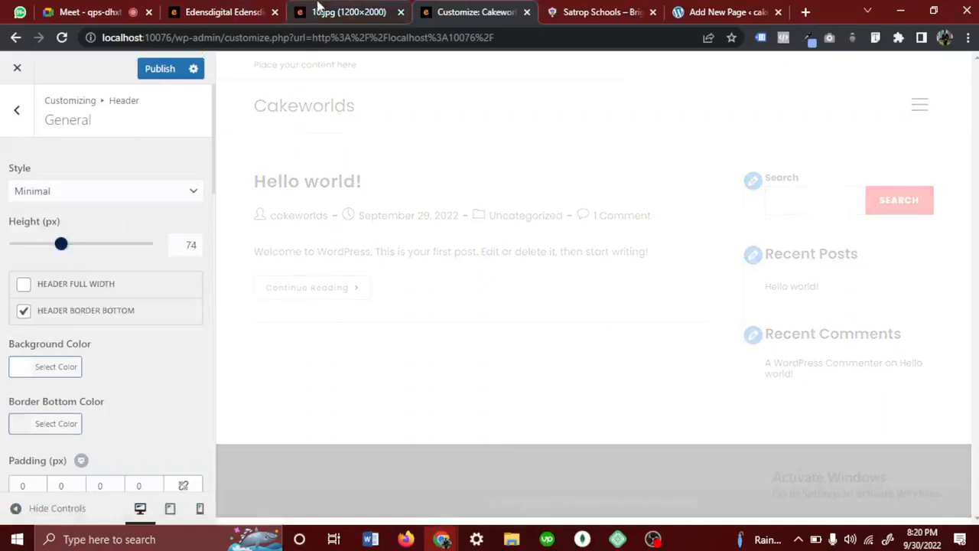
# - Examine the header layout in the 10.jpg design mockup and return to the Customizer
pyautogui.click(319, 9)
pyautogui.moveTo(162, 60); pyautogui.dragTo(365, 52)
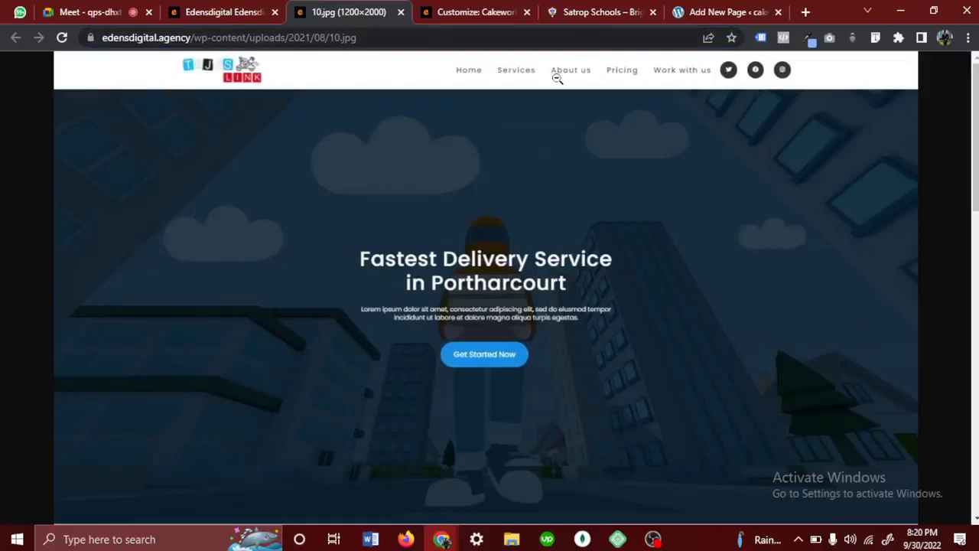
pyautogui.click(482, 12)
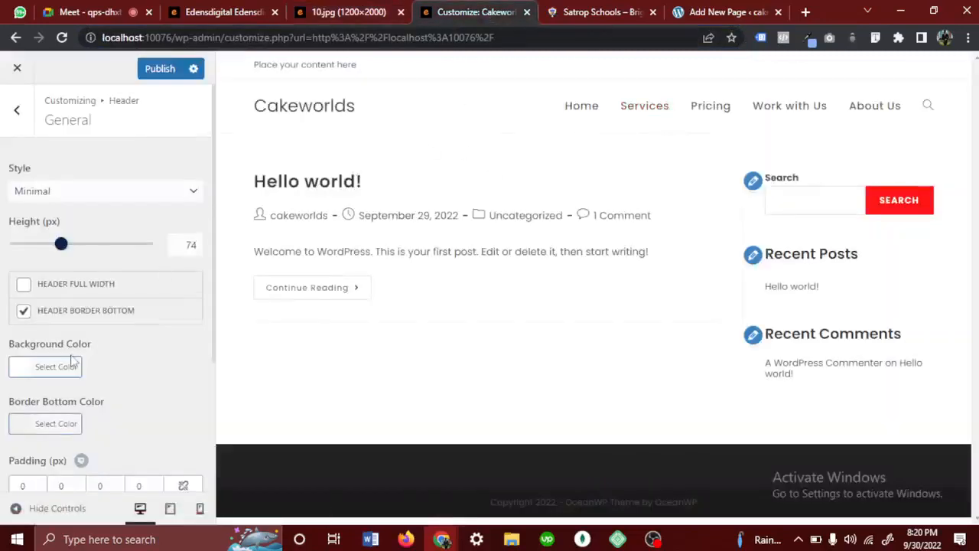
# - Try header heights of 105 px and 154 px and restore the height to 74 px
pyautogui.scroll(-3, 71, 359)
pyautogui.scroll(2, 61, 227)
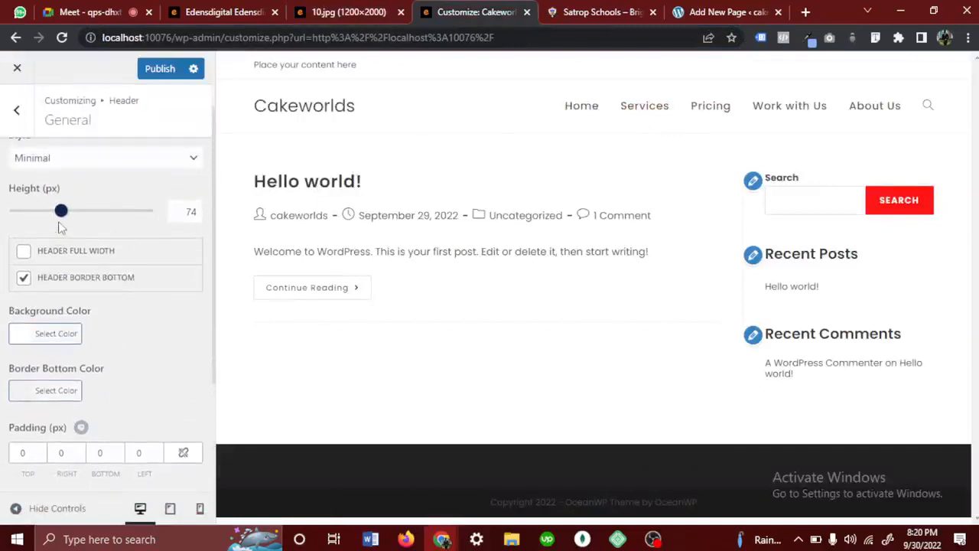
pyautogui.scroll(1, 98, 228)
pyautogui.moveTo(62, 243); pyautogui.dragTo(86, 251)
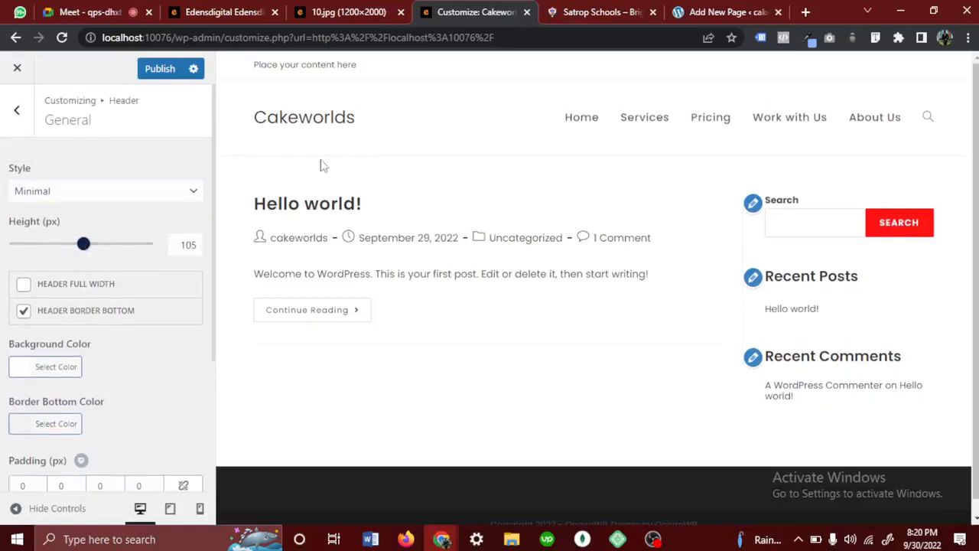
pyautogui.moveTo(81, 253); pyautogui.dragTo(118, 253)
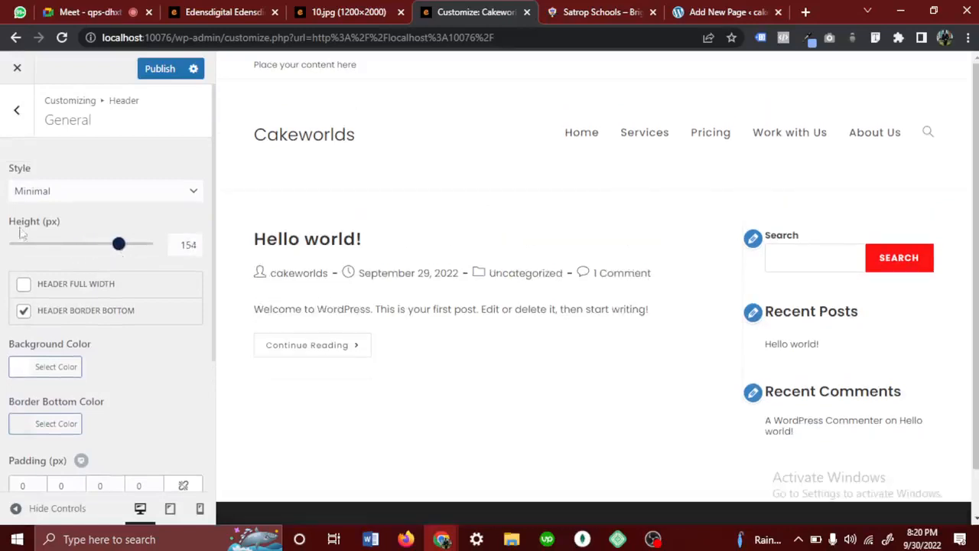
pyautogui.moveTo(46, 222); pyautogui.dragTo(7, 226)
pyautogui.click(90, 235)
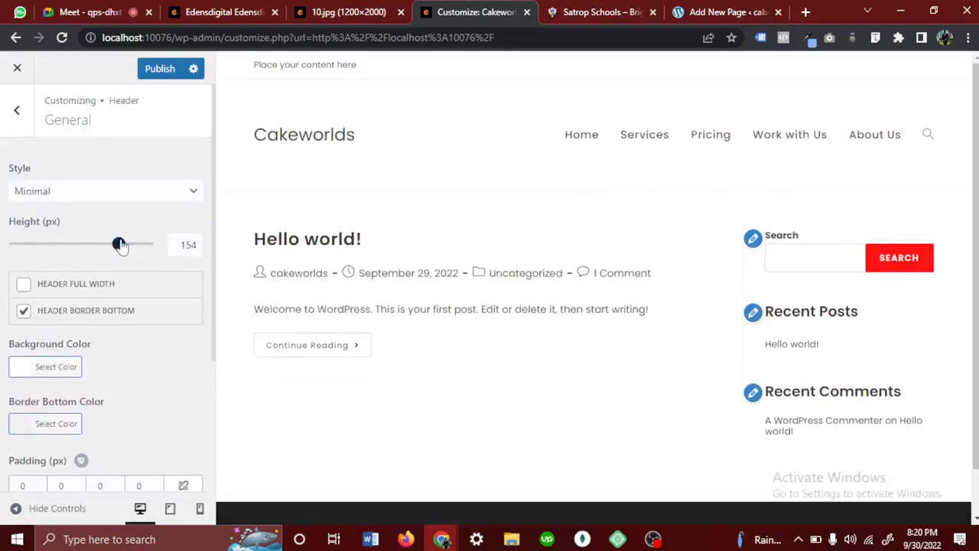
pyautogui.moveTo(120, 245); pyautogui.dragTo(64, 246)
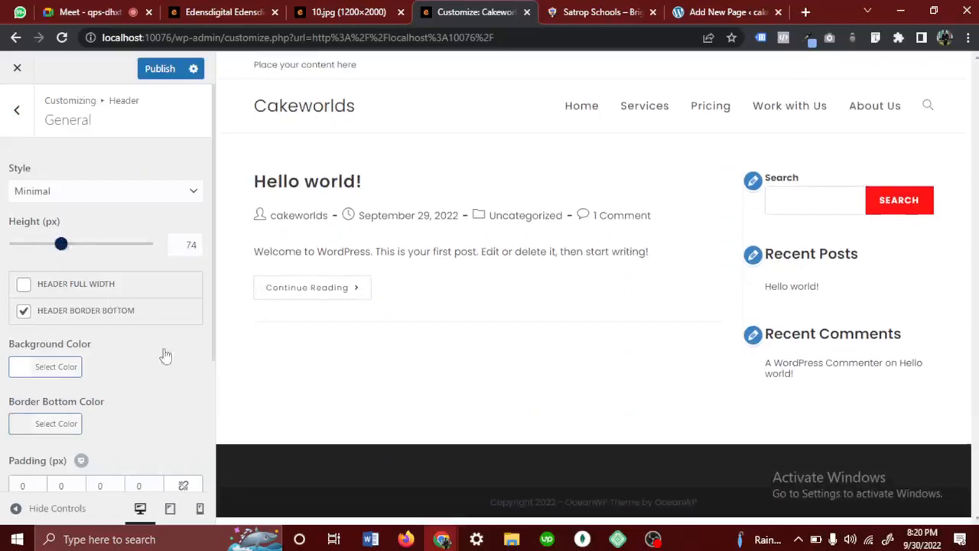
# - Try grey #aaaaaa, yellow #eeee22, green #81d742, blue, black #000000 and red as the header's background colour and restore the default #ffffff
pyautogui.scroll(-2, 168, 365)
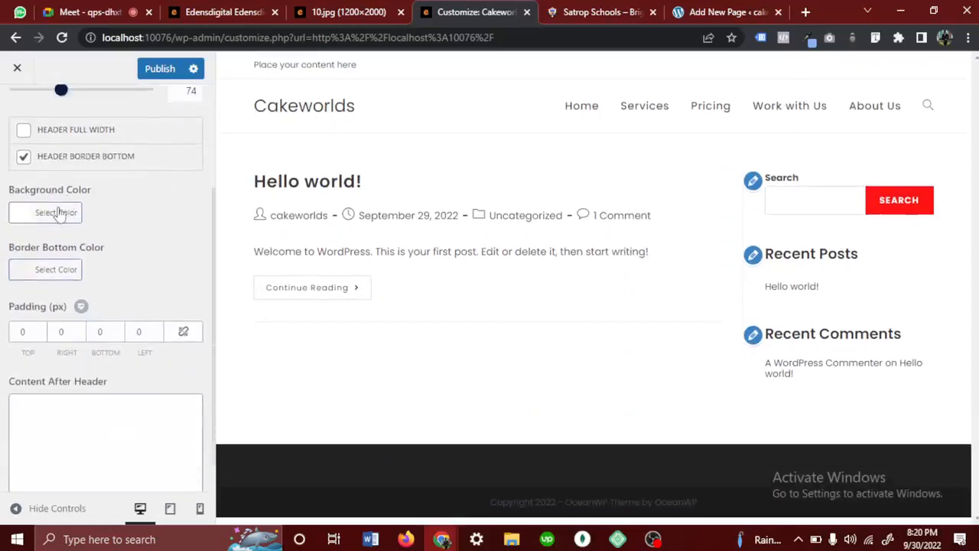
pyautogui.click(67, 211)
pyautogui.click(68, 308)
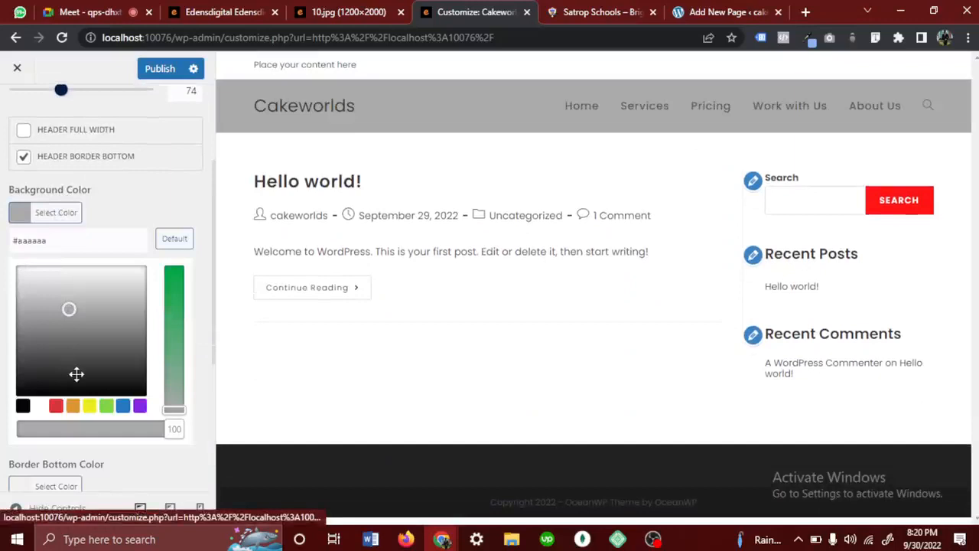
pyautogui.click(90, 408)
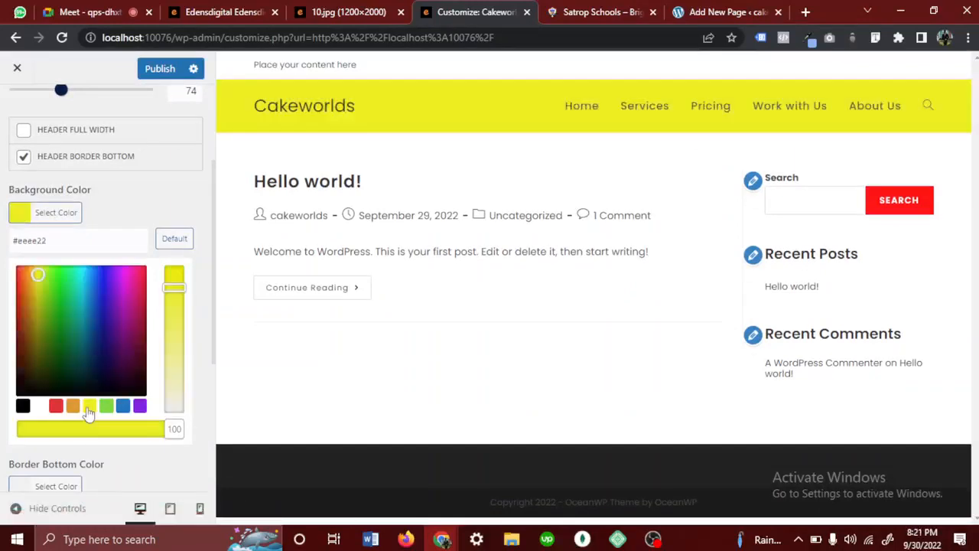
pyautogui.click(108, 408)
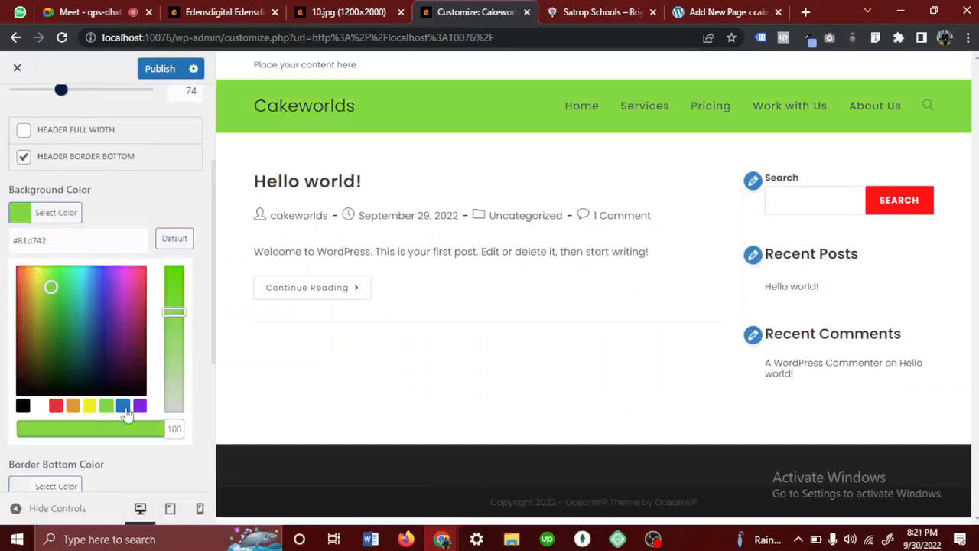
pyautogui.click(123, 407)
pyautogui.click(22, 406)
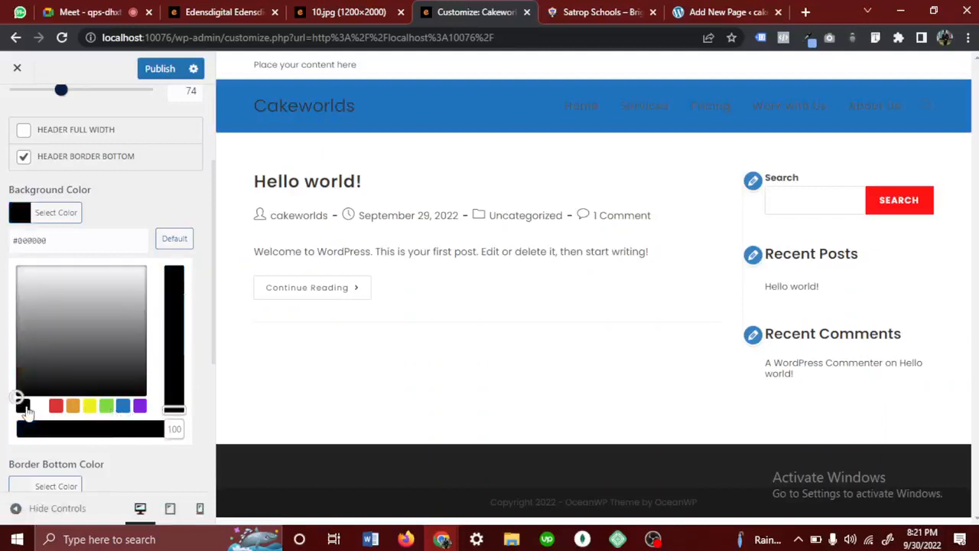
pyautogui.click(56, 406)
pyautogui.click(175, 239)
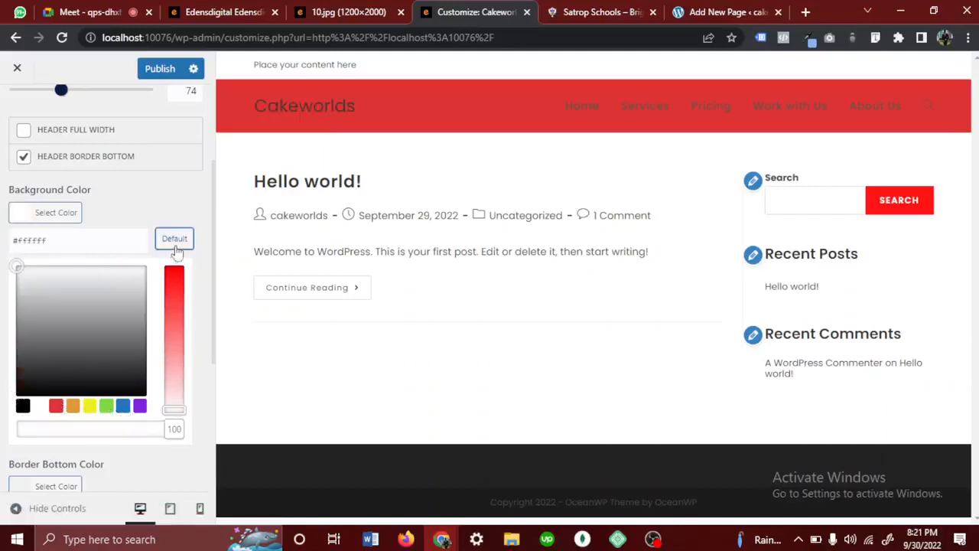
pyautogui.moveTo(59, 240); pyautogui.dragTo(13, 240)
pyautogui.click(7, 248)
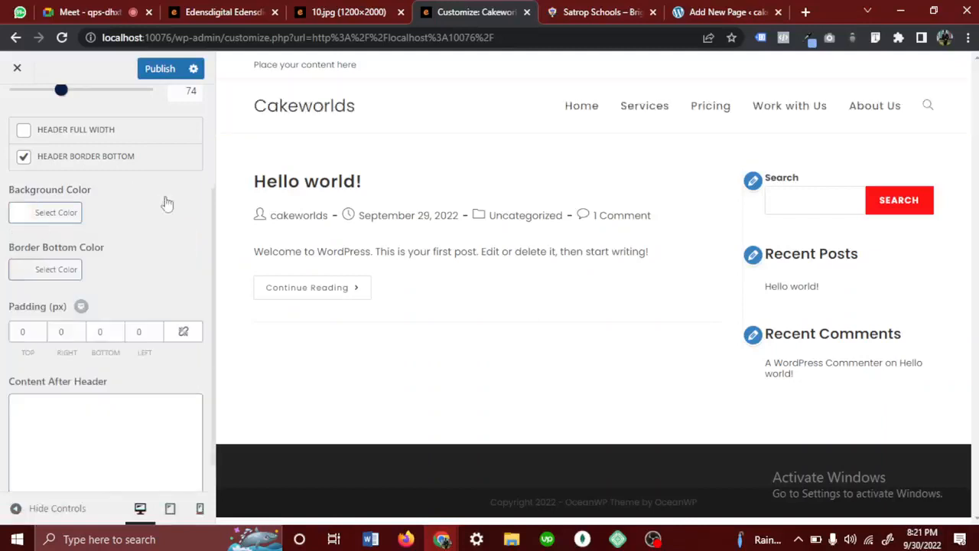
# - Leave the header's General settings, open the Logo settings and highlight the Cakeworlds site title in the preview
pyautogui.scroll(-1, 189, 253)
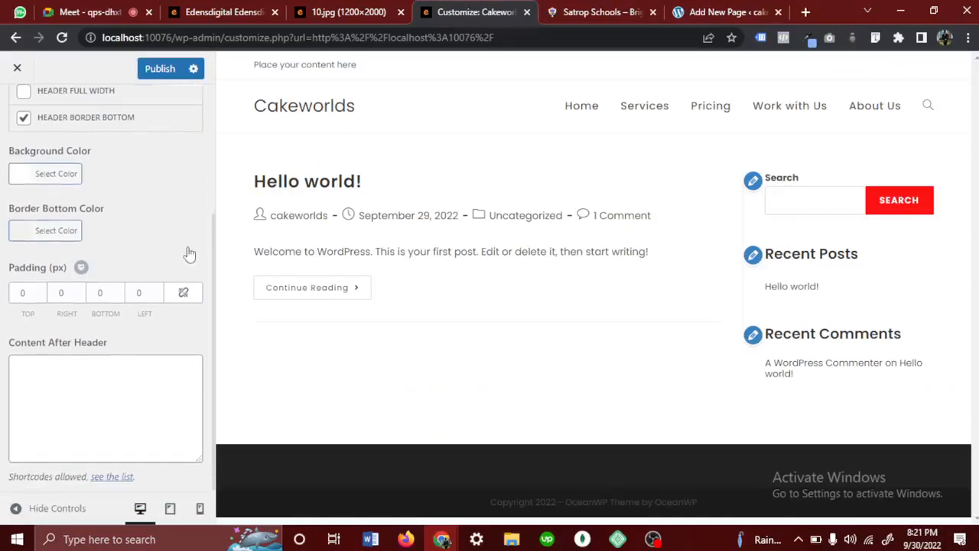
pyautogui.scroll(3, 190, 250)
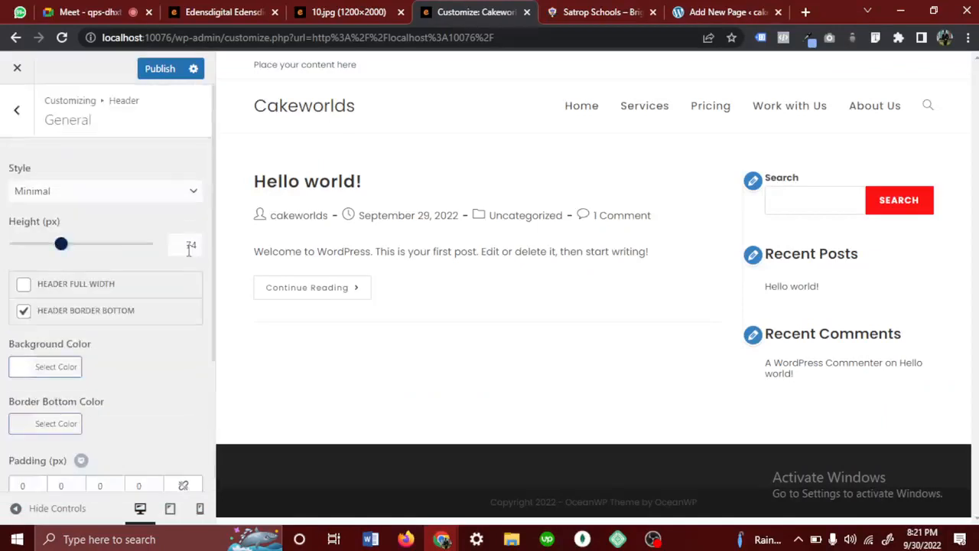
pyautogui.click(17, 114)
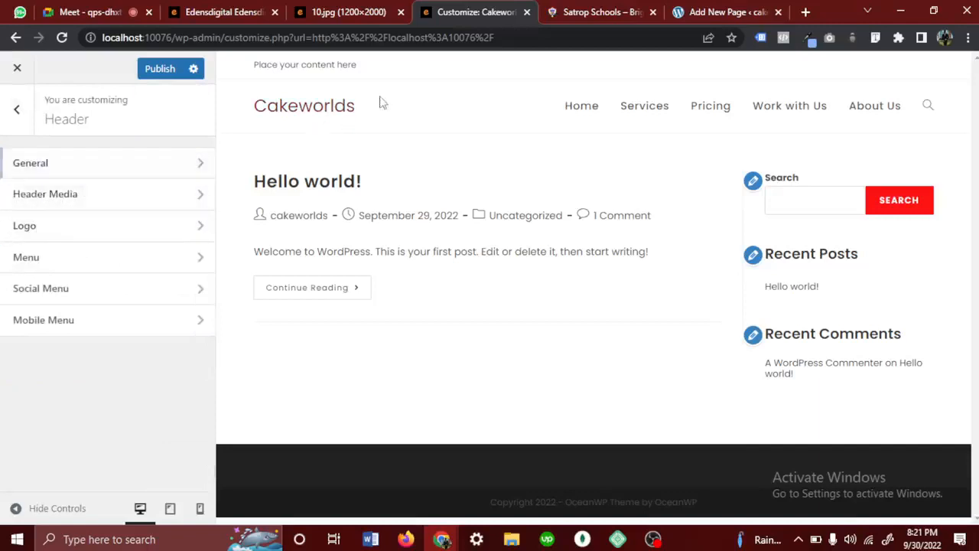
pyautogui.moveTo(377, 101); pyautogui.dragTo(222, 142)
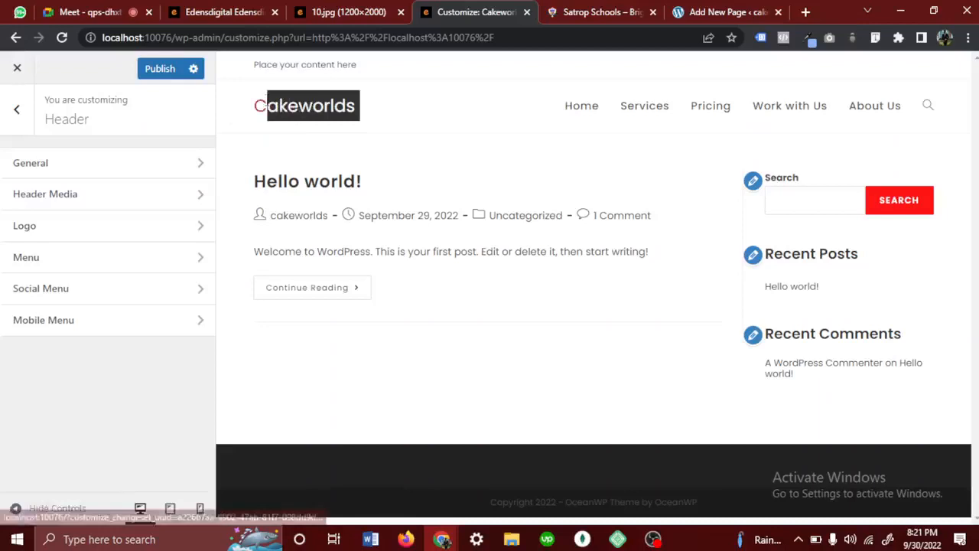
pyautogui.click(96, 224)
pyautogui.moveTo(386, 115); pyautogui.dragTo(269, 113)
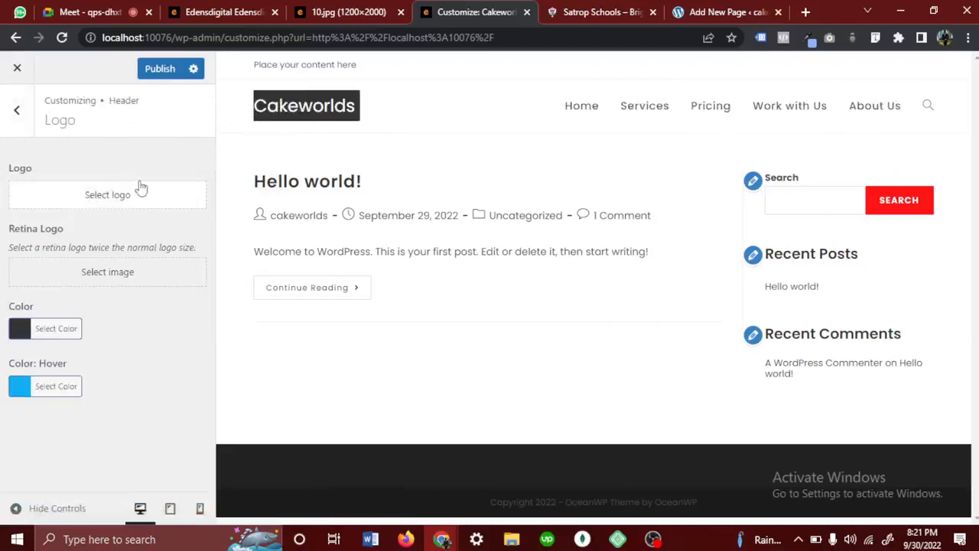
# - Reopen the header's Logo settings and start uploading a new logo file from the computer
pyautogui.click(20, 122)
pyautogui.click(116, 229)
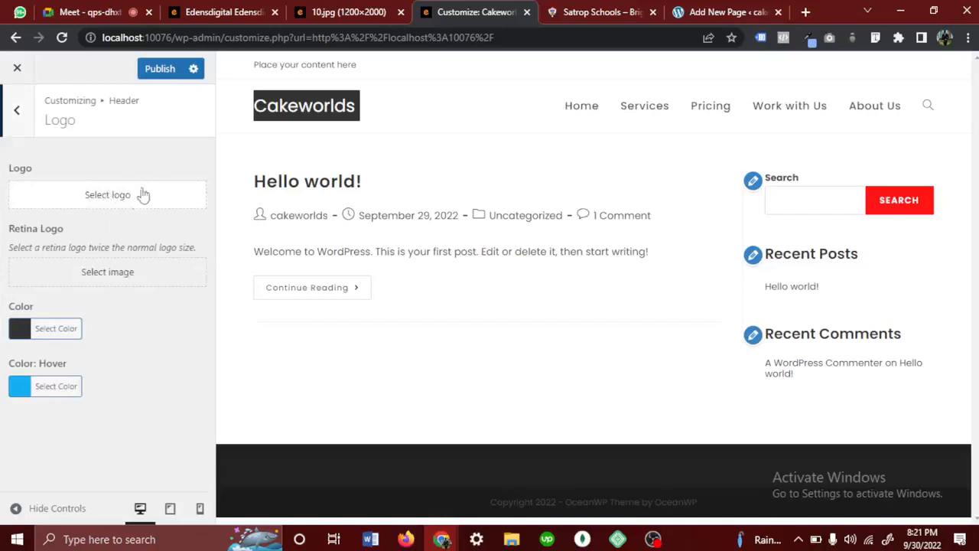
pyautogui.click(131, 202)
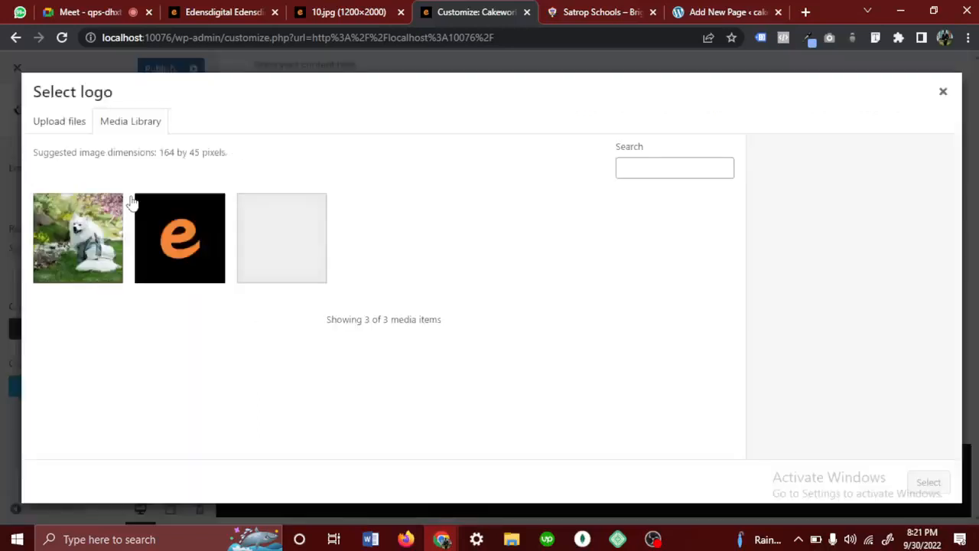
pyautogui.click(59, 122)
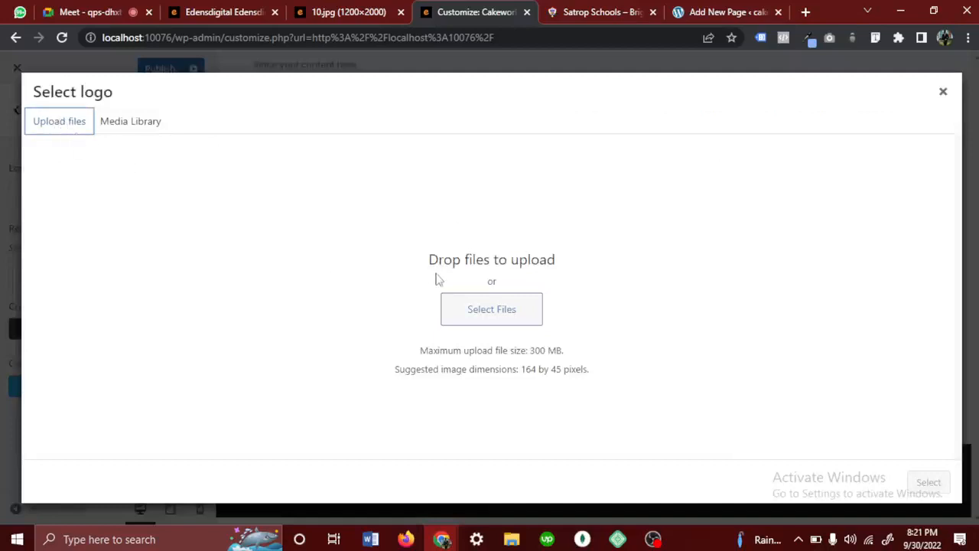
pyautogui.moveTo(434, 278); pyautogui.dragTo(472, 306)
pyautogui.click(497, 317)
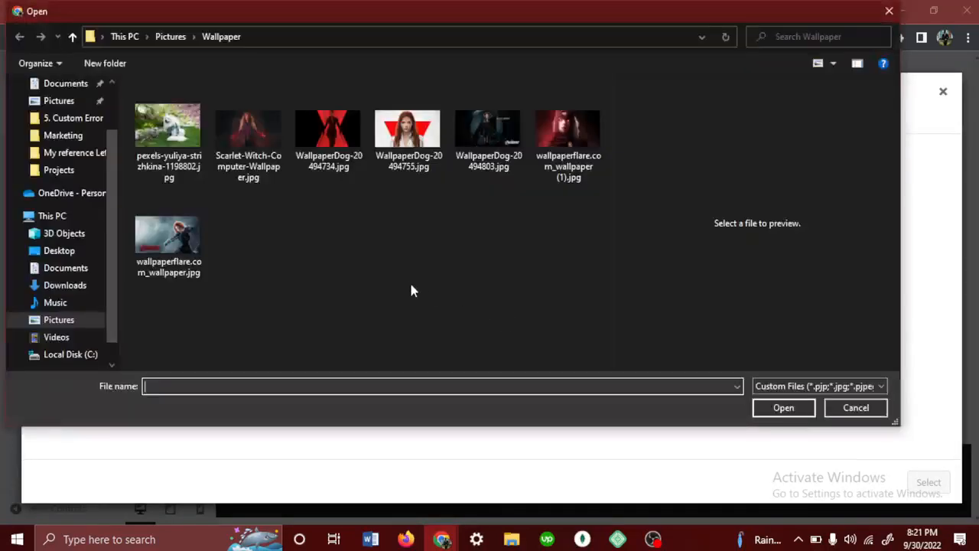
# - Upload Edensdigital Black Logo cropped.png from the Logo folder inside EdensDigital on the Desktop
pyautogui.scroll(2, 64, 124)
pyautogui.click(68, 118)
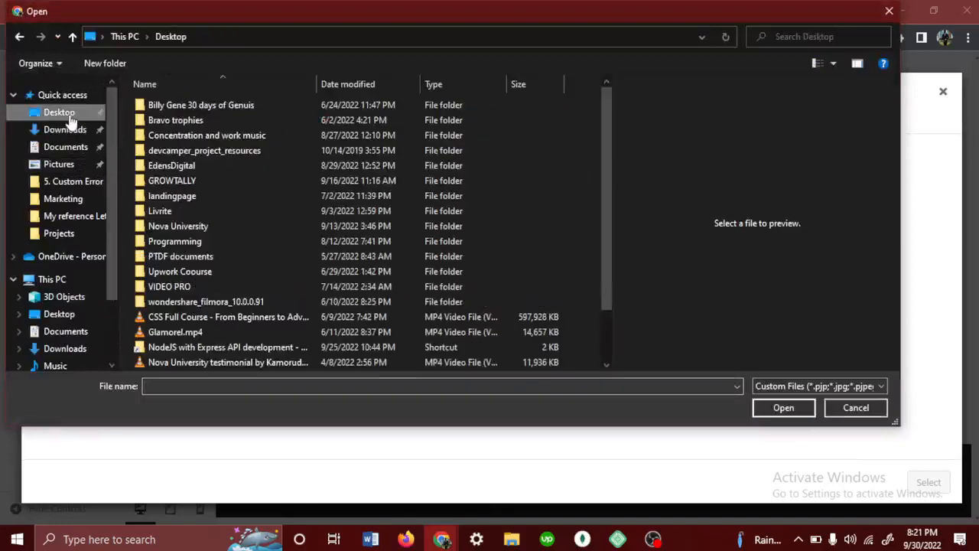
pyautogui.doubleClick(177, 171)
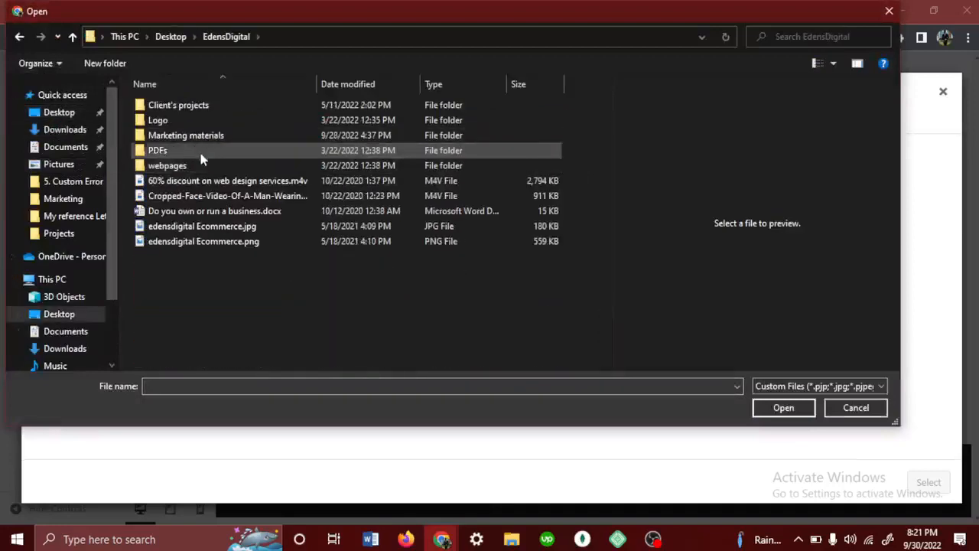
pyautogui.doubleClick(191, 120)
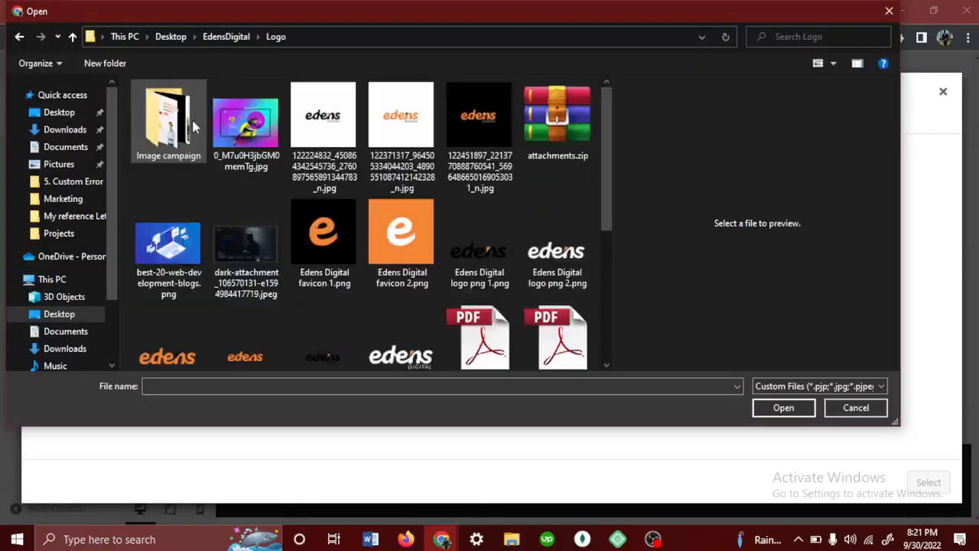
pyautogui.scroll(-3, 276, 312)
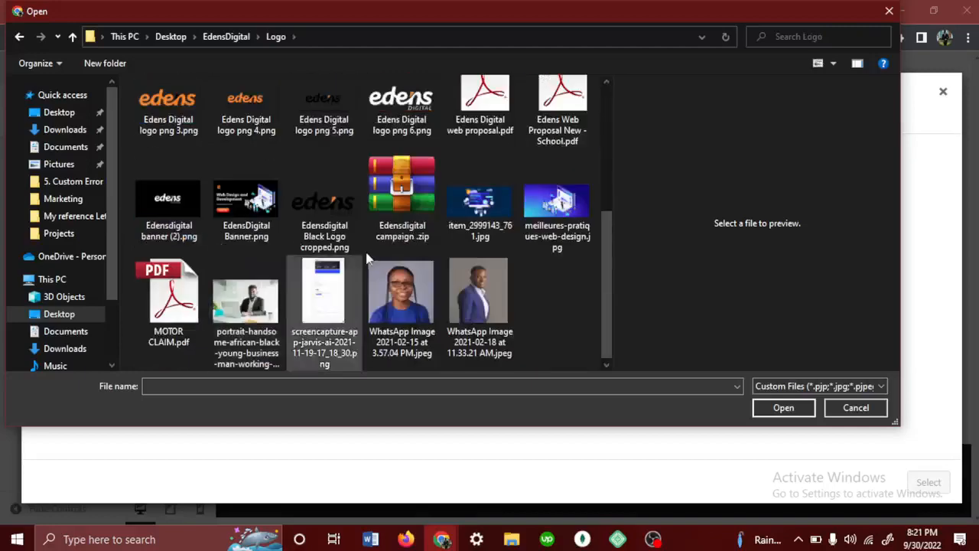
pyautogui.scroll(3, 371, 264)
pyautogui.click(493, 256)
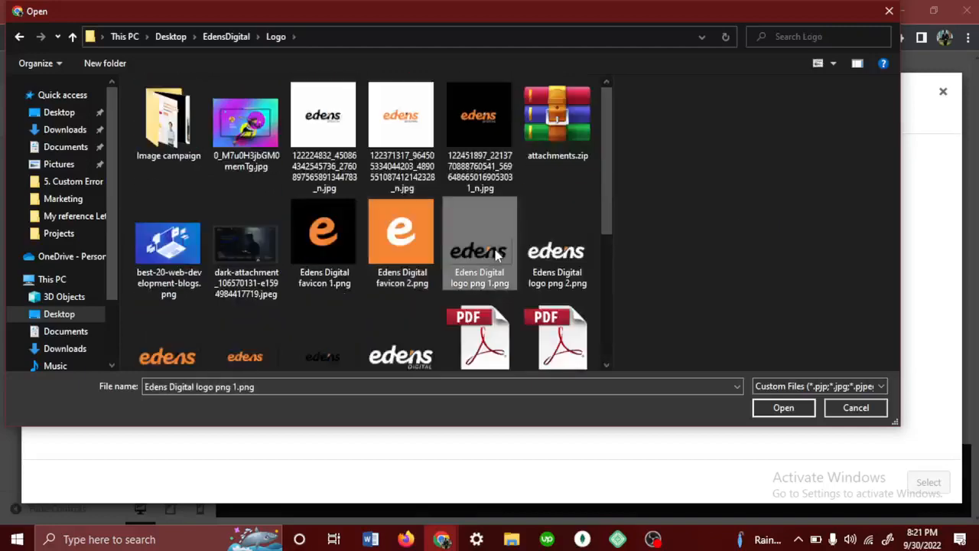
pyautogui.scroll(-3, 413, 320)
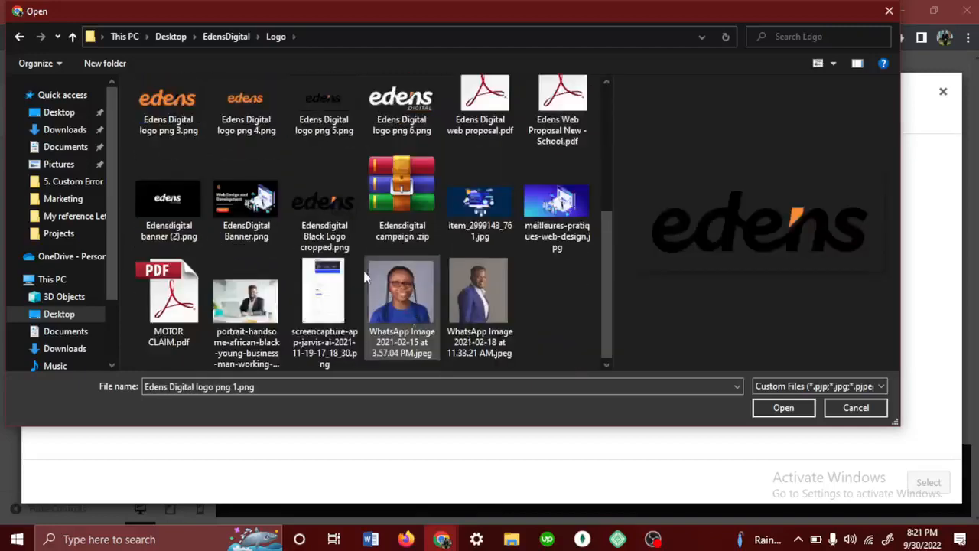
pyautogui.click(346, 239)
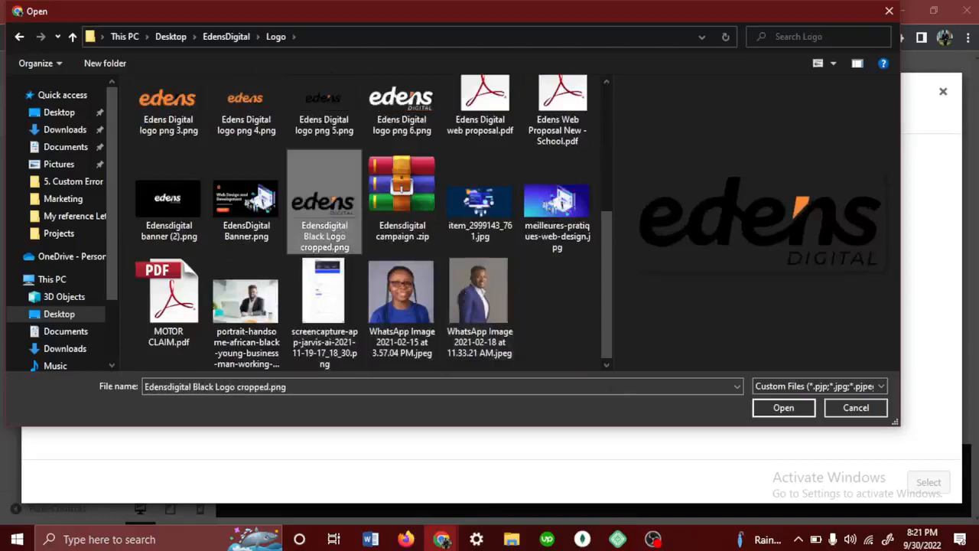
pyautogui.click(780, 409)
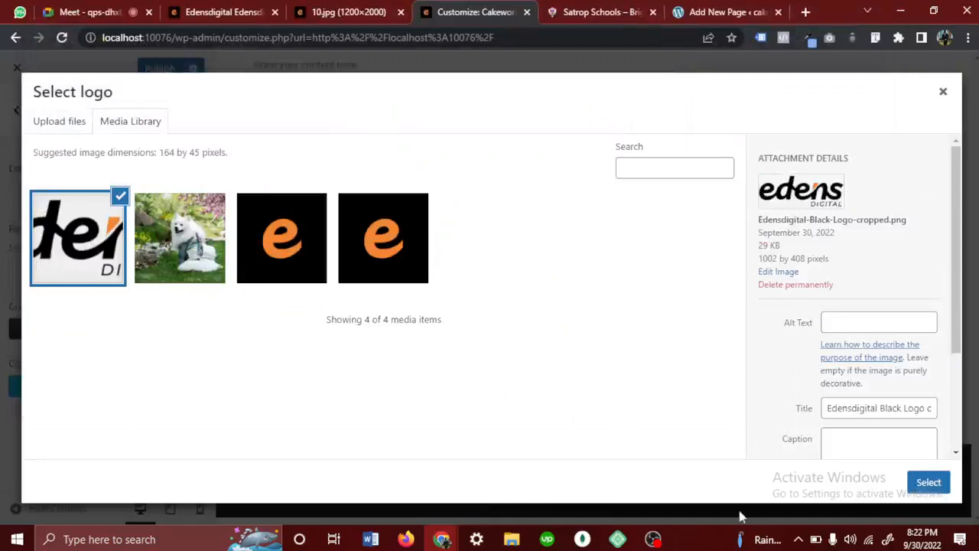
# - Select the uploaded logo, extend the crop frame over the whole image, try to crop it, and skip cropping
pyautogui.click(939, 486)
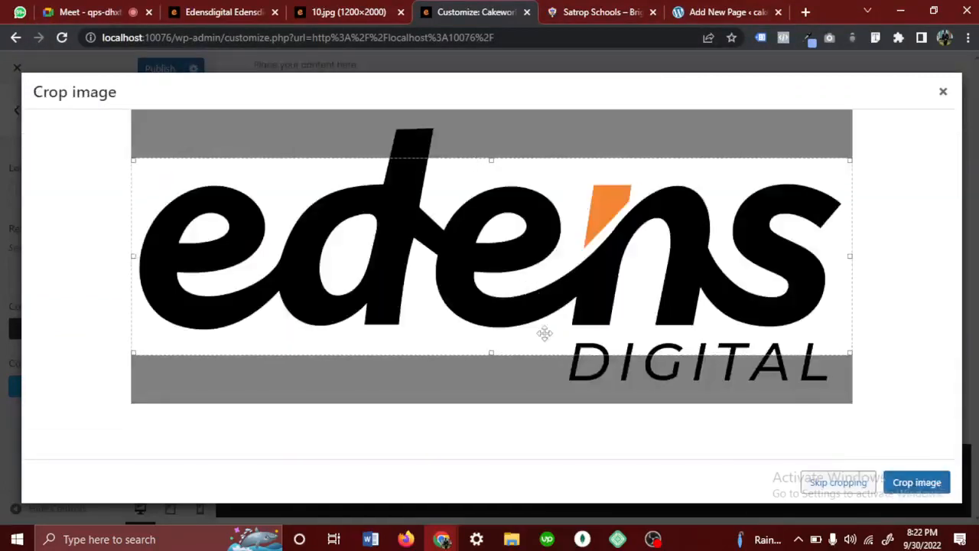
pyautogui.moveTo(491, 349); pyautogui.dragTo(496, 413)
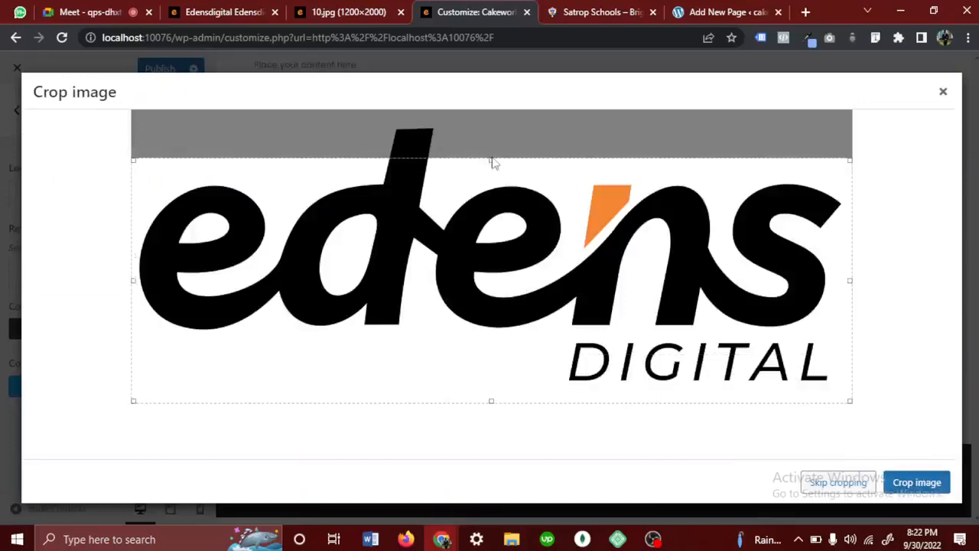
pyautogui.moveTo(492, 160); pyautogui.dragTo(480, 103)
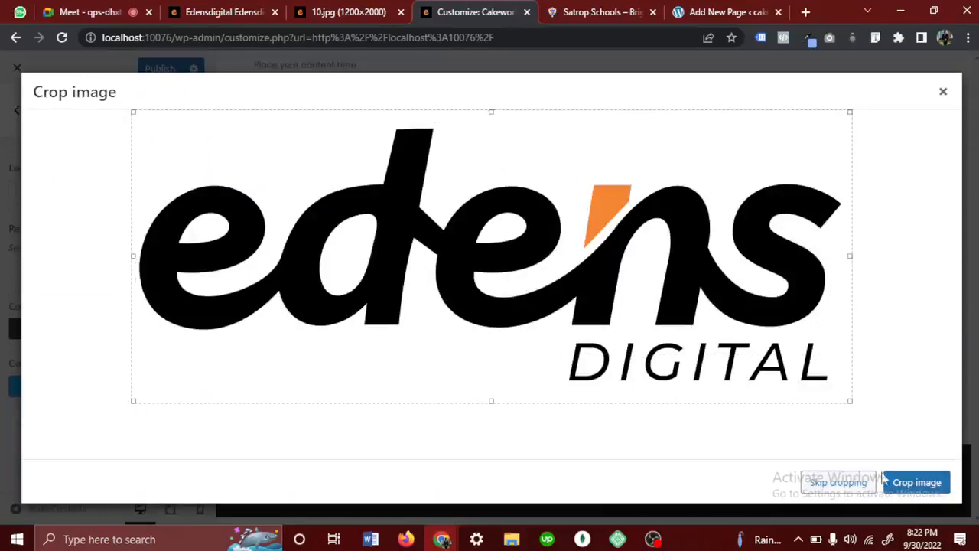
pyautogui.click(915, 484)
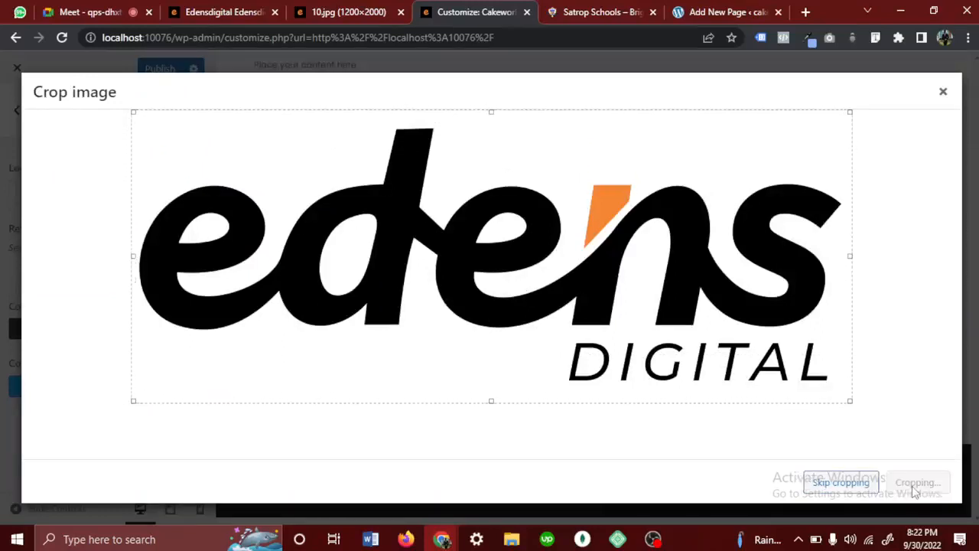
pyautogui.click(831, 488)
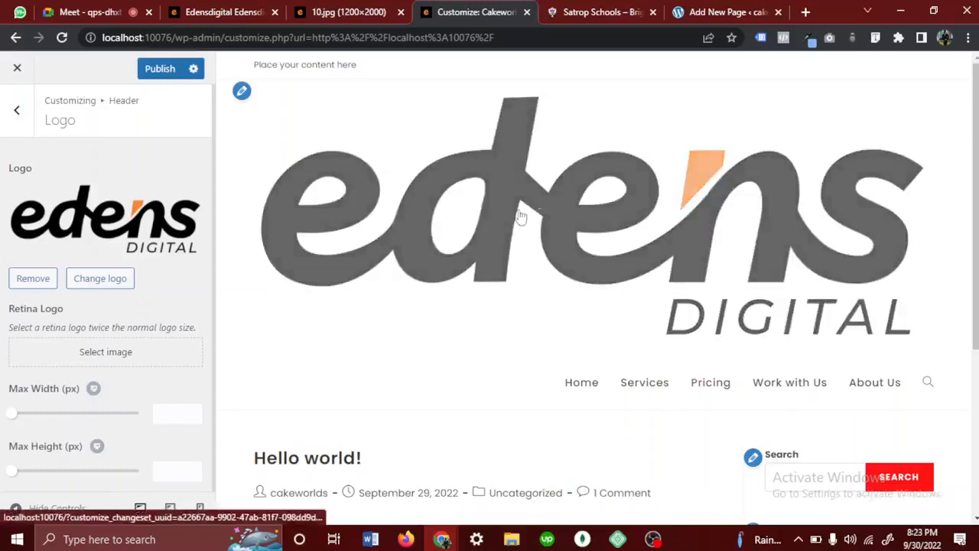
# - Set the header logo's maximum width to 102 px for desktop
pyautogui.scroll(-2, 225, 292)
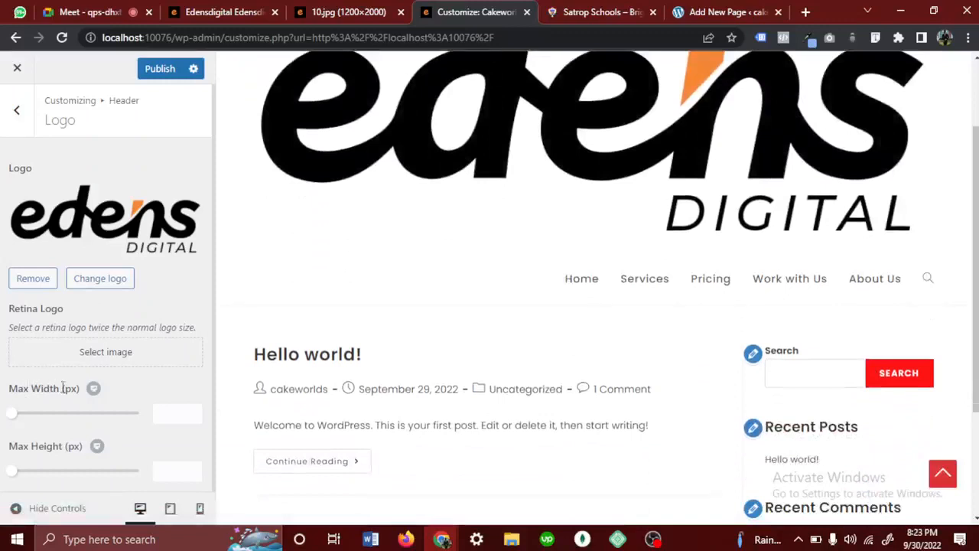
pyautogui.moveTo(63, 388); pyautogui.dragTo(7, 378)
pyautogui.click(141, 389)
pyautogui.moveTo(14, 420); pyautogui.dragTo(33, 420)
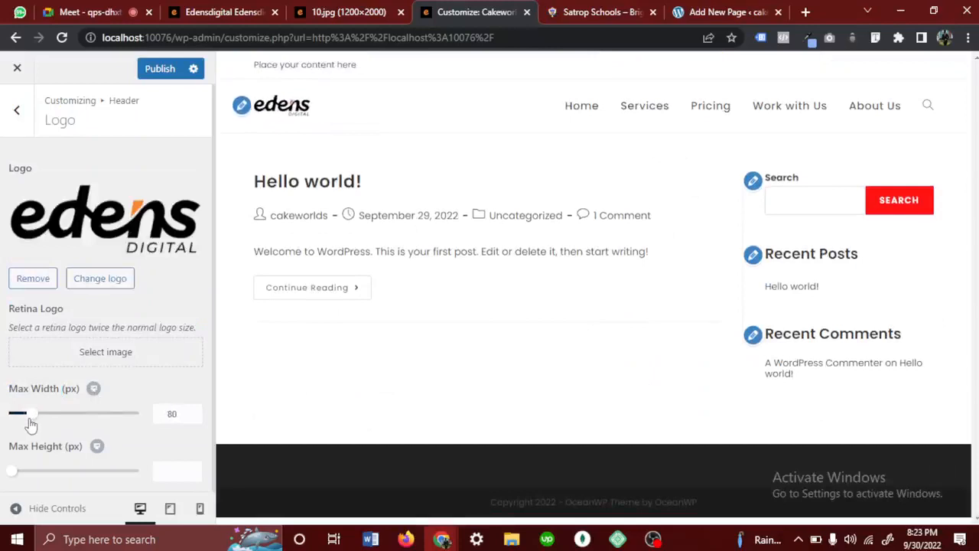
pyautogui.click(194, 412)
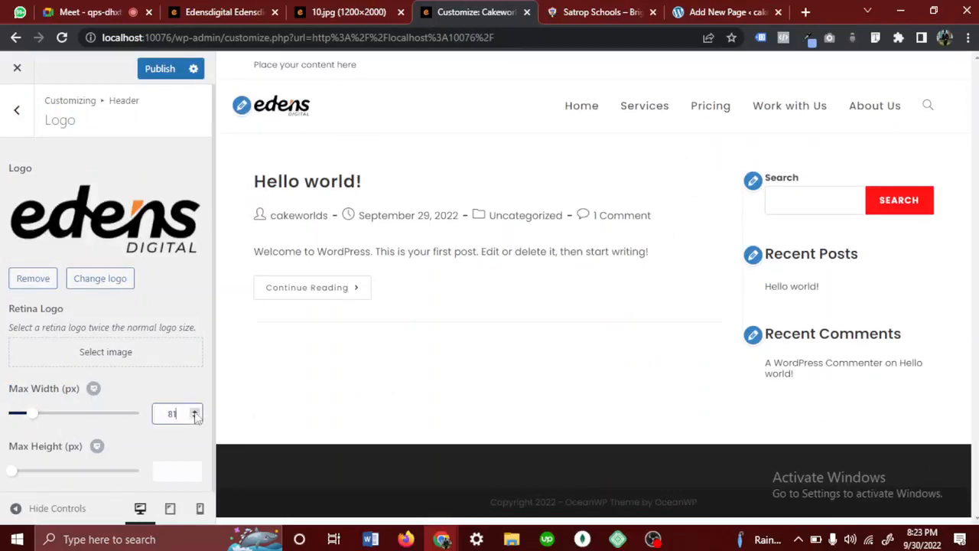
pyautogui.click(194, 413)
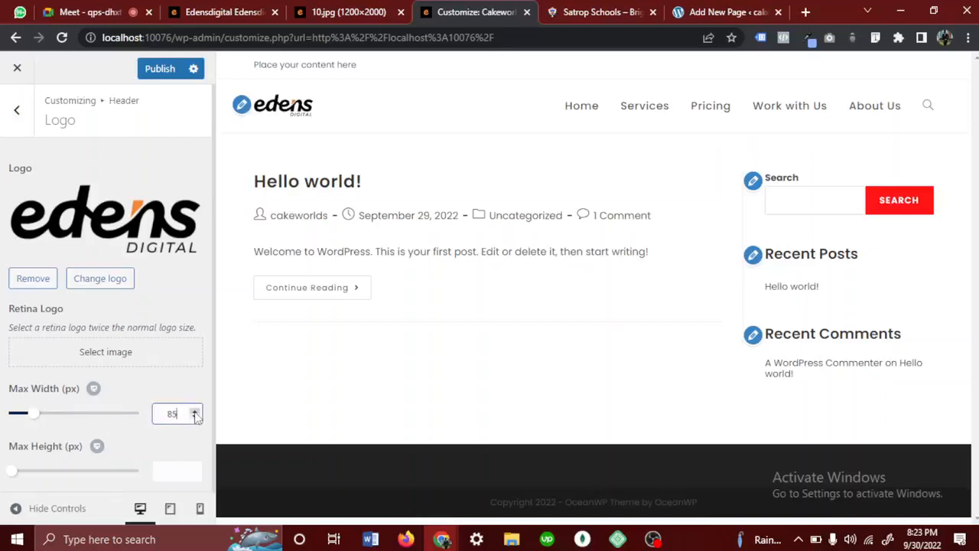
pyautogui.click(194, 413)
pyautogui.click(194, 412)
pyautogui.click(194, 412)
pyautogui.click(194, 413)
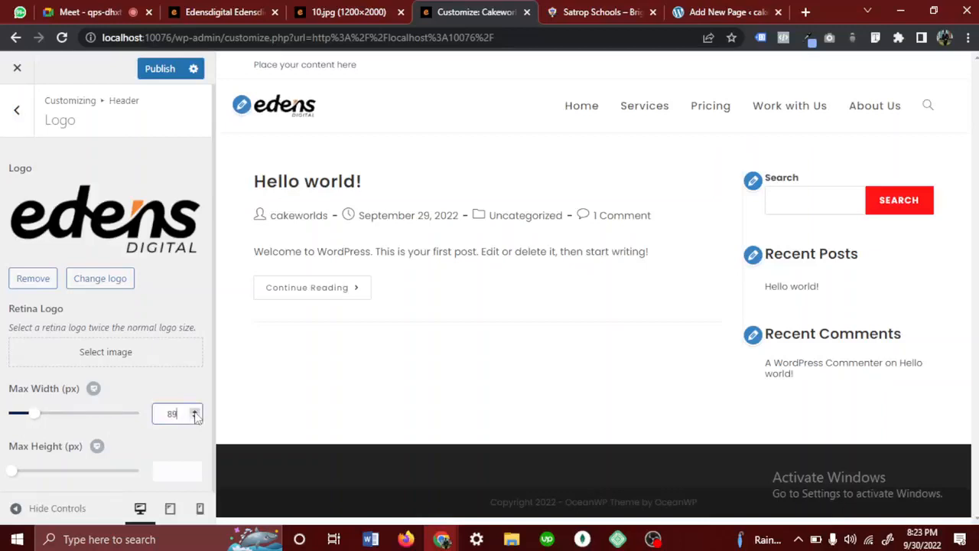
pyautogui.click(194, 413)
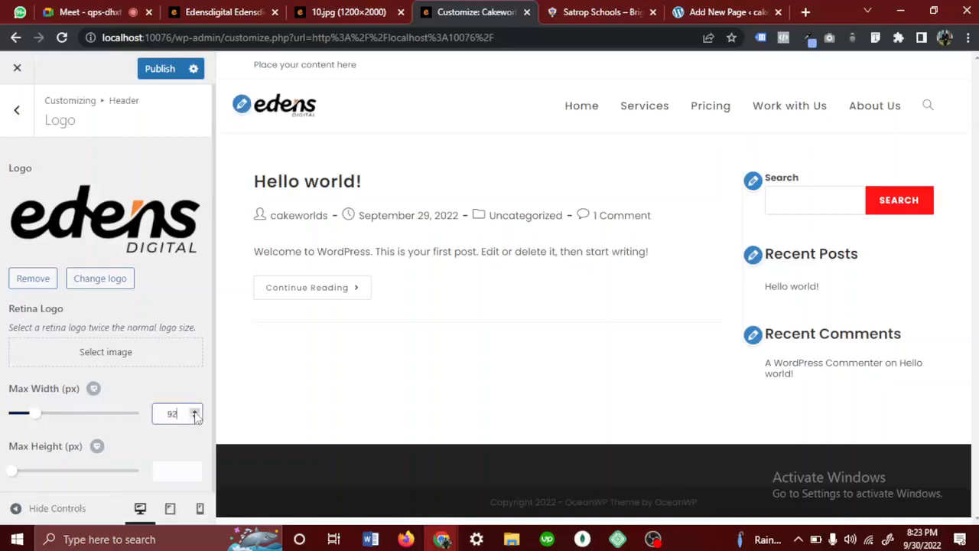
pyautogui.click(194, 413)
pyautogui.click(194, 413)
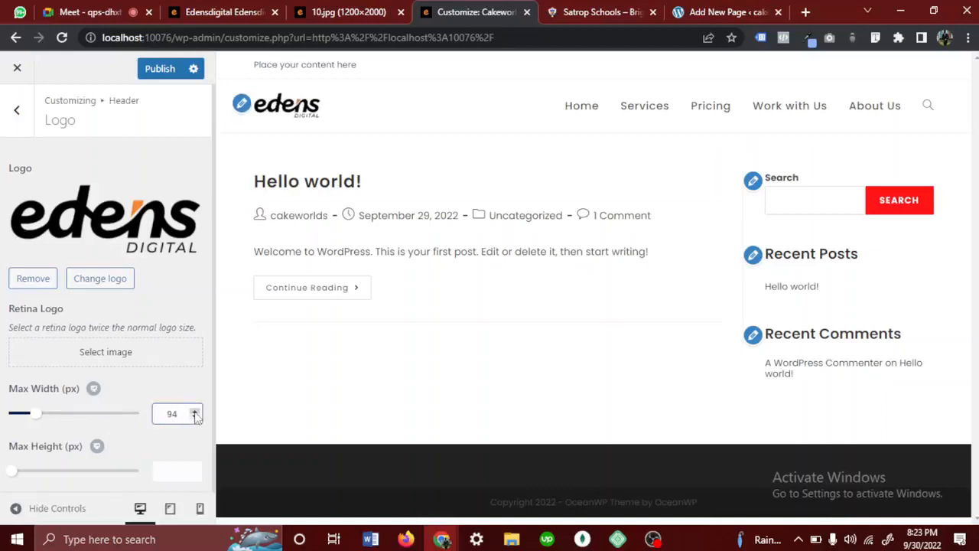
pyautogui.click(195, 413)
pyautogui.click(194, 413)
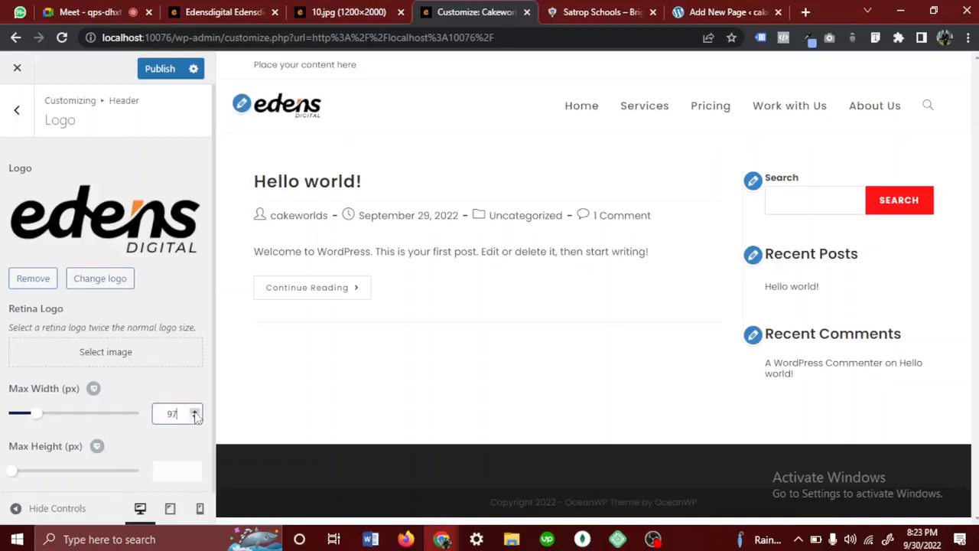
pyautogui.click(194, 413)
pyautogui.click(194, 412)
pyautogui.click(194, 413)
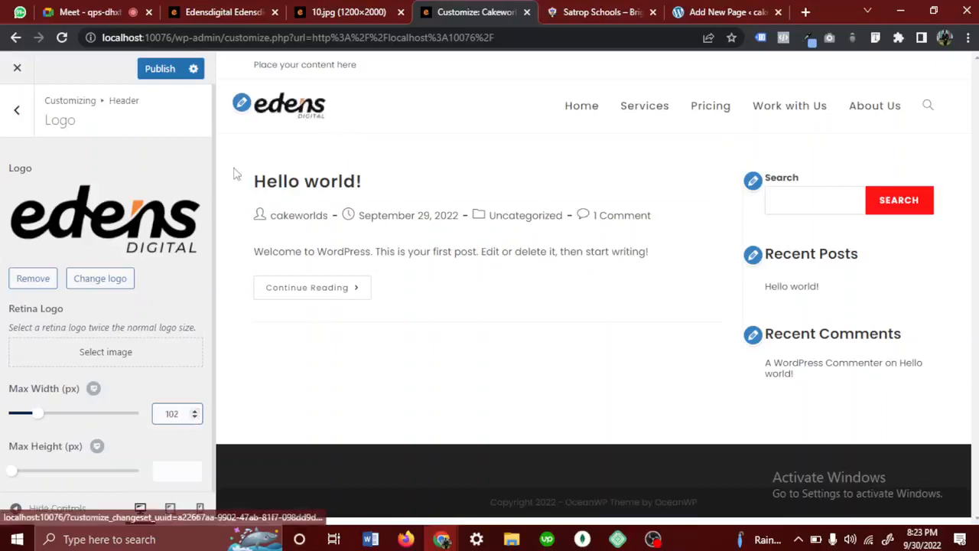
# - Look at the header in the 10.jpg design mockup and preview the customized site's header at tablet size
pyautogui.click(352, 12)
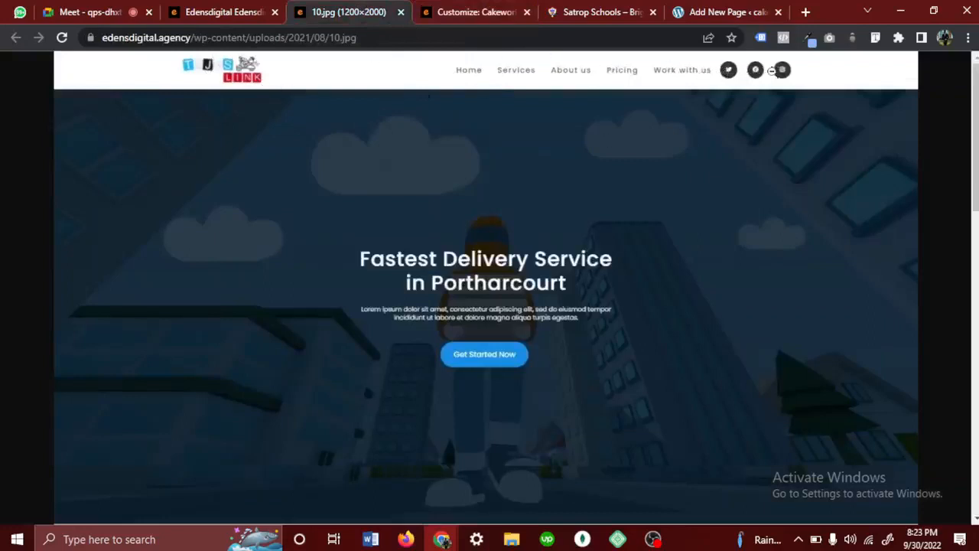
pyautogui.click(456, 22)
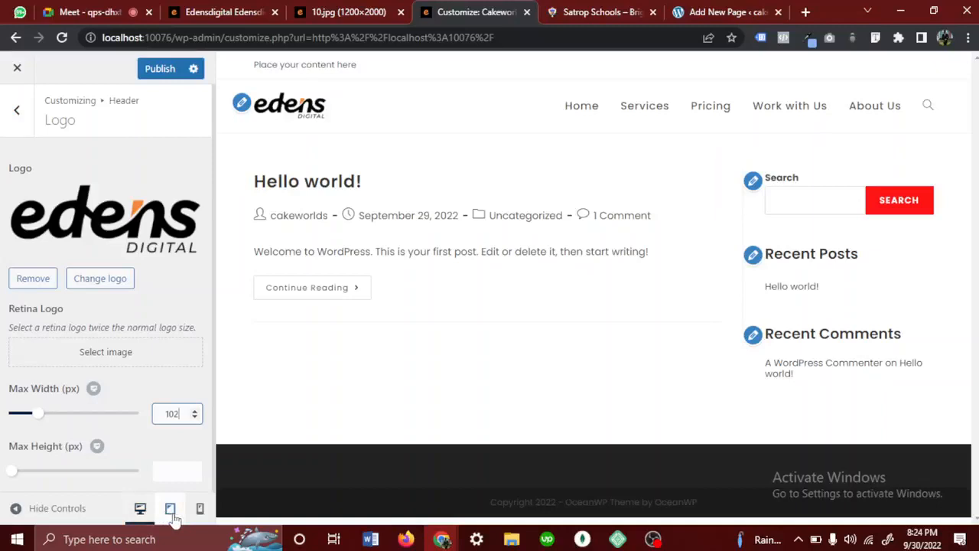
pyautogui.click(171, 514)
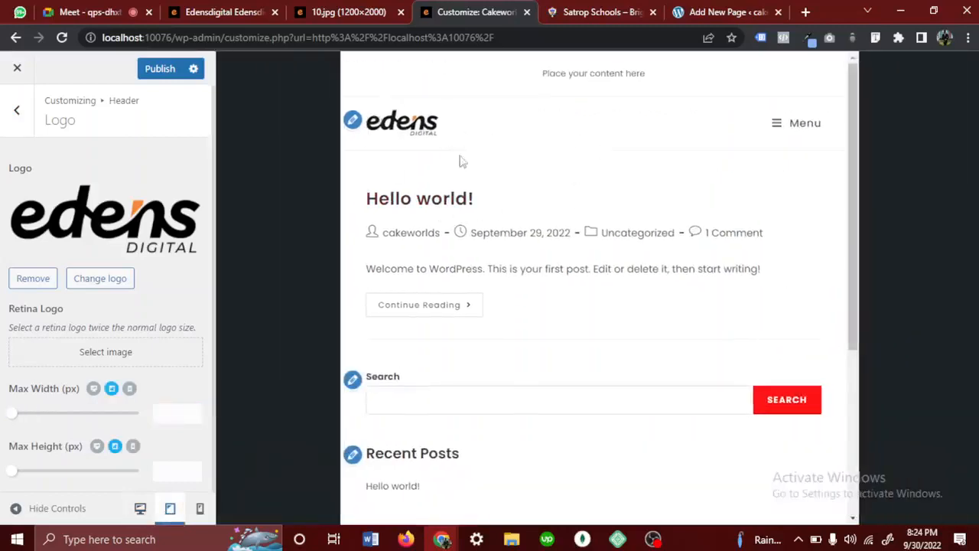
# - Preview the site at mobile size and set the logo's mobile maximum width to 75 px
pyautogui.click(198, 510)
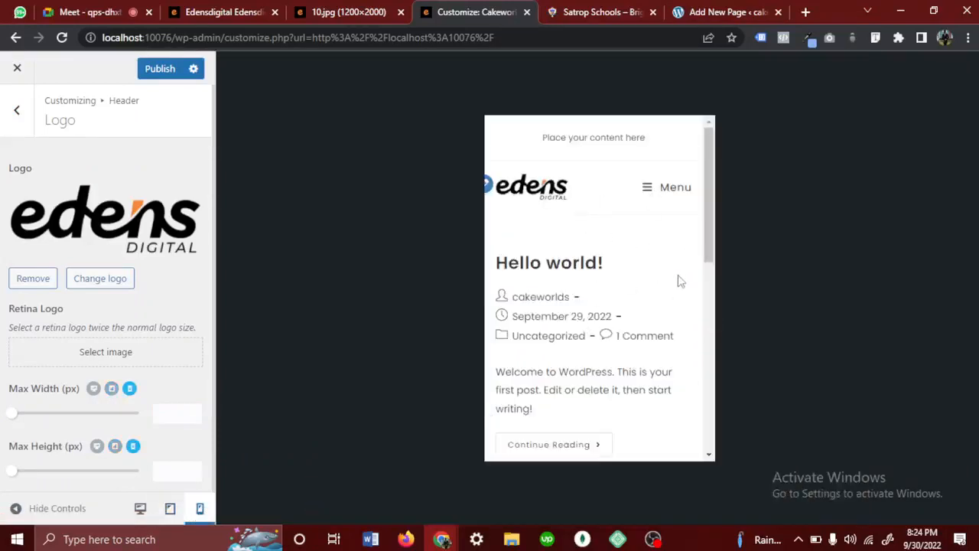
pyautogui.moveTo(561, 190); pyautogui.dragTo(579, 198)
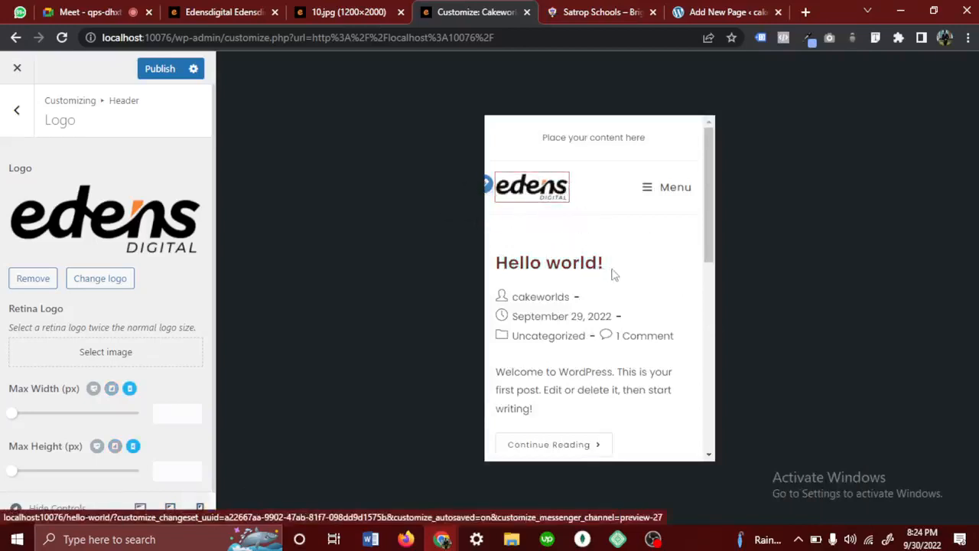
pyautogui.click(21, 414)
pyautogui.moveTo(21, 413); pyautogui.dragTo(28, 413)
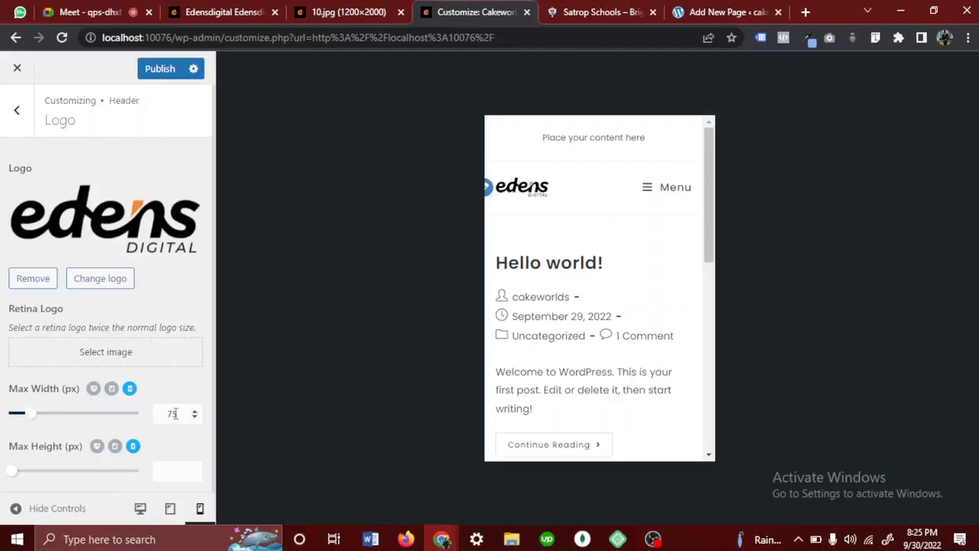
pyautogui.moveTo(190, 412); pyautogui.dragTo(157, 414)
# - Set the logo's tablet maximum width to 94 px and return to the desktop preview
pyautogui.click(170, 507)
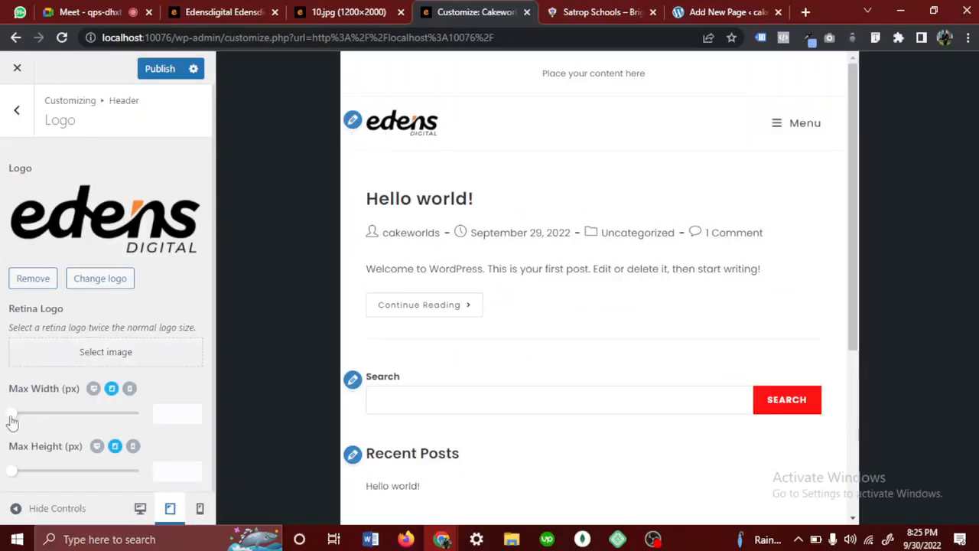
pyautogui.moveTo(10, 421); pyautogui.dragTo(34, 424)
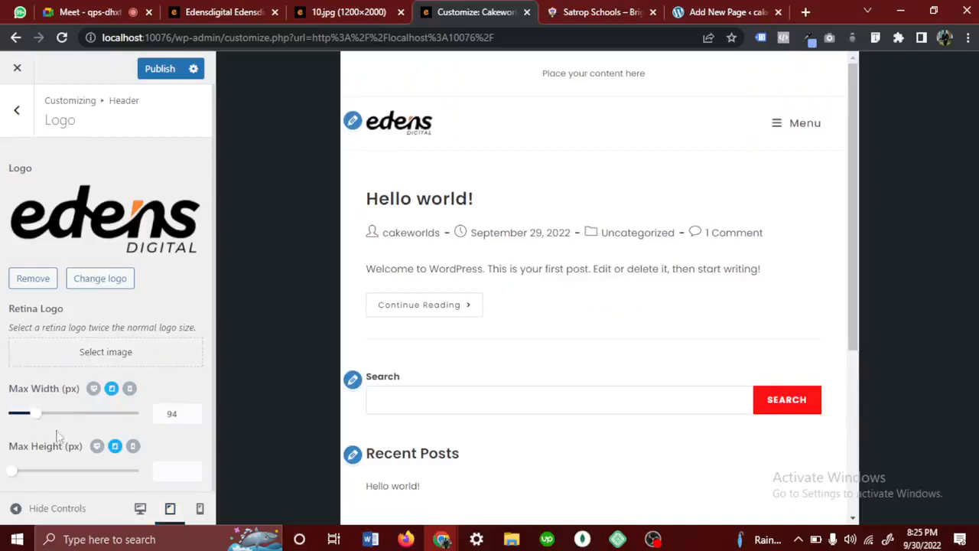
pyautogui.click(141, 514)
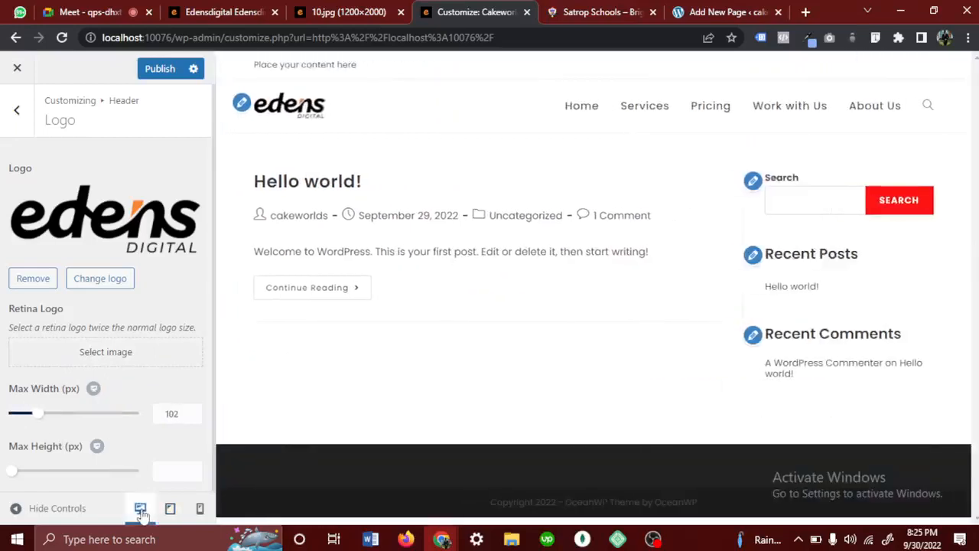
# - Review the logo's maximum width in the desktop, tablet and mobile previews, and check the Google Meet chat before returning to the Customizer
pyautogui.moveTo(180, 415); pyautogui.dragTo(161, 413)
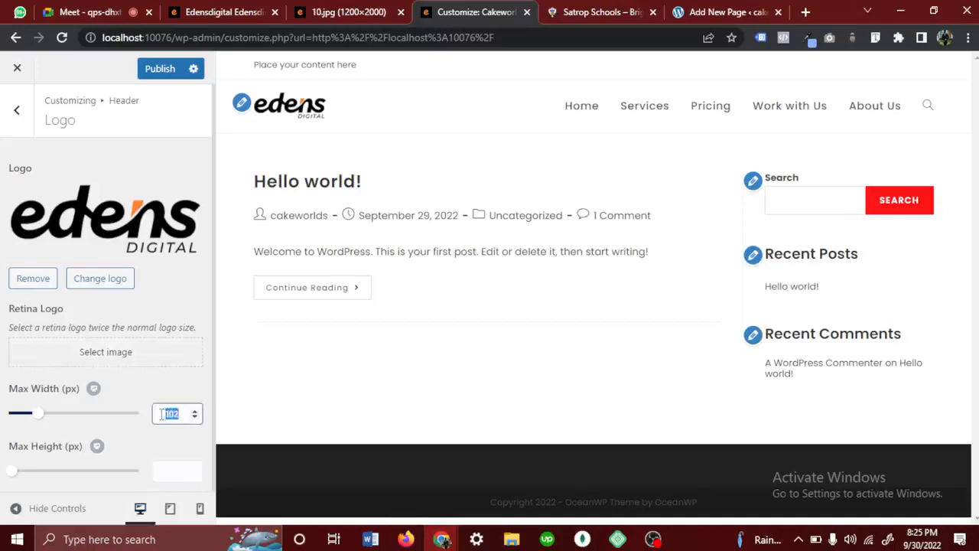
pyautogui.click(158, 443)
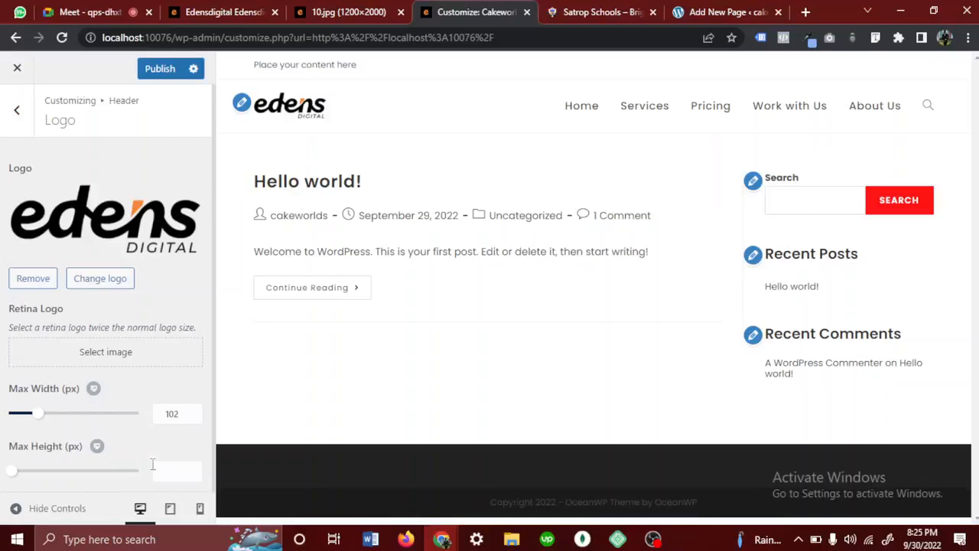
pyautogui.click(170, 508)
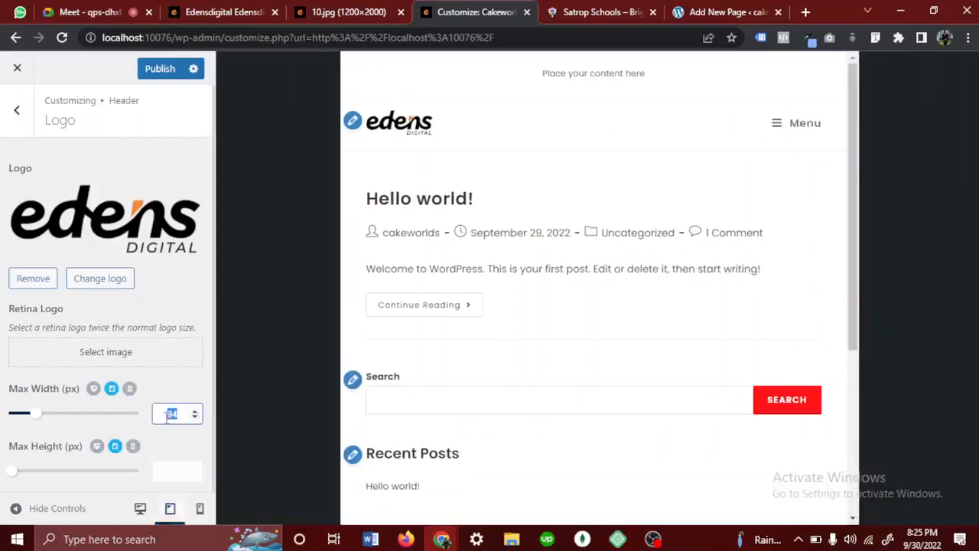
pyautogui.click(199, 507)
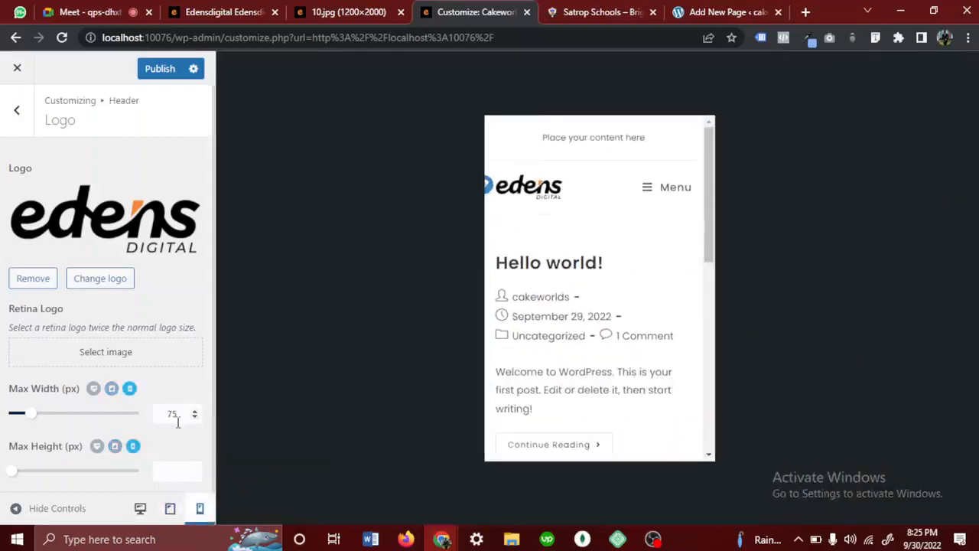
pyautogui.moveTo(178, 419); pyautogui.dragTo(158, 417)
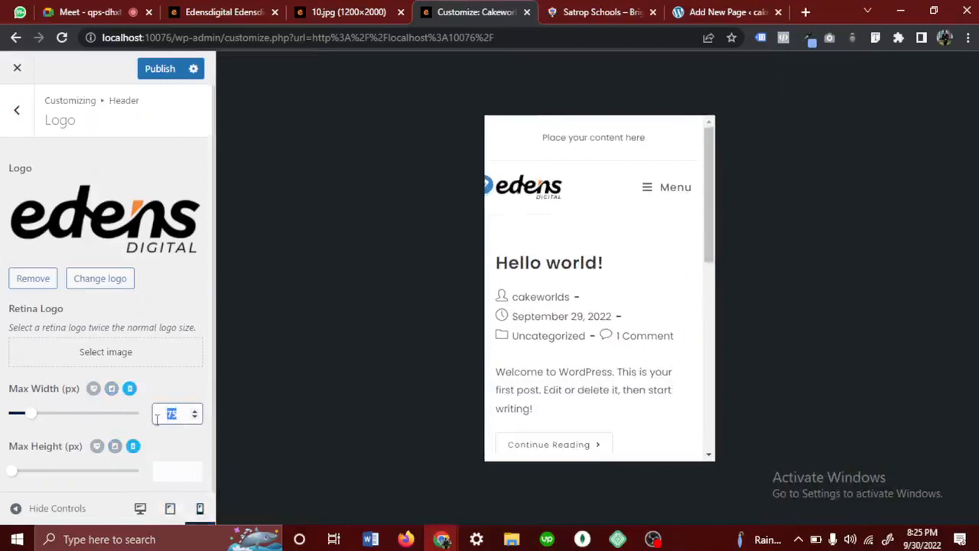
pyautogui.click(87, 11)
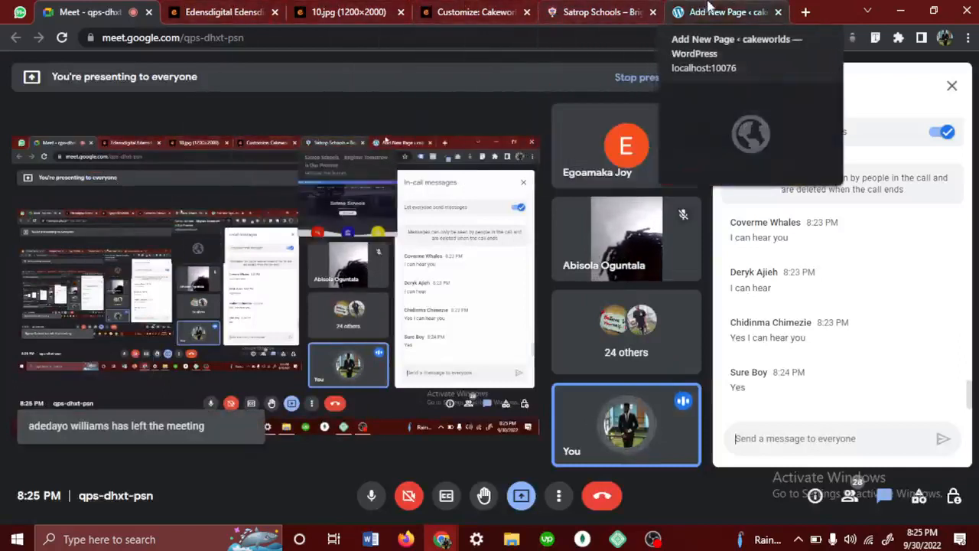
pyautogui.click(470, 10)
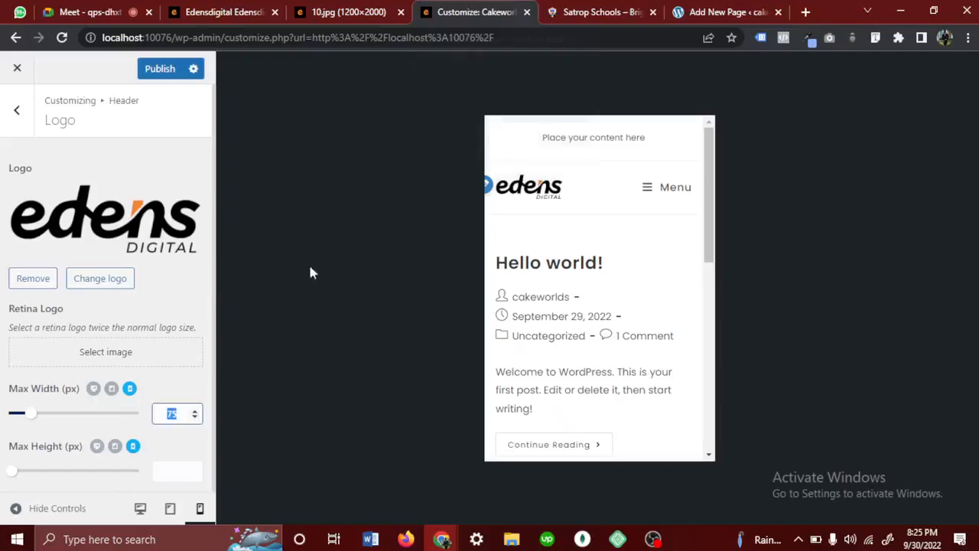
# - Publish the logo changes and open the header's menu settings with the site shown at desktop size
pyautogui.click(162, 69)
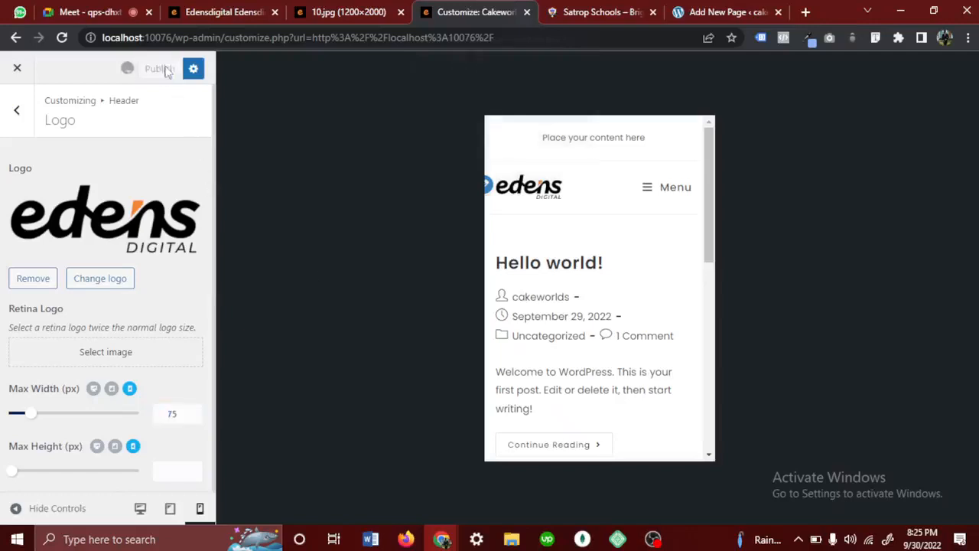
pyautogui.click(21, 134)
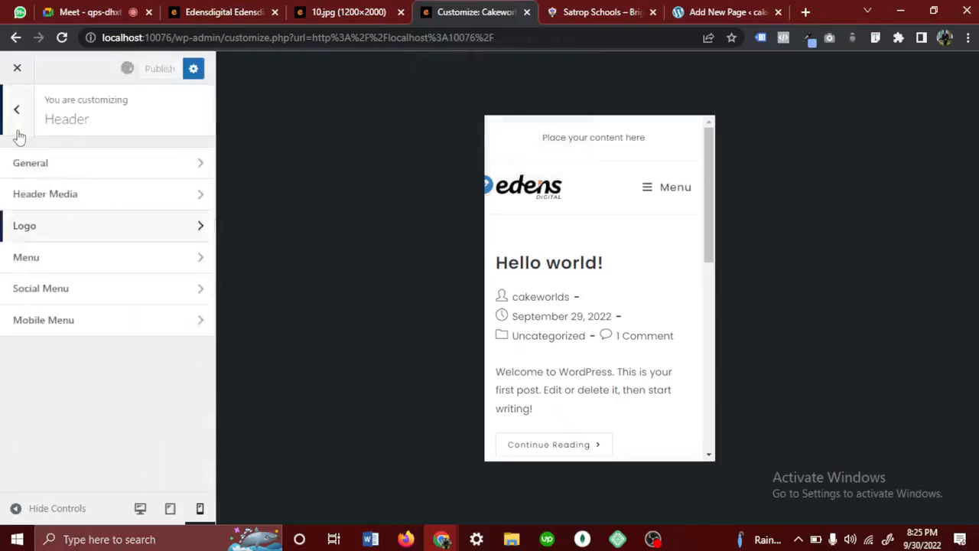
pyautogui.click(43, 263)
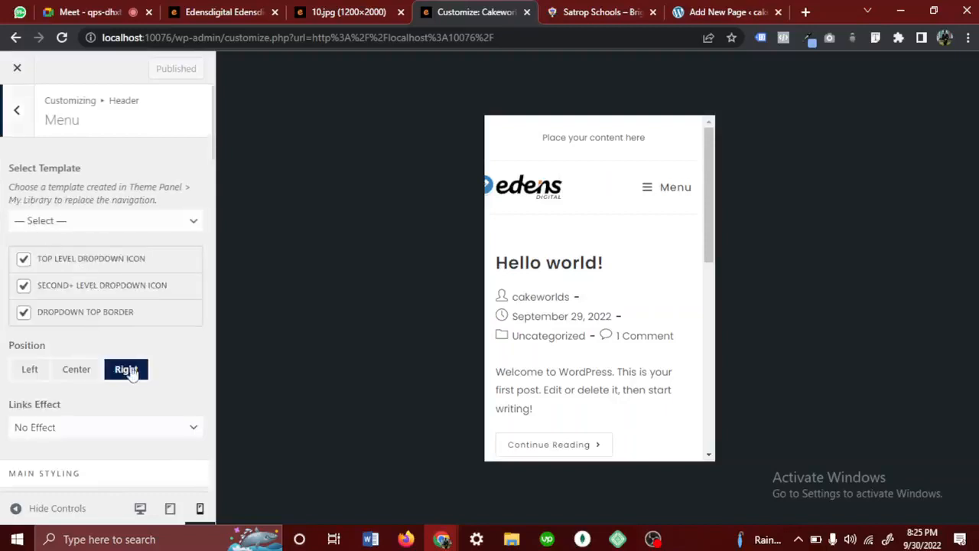
pyautogui.scroll(-2, 132, 372)
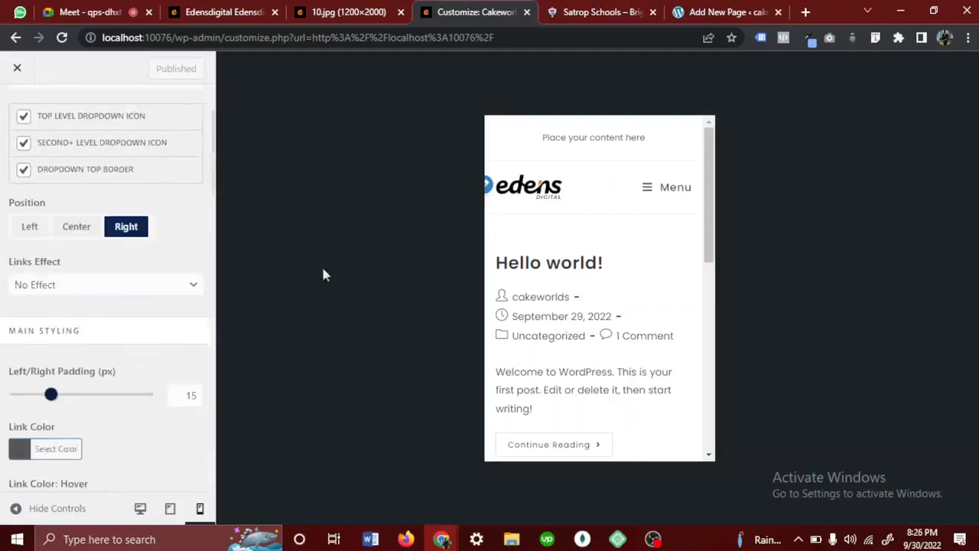
pyautogui.click(140, 508)
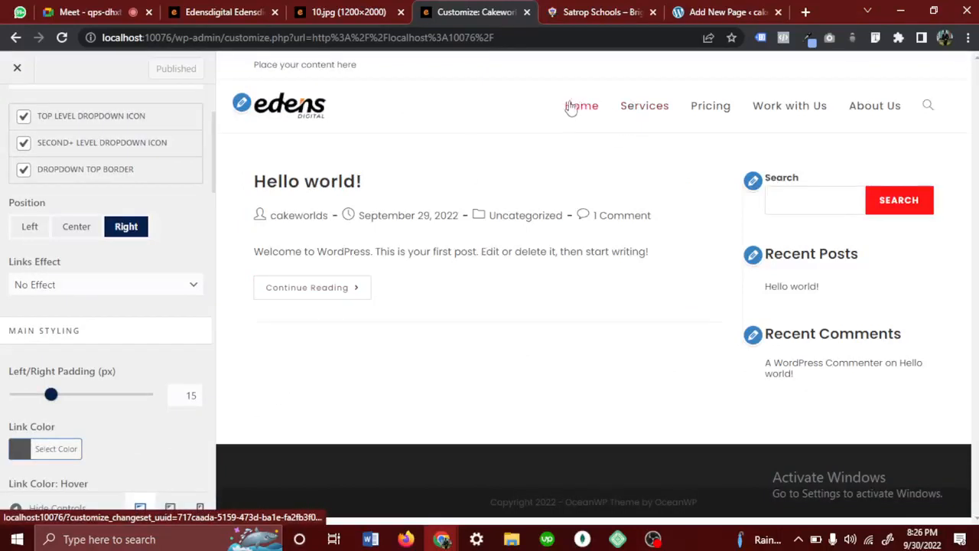
# - Set the header menu's links effect to Underline From Left with a red effect colour
pyautogui.click(170, 285)
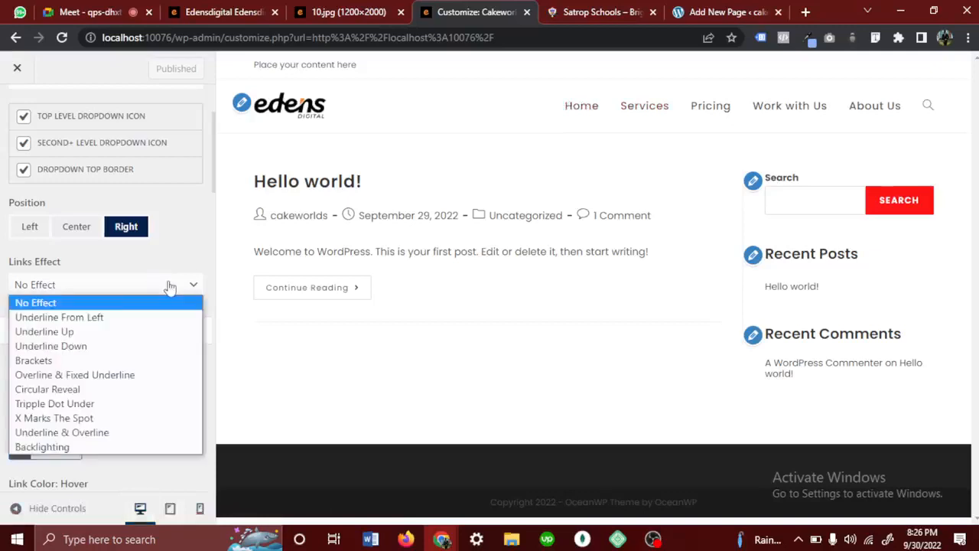
pyautogui.click(99, 317)
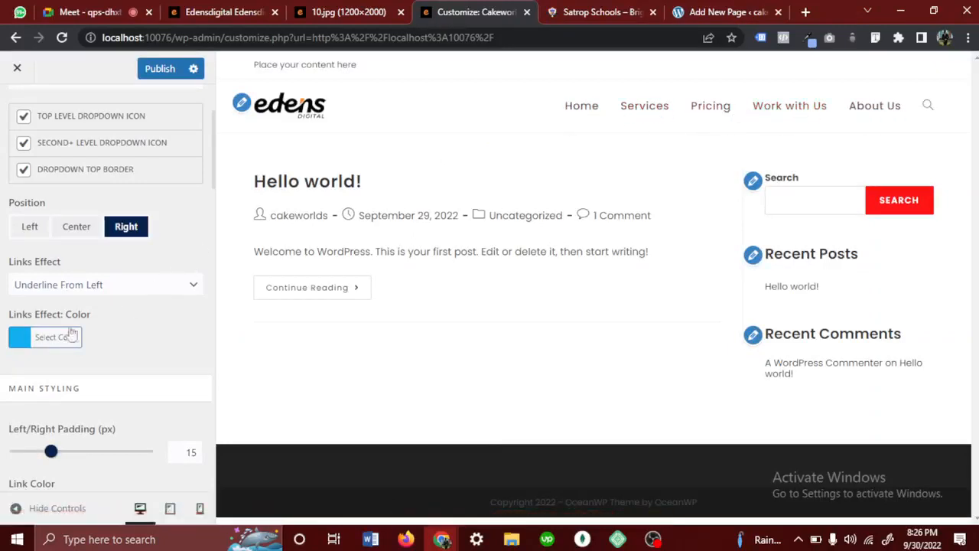
pyautogui.click(38, 342)
pyautogui.moveTo(38, 407); pyautogui.dragTo(5, 375)
pyautogui.click(213, 325)
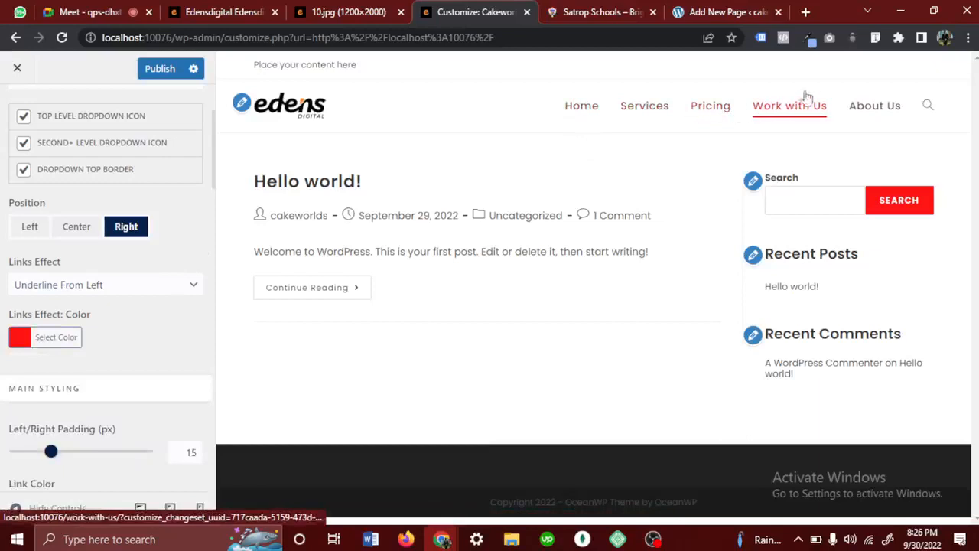
# - Try the Backlighting and Overline & Fixed Underline effects on the menu links, and return the links effect to Underline From Left
pyautogui.click(81, 291)
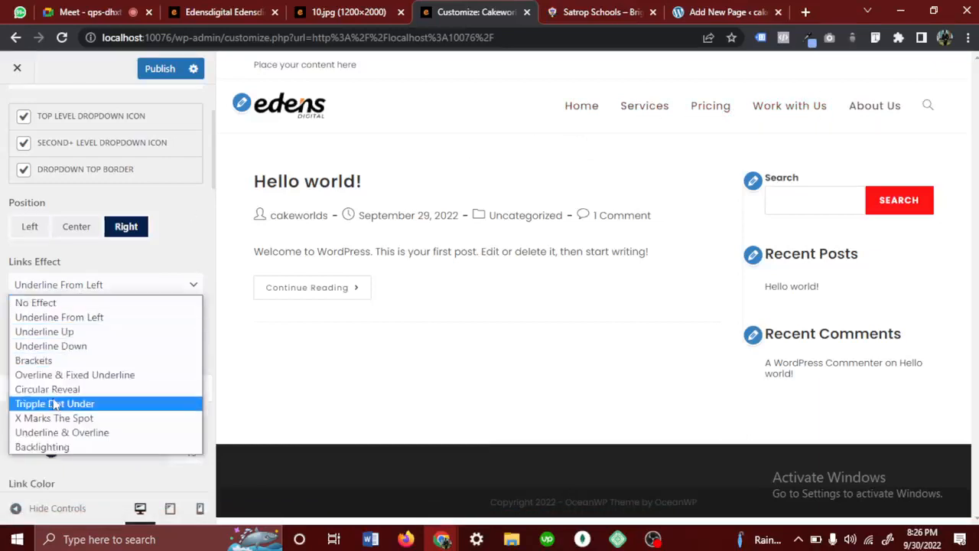
pyautogui.click(53, 449)
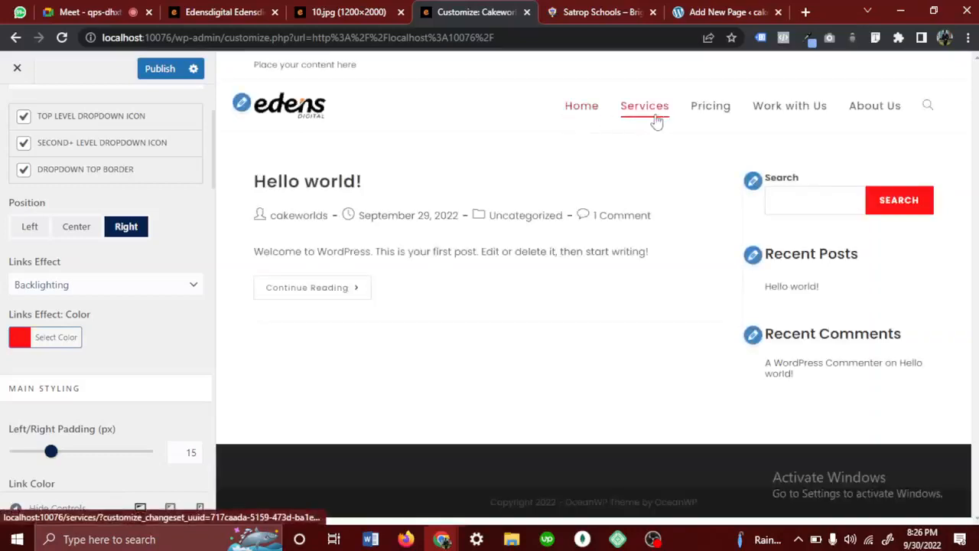
pyautogui.click(79, 295)
pyautogui.click(80, 296)
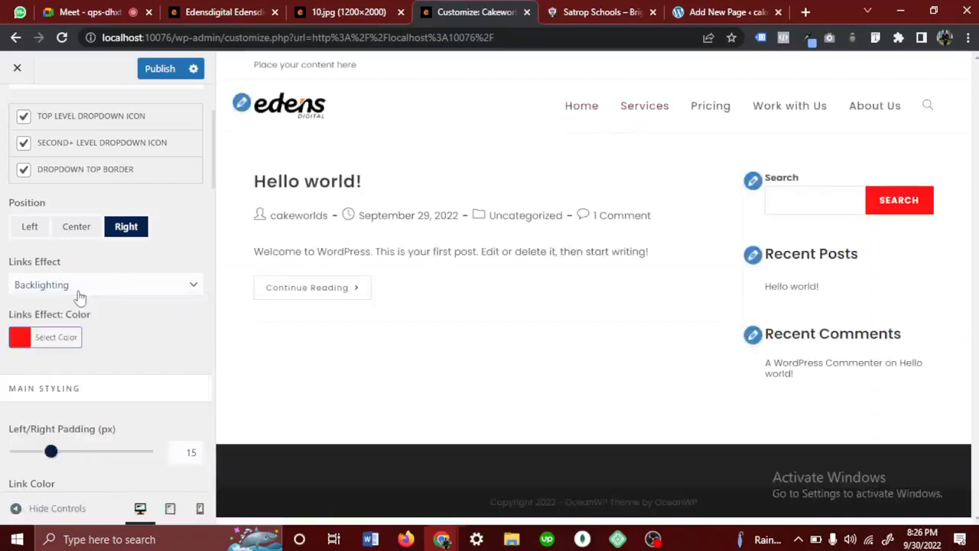
pyautogui.click(78, 297)
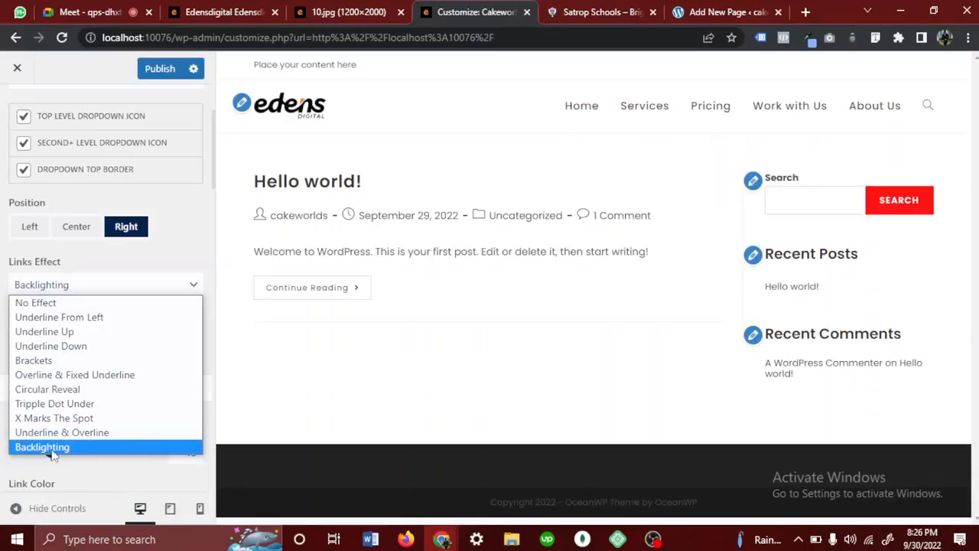
pyautogui.click(53, 451)
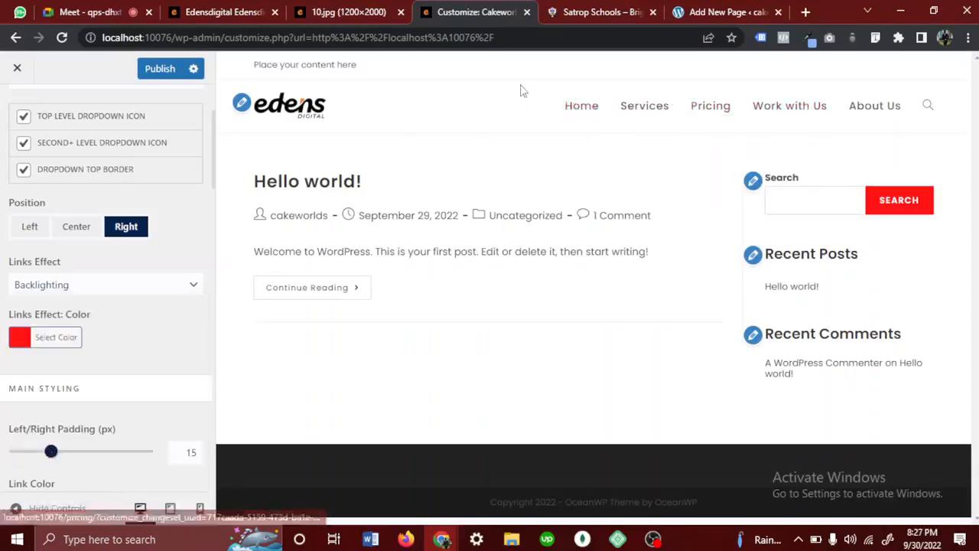
pyautogui.click(101, 289)
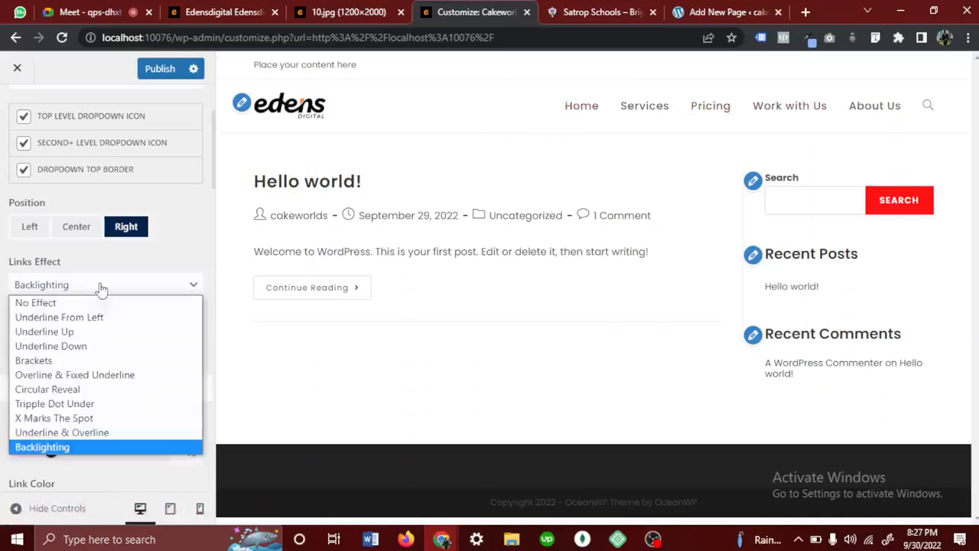
pyautogui.click(71, 375)
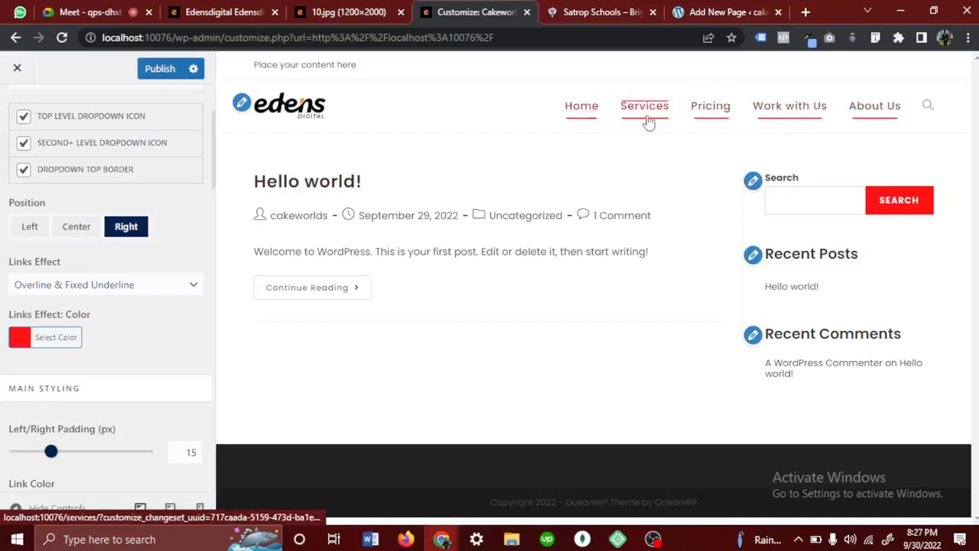
pyautogui.click(134, 292)
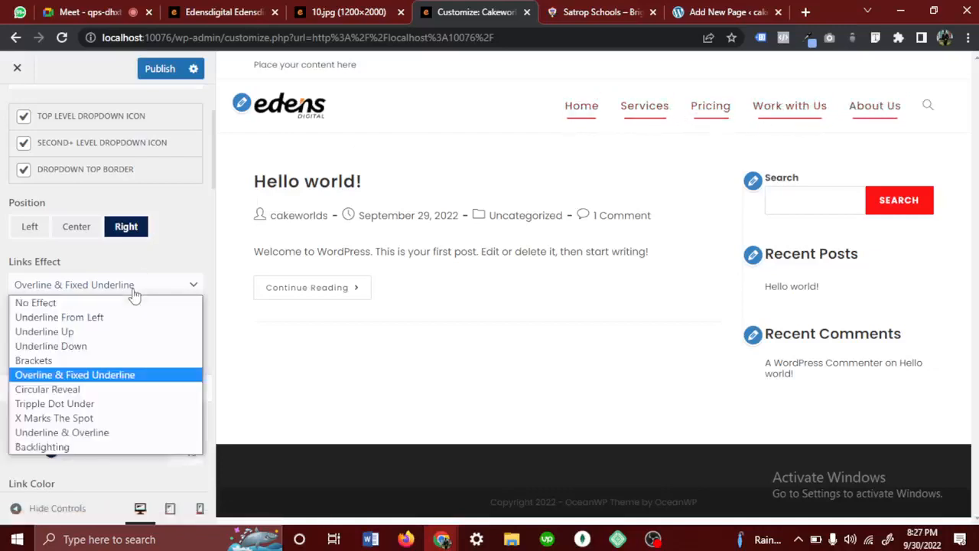
pyautogui.click(103, 318)
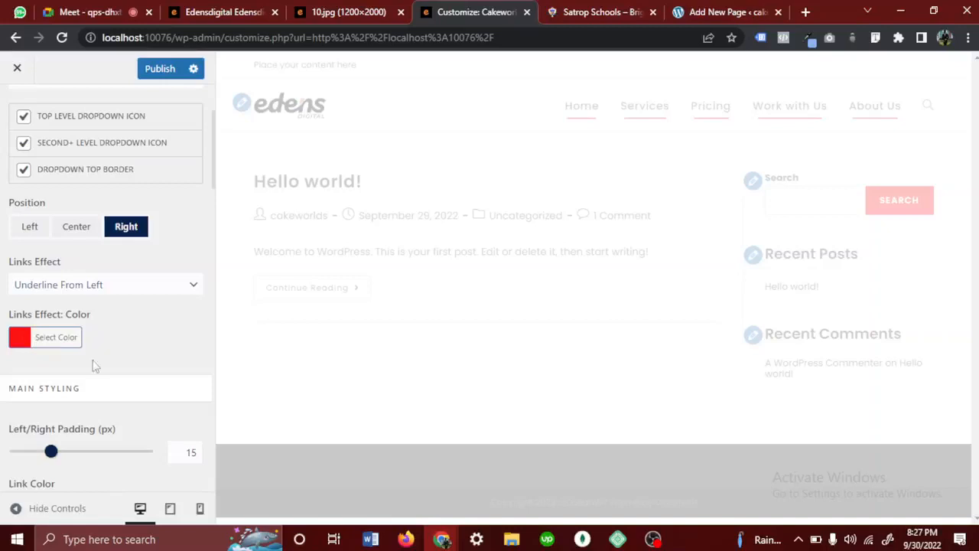
# - Set the header menu's search icon style to Disabled
pyautogui.scroll(-1, 135, 416)
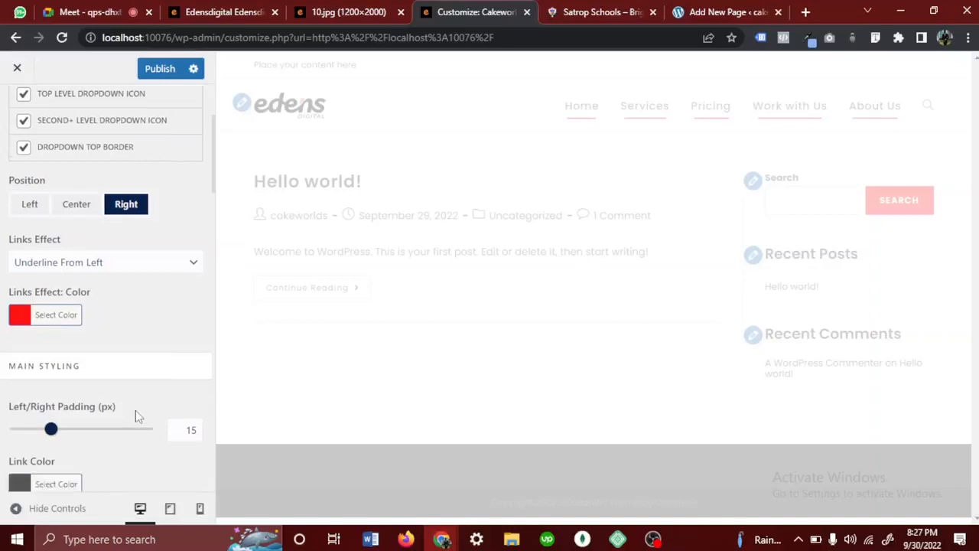
pyautogui.scroll(-5, 135, 413)
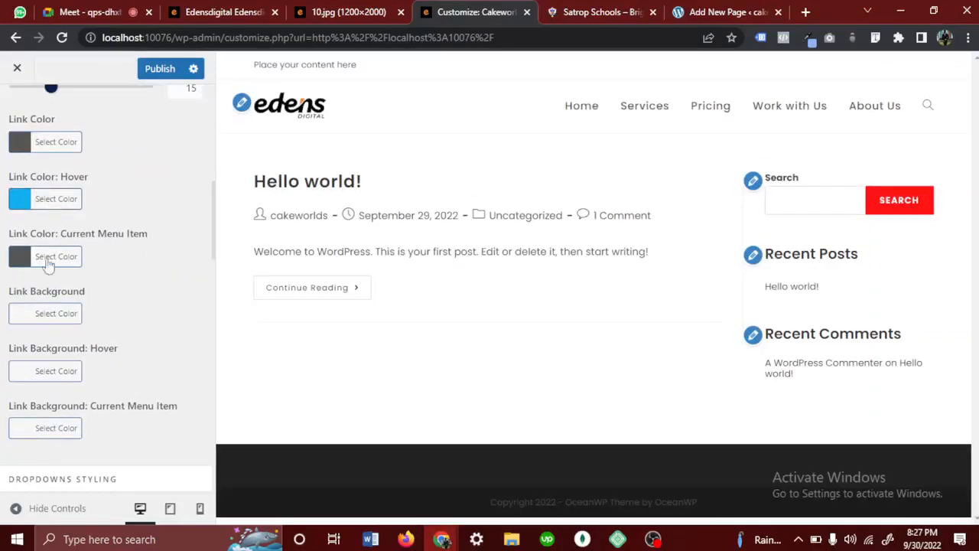
pyautogui.scroll(-3, 59, 339)
pyautogui.scroll(-6, 60, 340)
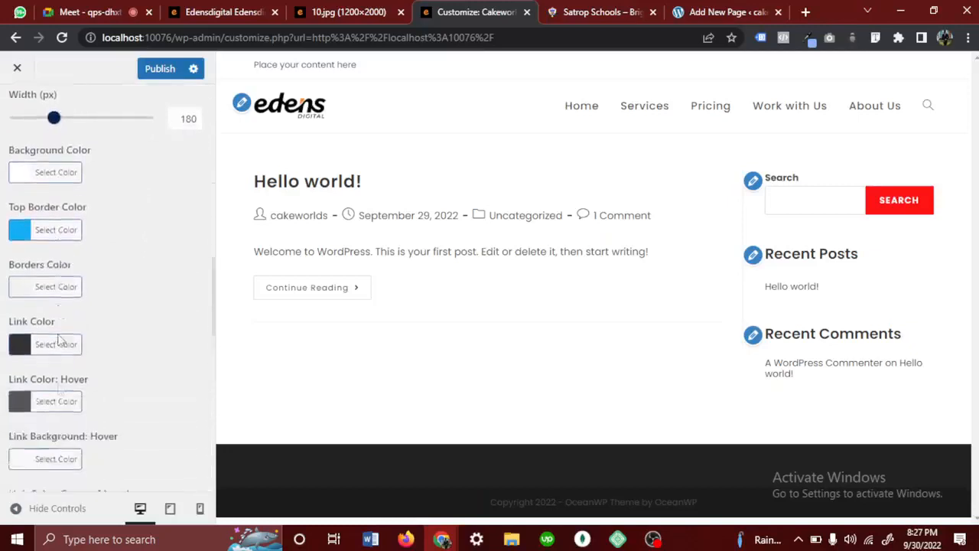
pyautogui.scroll(-1, 60, 341)
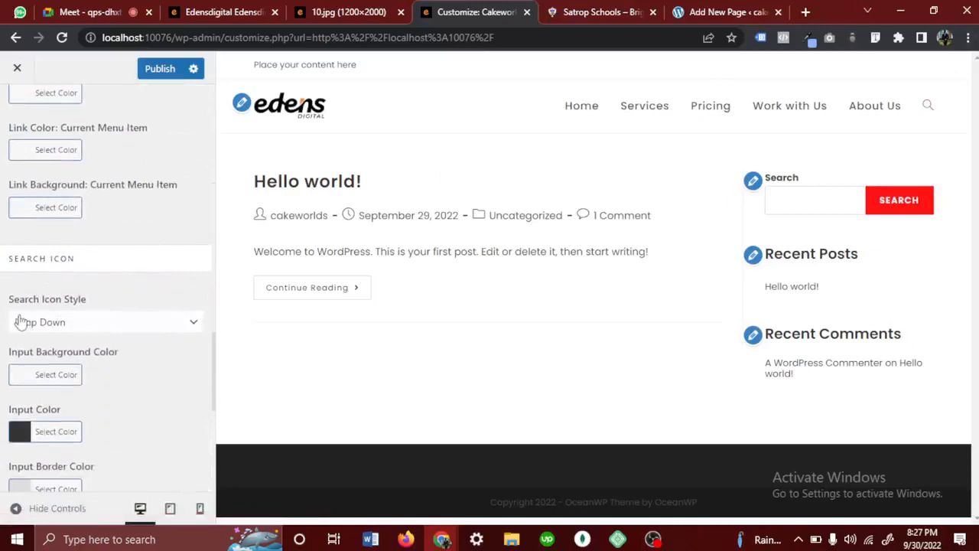
pyautogui.click(78, 327)
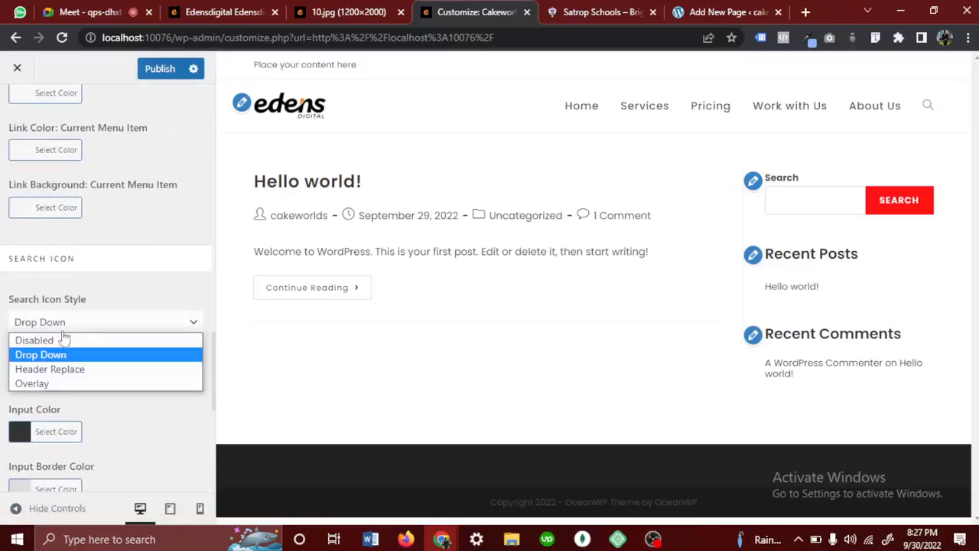
pyautogui.click(61, 341)
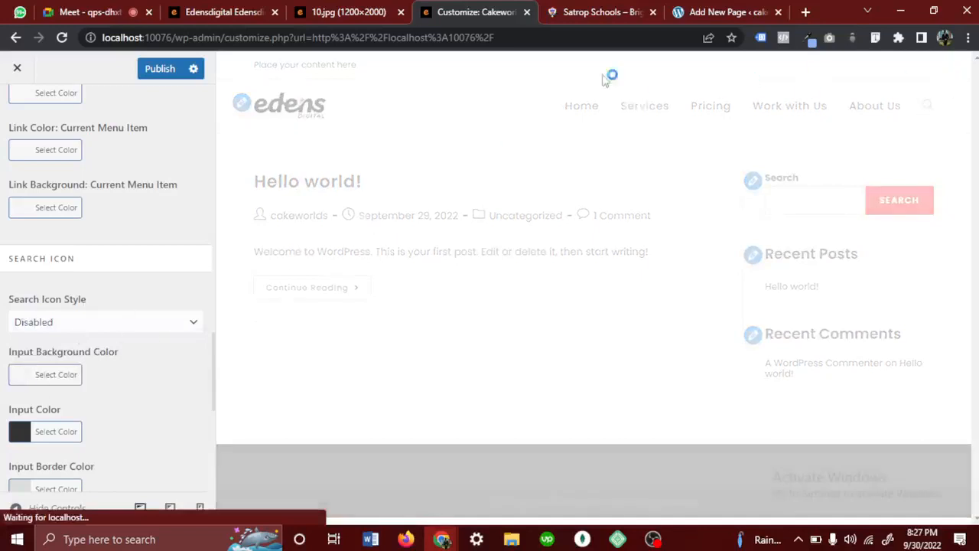
# - Look at the social icons beside the navigation links in the 10.jpg design mockup
pyautogui.click(350, 10)
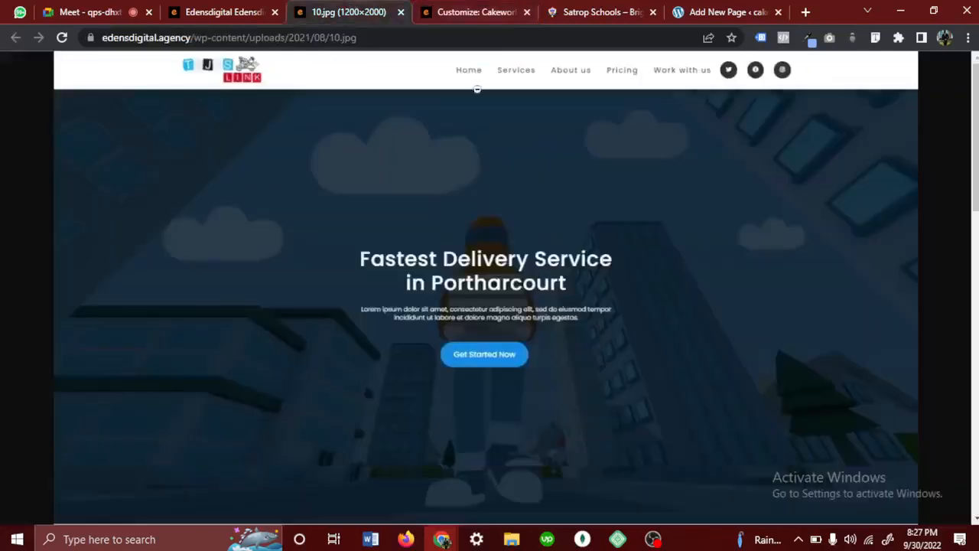
pyautogui.click(724, 70)
pyautogui.click(564, 60)
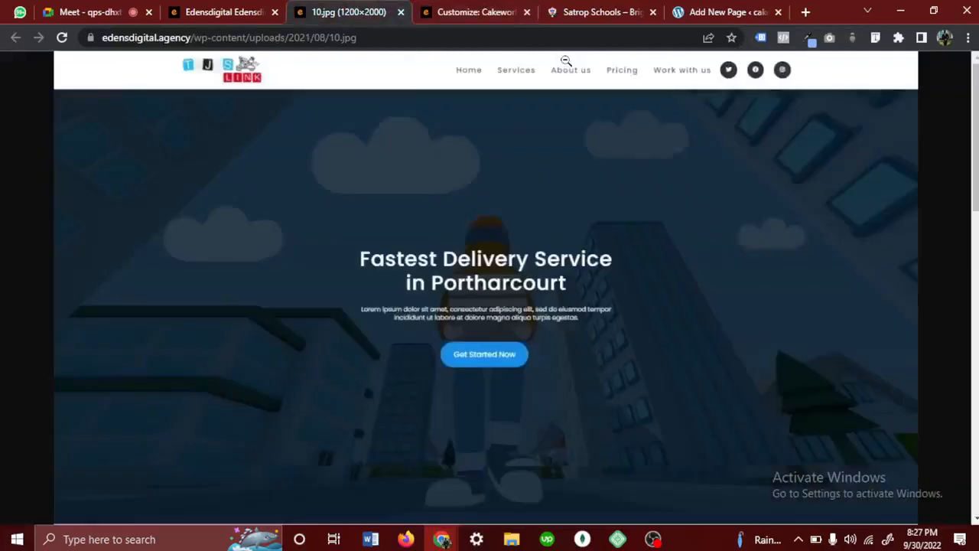
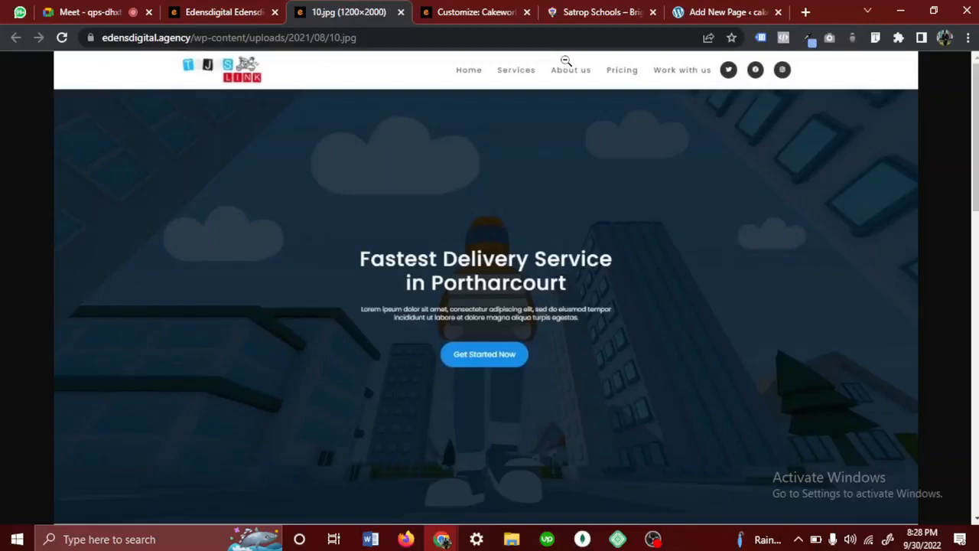
# - Return to the Customizer and publish the header menu changes
pyautogui.click(749, 12)
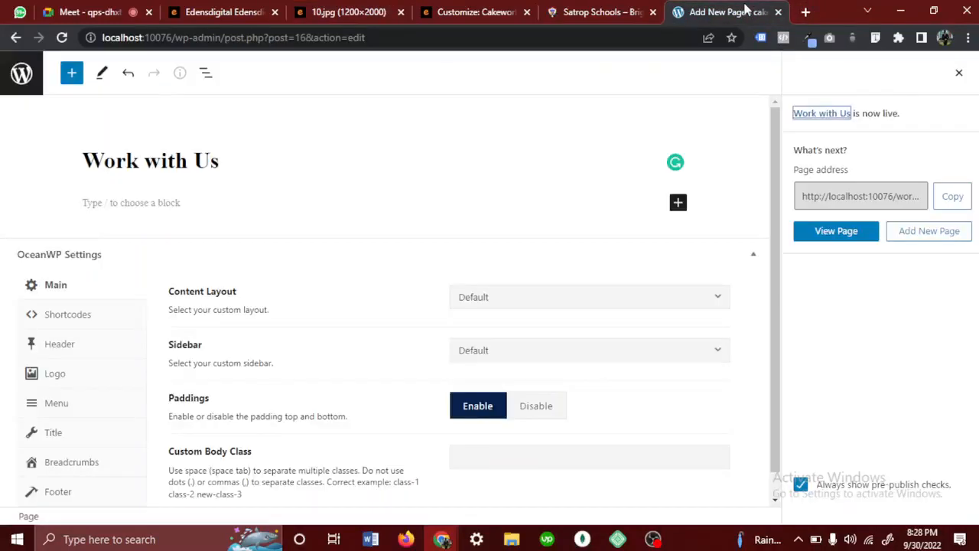
pyautogui.click(599, 9)
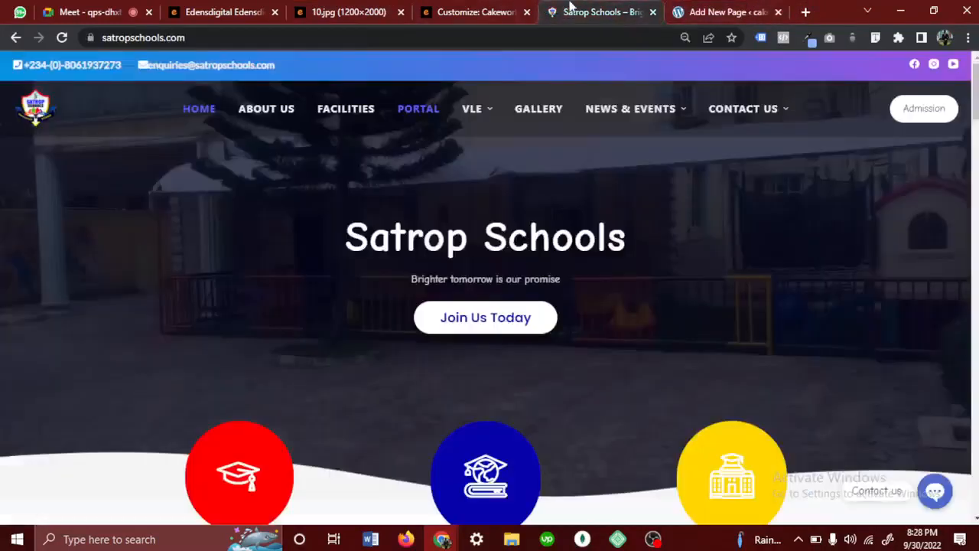
pyautogui.click(470, 9)
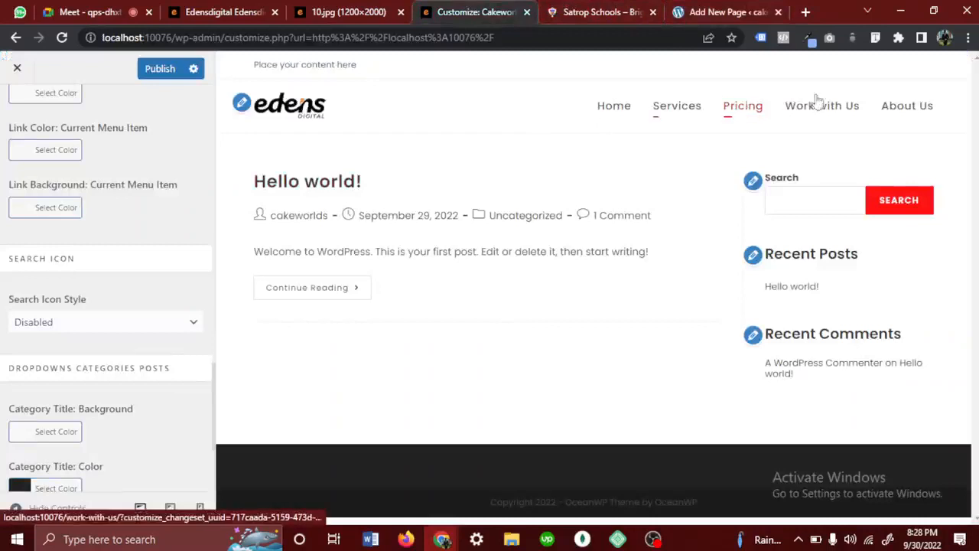
pyautogui.scroll(-3, 35, 424)
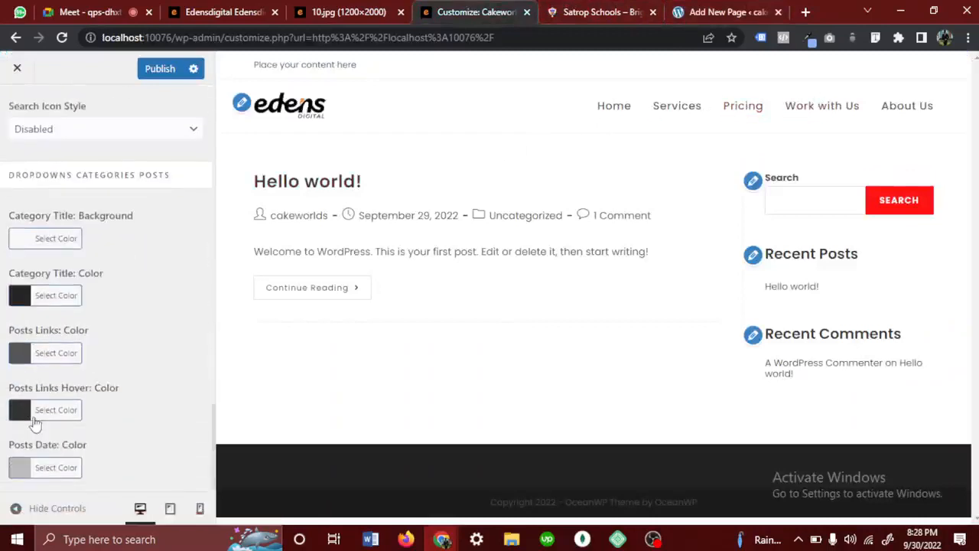
pyautogui.scroll(5, 34, 425)
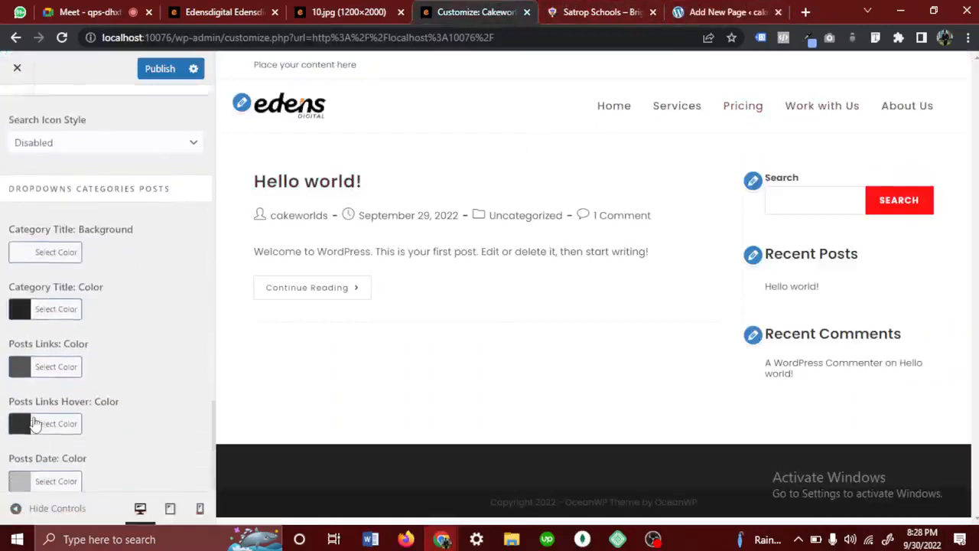
pyautogui.click(160, 70)
# - Open the header's Social Menu settings and enable the social menu
pyautogui.click(23, 115)
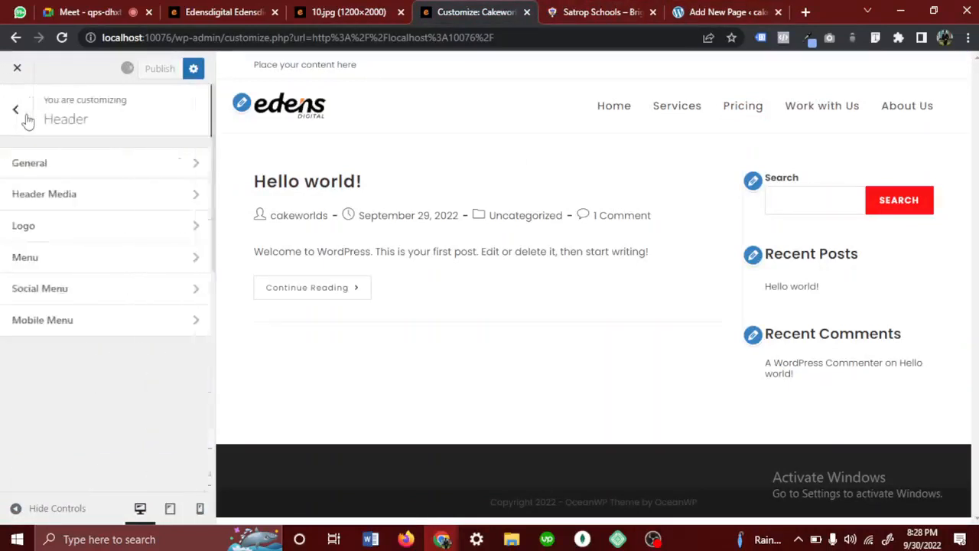
pyautogui.click(67, 294)
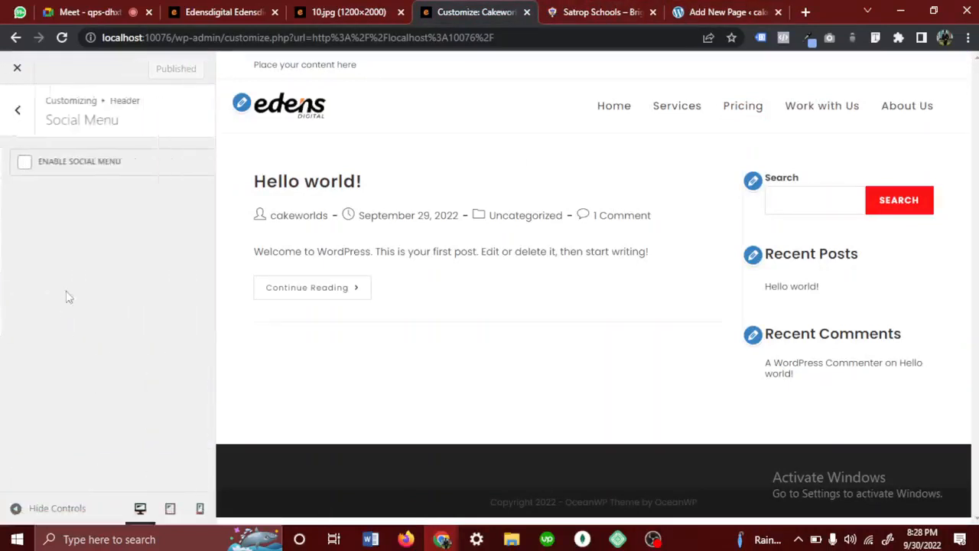
pyautogui.click(23, 164)
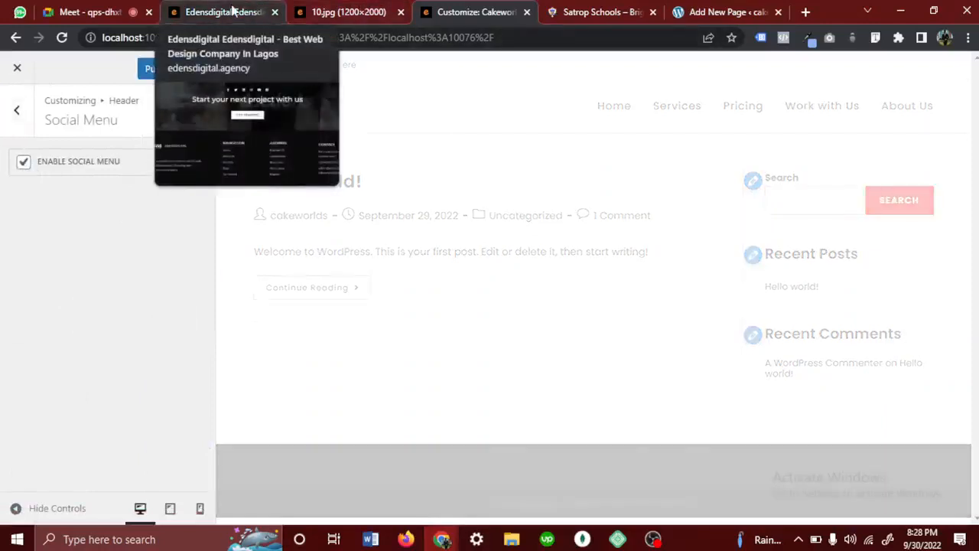
# - Compare with the social icons in the 10.jpg mockup and set the social menu's link style to Dark
pyautogui.click(336, 10)
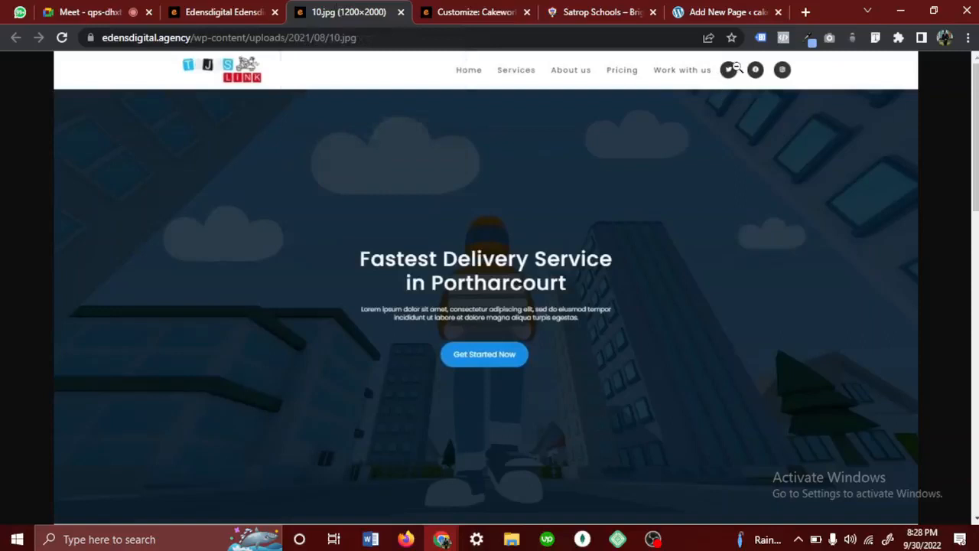
pyautogui.click(735, 68)
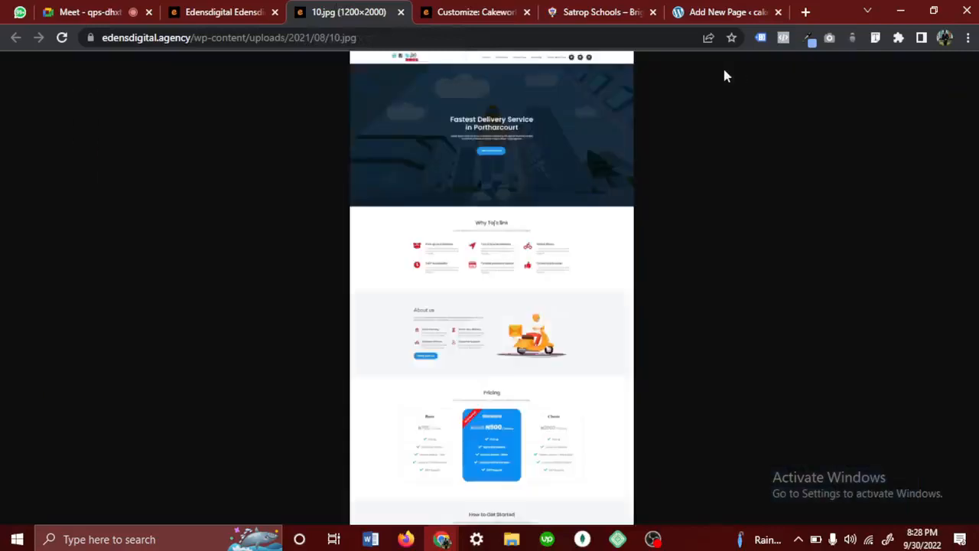
pyautogui.click(599, 59)
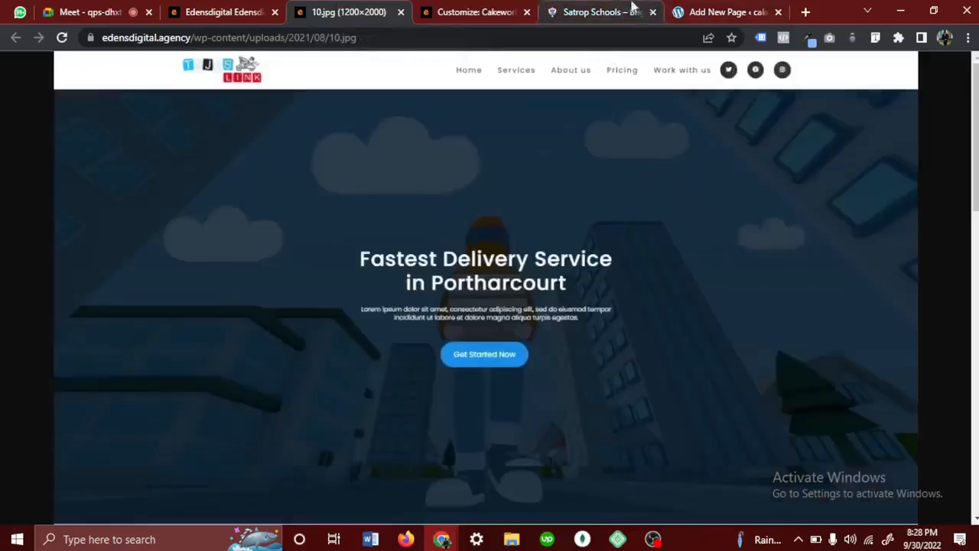
pyautogui.click(502, 8)
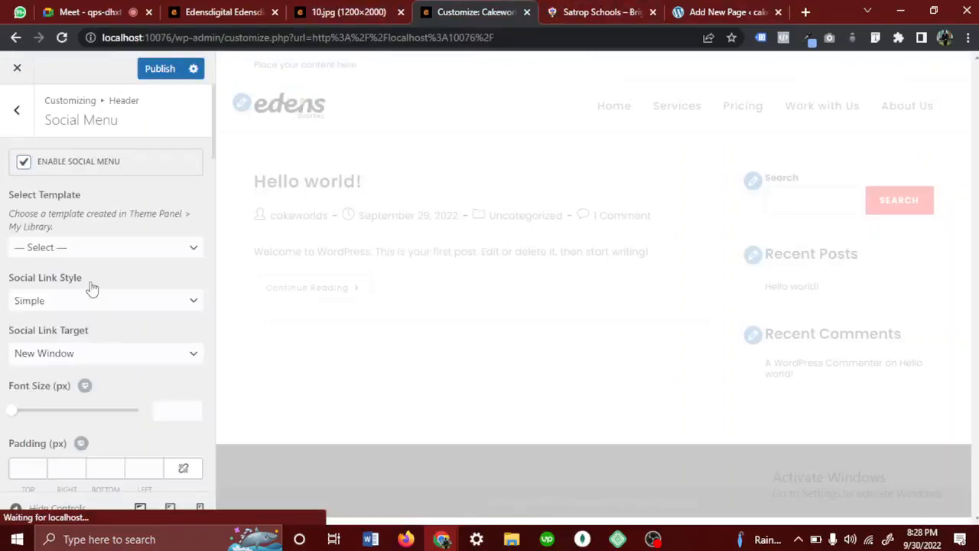
pyautogui.scroll(-1, 90, 282)
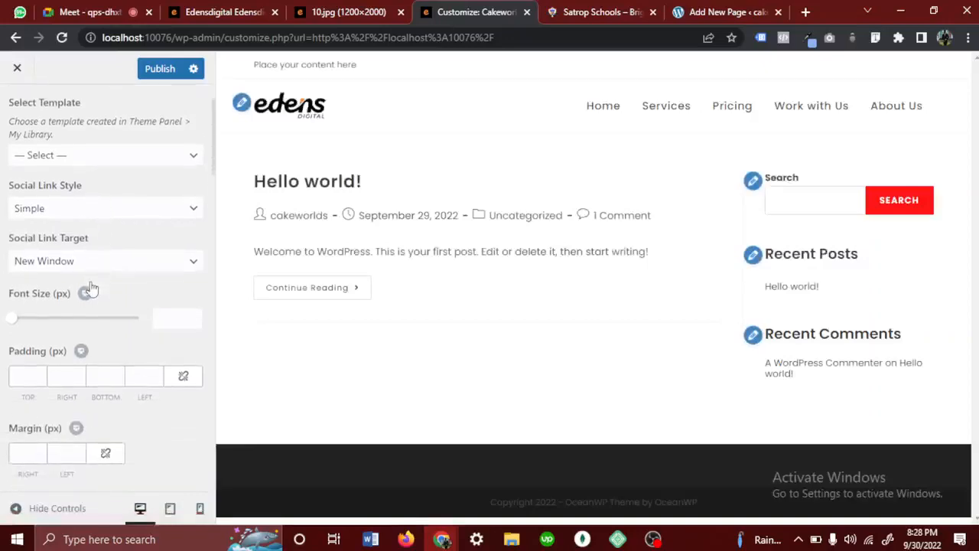
pyautogui.moveTo(95, 191); pyautogui.dragTo(6, 183)
pyautogui.click(46, 211)
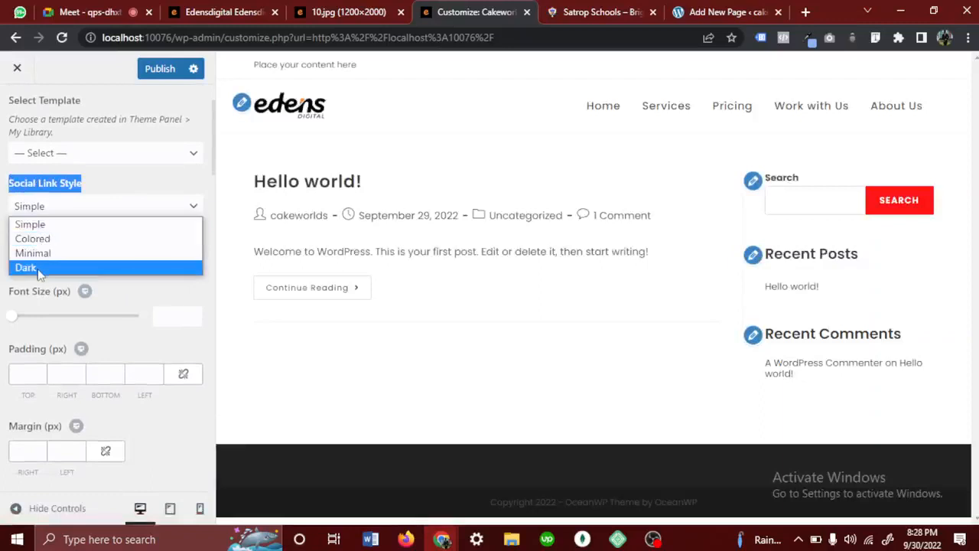
pyautogui.click(26, 267)
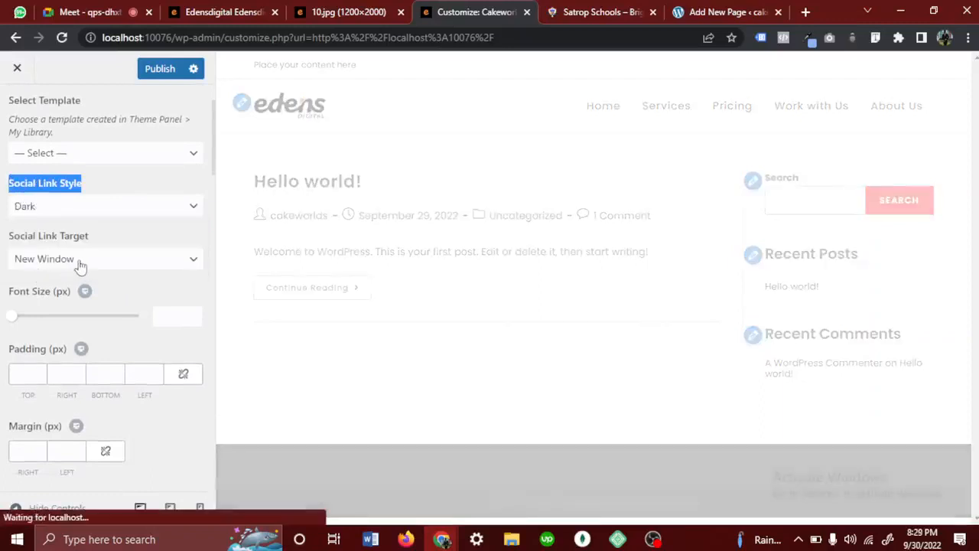
# - Enter # as the placeholder link for Instagram in the social menu
pyautogui.scroll(-2, 79, 266)
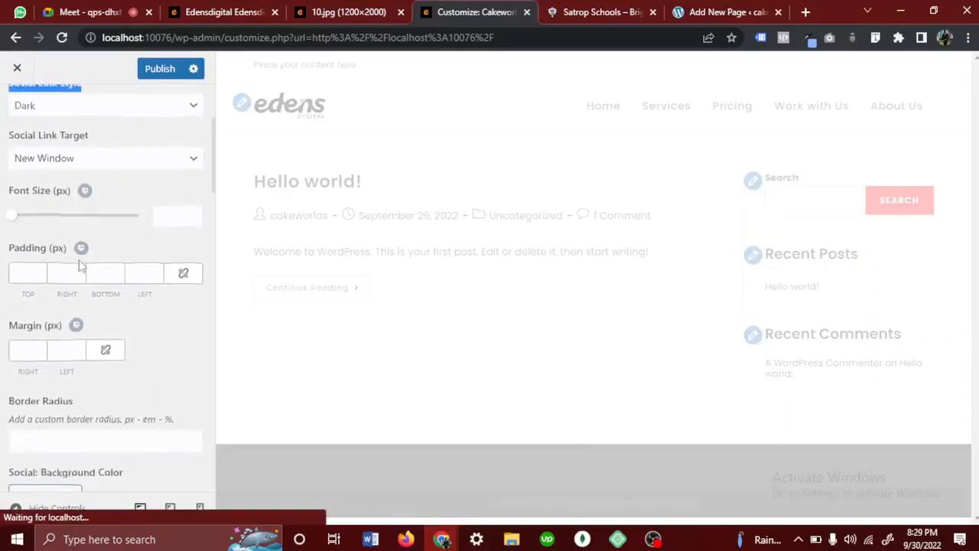
pyautogui.scroll(-4, 47, 330)
pyautogui.scroll(-9, 47, 331)
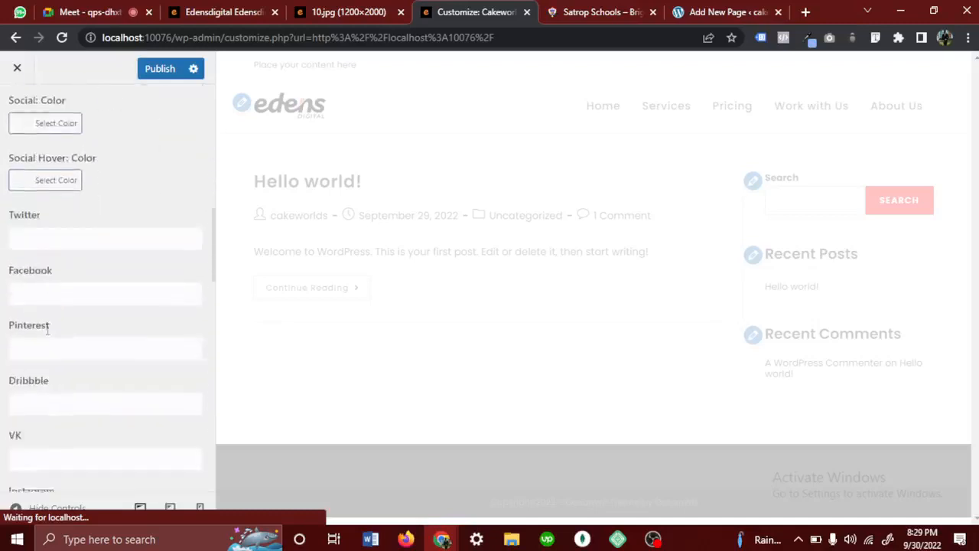
pyautogui.scroll(6, 47, 329)
pyautogui.scroll(1, 47, 333)
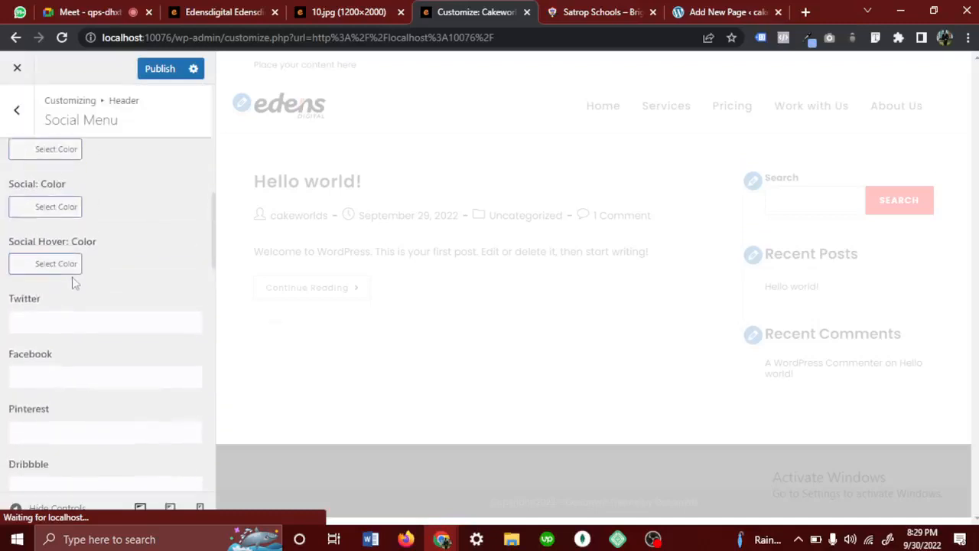
pyautogui.click(61, 325)
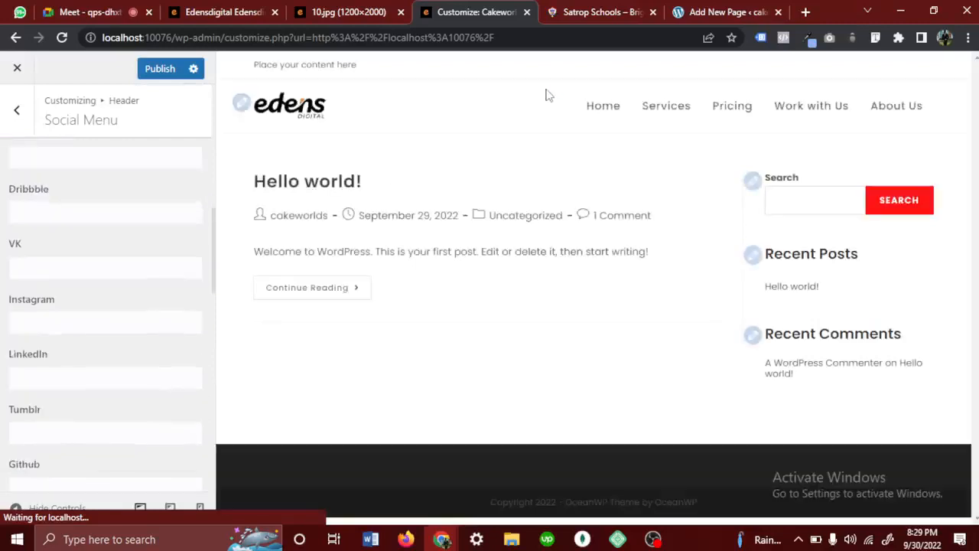
pyautogui.click(34, 318)
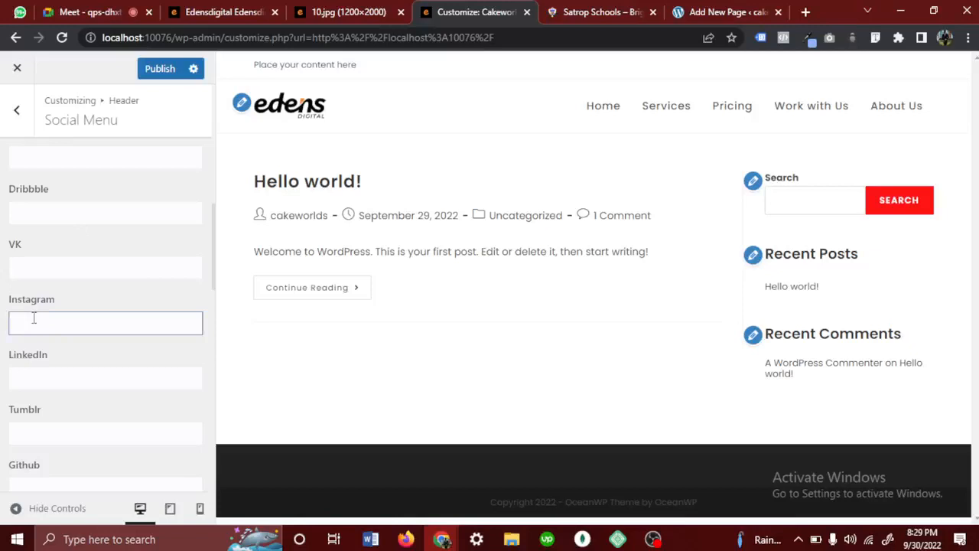
pyautogui.write('#')
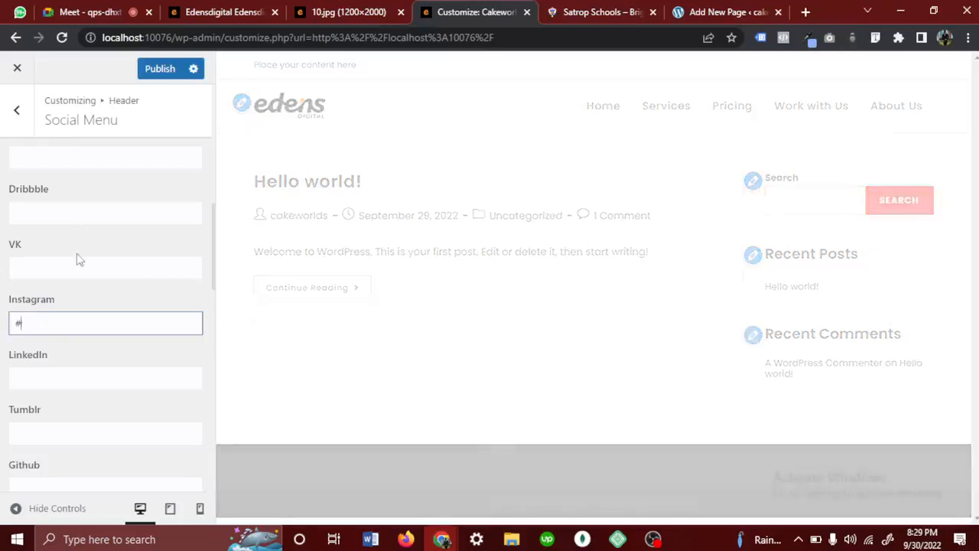
# - Enter # as the placeholder link for Facebook and Twitter in the social menu
pyautogui.scroll(1, 76, 258)
pyautogui.click(48, 176)
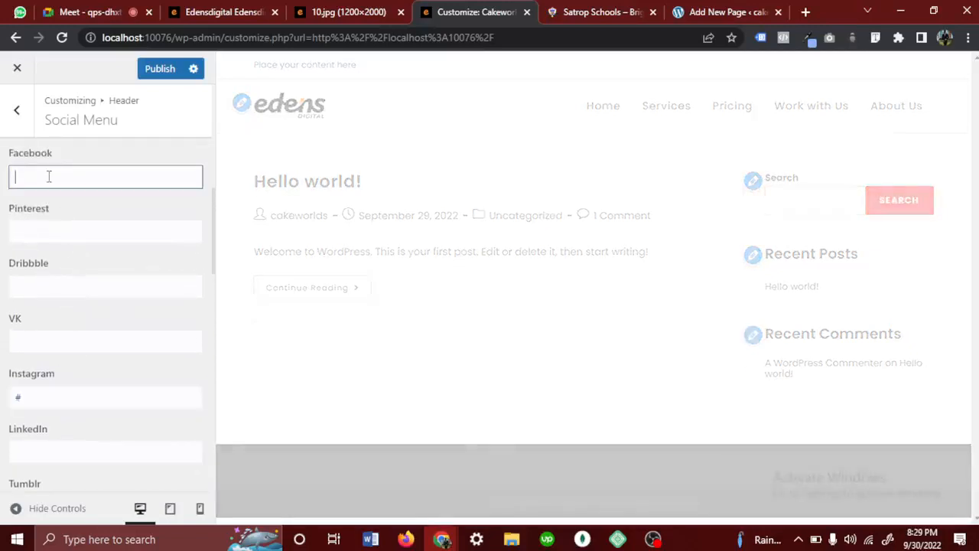
pyautogui.write('#')
pyautogui.scroll(2, 35, 246)
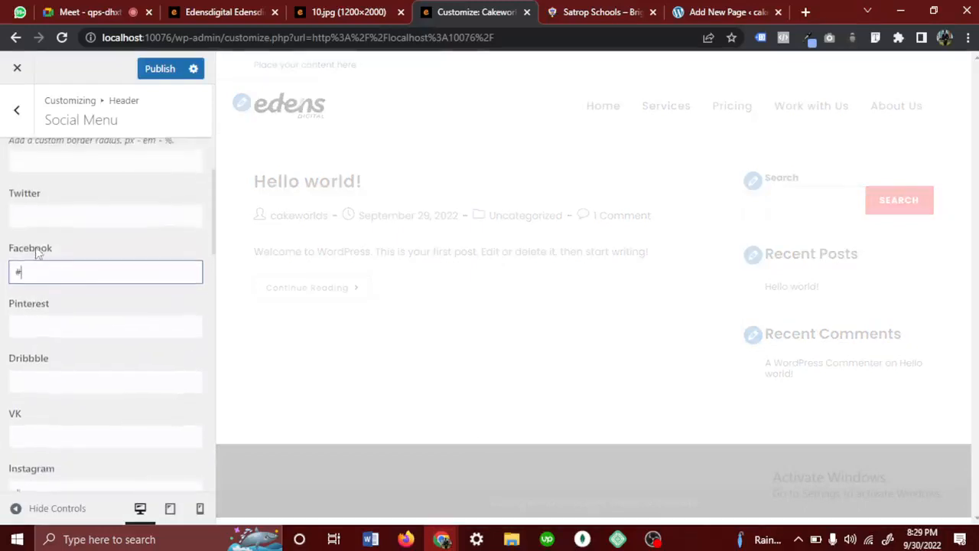
pyautogui.click(77, 218)
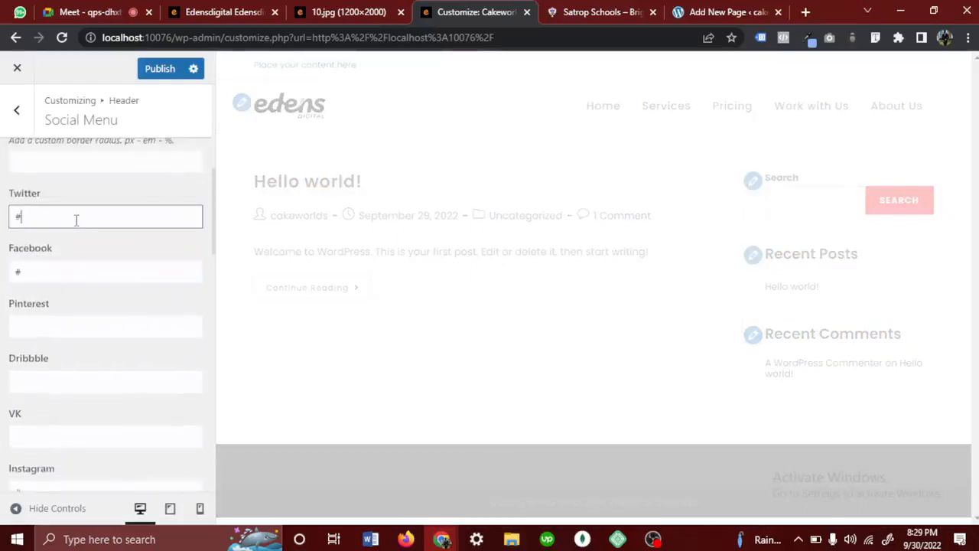
pyautogui.scroll(1, 77, 221)
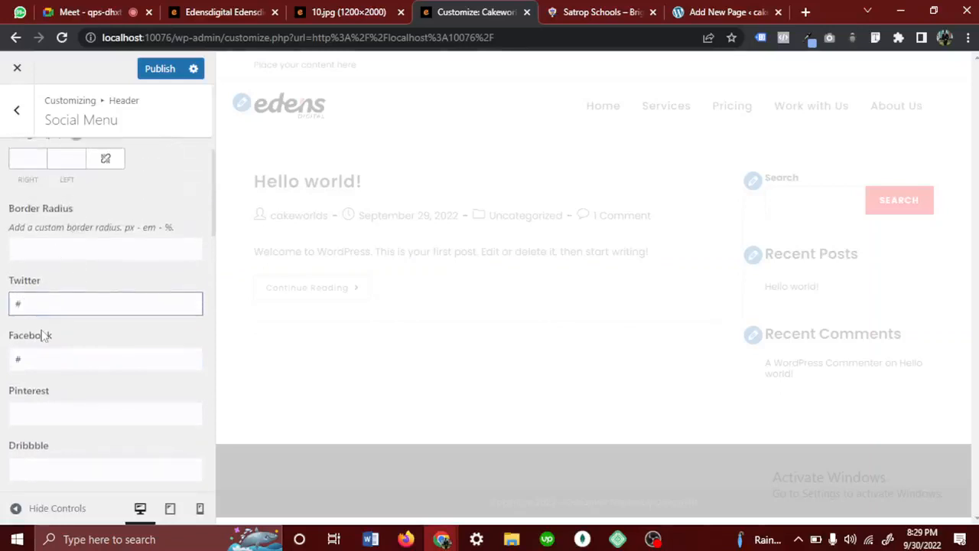
# - Go over the social profile link fields, leave Pinterest, Dribbble and VK empty, and publish the social menu changes
pyautogui.scroll(-2, 42, 335)
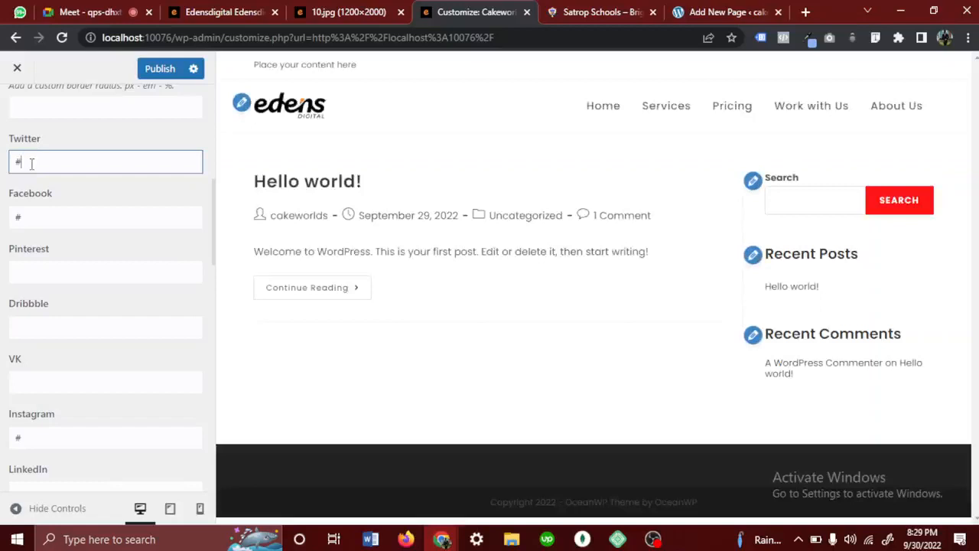
pyautogui.click(42, 273)
pyautogui.click(65, 328)
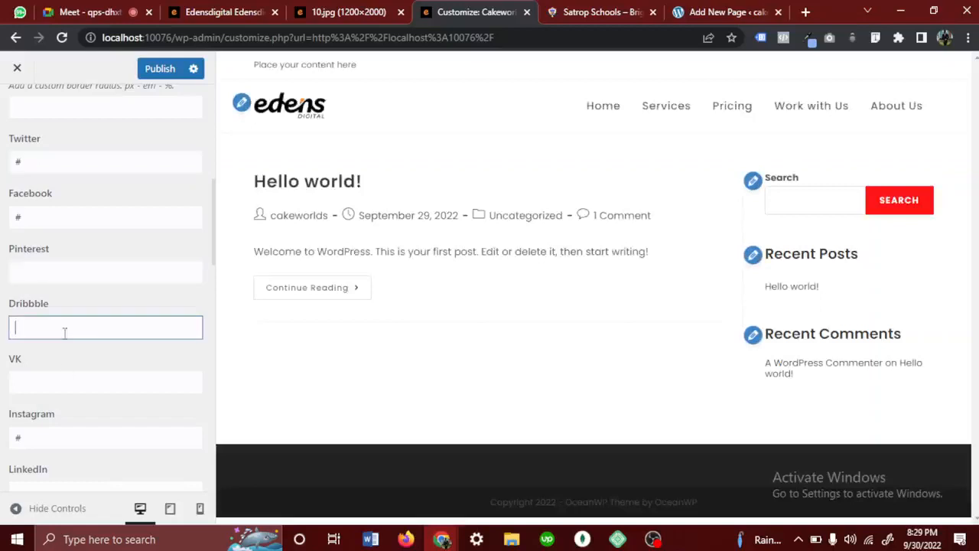
pyautogui.click(63, 379)
pyautogui.scroll(-2, 63, 378)
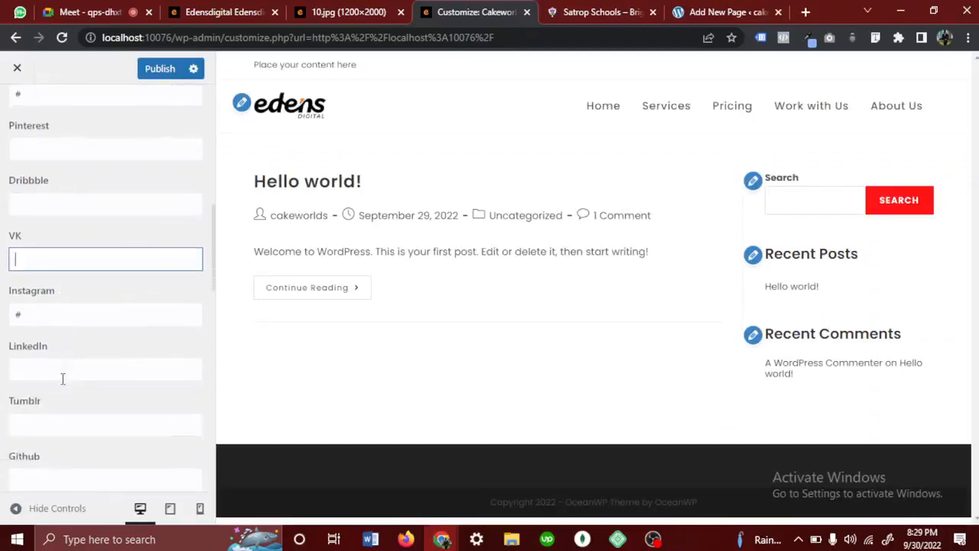
pyautogui.scroll(4, 8, 130)
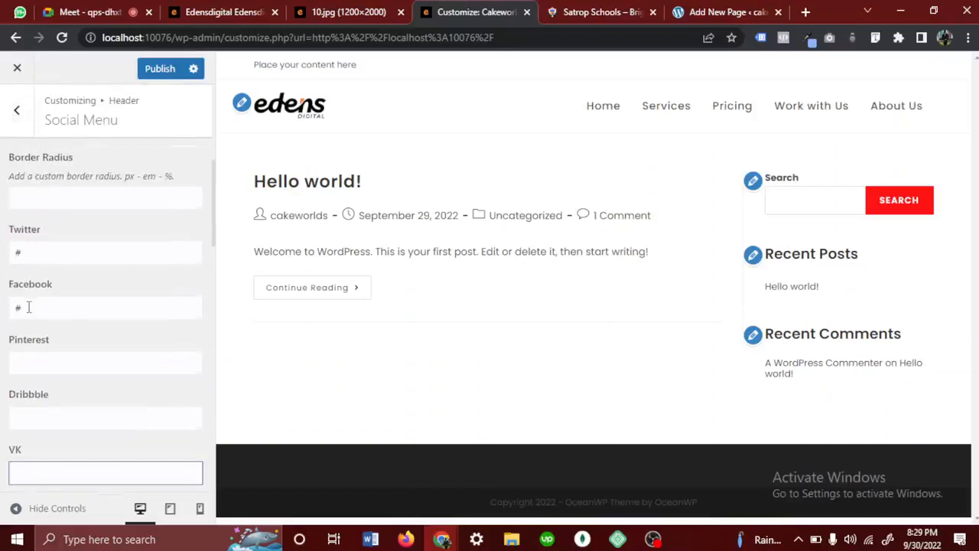
pyautogui.scroll(-2, 29, 307)
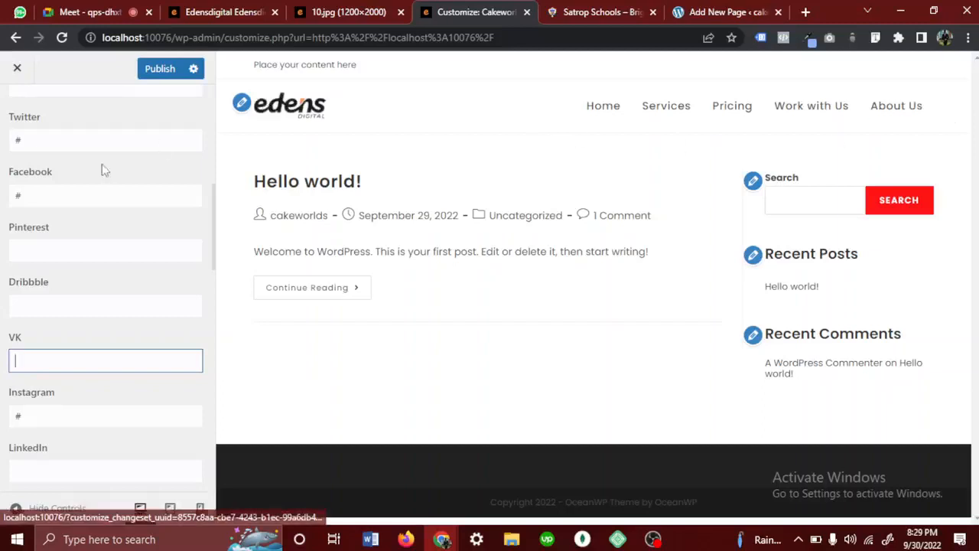
pyautogui.scroll(5, 102, 163)
pyautogui.click(171, 71)
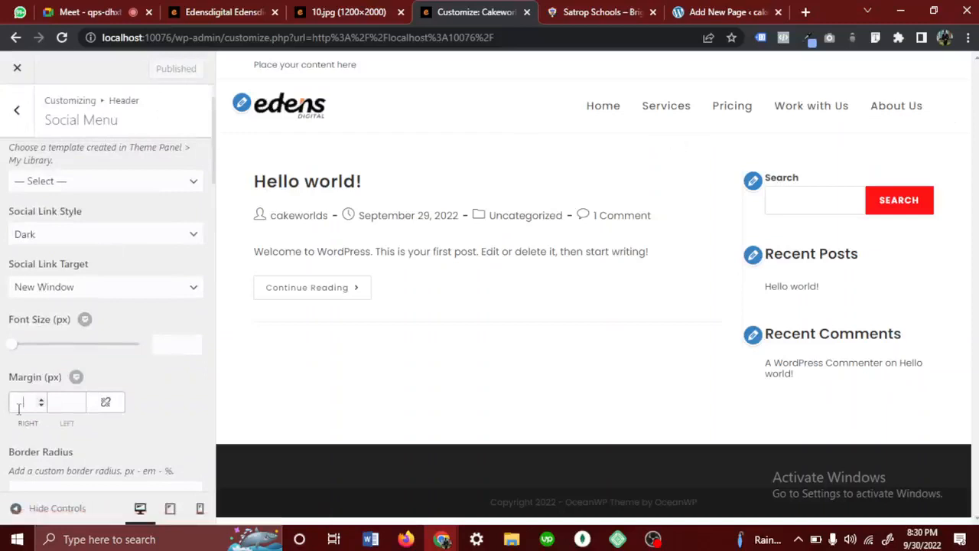
# - Set the social menu's right and left margins to 10 px and publish the change
pyautogui.write('8')
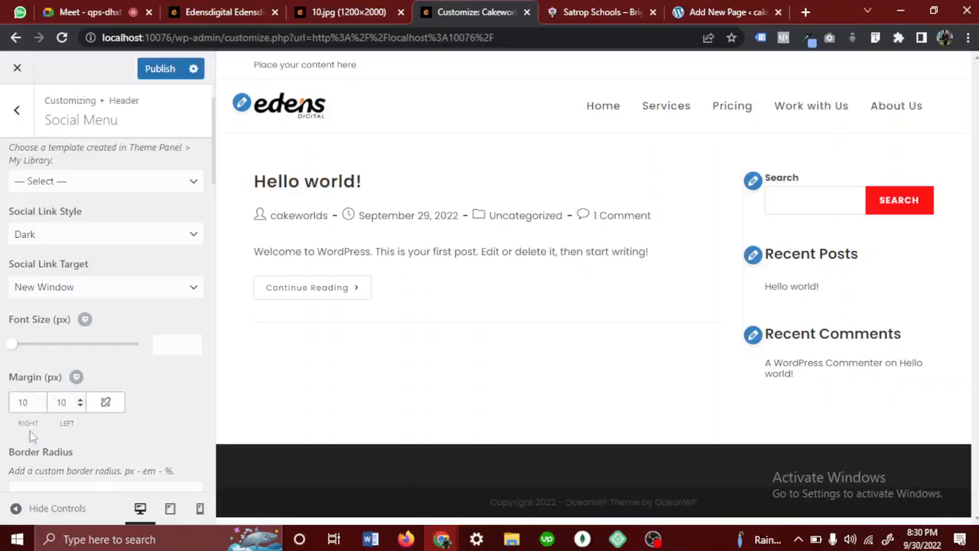
pyautogui.click(159, 71)
# - Open the header's Mobile Menu settings and switch the site preview to the mobile view
pyautogui.click(17, 111)
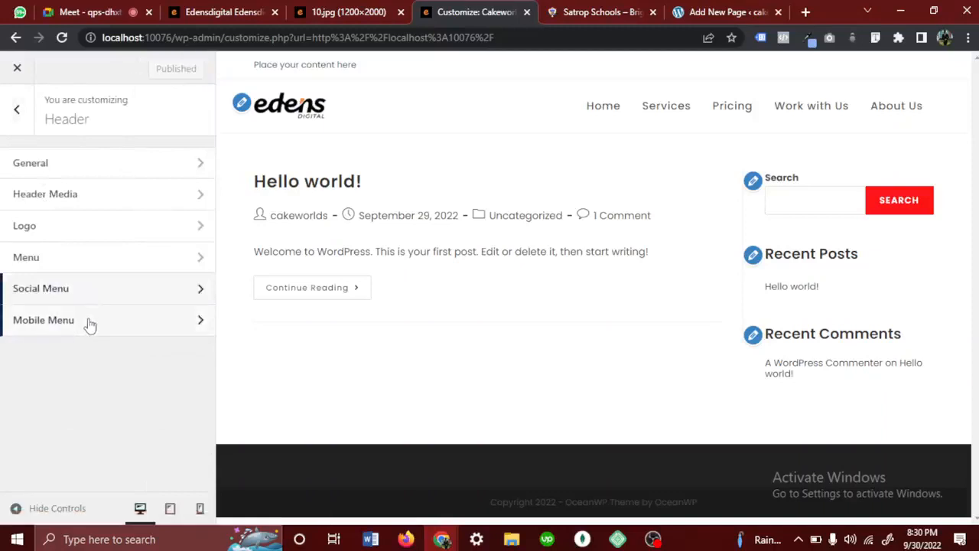
pyautogui.click(87, 323)
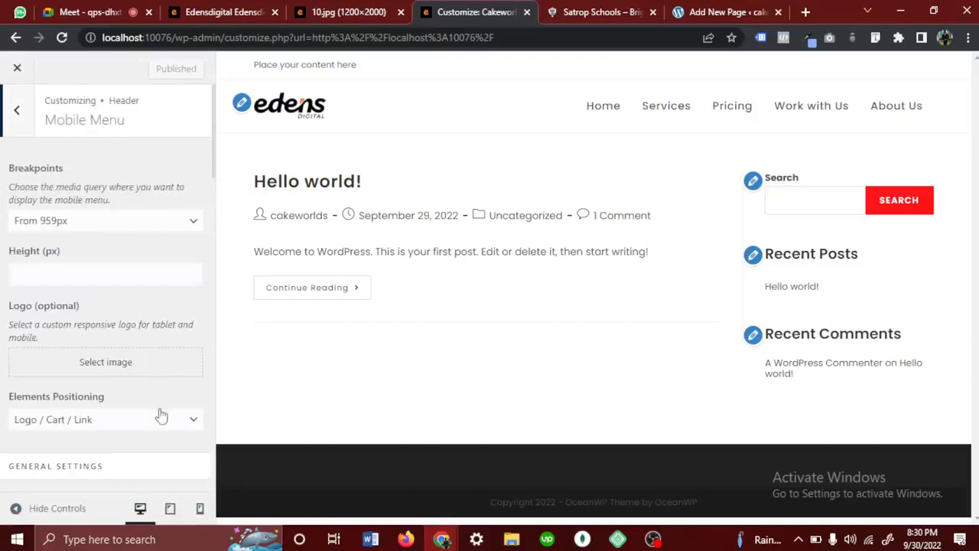
pyautogui.click(200, 509)
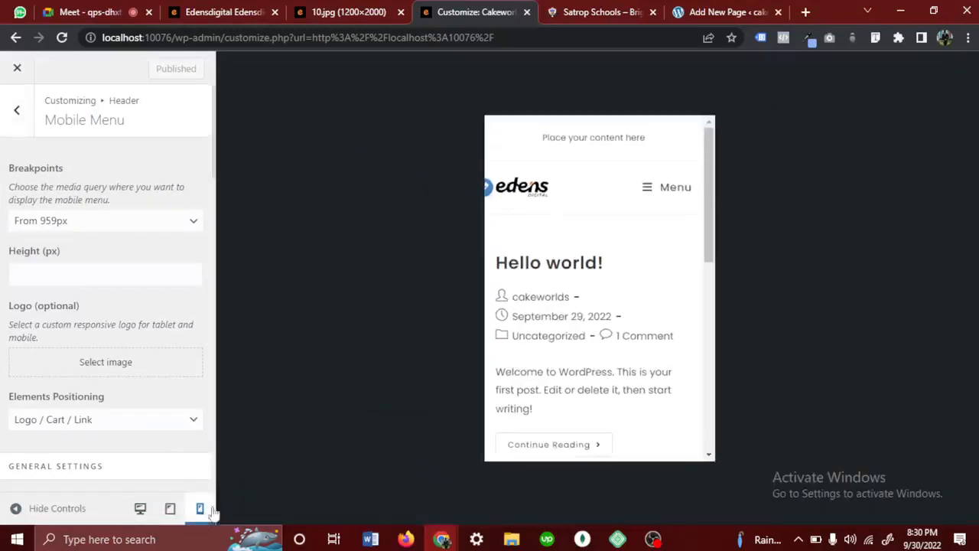
# - Test opening and closing the drop-down mobile menu in the site preview
pyautogui.click(655, 190)
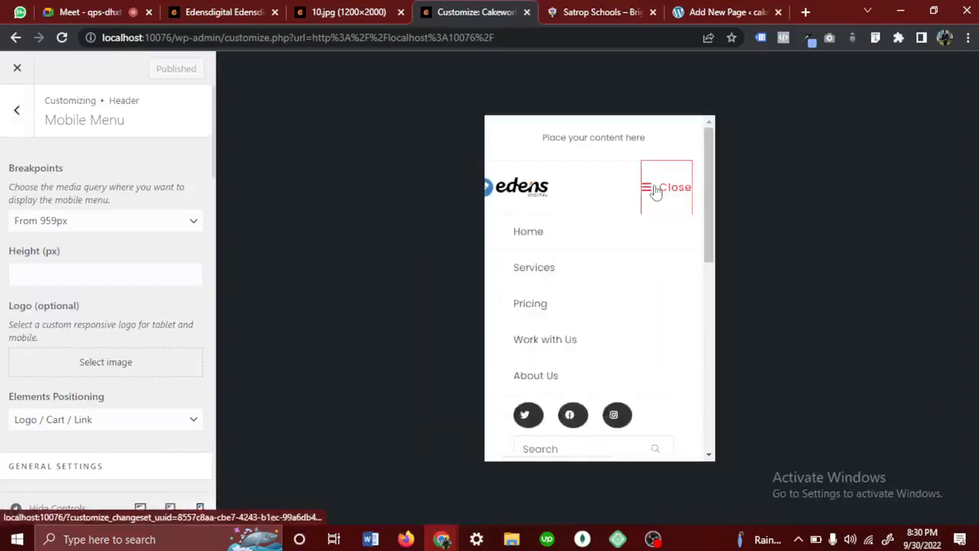
pyautogui.click(656, 190)
pyautogui.click(655, 190)
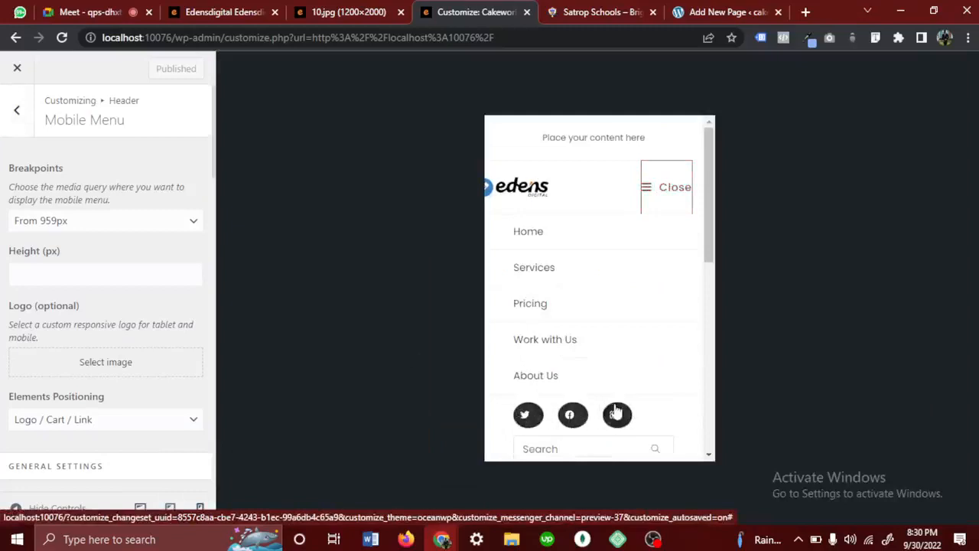
pyautogui.click(658, 188)
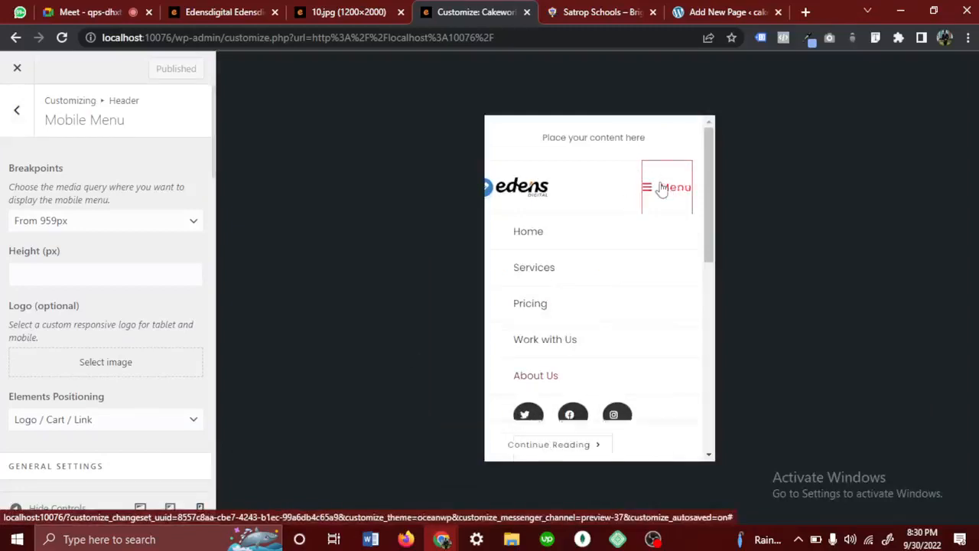
pyautogui.click(662, 189)
pyautogui.click(662, 189)
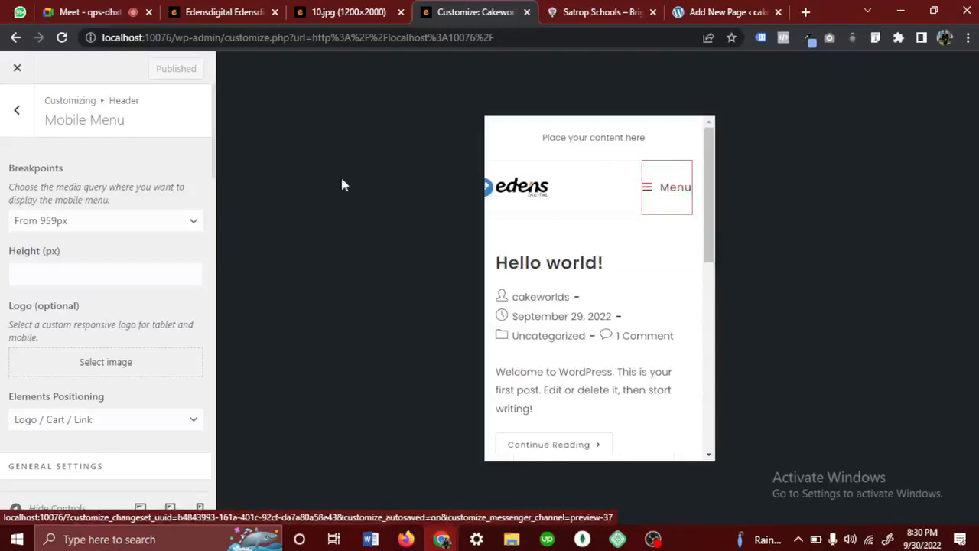
# - Try the Sidebar mobile menu style, test it in the preview, and set the style back to Drop Down
pyautogui.scroll(-4, 67, 233)
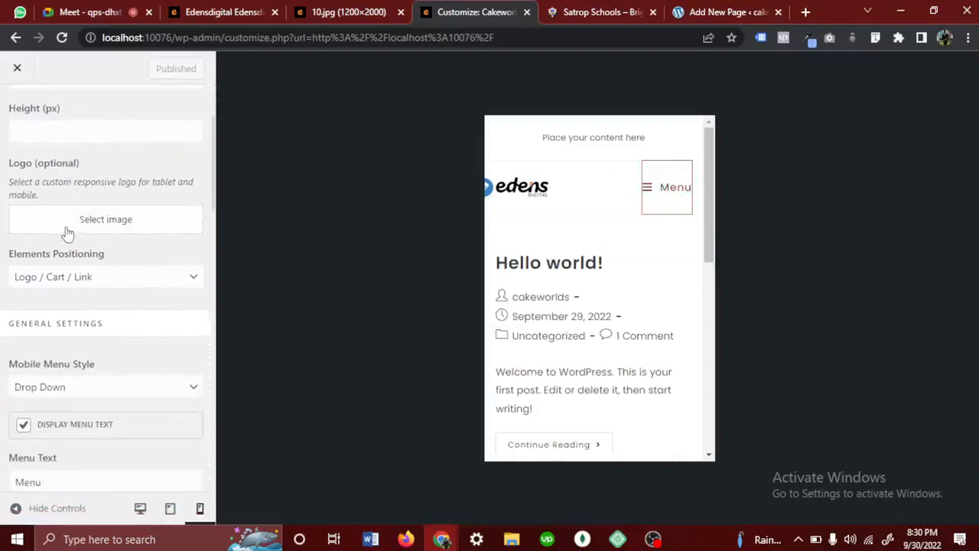
pyautogui.scroll(-1, 68, 233)
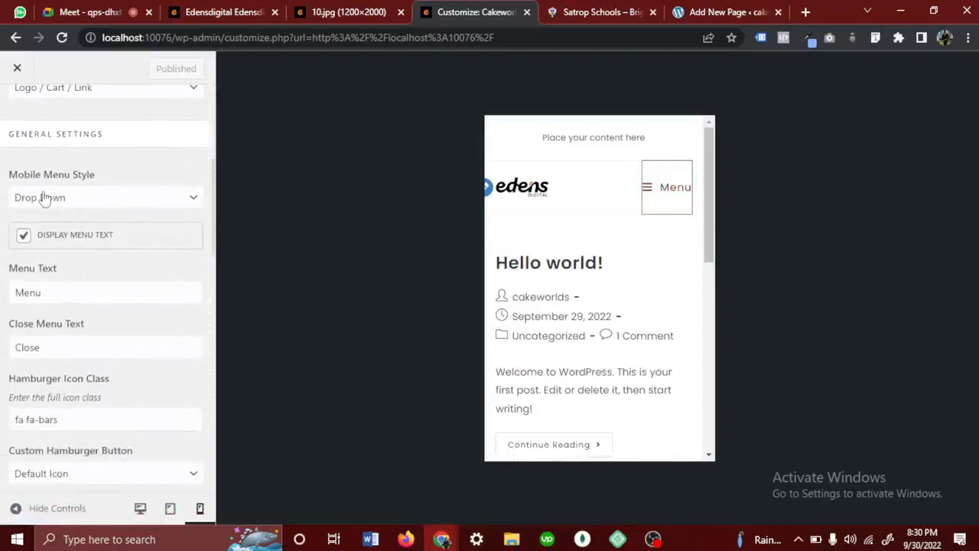
pyautogui.click(42, 198)
pyautogui.click(46, 216)
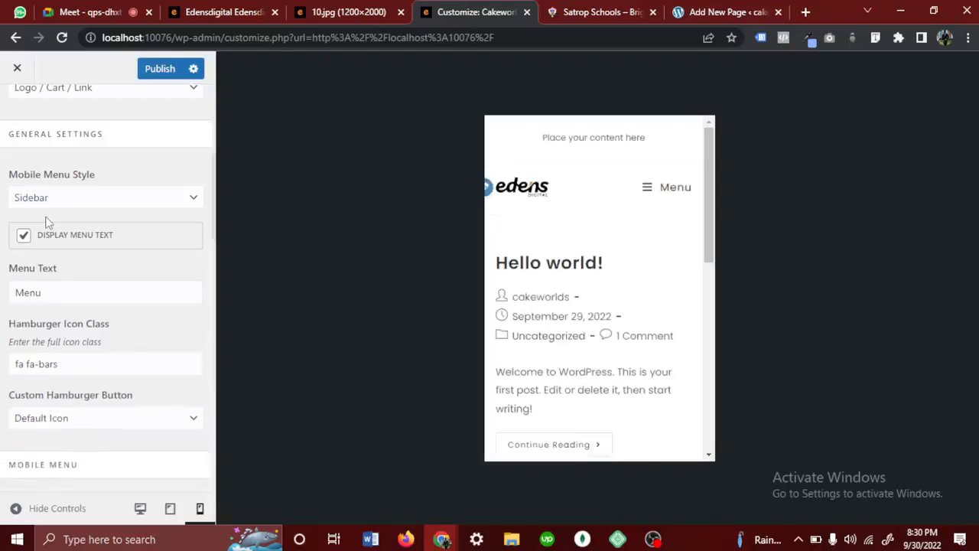
pyautogui.click(658, 188)
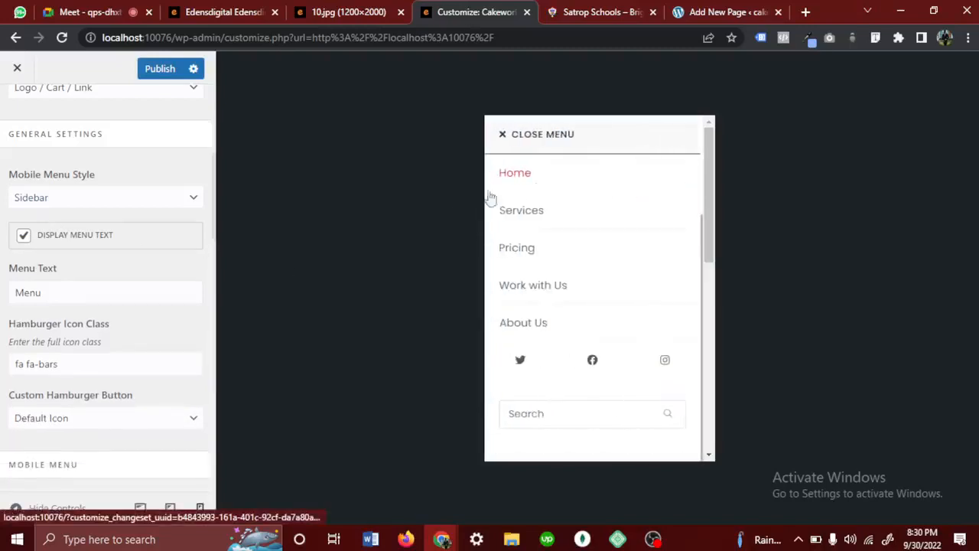
pyautogui.click(591, 150)
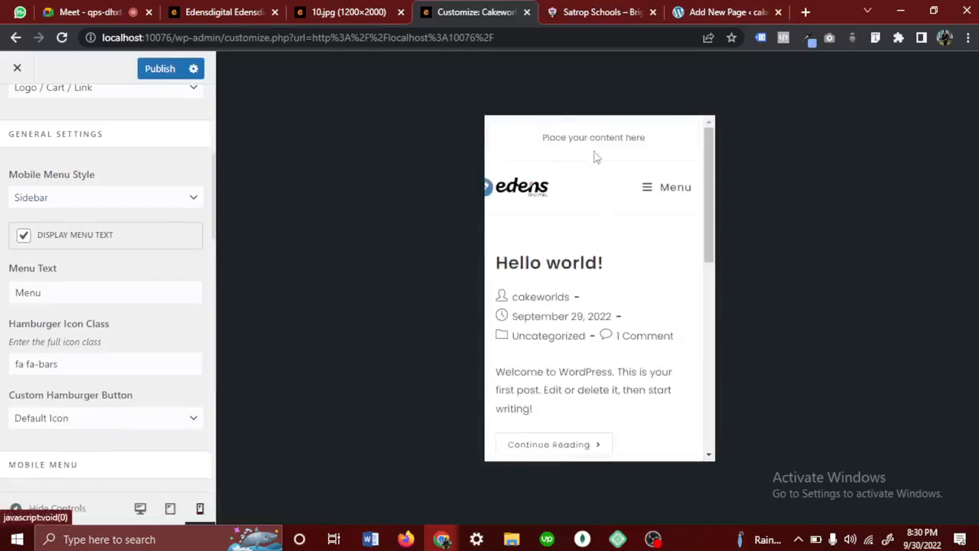
pyautogui.click(645, 192)
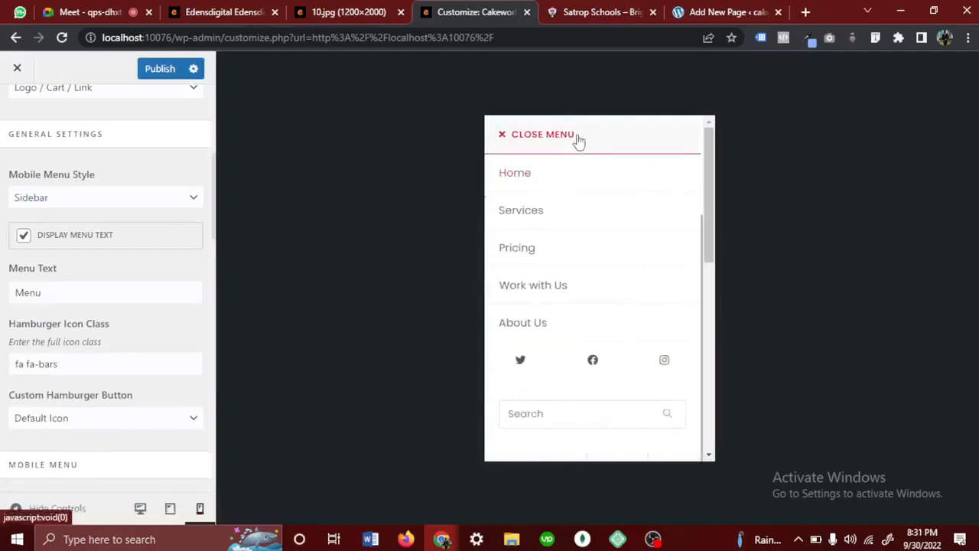
pyautogui.click(578, 136)
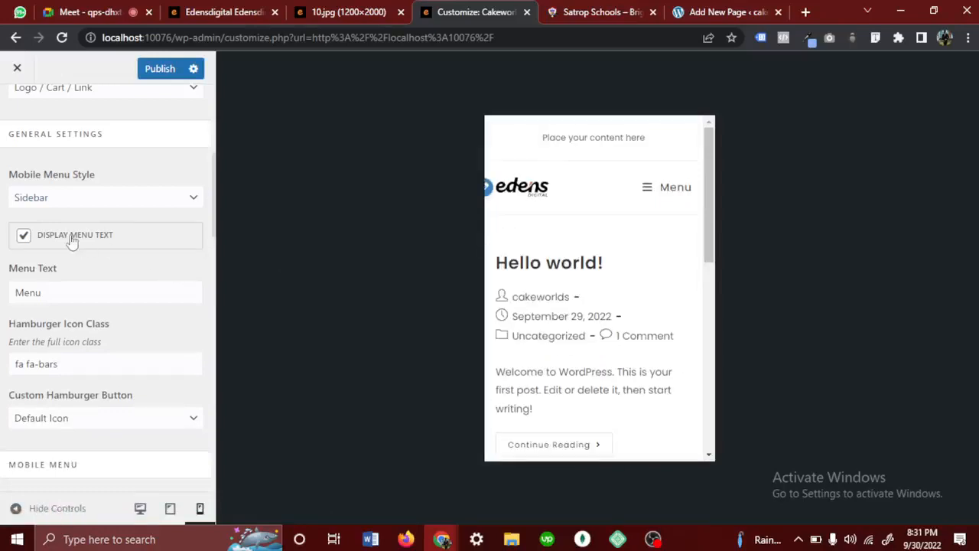
pyautogui.click(79, 196)
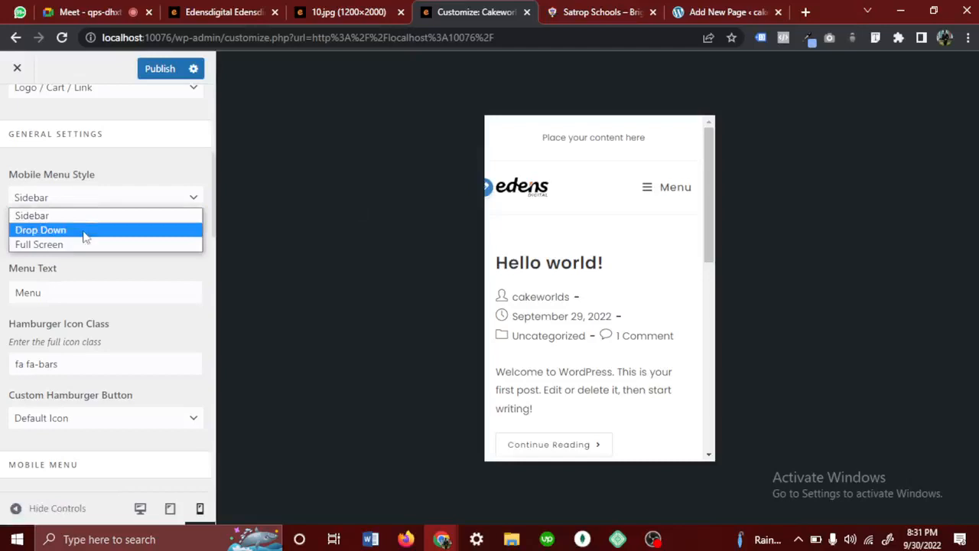
pyautogui.click(86, 230)
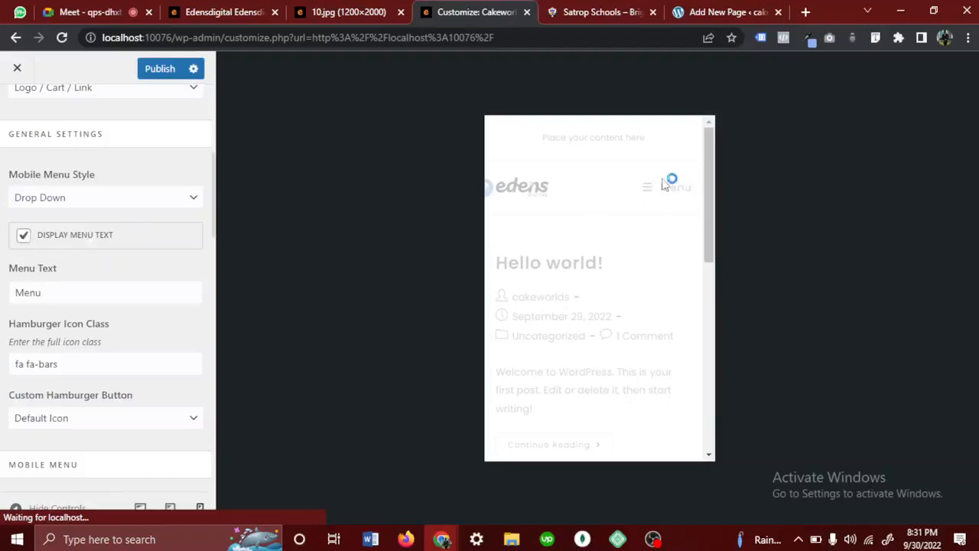
# - Turn off the mobile menu's display text and test the icon-only menu in the preview
pyautogui.click(24, 236)
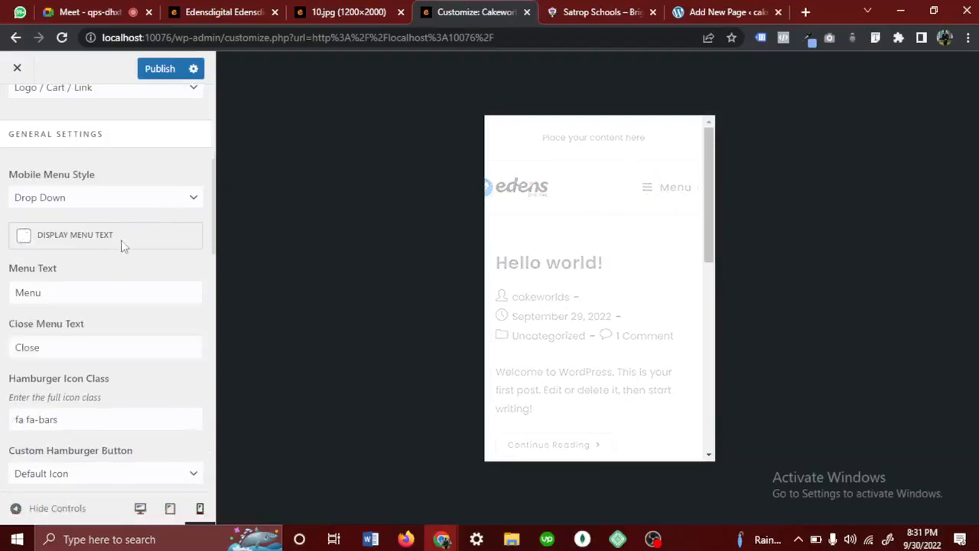
pyautogui.scroll(-3, 150, 285)
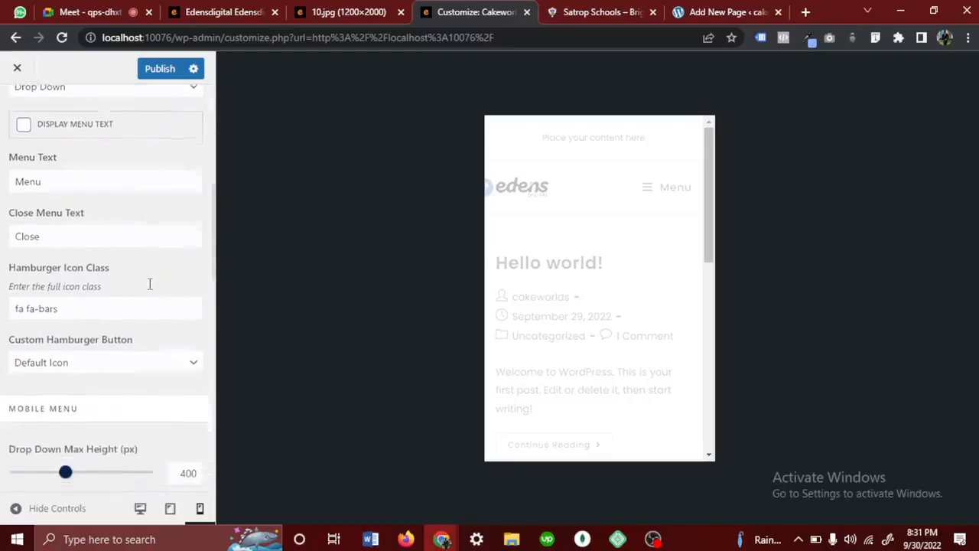
pyautogui.click(98, 250)
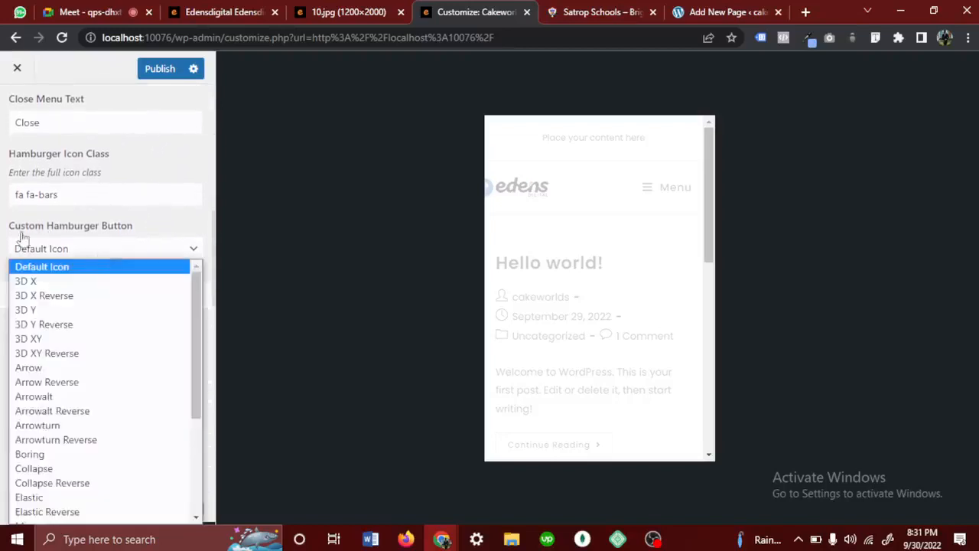
pyautogui.click(122, 252)
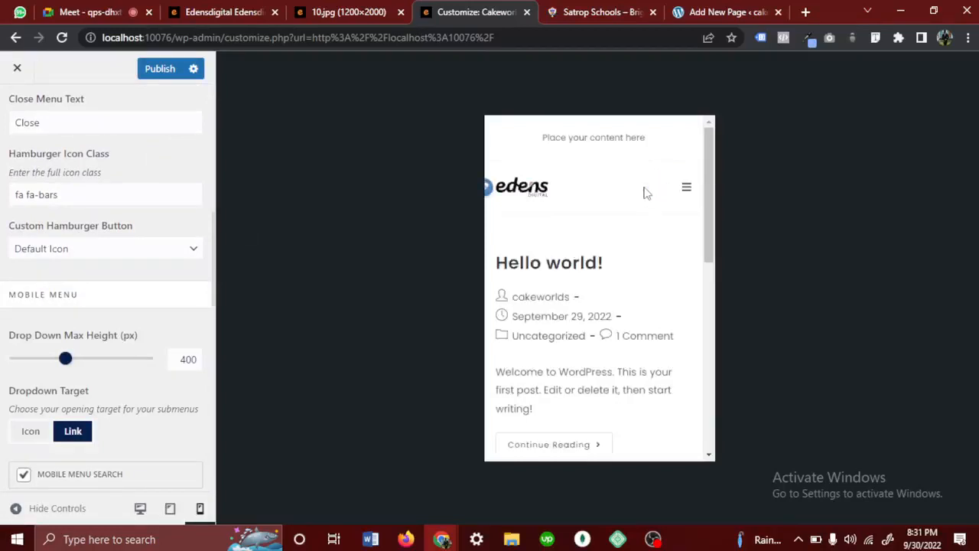
pyautogui.click(687, 193)
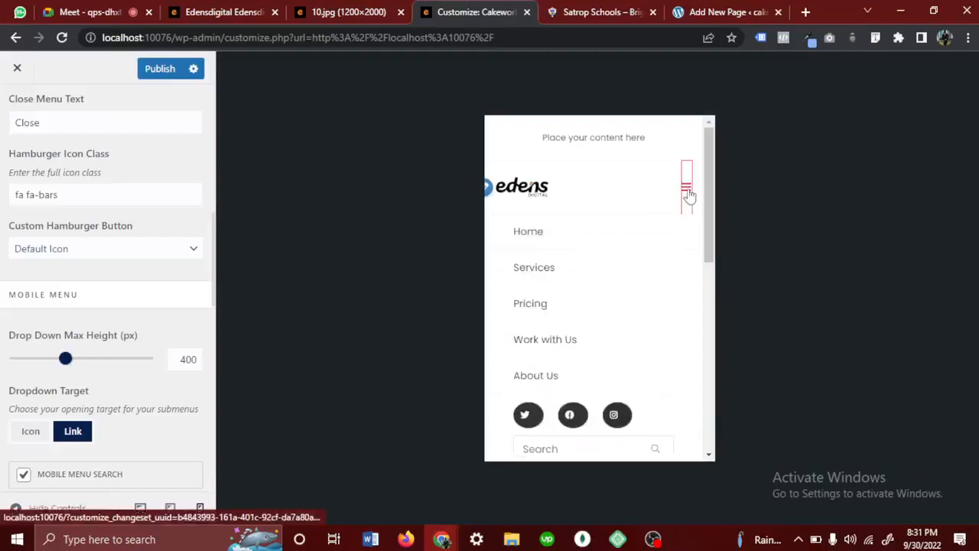
pyautogui.click(687, 193)
pyautogui.click(688, 193)
pyautogui.click(687, 192)
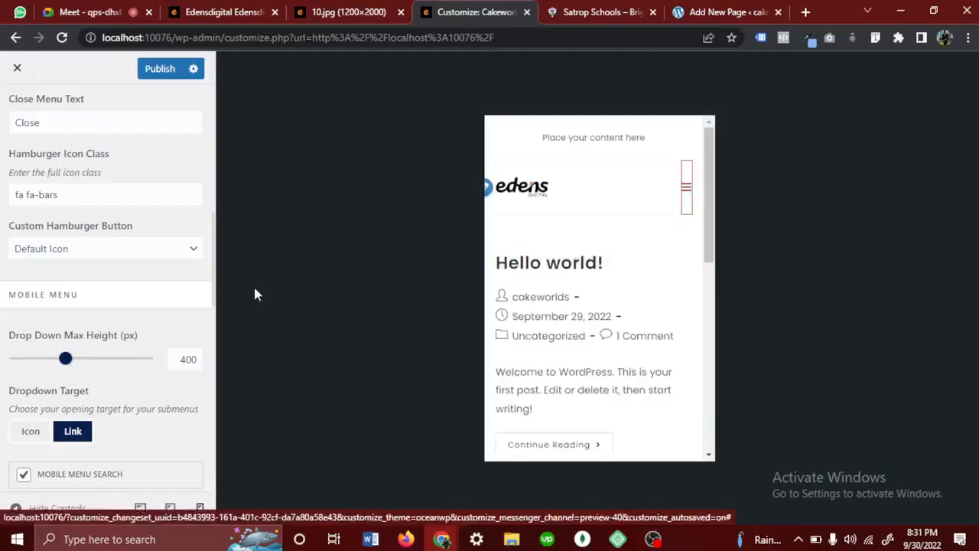
# - Set the mobile menu's custom hamburger button to Elastic Reverse
pyautogui.click(43, 247)
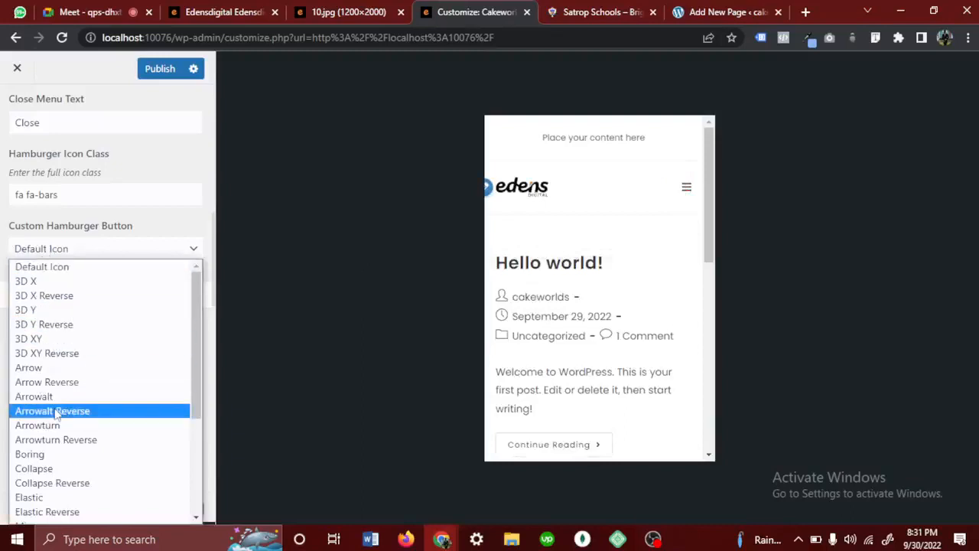
pyautogui.scroll(-3, 56, 410)
pyautogui.scroll(3, 56, 414)
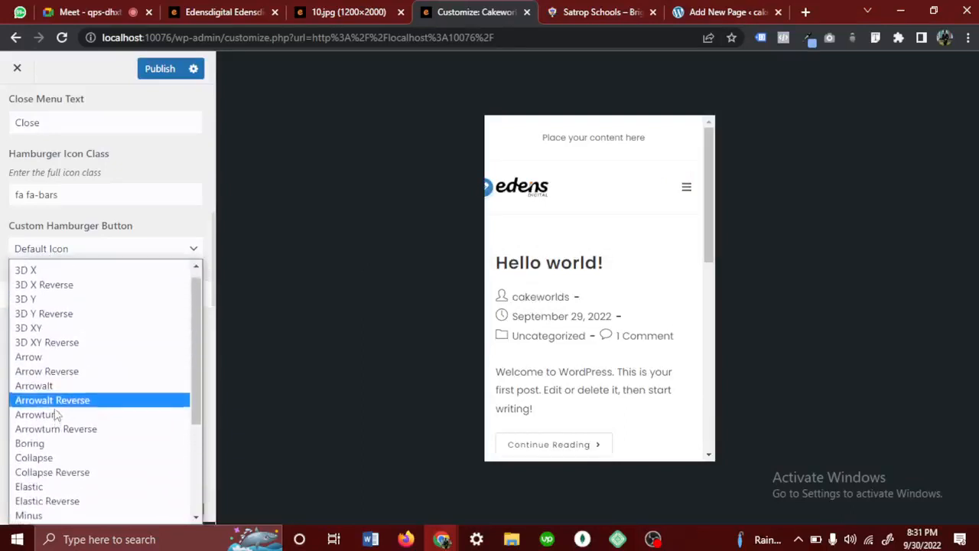
pyautogui.scroll(-4, 57, 413)
pyautogui.scroll(4, 56, 414)
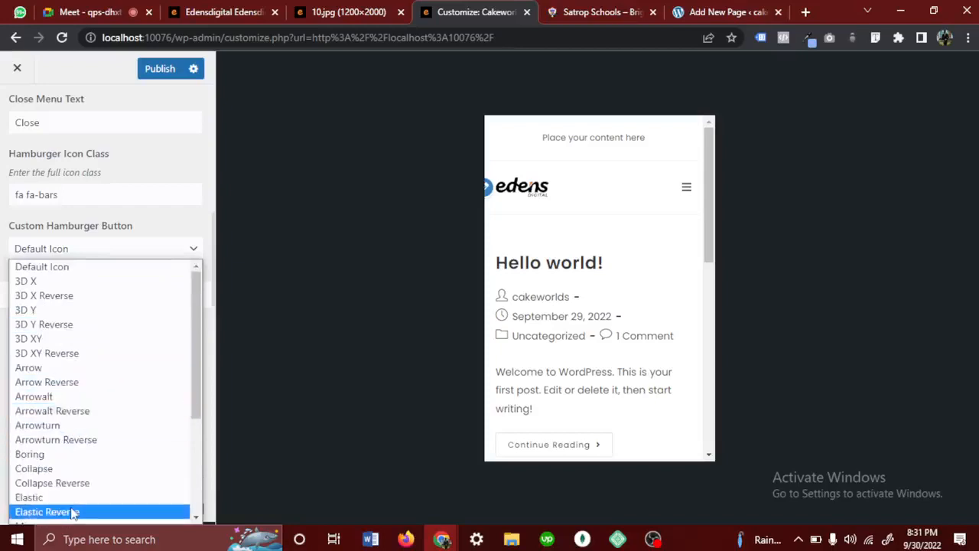
pyautogui.scroll(-4, 71, 506)
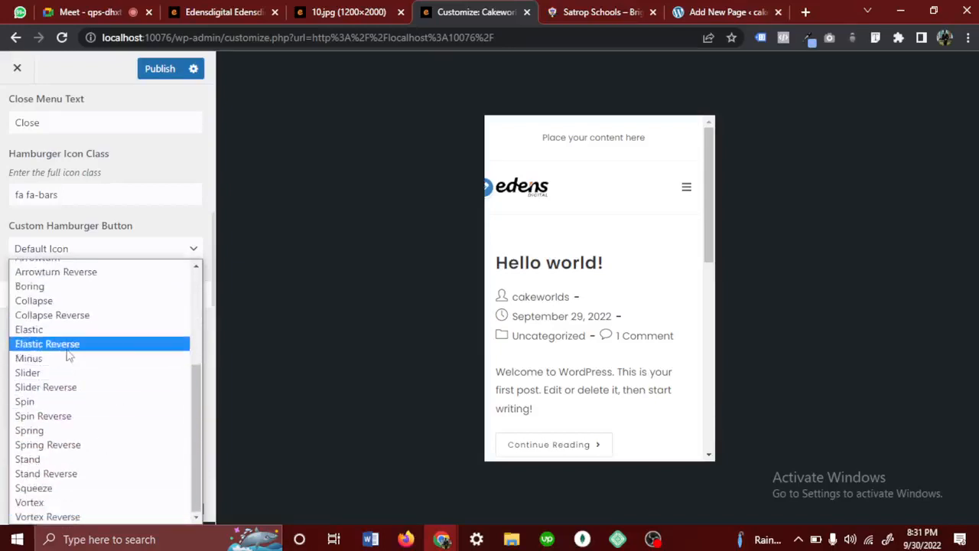
pyautogui.click(48, 343)
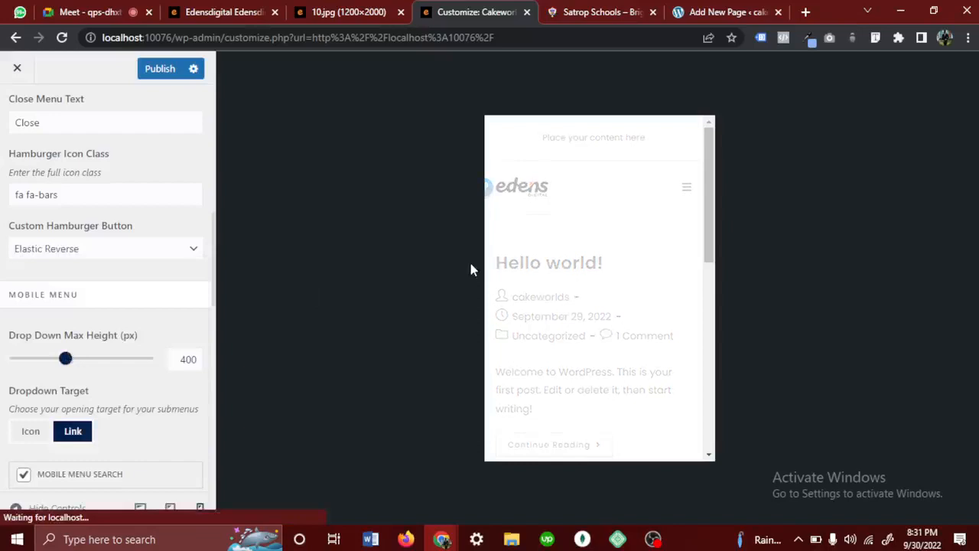
# - Test the Elastic Reverse hamburger animation by repeatedly opening and closing the menu in the preview
pyautogui.click(684, 191)
pyautogui.click(684, 190)
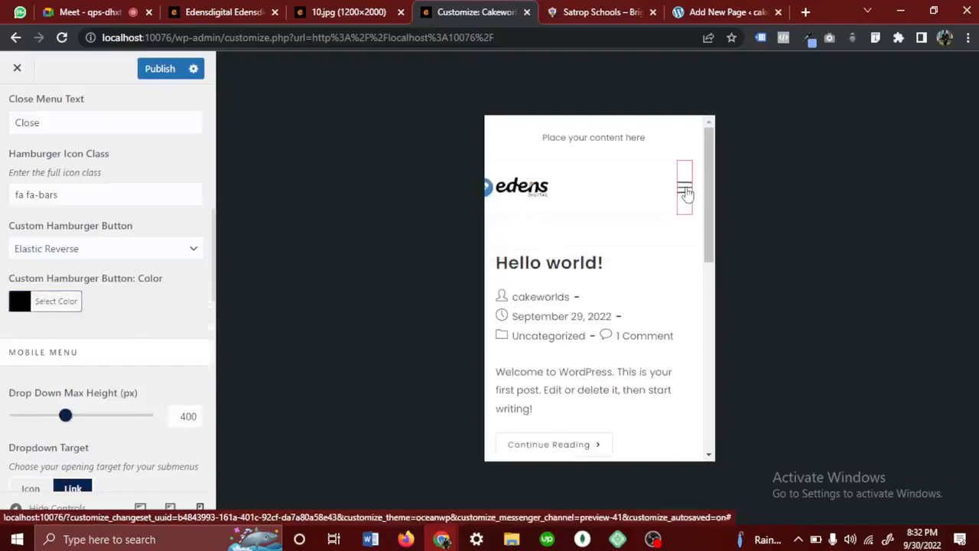
pyautogui.click(685, 190)
pyautogui.click(685, 198)
pyautogui.click(686, 201)
pyautogui.click(685, 201)
pyautogui.click(686, 201)
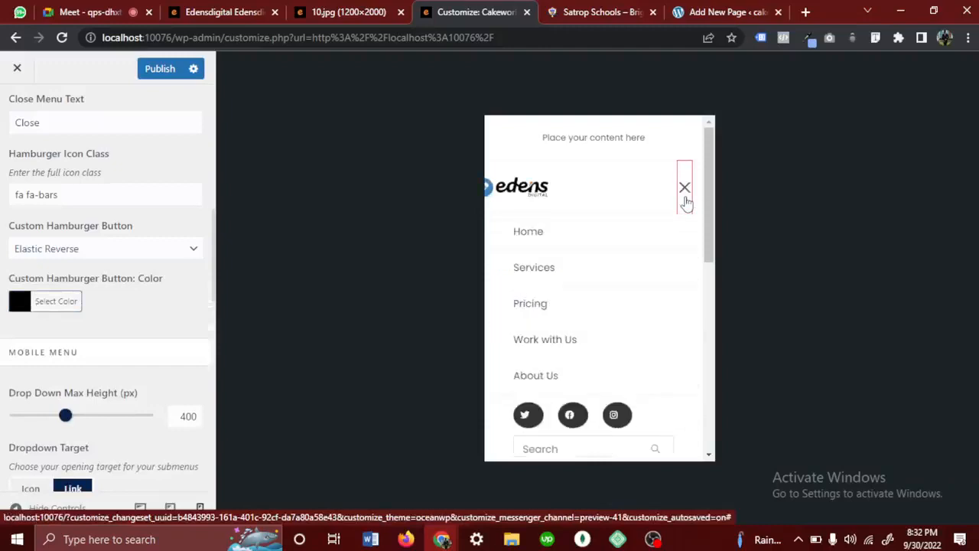
pyautogui.click(686, 201)
# - Look over the remaining mobile menu, header search icon and styling options, keeping the search icon style Disabled
pyautogui.scroll(-4, 108, 379)
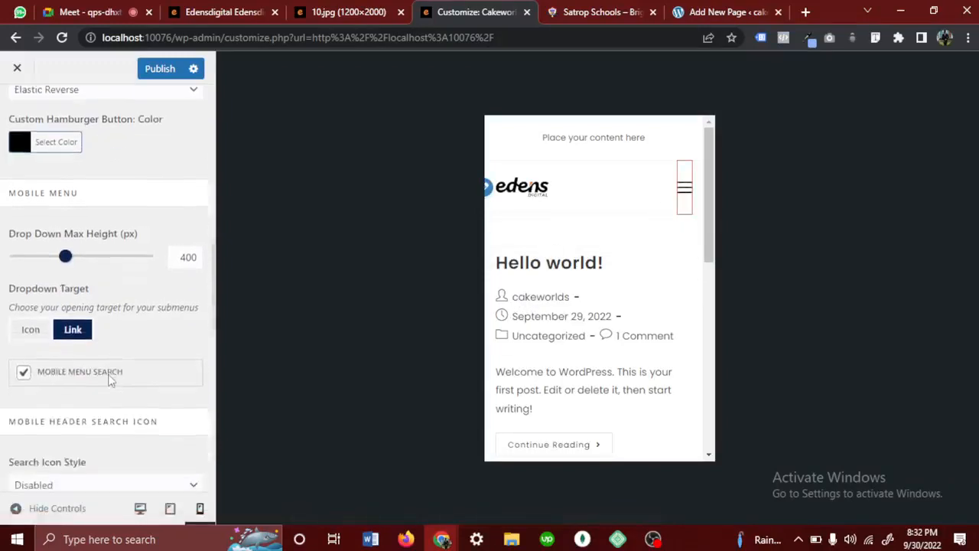
pyautogui.scroll(-1, 108, 380)
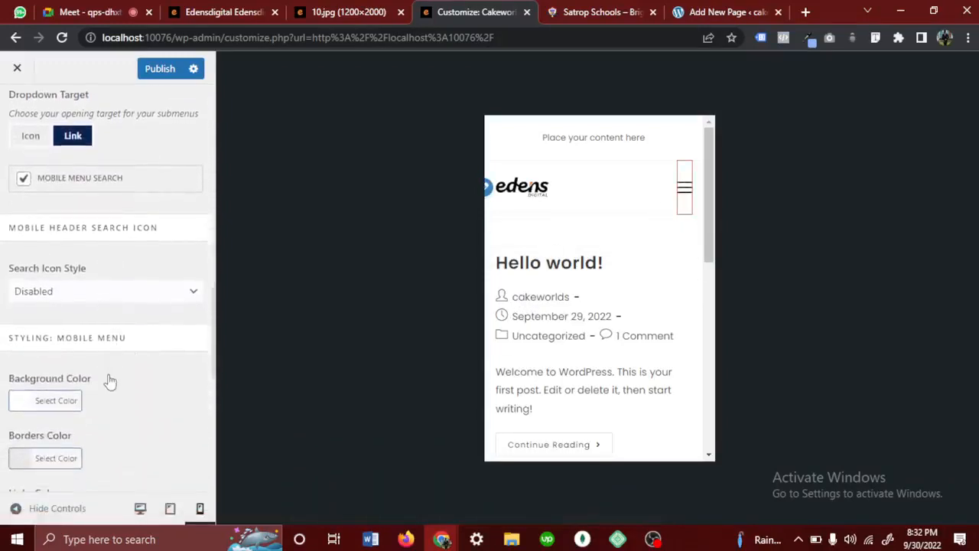
pyautogui.click(95, 295)
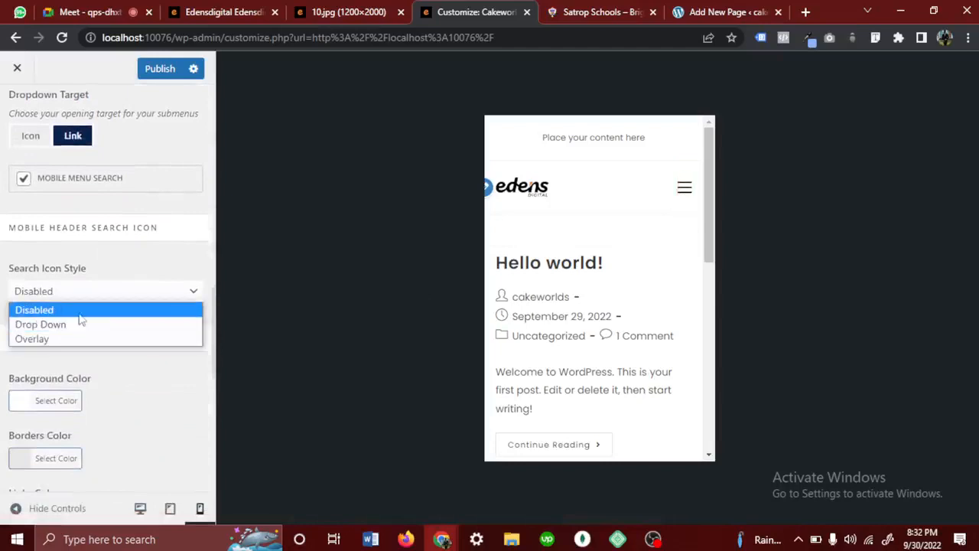
pyautogui.click(81, 318)
pyautogui.scroll(-5, 81, 319)
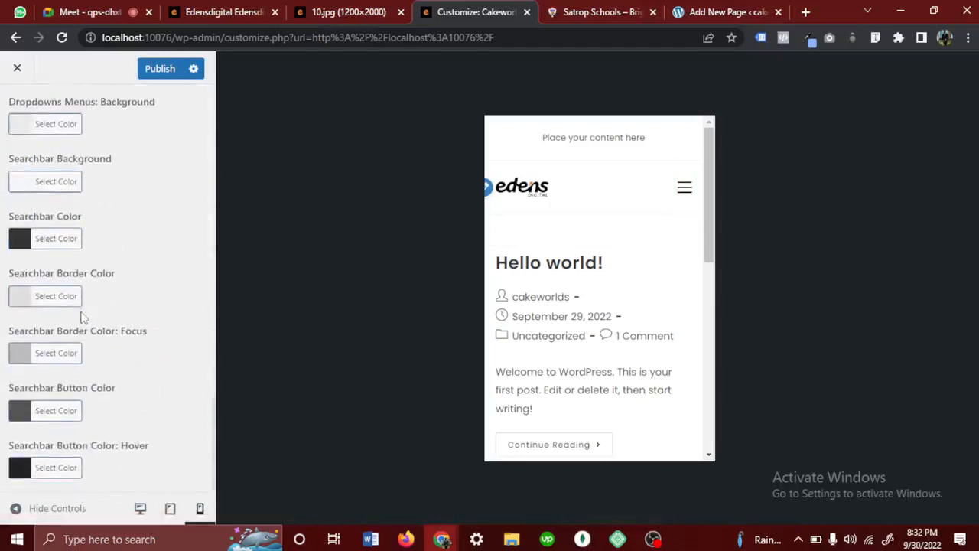
pyautogui.scroll(10, 82, 317)
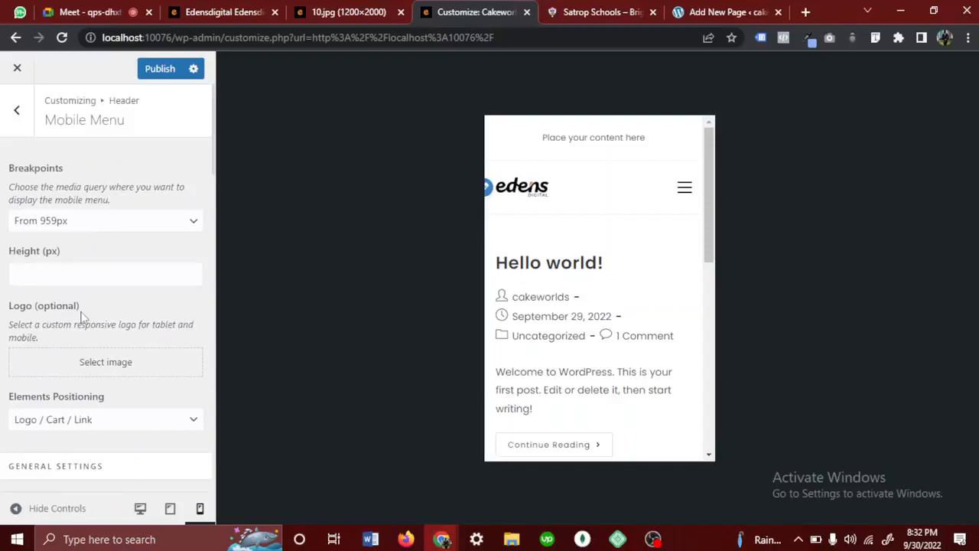
# - Publish the mobile menu changes, return to the main Customizer sections and switch the preview to the desktop view
pyautogui.click(27, 129)
pyautogui.click(159, 75)
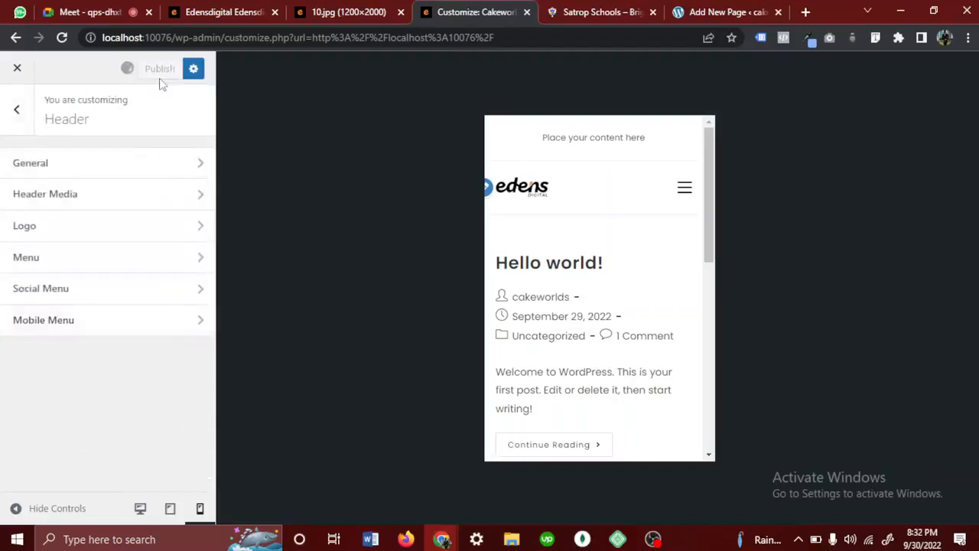
pyautogui.click(15, 130)
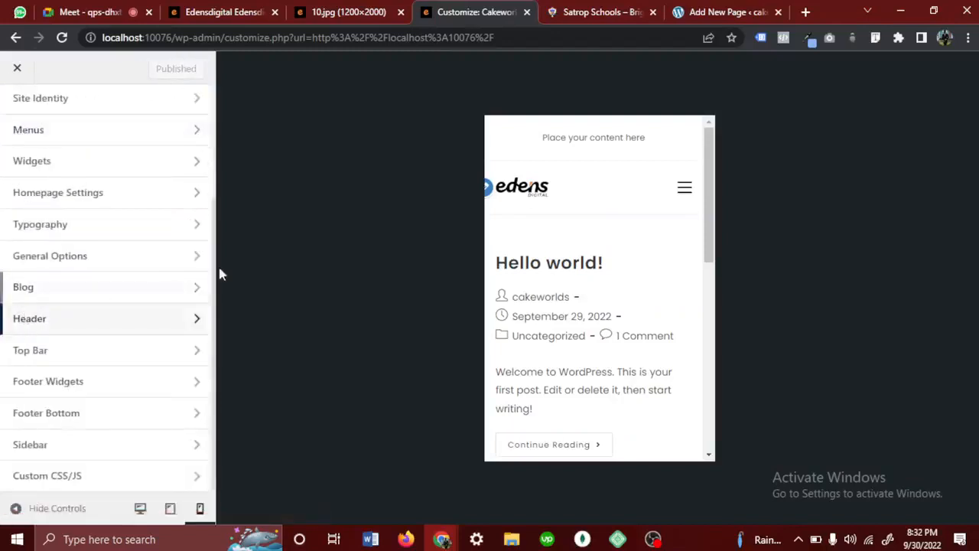
pyautogui.click(141, 508)
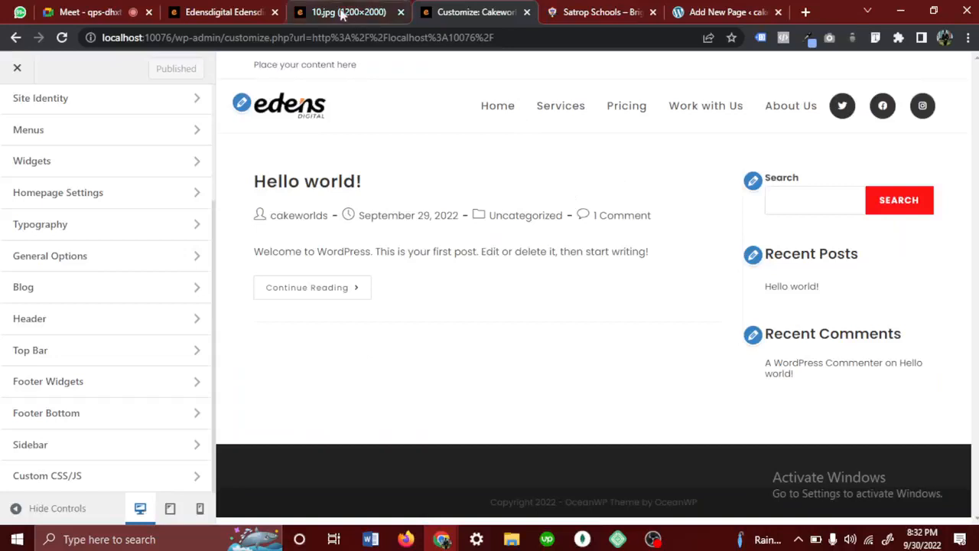
# - Compare the 10.jpg reference design and the Edens Digital site with the header and top bar in the Customizer preview
pyautogui.click(342, 13)
pyautogui.click(520, 81)
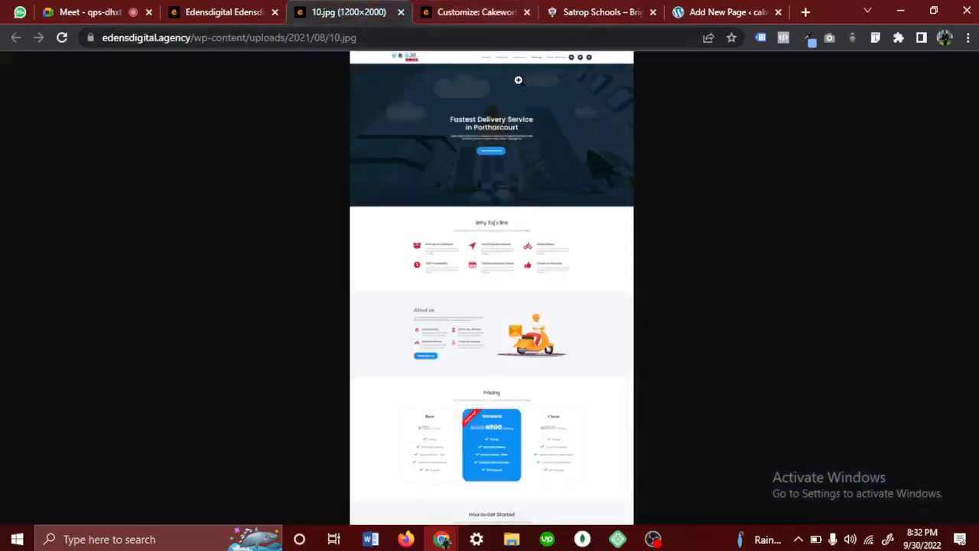
pyautogui.click(520, 81)
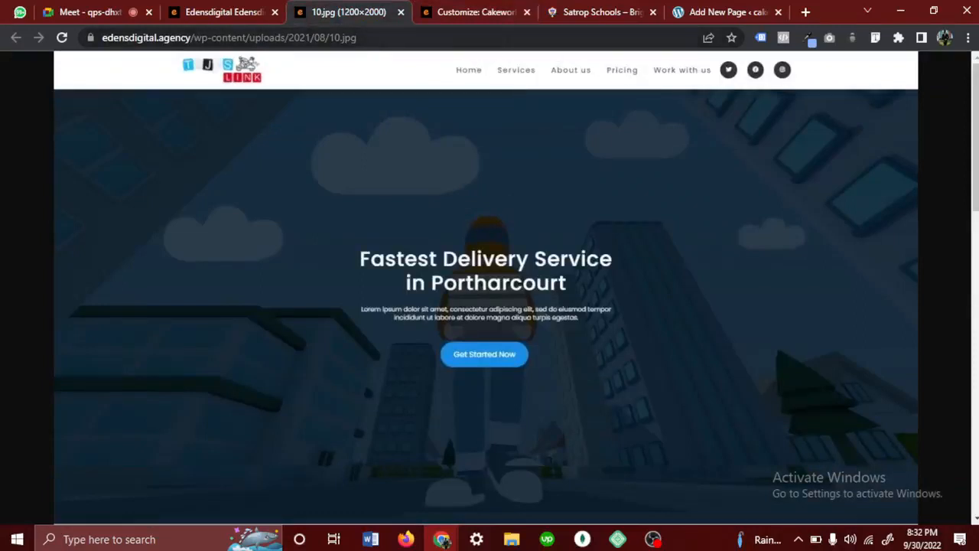
pyautogui.click(441, 9)
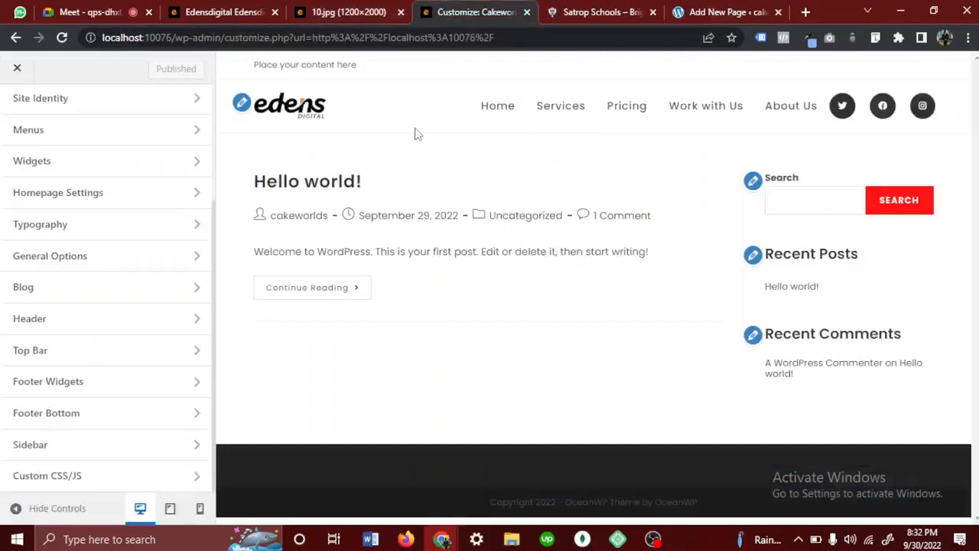
pyautogui.click(333, 19)
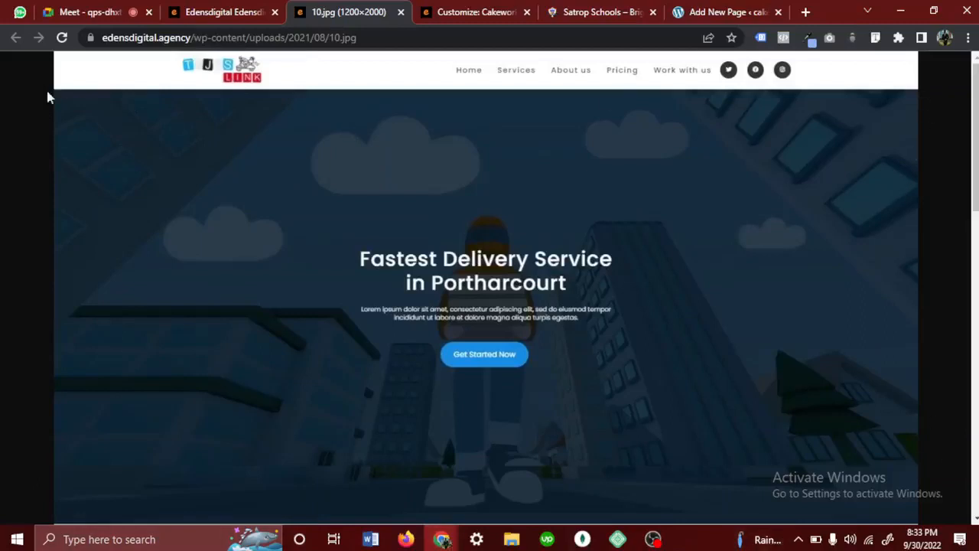
pyautogui.click(217, 12)
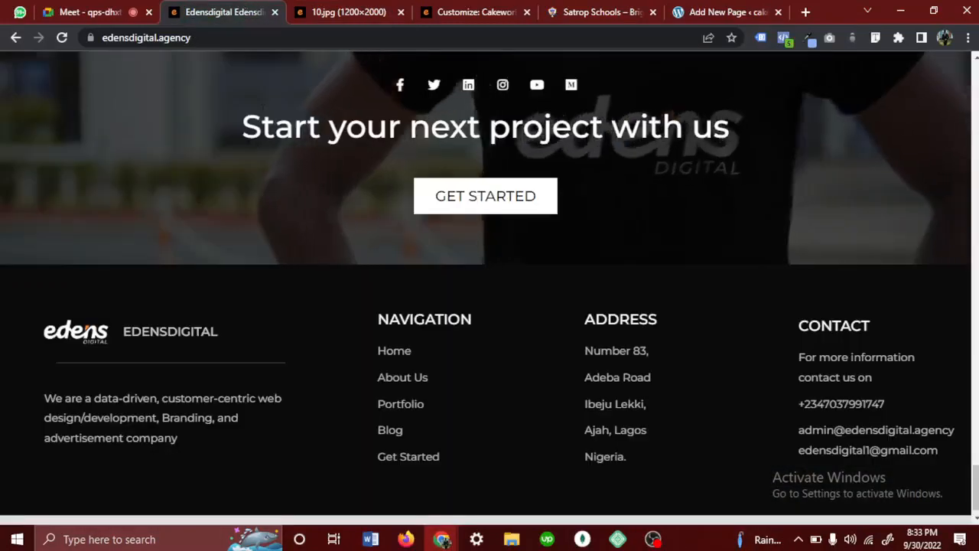
pyautogui.scroll(5, 298, 207)
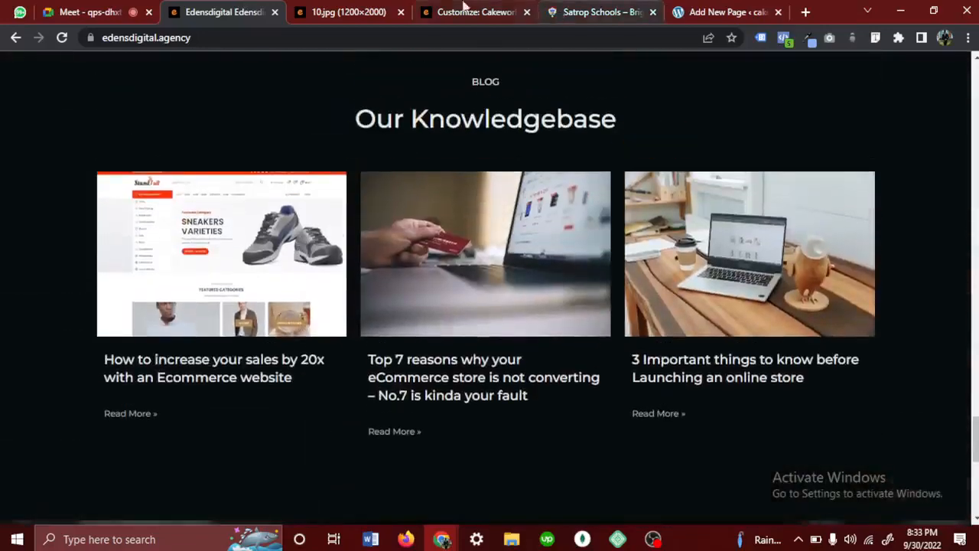
pyautogui.click(431, 14)
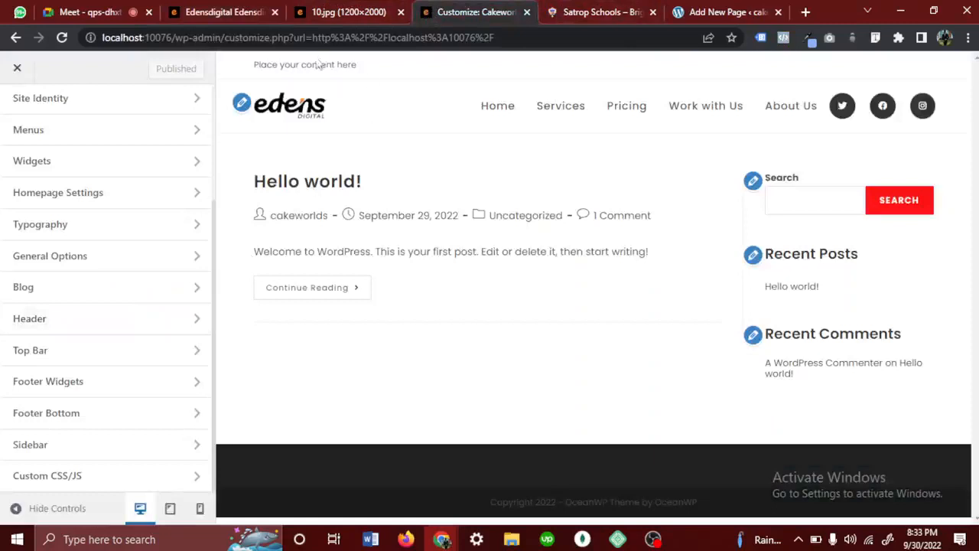
pyautogui.moveTo(373, 66)
pyautogui.mouseDown()
pyautogui.moveTo(252, 65)
pyautogui.moveTo(374, 80)
pyautogui.mouseUp()
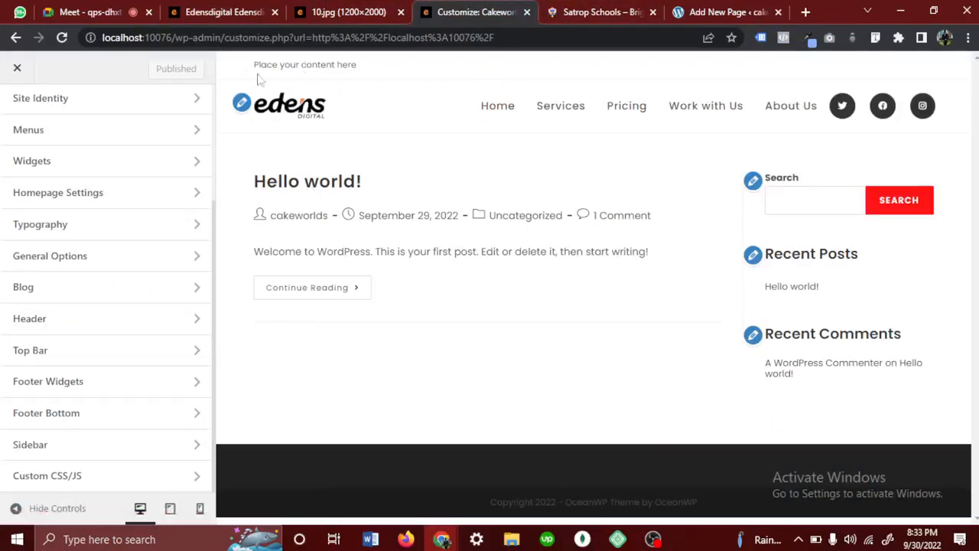
# - Disable the top bar in its general settings, publish the change and return to the main Customizer sections
pyautogui.click(58, 357)
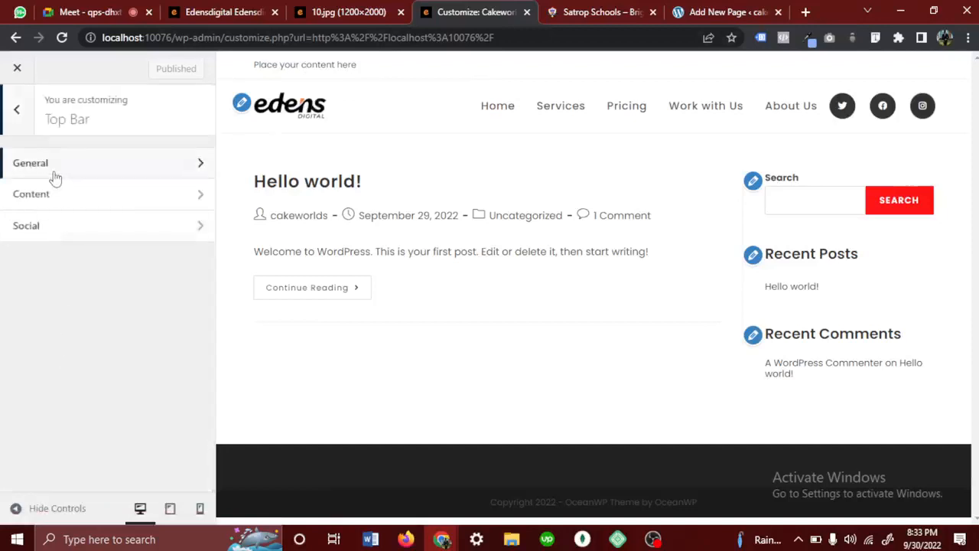
pyautogui.click(55, 177)
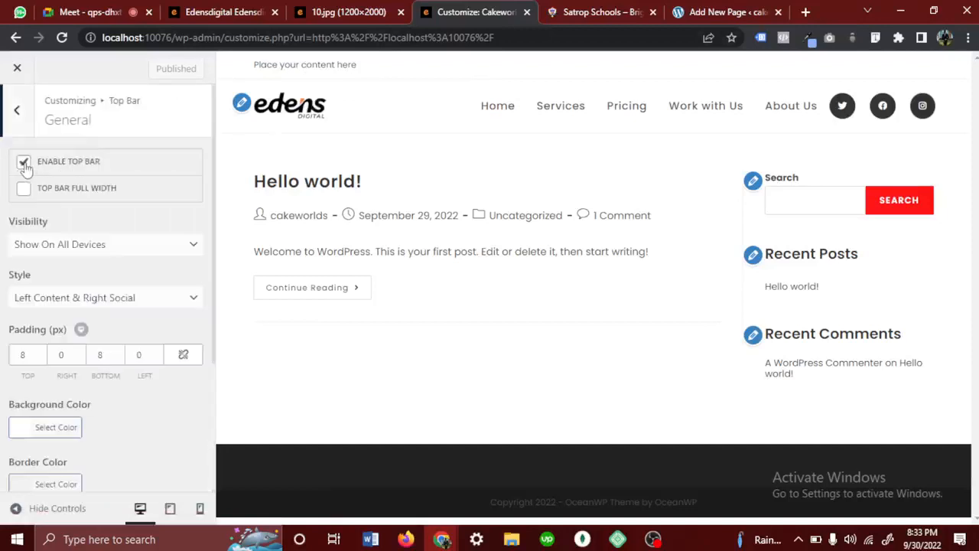
pyautogui.click(24, 164)
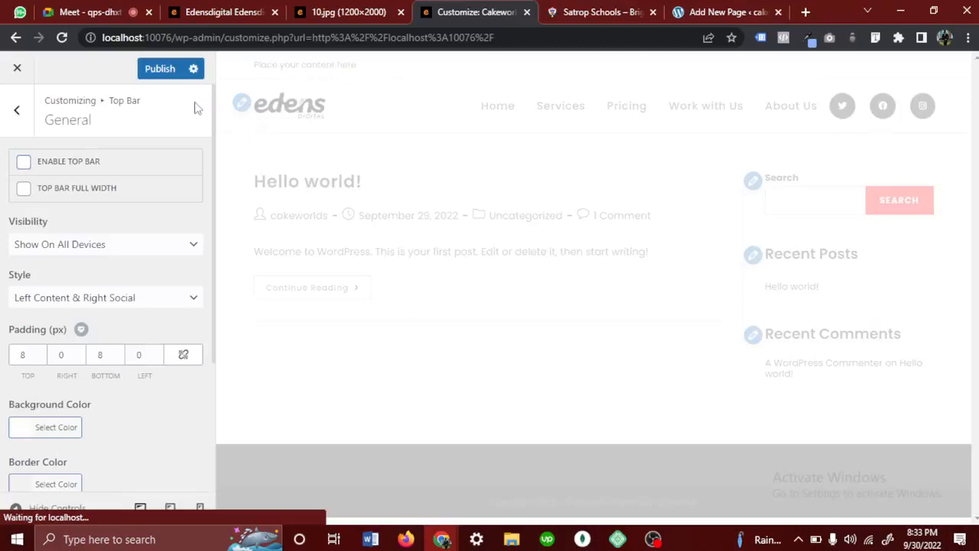
pyautogui.click(158, 70)
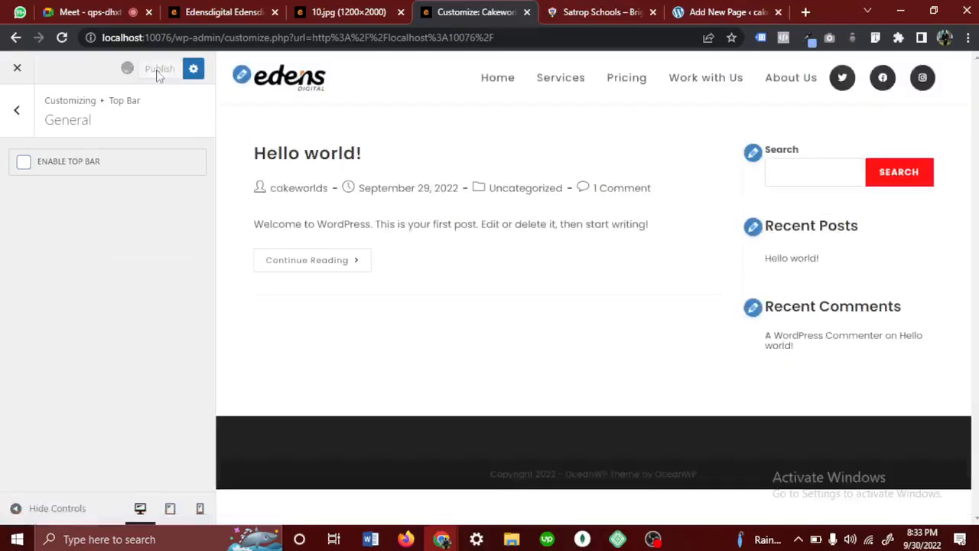
pyautogui.click(16, 114)
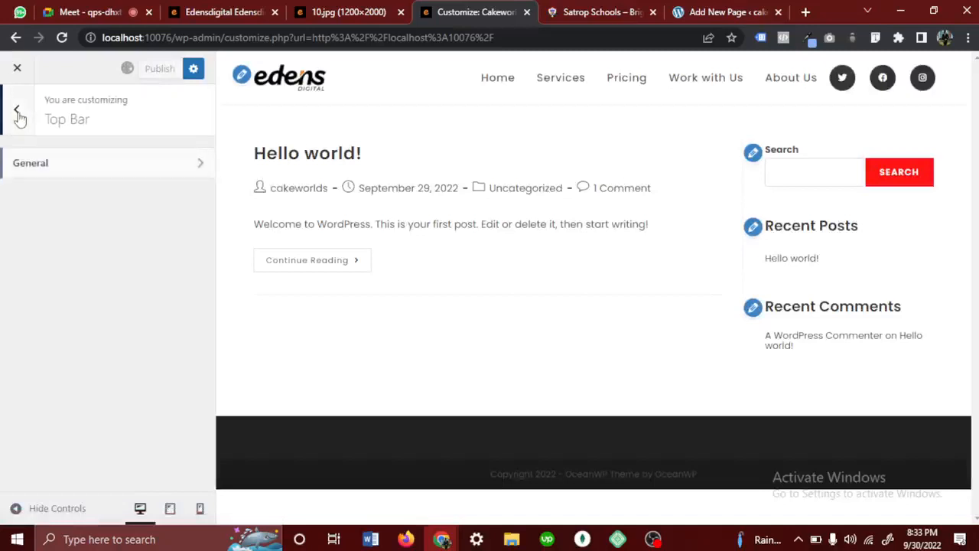
pyautogui.click(18, 114)
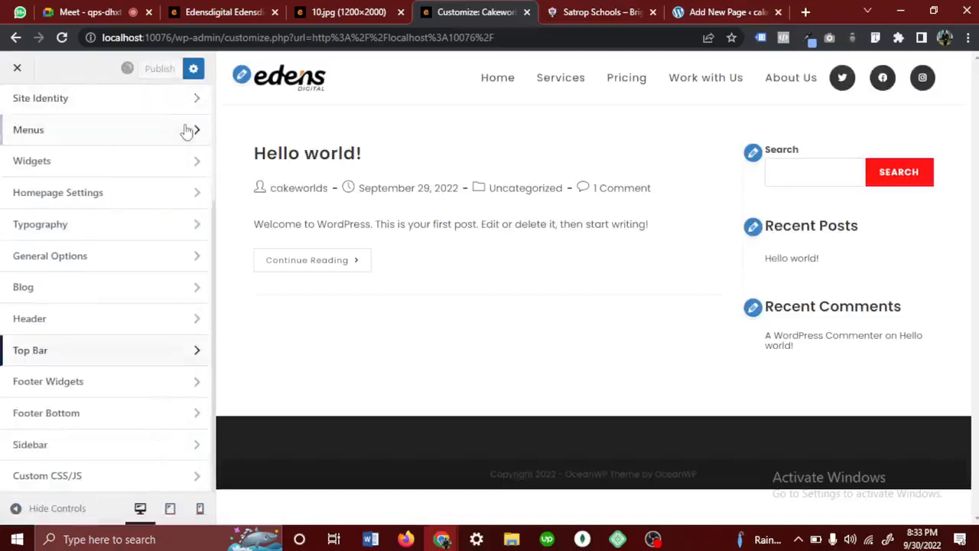
# - View the Services page in the preview with the Customizer controls hidden and check the meeting's in-call messages
pyautogui.click(17, 510)
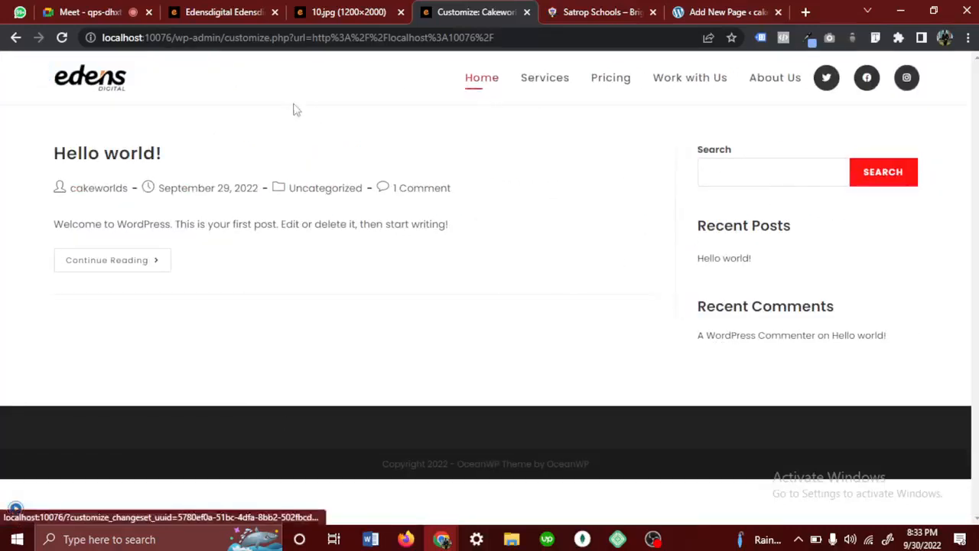
pyautogui.click(552, 91)
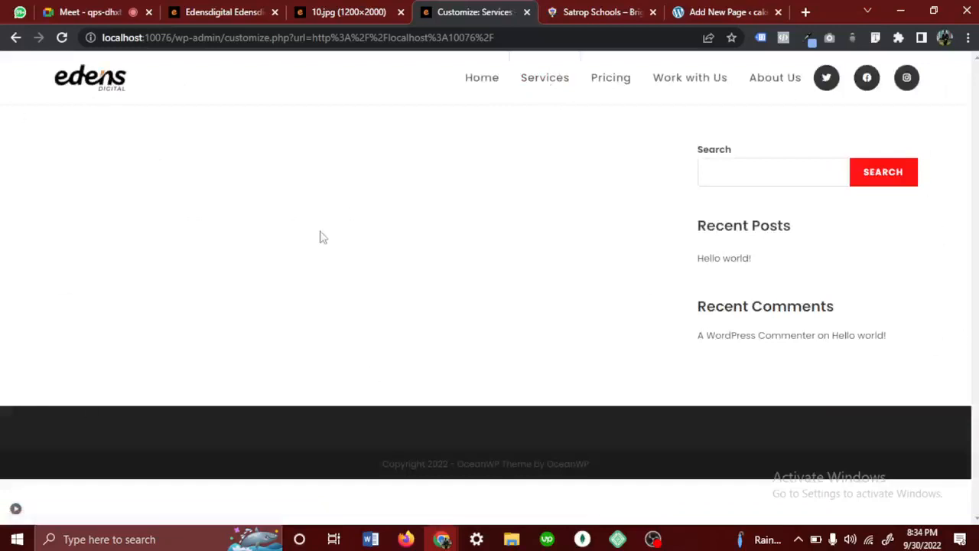
pyautogui.click(82, 11)
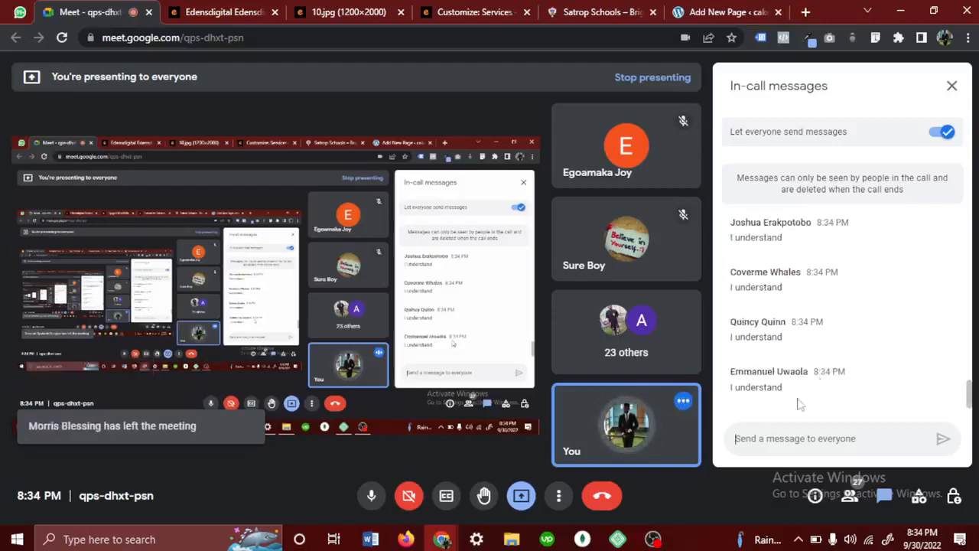
# - Find Edens Digital web proposal.pdf in the EdensDigital Logo folder in File Explorer and select it
pyautogui.click(513, 541)
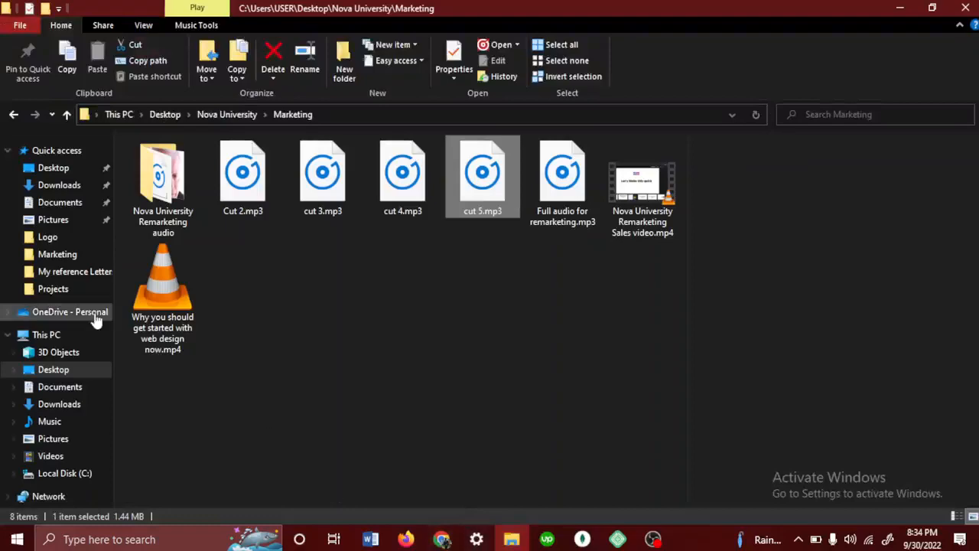
pyautogui.click(52, 237)
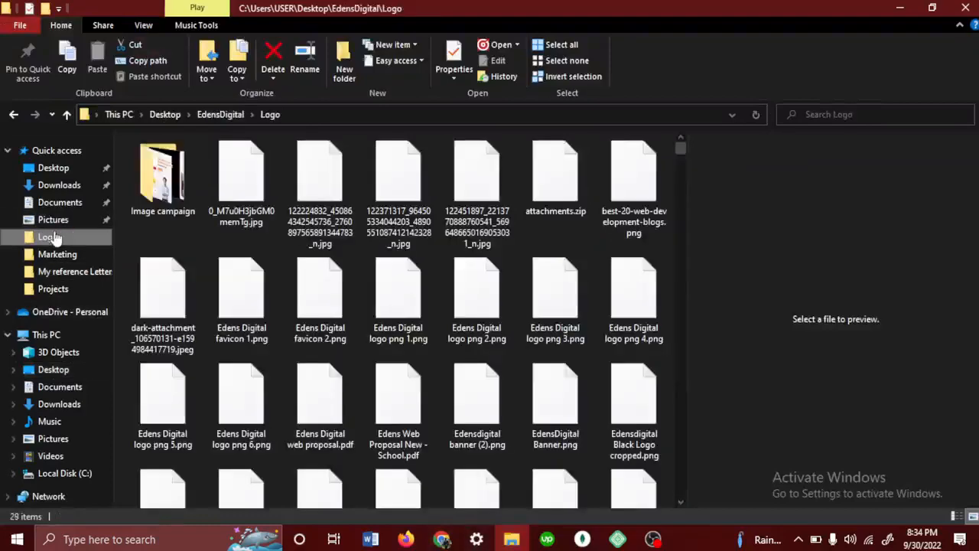
pyautogui.scroll(-3, 278, 265)
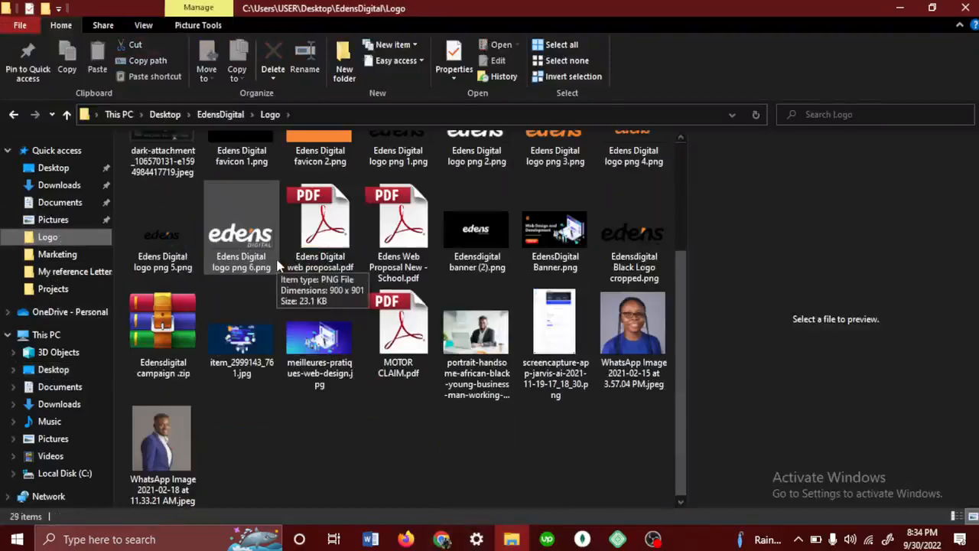
pyautogui.scroll(3, 277, 265)
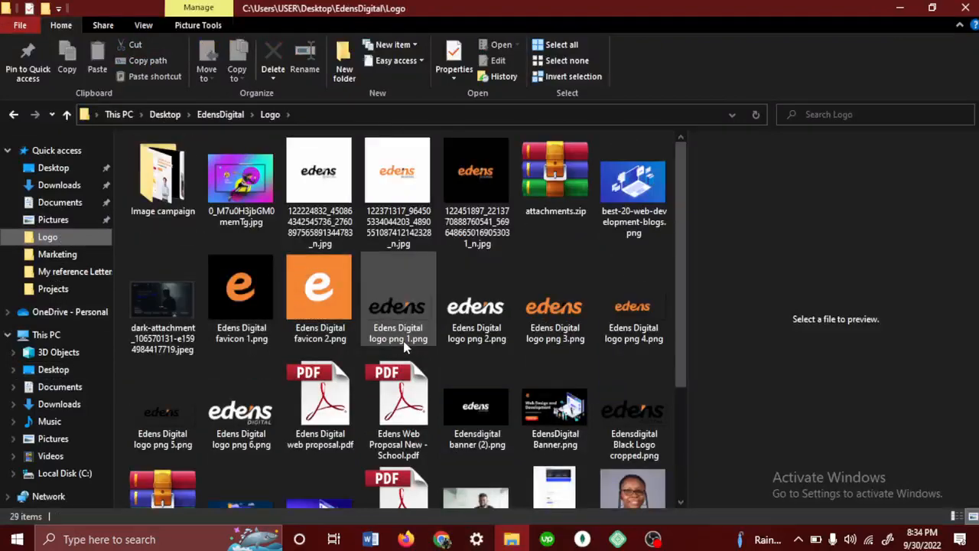
pyautogui.scroll(-1, 404, 344)
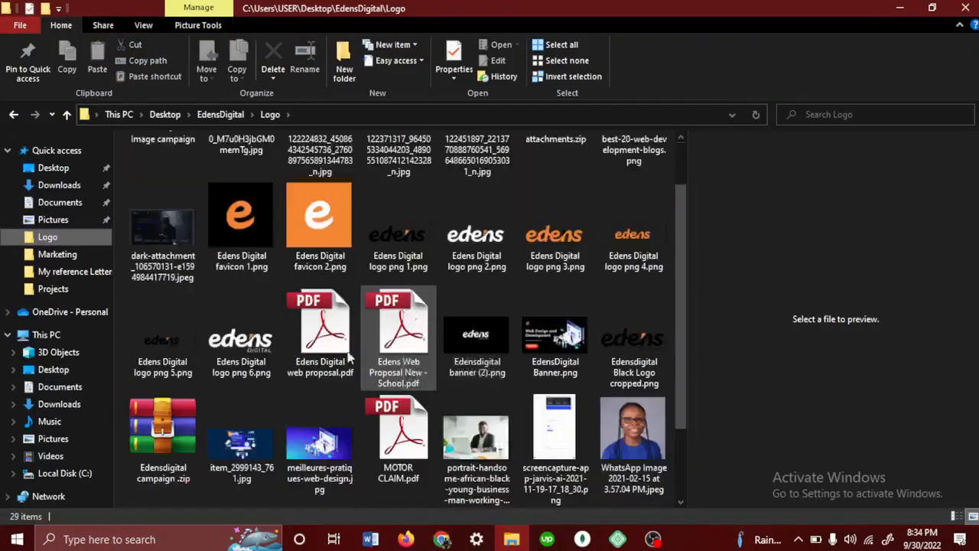
pyautogui.click(321, 344)
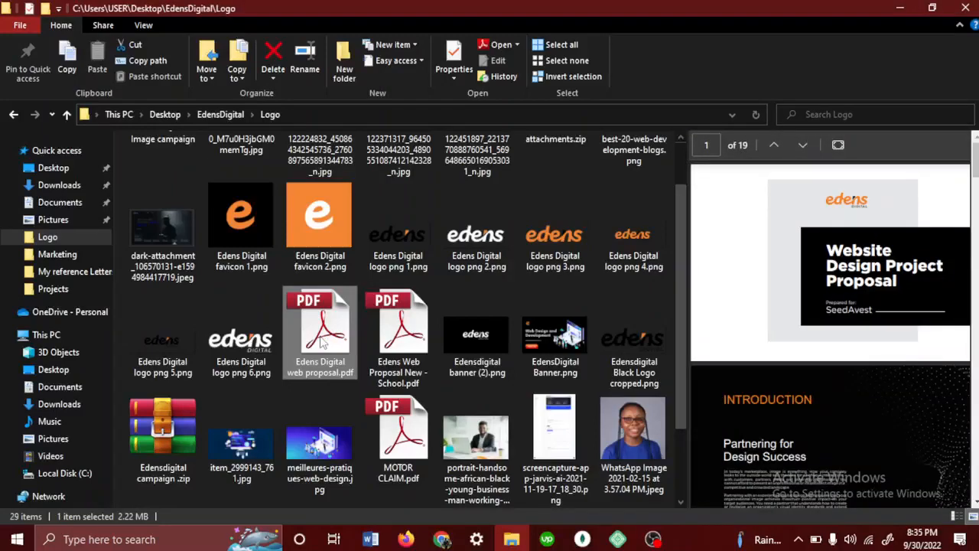
# - Switch back to Chrome and load mail.google.com in a new tab
pyautogui.moveTo(441, 539)
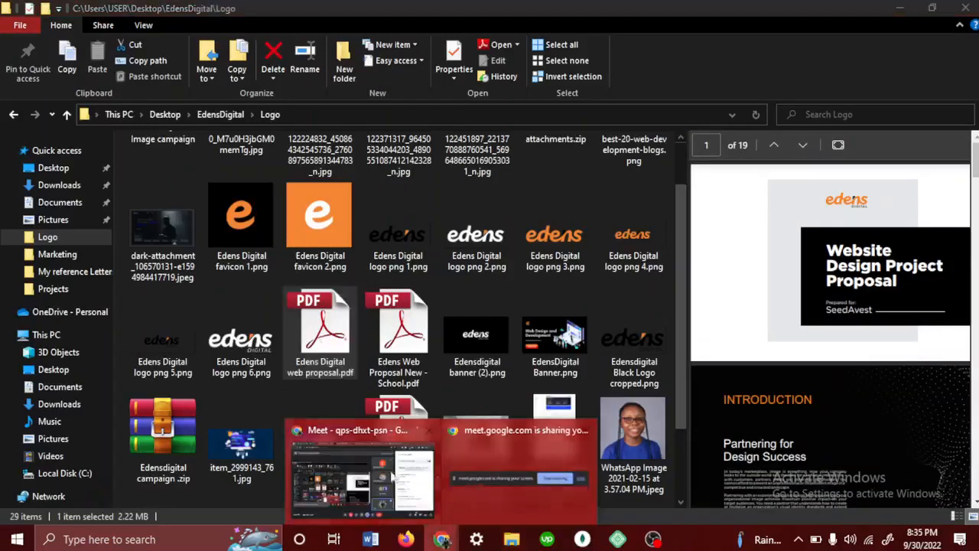
pyautogui.click(392, 477)
pyautogui.click(807, 12)
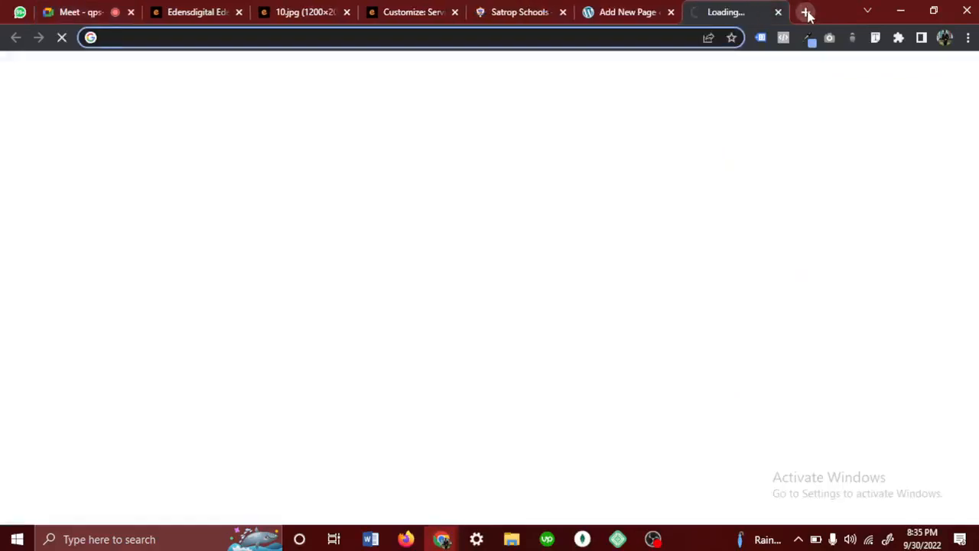
pyautogui.write('mw')
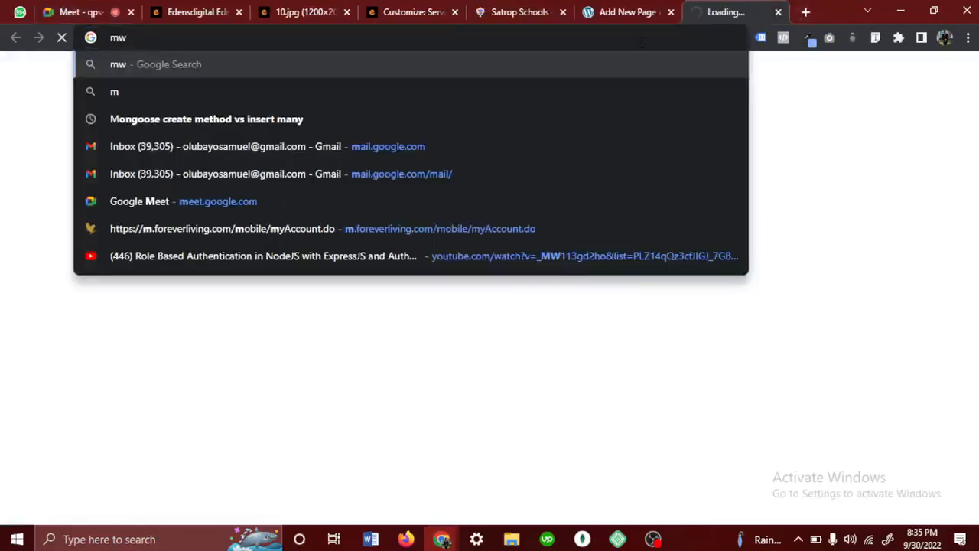
pyautogui.press('BackSpace')
pyautogui.write('am')
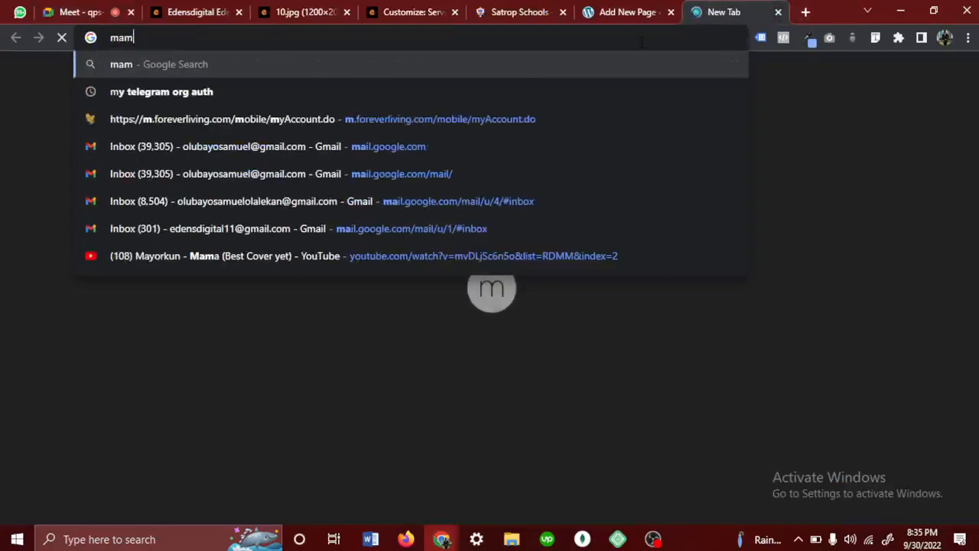
pyautogui.press('BackSpace')
pyautogui.write('il.google.co')
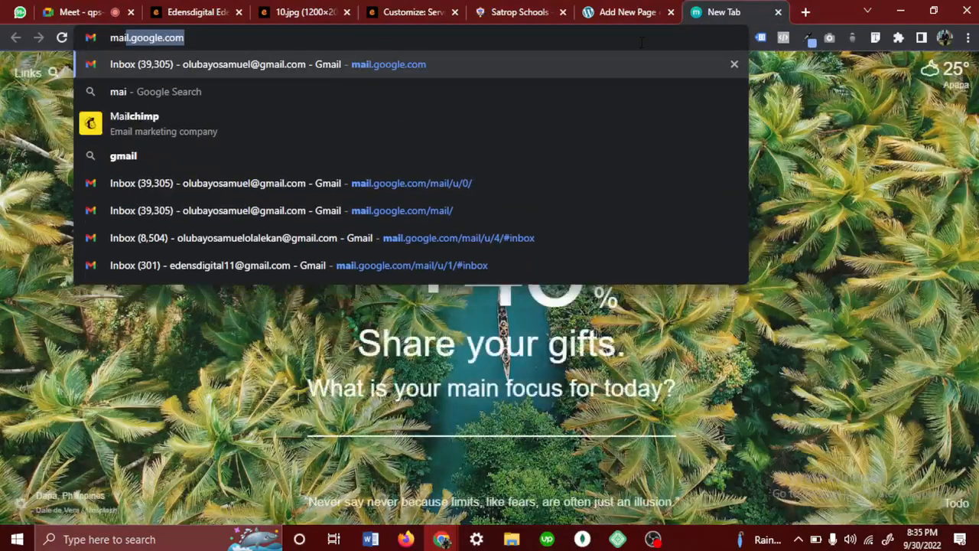
pyautogui.press('Return')
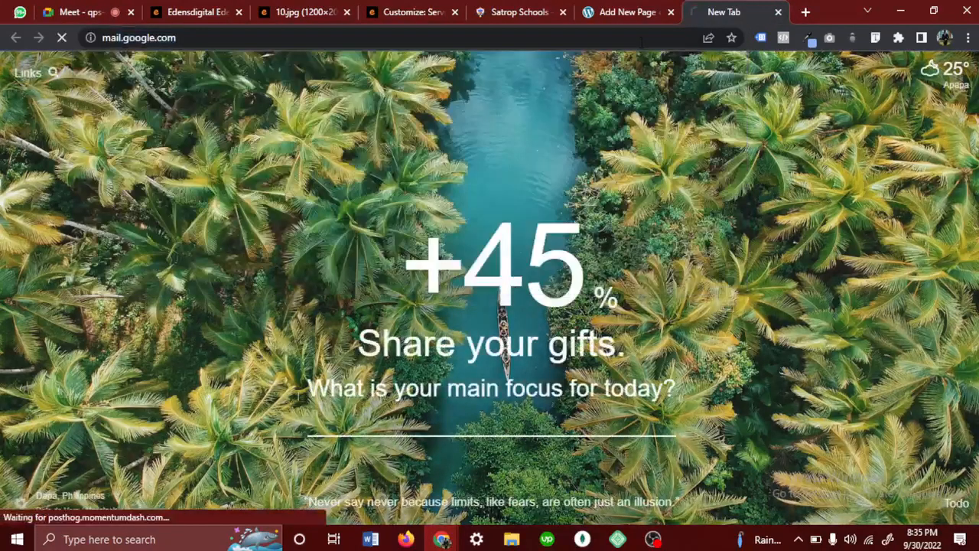
# - Switch to File Explorer, open Edens Digital web proposal.pdf from the Logo folder and maximize the Adobe Reader window
pyautogui.click(510, 540)
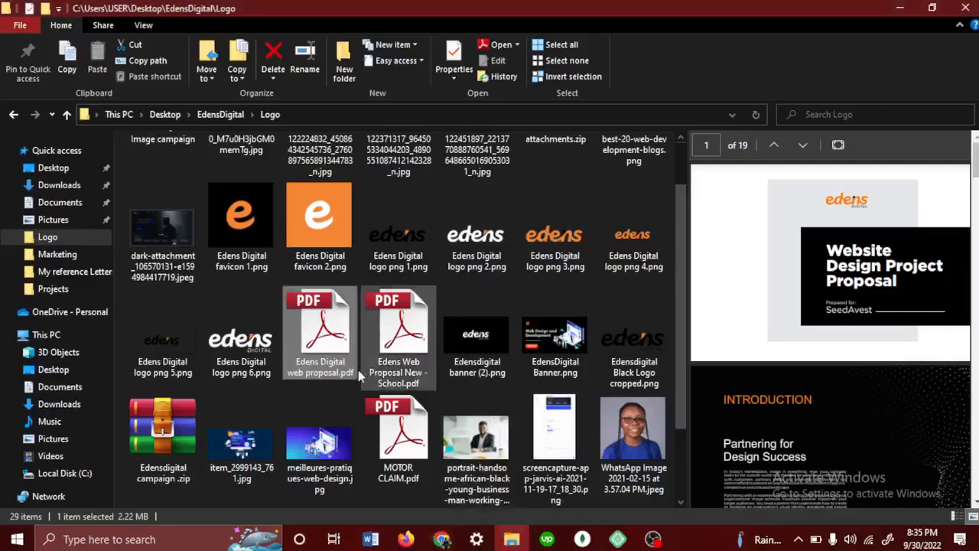
pyautogui.doubleClick(328, 341)
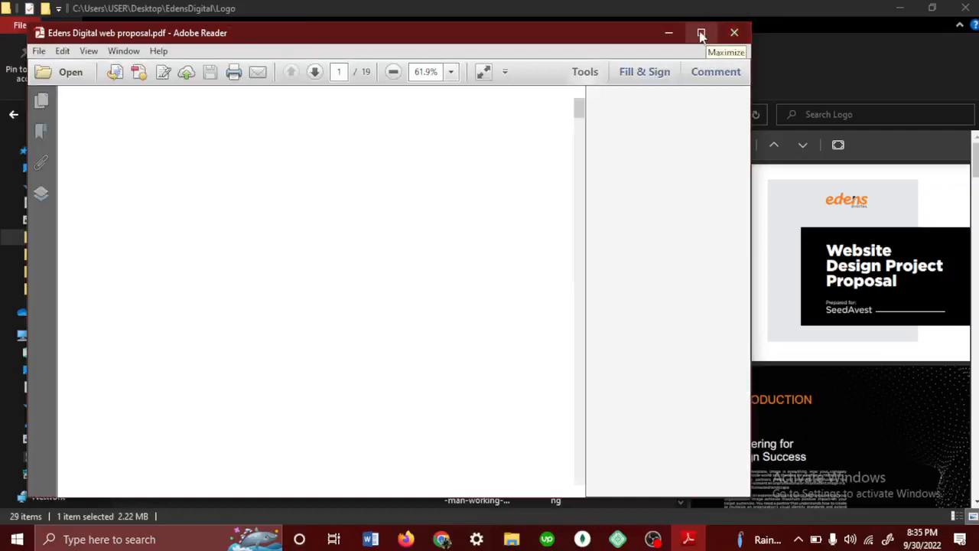
pyautogui.click(700, 35)
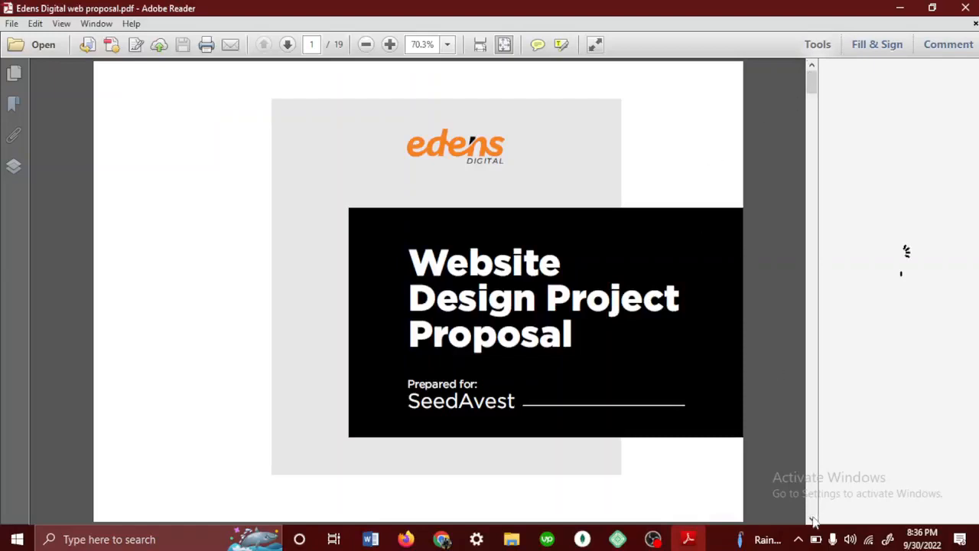
# - Look through the proposal's introduction, company background, synopsis and project phases up to the timeline page
pyautogui.moveTo(812, 77); pyautogui.dragTo(812, 124)
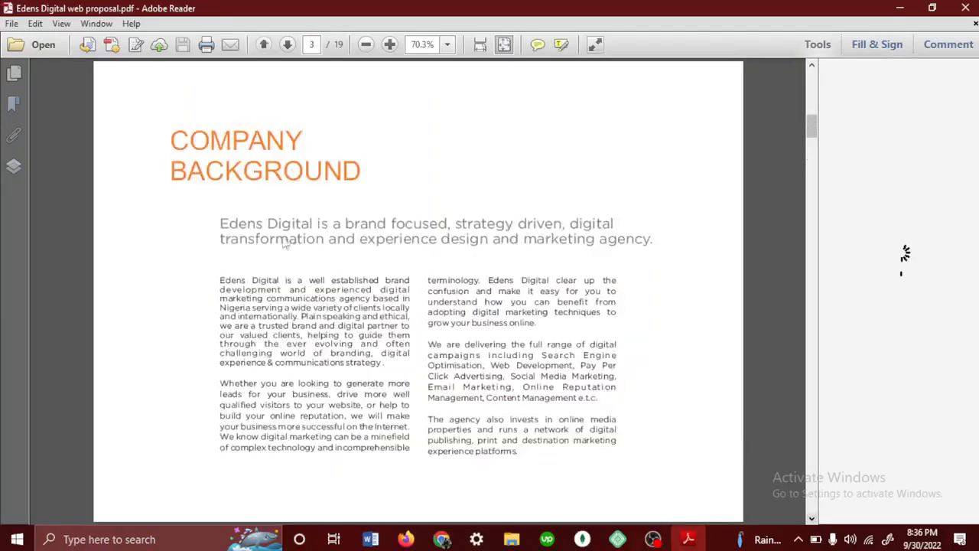
pyautogui.scroll(3, 360, 244)
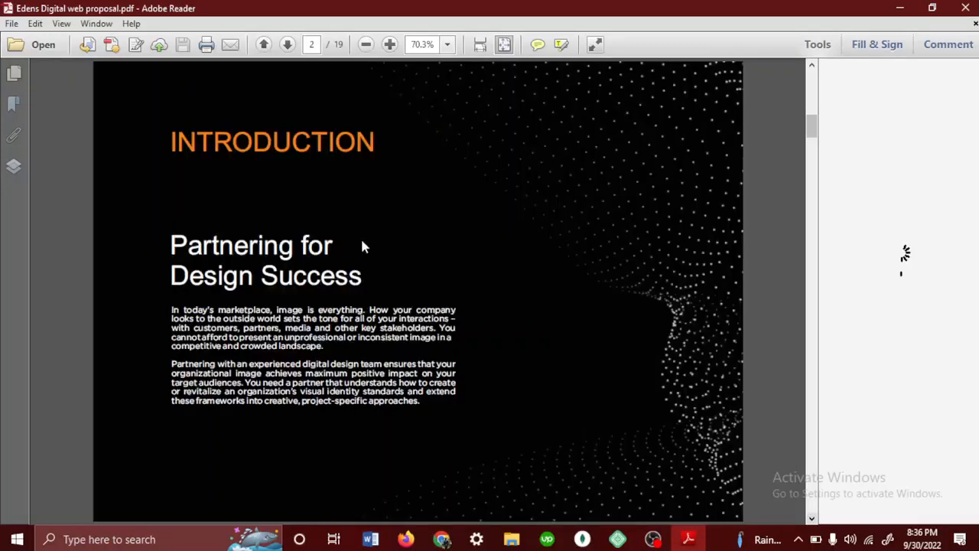
pyautogui.scroll(-3, 363, 244)
pyautogui.scroll(-9, 419, 306)
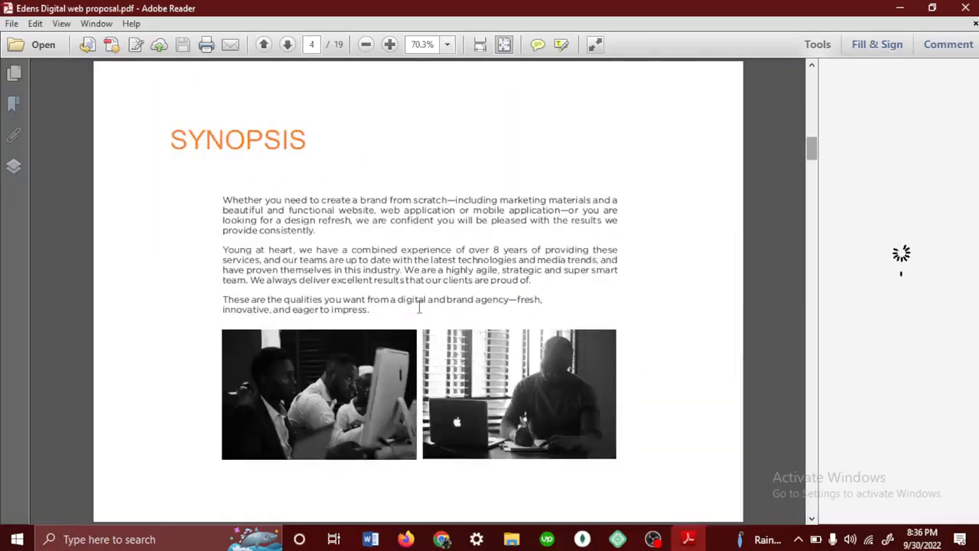
pyautogui.scroll(-3, 421, 314)
pyautogui.scroll(-9, 419, 311)
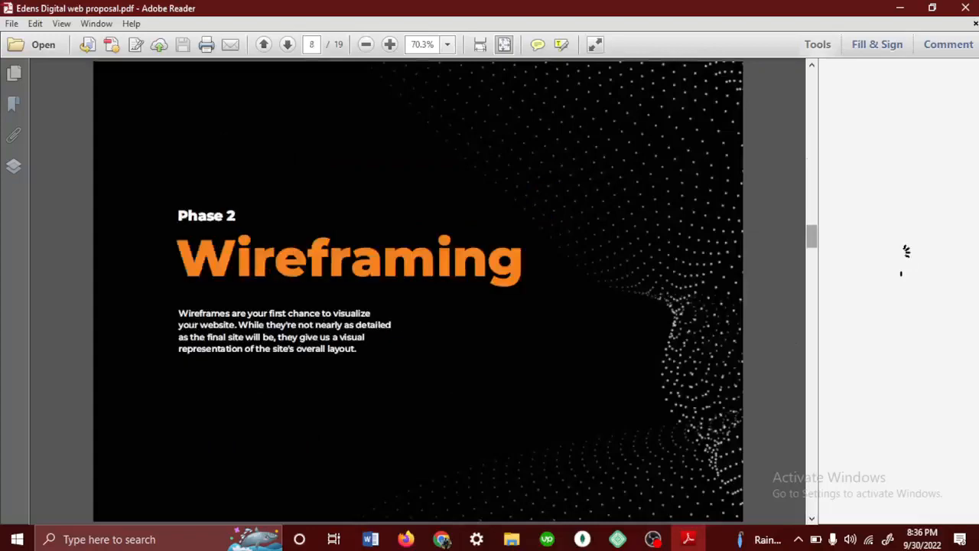
pyautogui.scroll(-9, 419, 306)
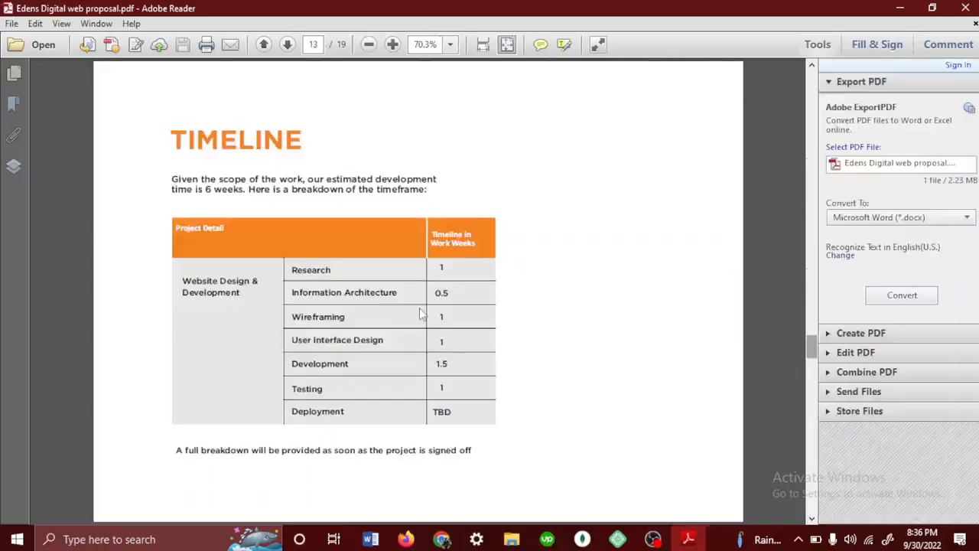
# - Examine the proposal's sample project pages, including Go Food, Toyota Nigeria and Rotimax Pest Control Training Academy
pyautogui.scroll(-6, 419, 312)
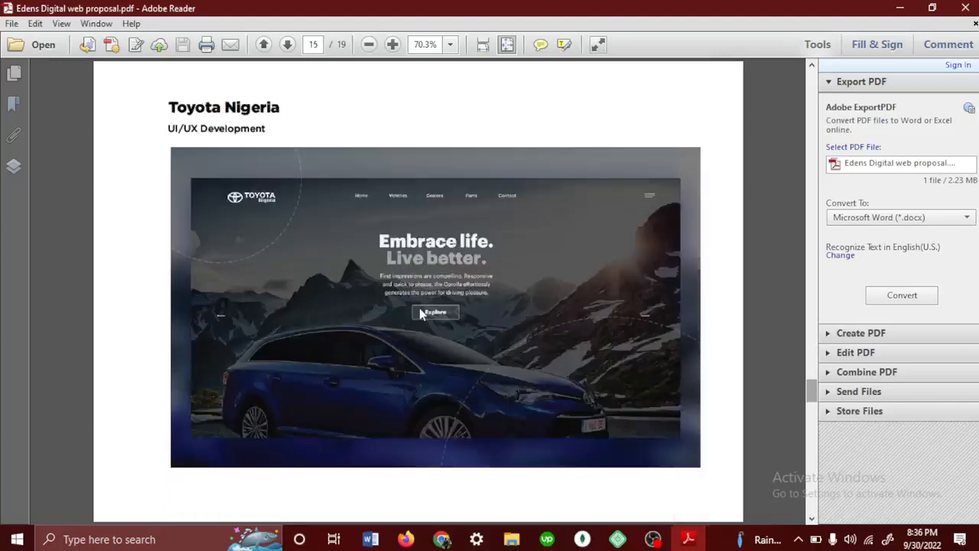
pyautogui.scroll(-3, 420, 313)
pyautogui.scroll(6, 419, 313)
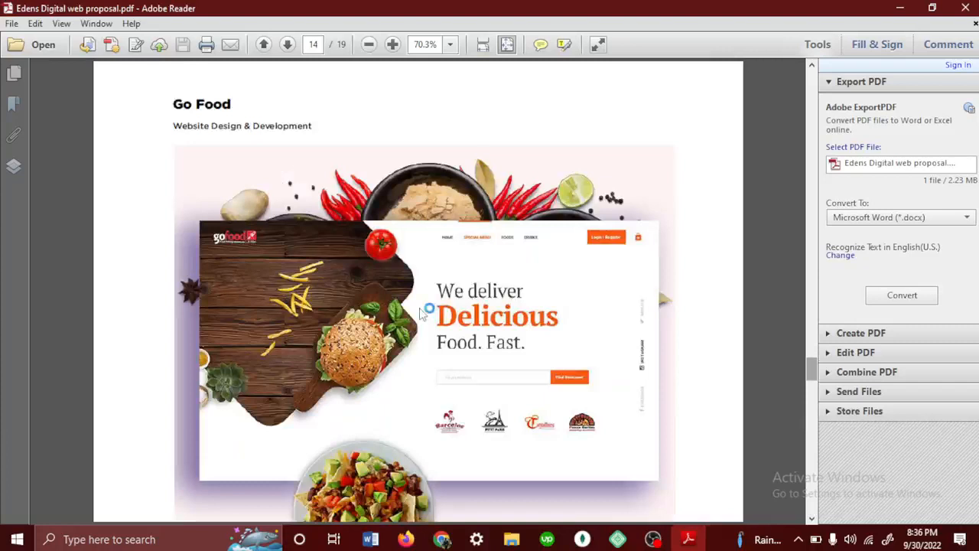
pyautogui.scroll(-3, 419, 312)
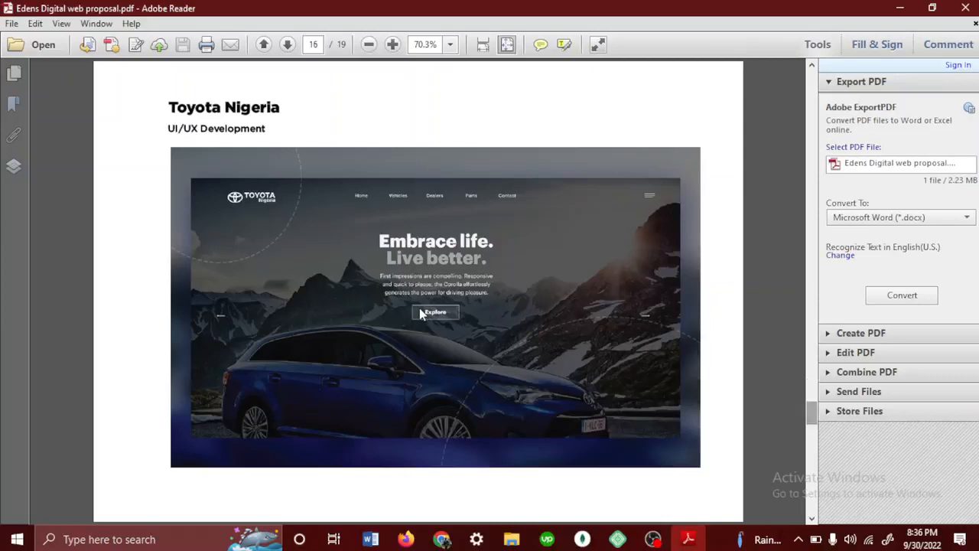
pyautogui.scroll(-3, 419, 312)
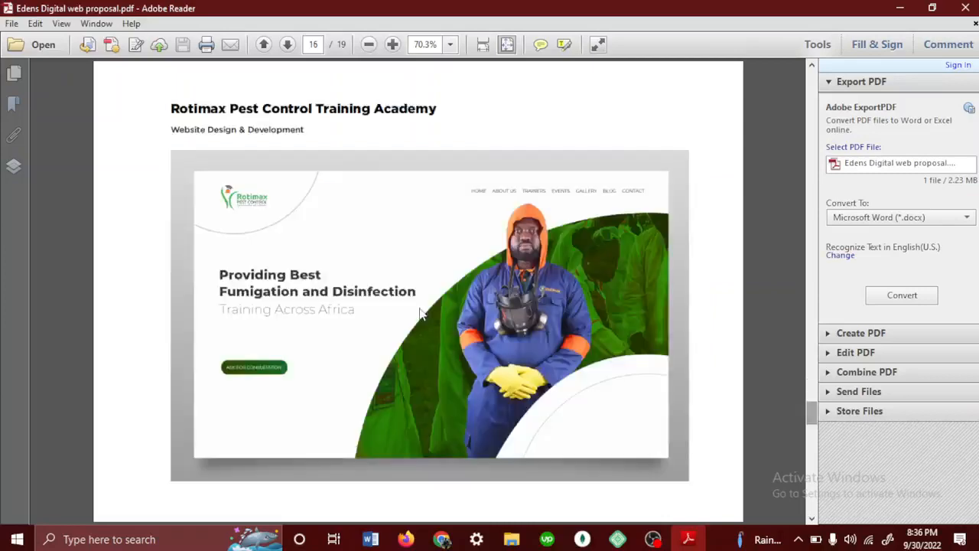
# - Examine the proposal's cost estimate page and highlight the total amount and the sub-total amount
pyautogui.scroll(-6, 419, 312)
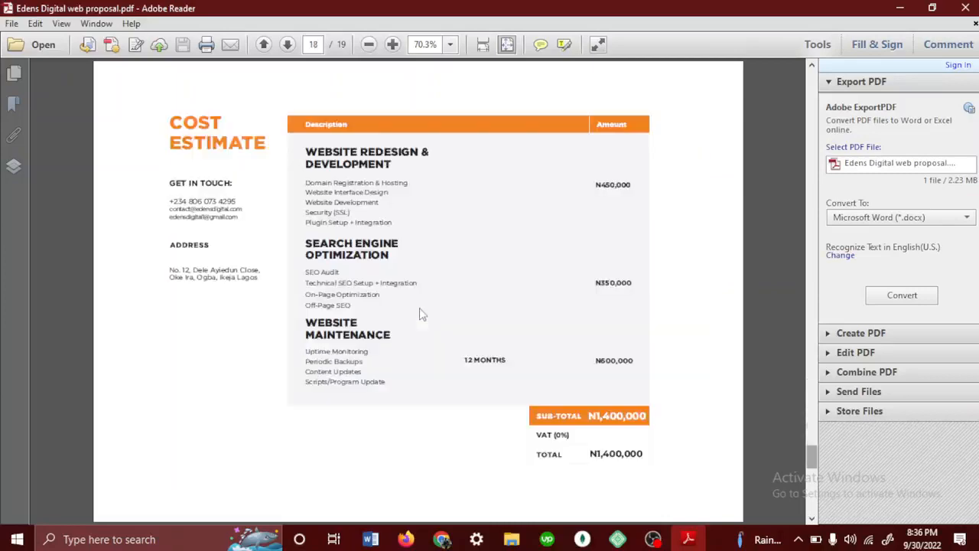
pyautogui.scroll(3, 420, 314)
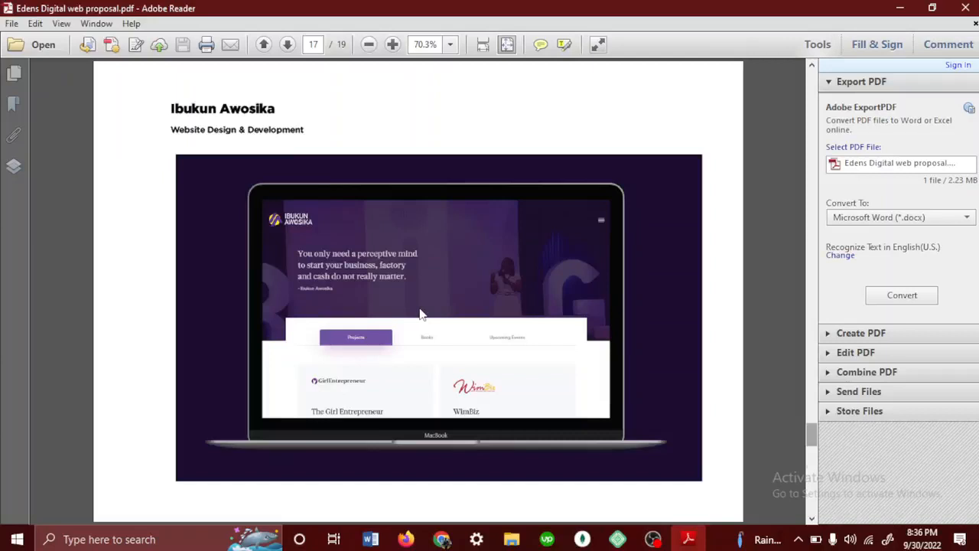
pyautogui.scroll(-2, 420, 313)
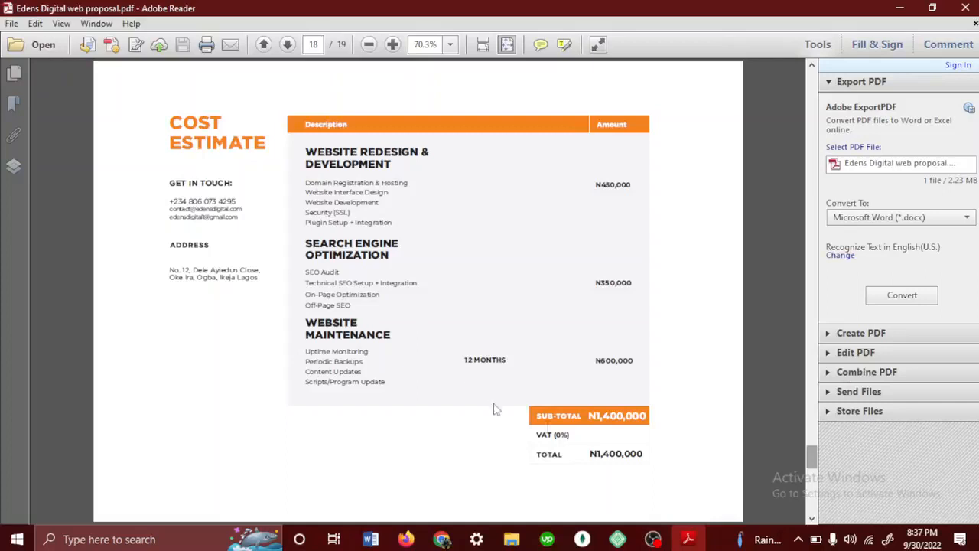
pyautogui.moveTo(642, 453); pyautogui.dragTo(582, 457)
pyautogui.doubleClick(621, 415)
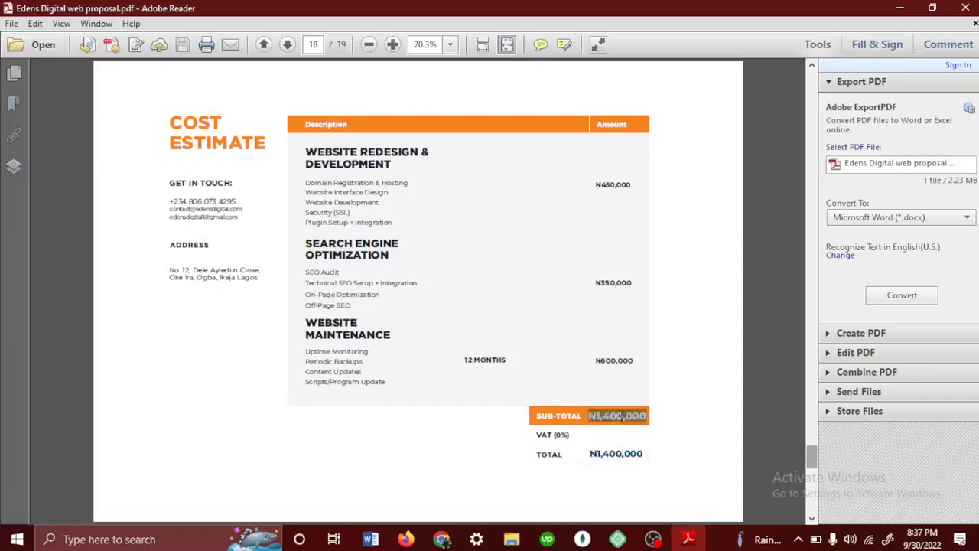
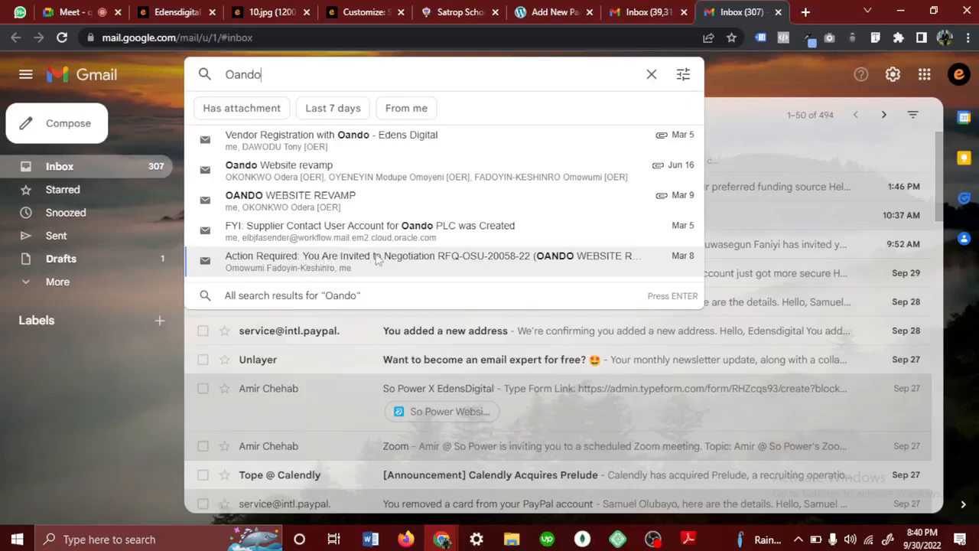
# - Open the Oando website revamp negotiation invitation email, highlight its title, company, supplier and supplier contact, read the request, and close the mail tab
pyautogui.press('Escape')
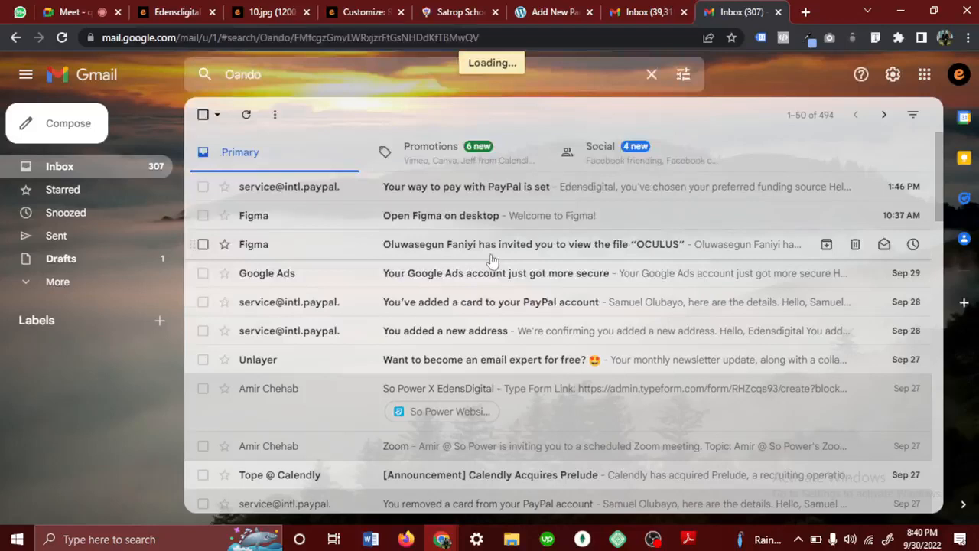
pyautogui.scroll(-2, 547, 325)
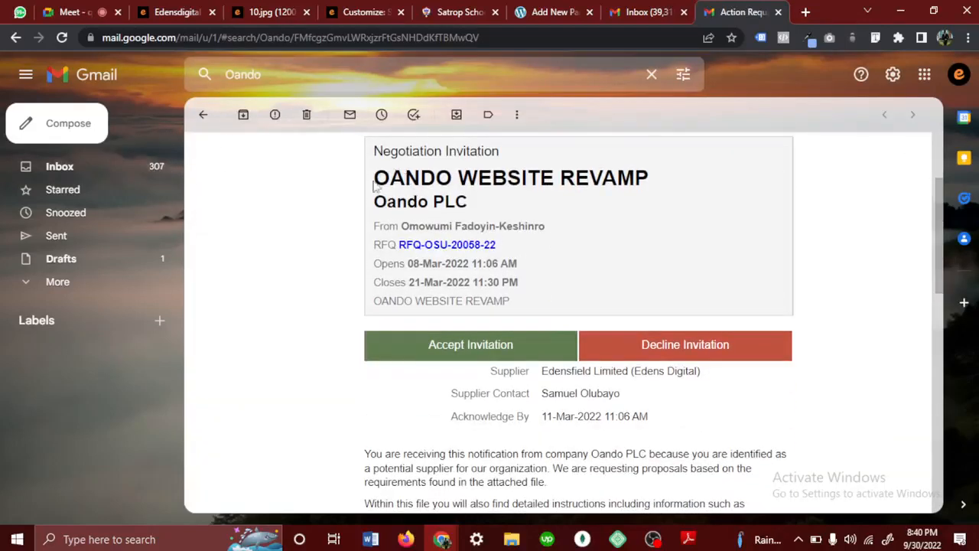
pyautogui.moveTo(484, 173); pyautogui.dragTo(640, 175)
pyautogui.moveTo(483, 208); pyautogui.dragTo(397, 203)
pyautogui.click(596, 208)
pyautogui.moveTo(641, 374); pyautogui.dragTo(707, 380)
pyautogui.moveTo(621, 394); pyautogui.dragTo(569, 395)
pyautogui.scroll(-2, 614, 449)
pyautogui.scroll(-2, 614, 449)
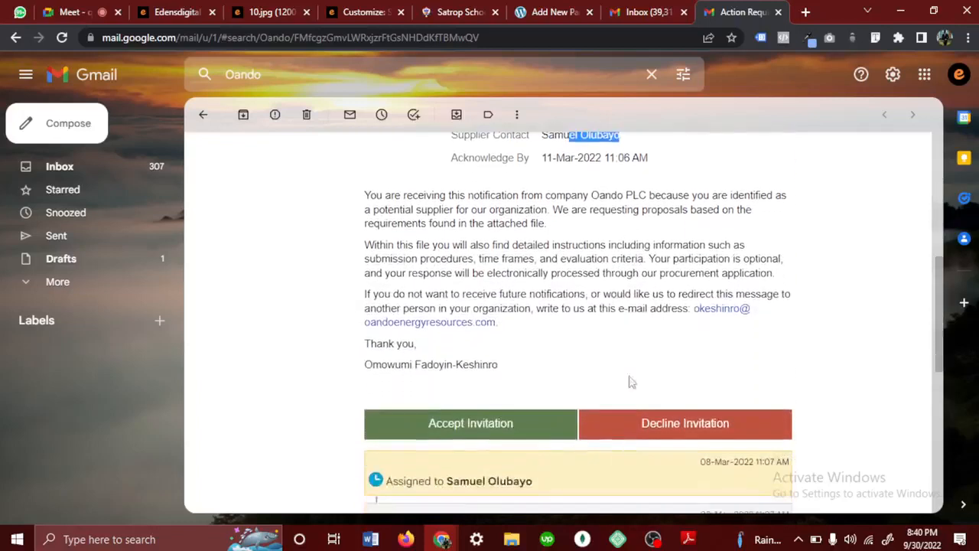
pyautogui.click(778, 12)
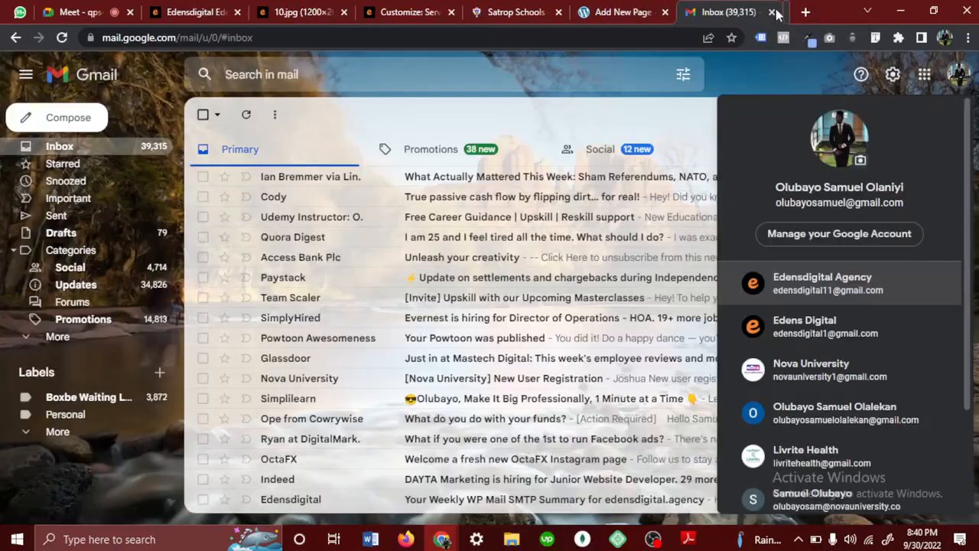
# - Open canva.com in a new browser tab and view its home page
pyautogui.click(623, 12)
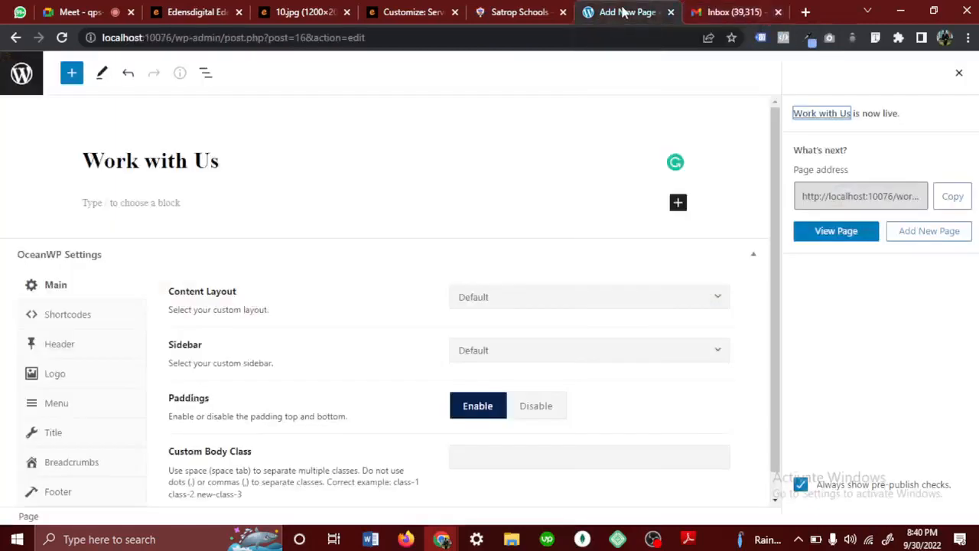
pyautogui.click(412, 13)
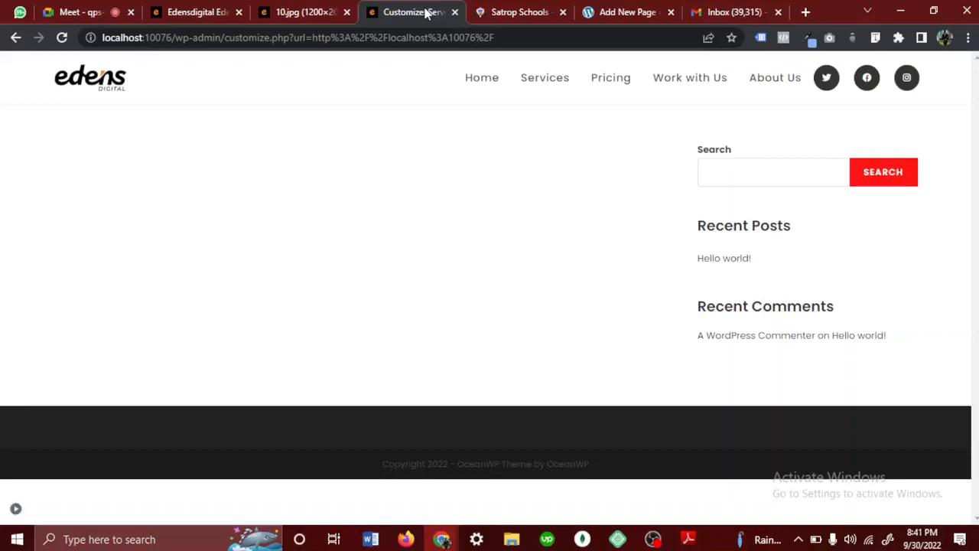
pyautogui.click(805, 11)
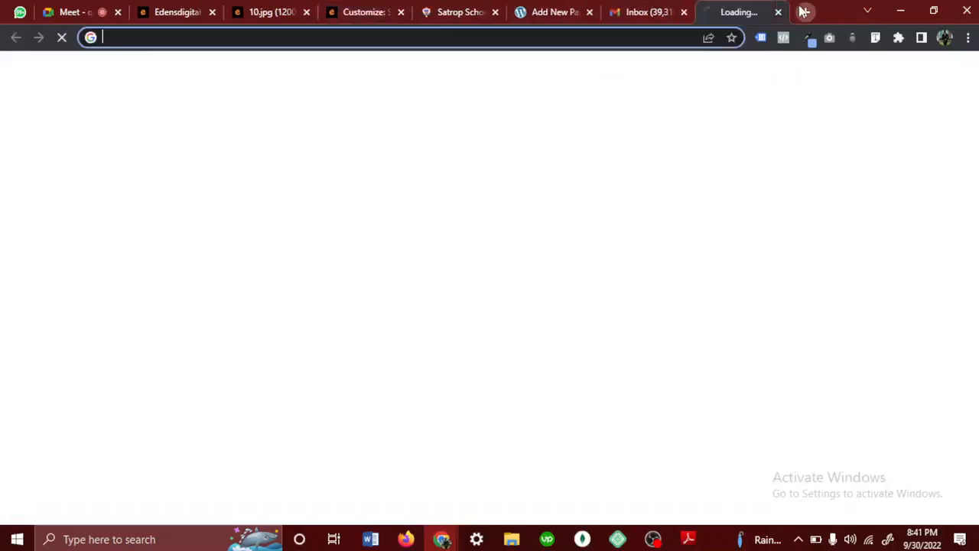
pyautogui.write('cn')
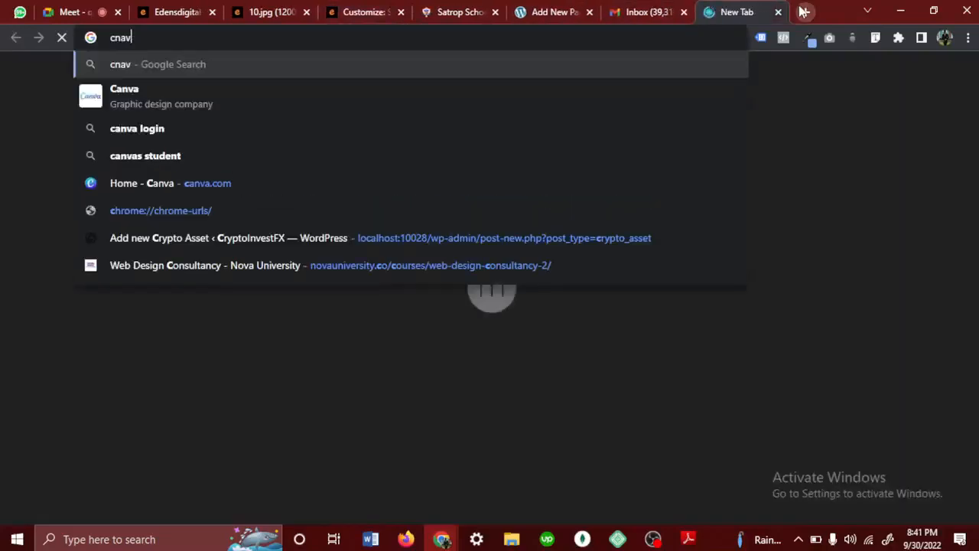
pyautogui.press('BackSpace')
pyautogui.write('anva.com')
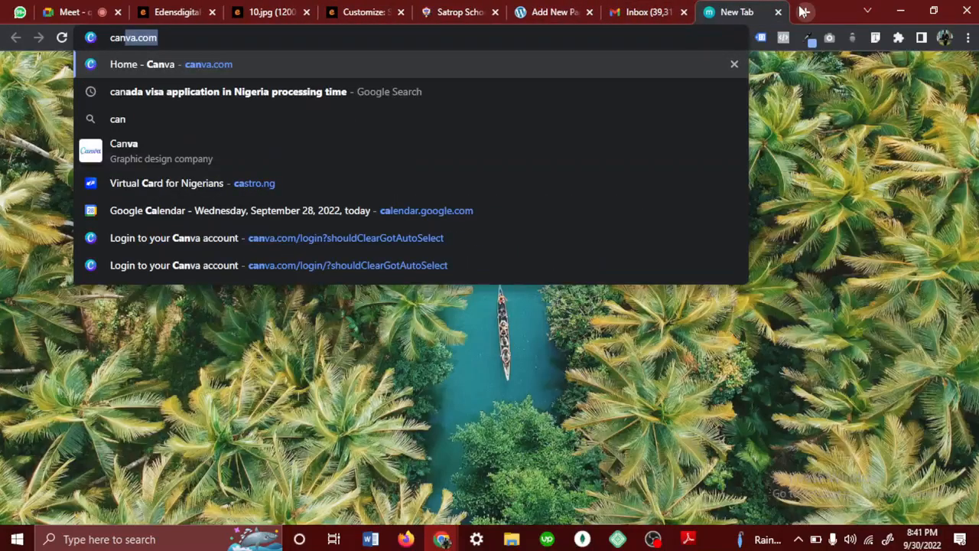
pyautogui.press('Return')
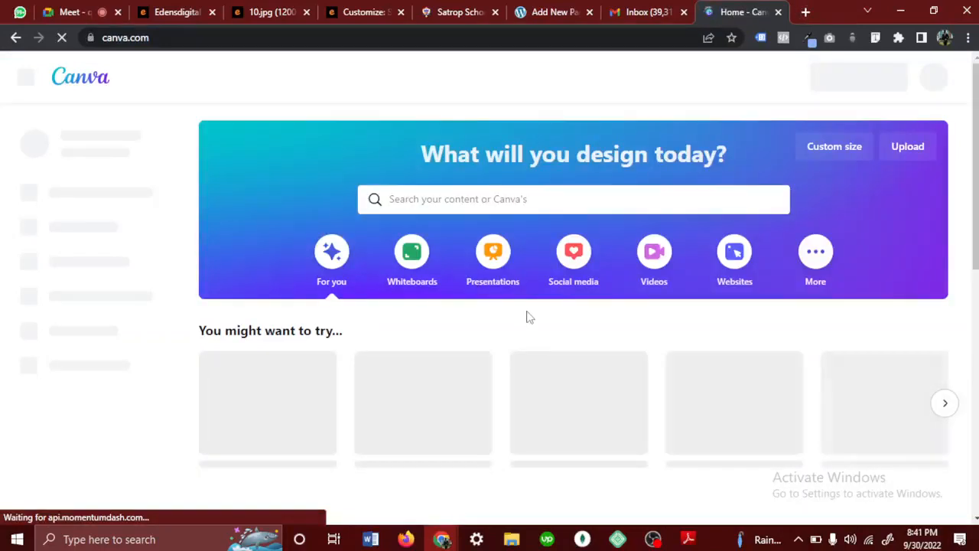
pyautogui.scroll(-2, 528, 316)
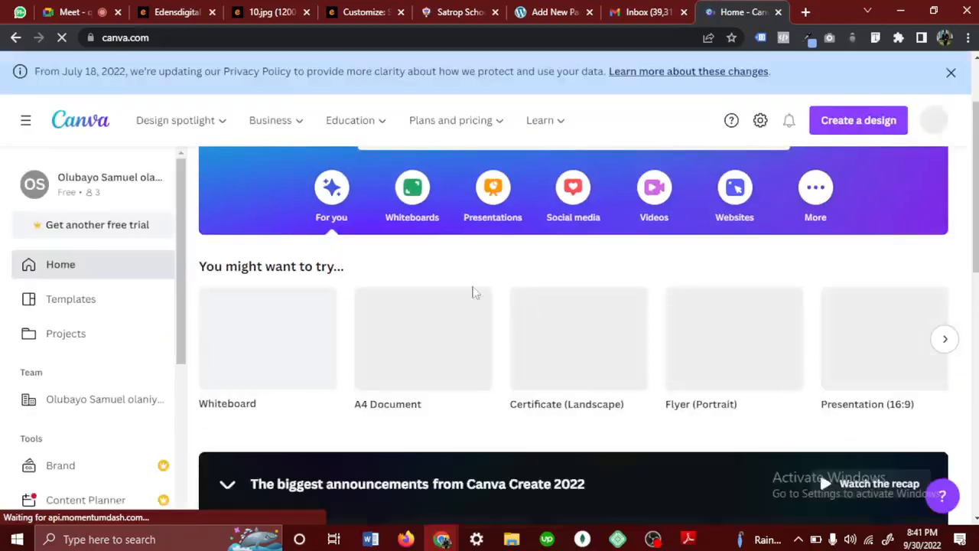
# - Open the novauniversity.co website in another new browser tab
pyautogui.click(805, 11)
pyautogui.write('no')
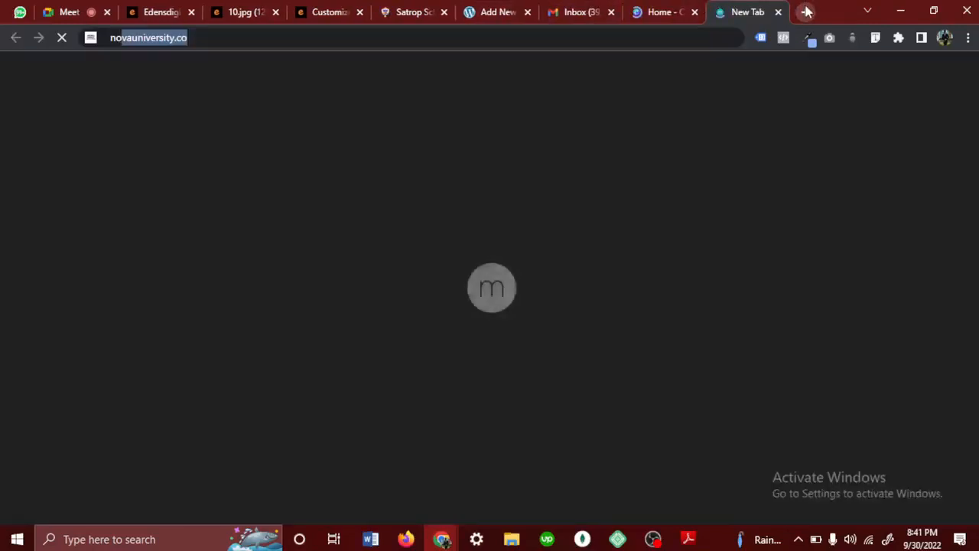
pyautogui.press('Return')
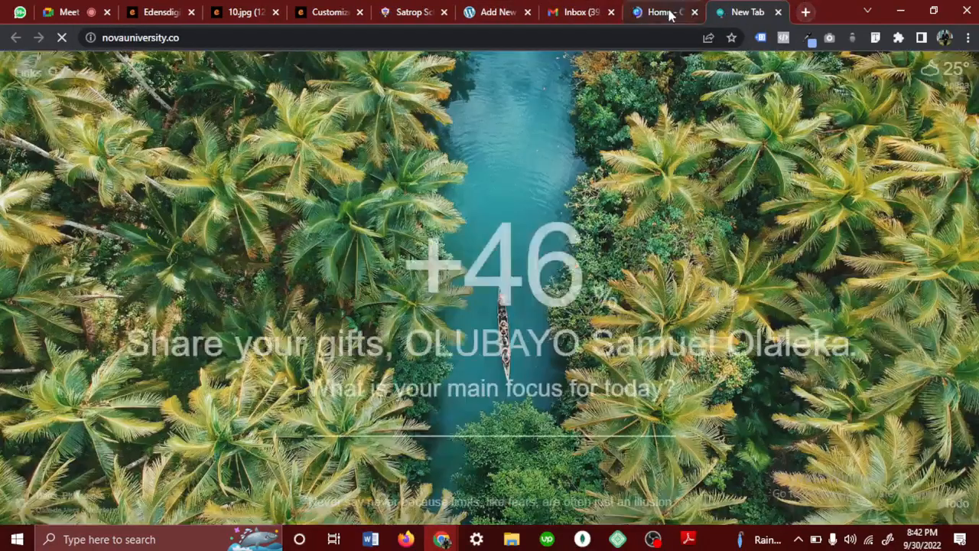
# - Return to Canva and open the Oando Plc proposal from the recent designs
pyautogui.click(661, 11)
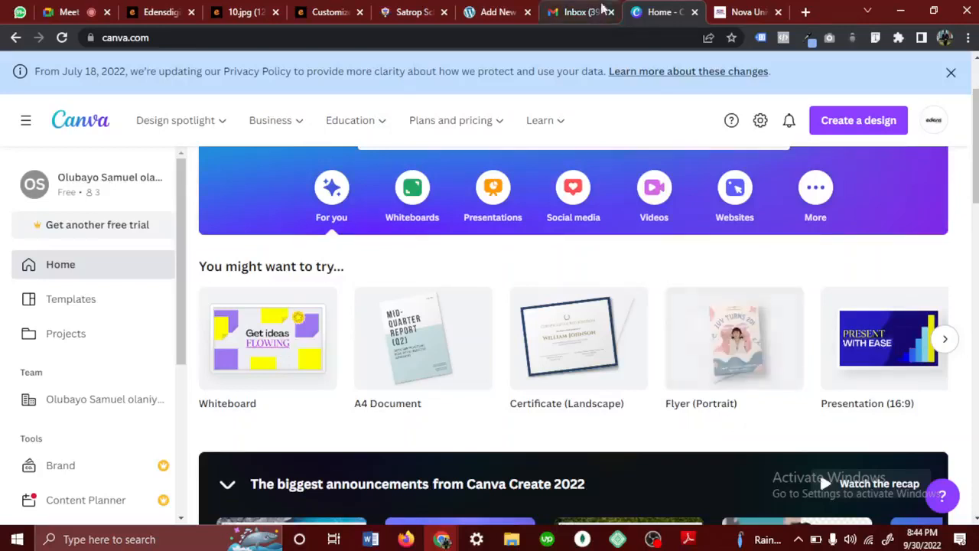
pyautogui.click(243, 12)
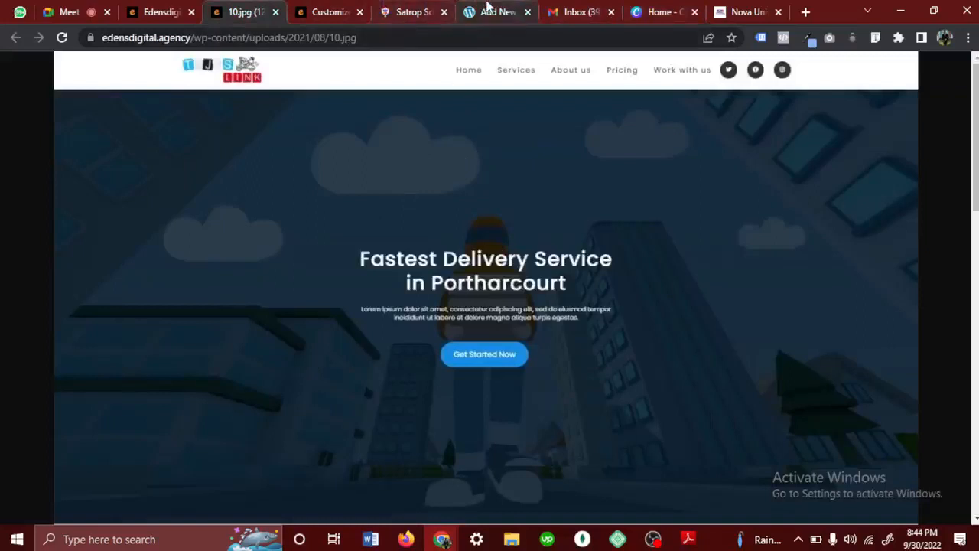
pyautogui.click(670, 8)
pyautogui.scroll(-5, 520, 324)
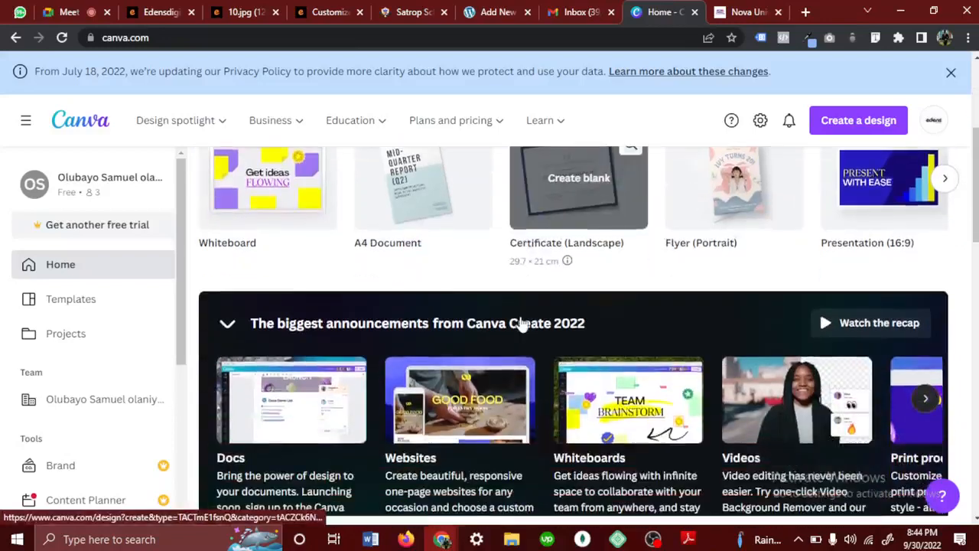
pyautogui.scroll(-4, 520, 324)
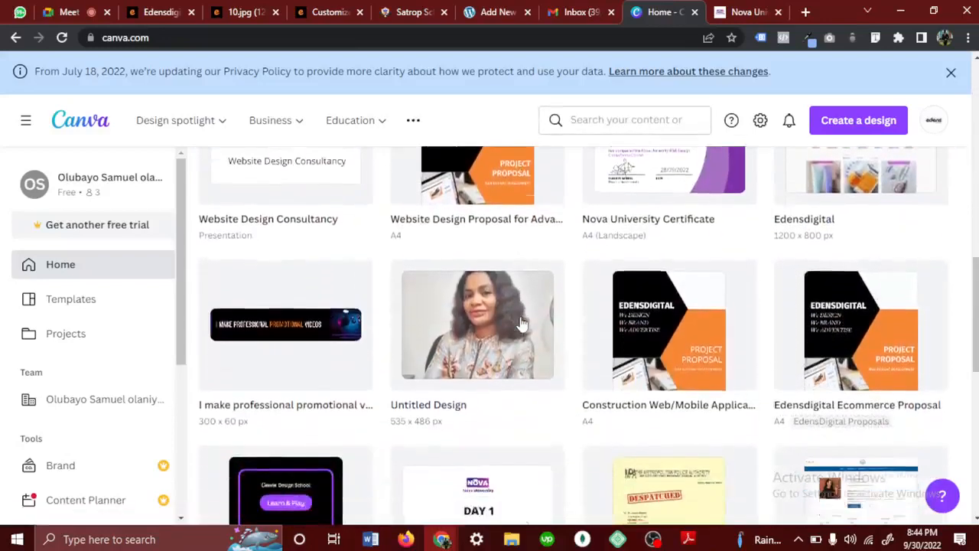
pyautogui.scroll(-6, 520, 324)
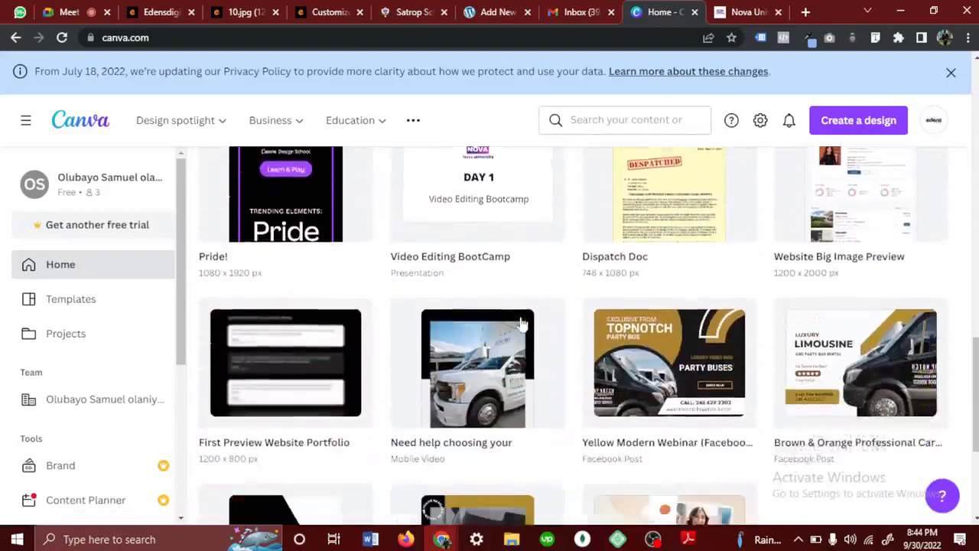
pyautogui.scroll(-2, 520, 325)
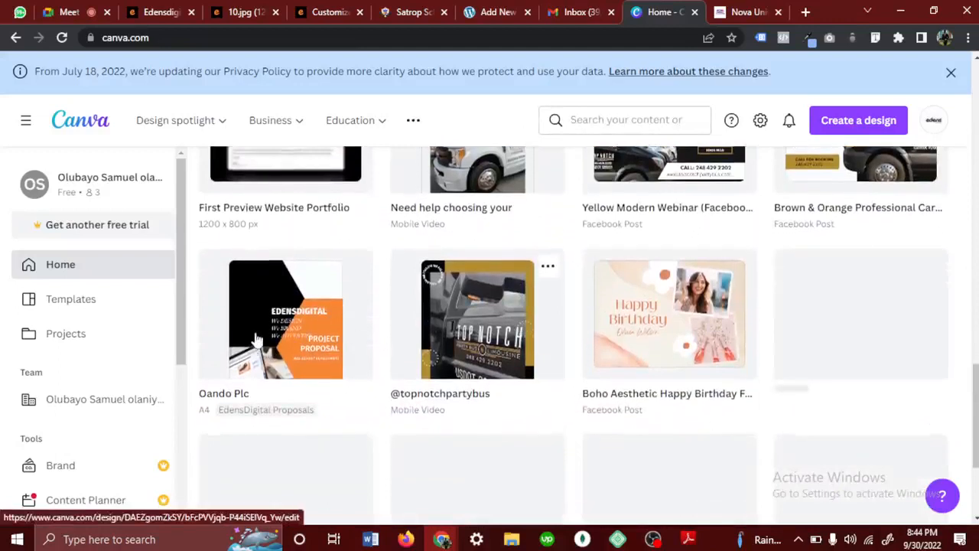
pyautogui.click(257, 340)
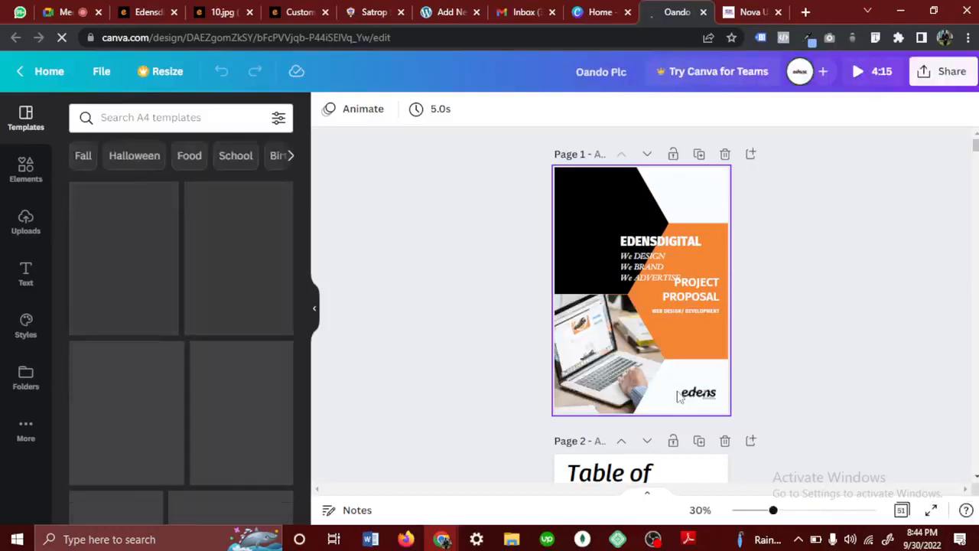
# - Look through the Oando Plc proposal's cover, table of contents, services and previous work pages up to the Chapter 2 title page
pyautogui.scroll(-4, 677, 396)
pyautogui.scroll(-15, 677, 396)
pyautogui.scroll(-5, 677, 396)
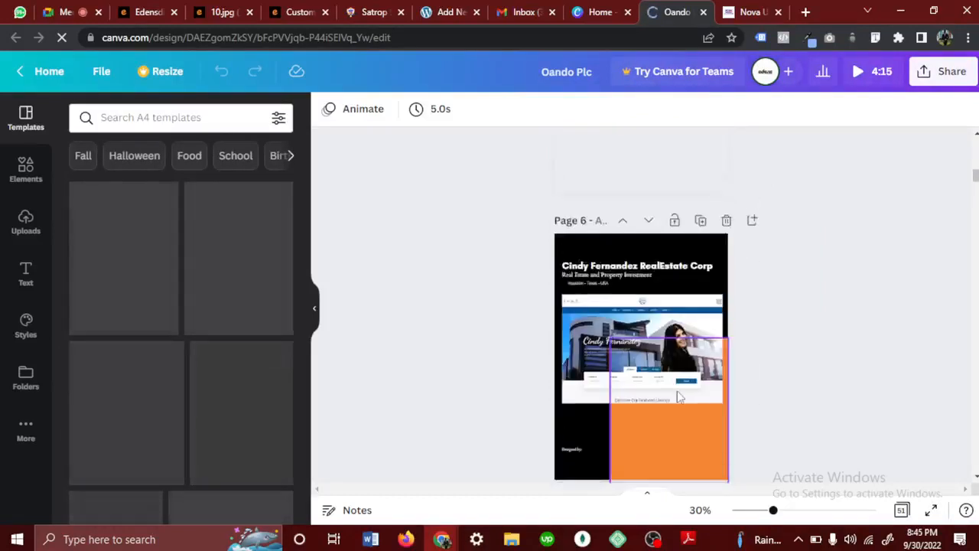
pyautogui.scroll(-5, 678, 396)
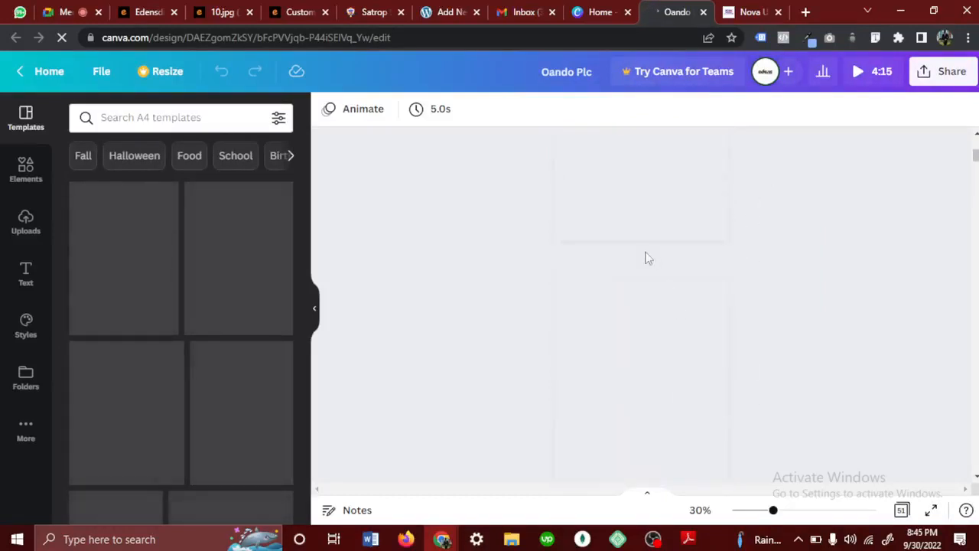
pyautogui.scroll(7, 648, 258)
pyautogui.scroll(-1, 647, 258)
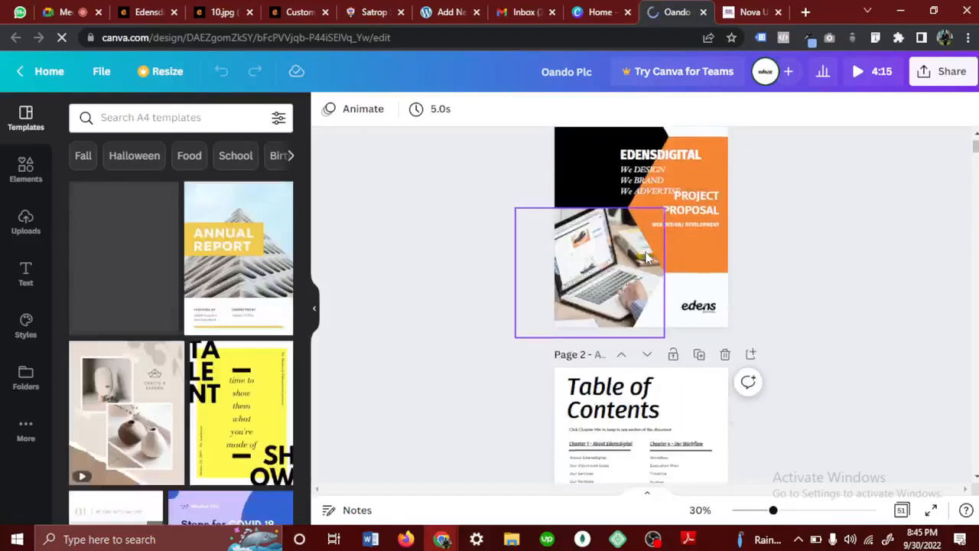
pyautogui.scroll(-2, 646, 259)
pyautogui.scroll(-15, 646, 259)
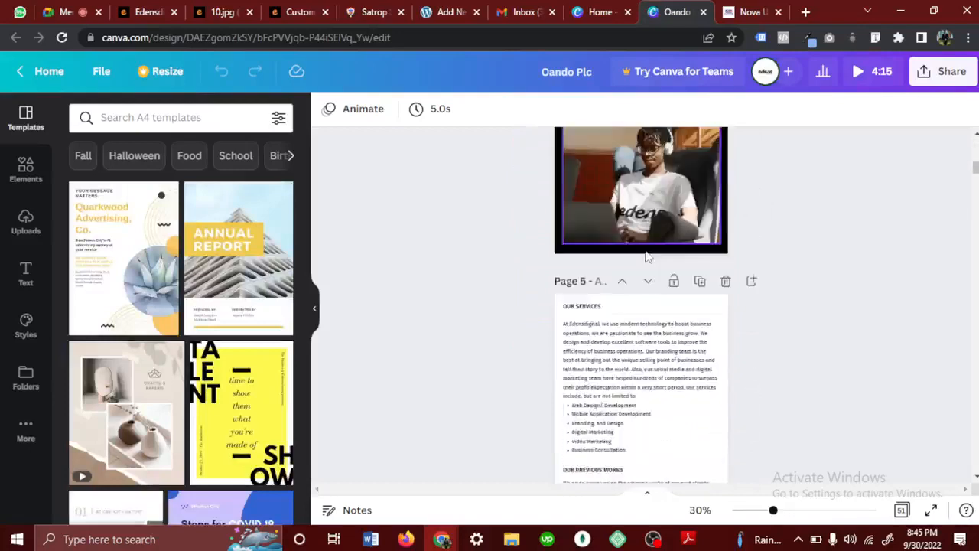
pyautogui.scroll(-20, 646, 259)
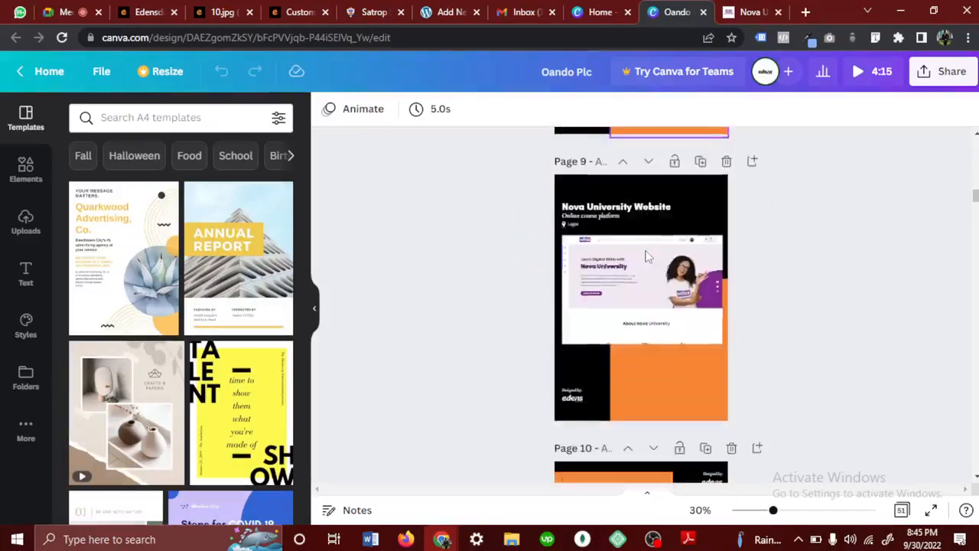
pyautogui.scroll(-20, 646, 258)
pyautogui.scroll(10, 646, 259)
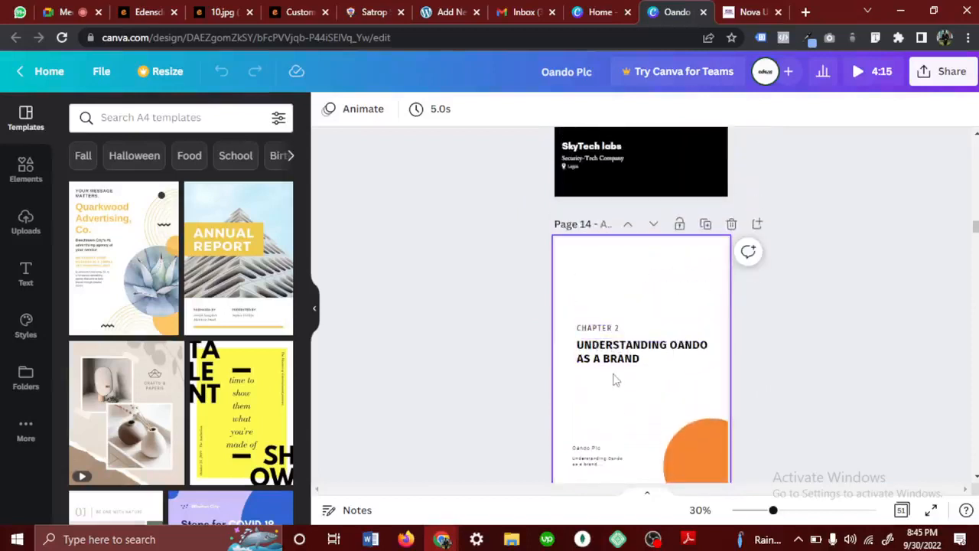
# - Examine the proposal's definitions of terms, current website evaluation, problems and proposed solutions, and the workflow steps
pyautogui.scroll(-2, 615, 380)
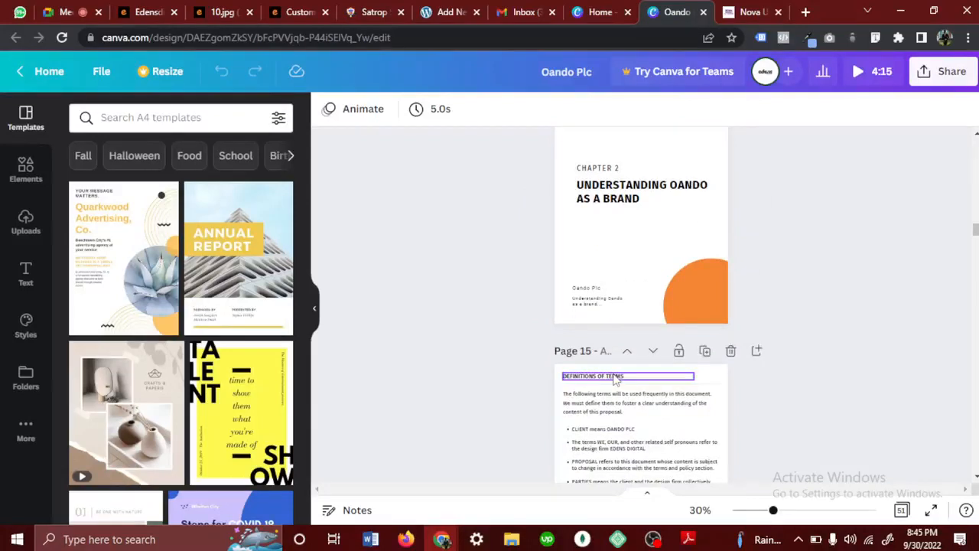
pyautogui.scroll(-8, 615, 378)
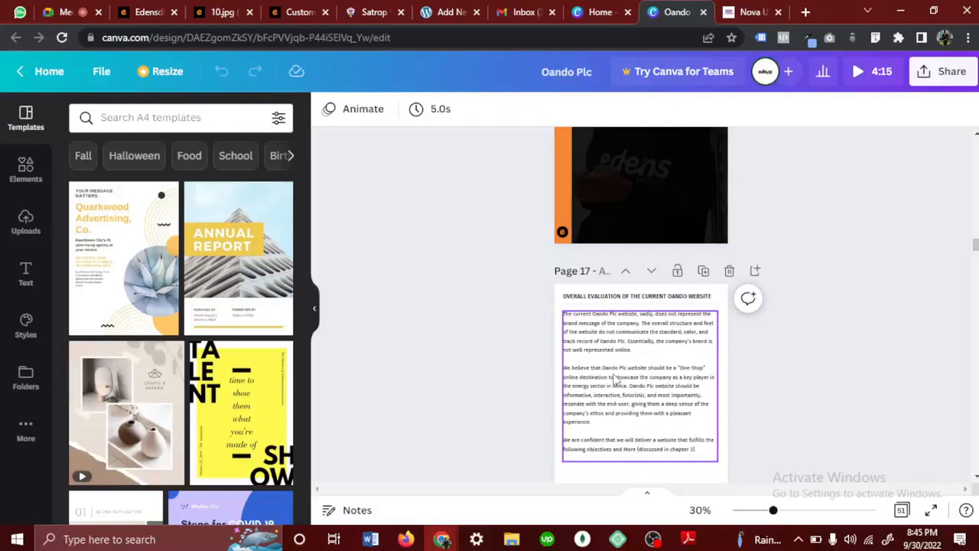
pyautogui.scroll(-5, 615, 378)
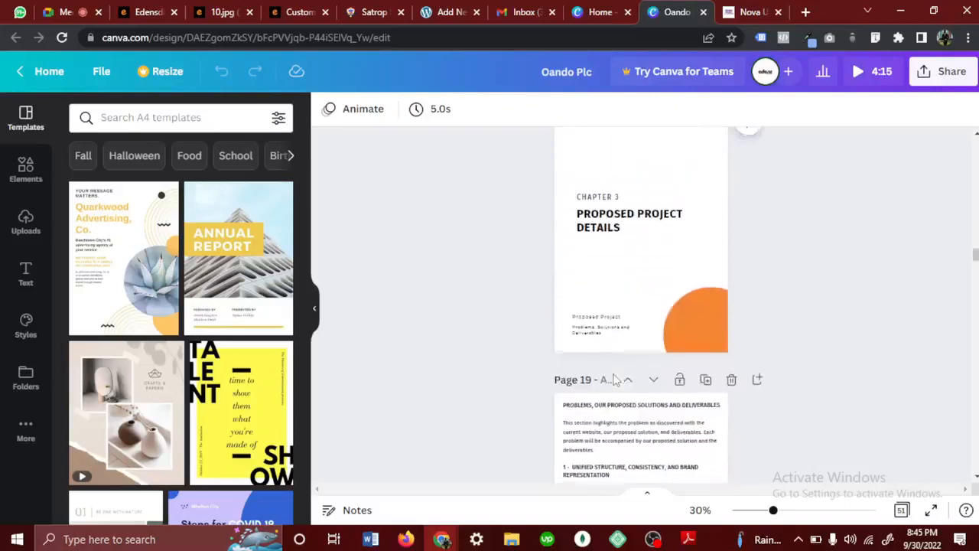
pyautogui.scroll(-5, 615, 378)
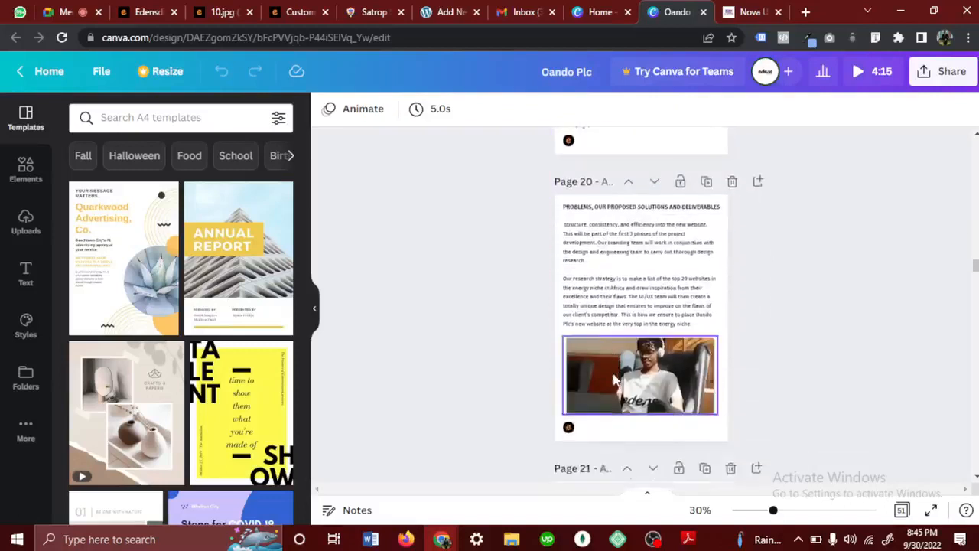
pyautogui.scroll(-5, 615, 378)
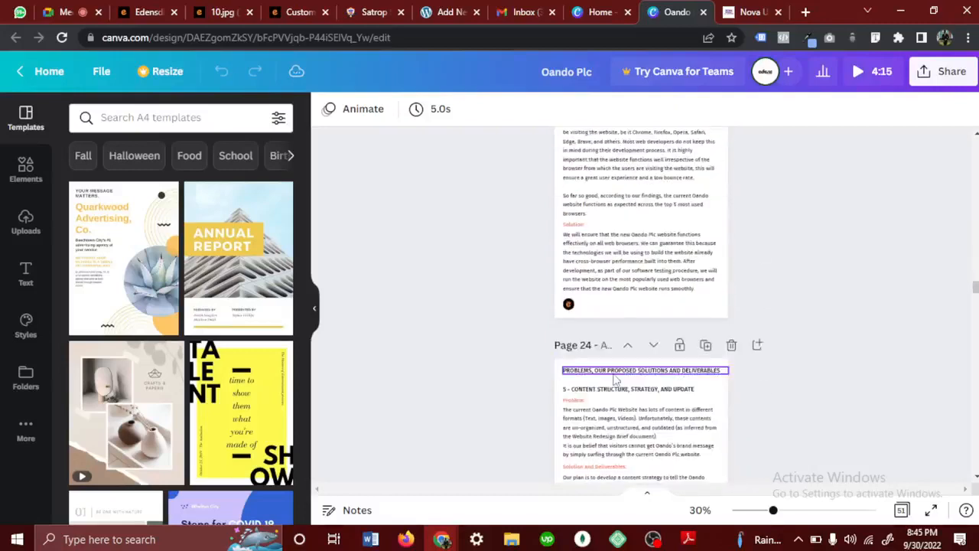
pyautogui.scroll(-5, 616, 378)
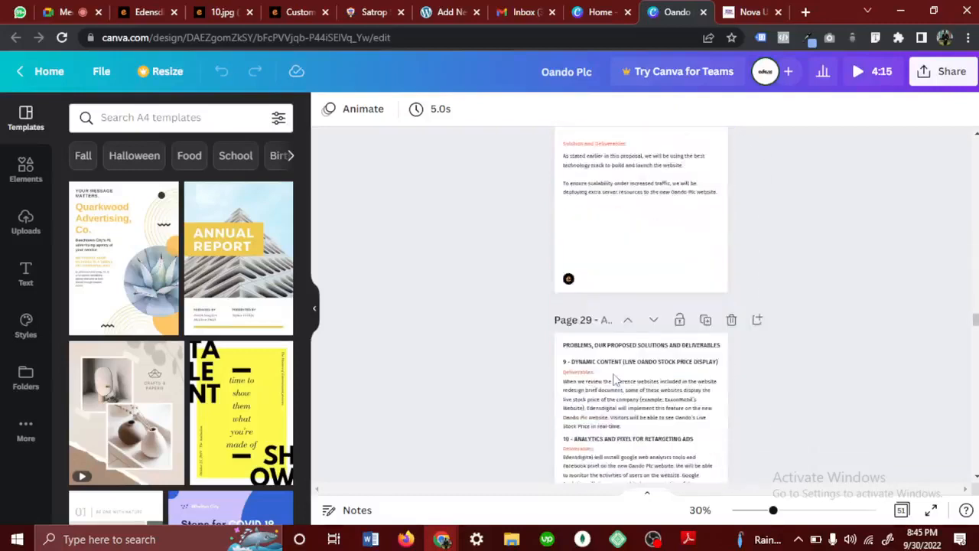
pyautogui.scroll(-8, 616, 379)
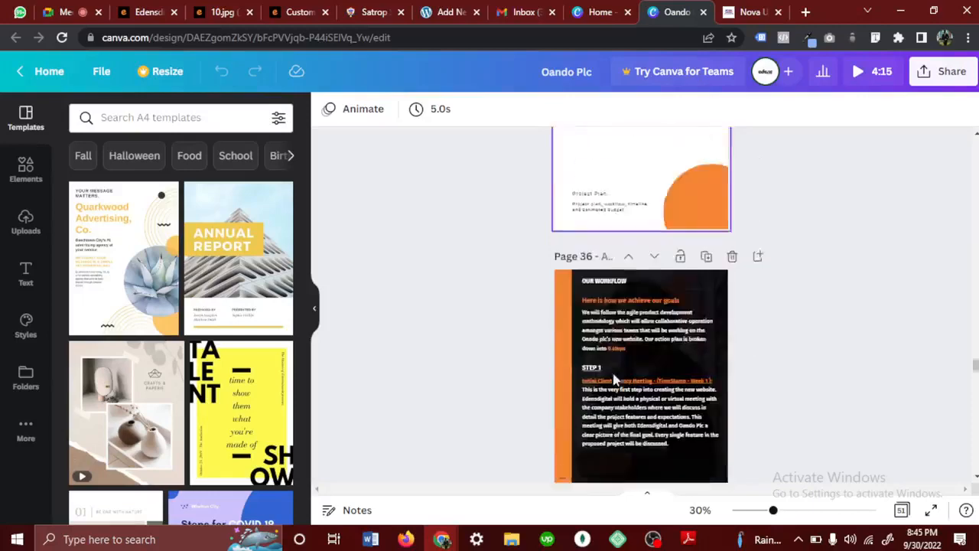
pyautogui.scroll(-2, 615, 378)
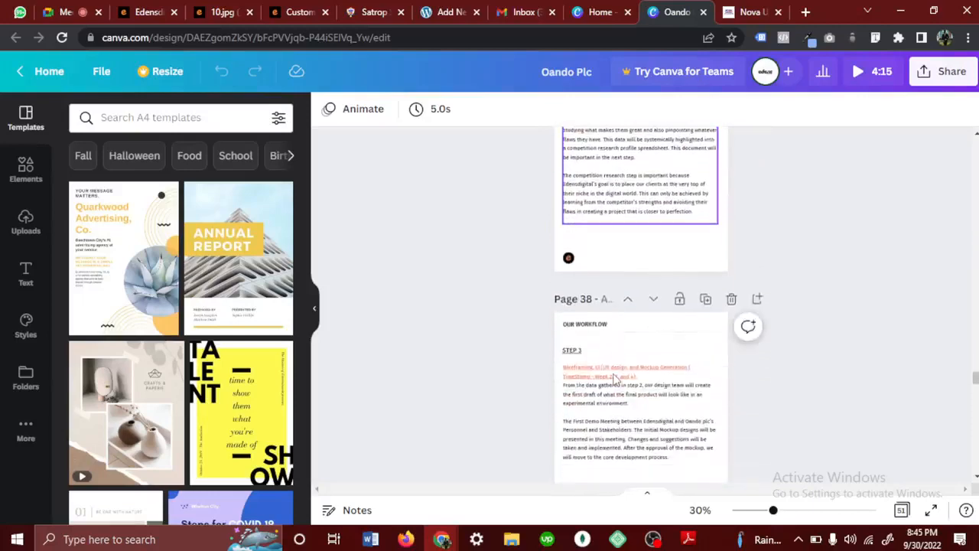
pyautogui.scroll(3, 615, 379)
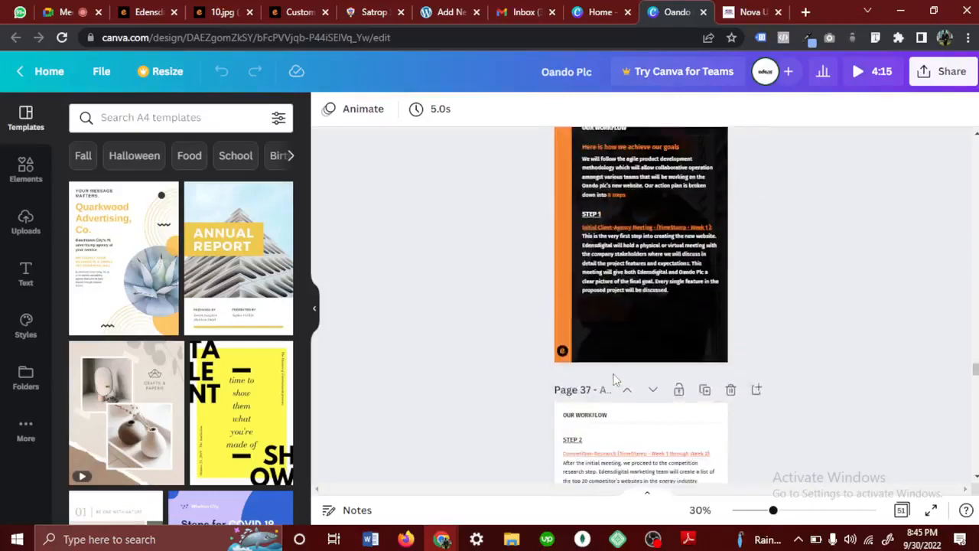
# - Look through the remaining workflow pages and examine the Project Budget page's itemized prices at 100% zoom, highlighting the total amount
pyautogui.scroll(-4, 616, 379)
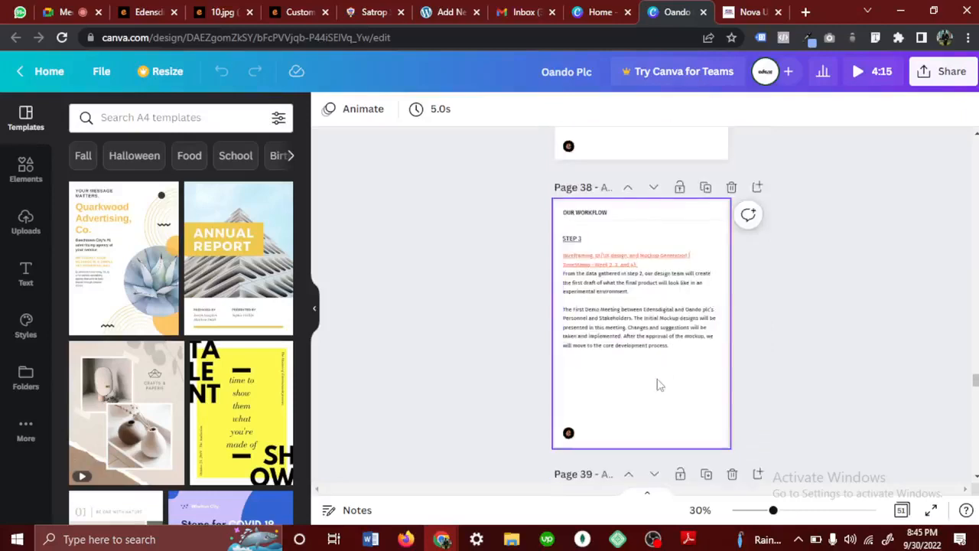
pyautogui.scroll(-3, 657, 382)
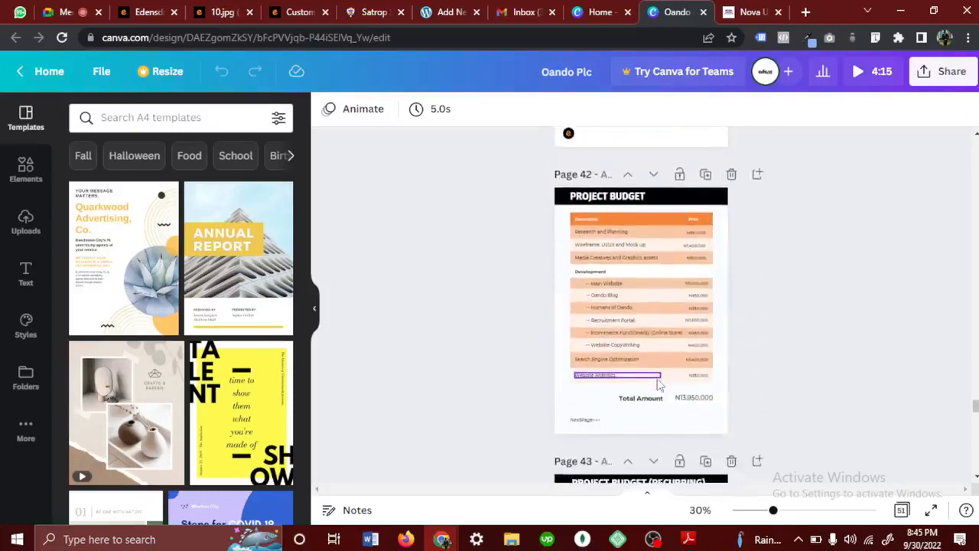
pyautogui.scroll(-1, 657, 385)
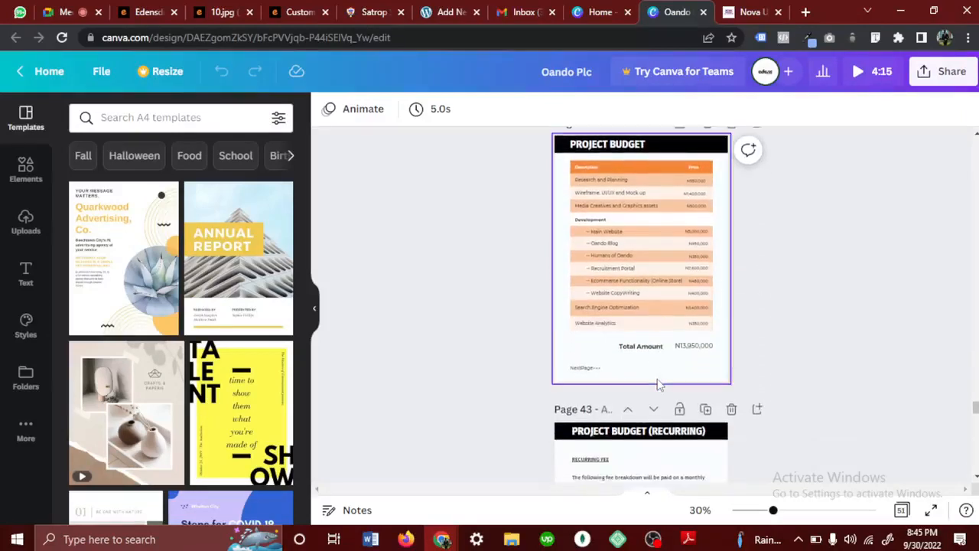
pyautogui.scroll(5, 659, 385)
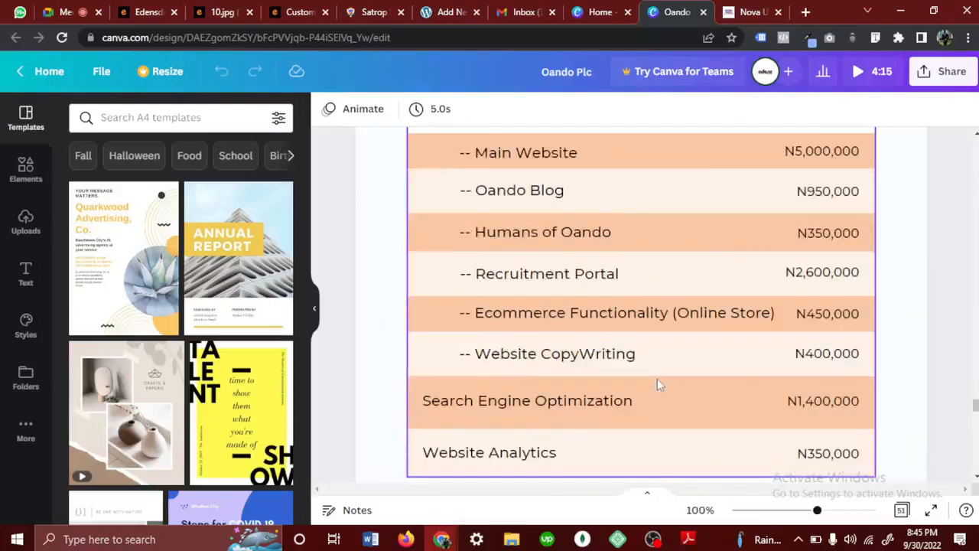
pyautogui.scroll(2, 657, 384)
pyautogui.scroll(2, 657, 384)
pyautogui.scroll(2, 657, 382)
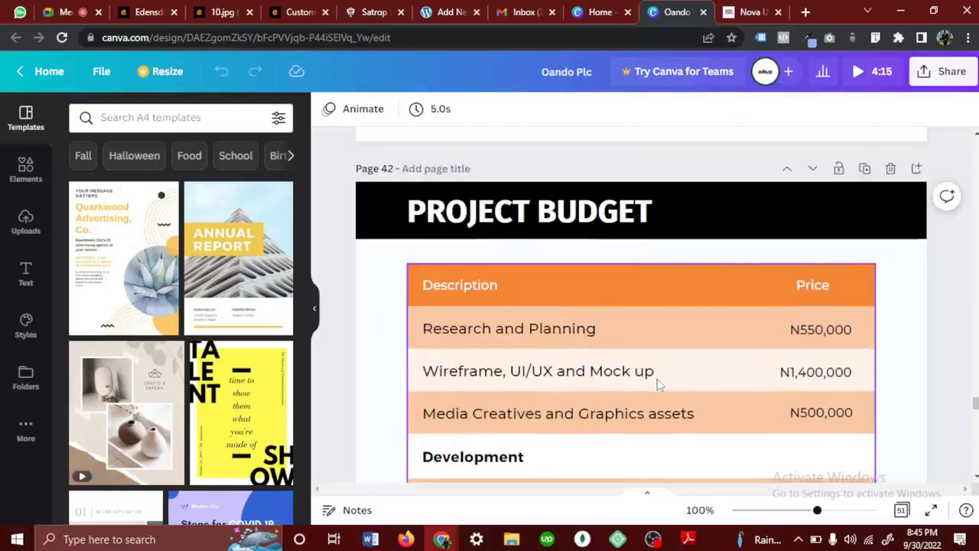
pyautogui.scroll(-2, 657, 382)
pyautogui.scroll(-8, 657, 379)
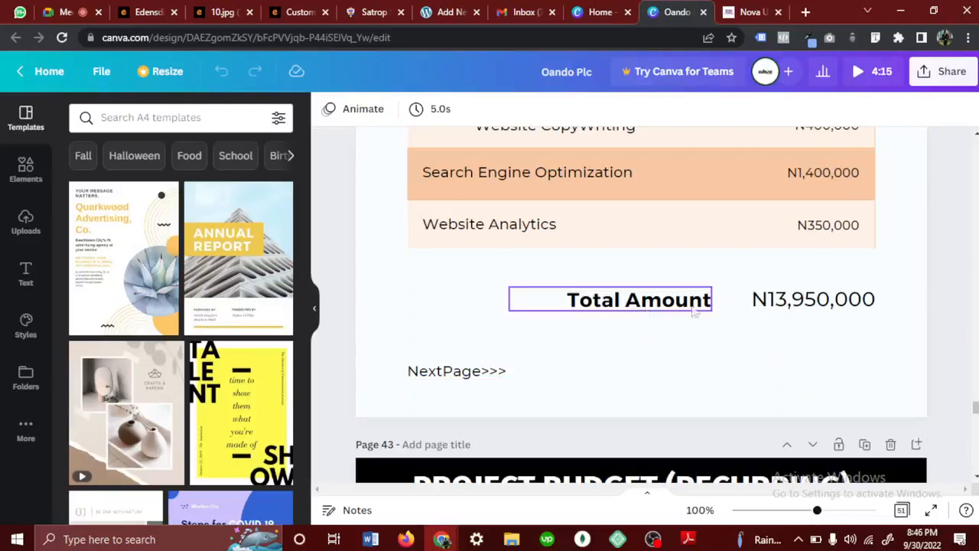
pyautogui.doubleClick(788, 315)
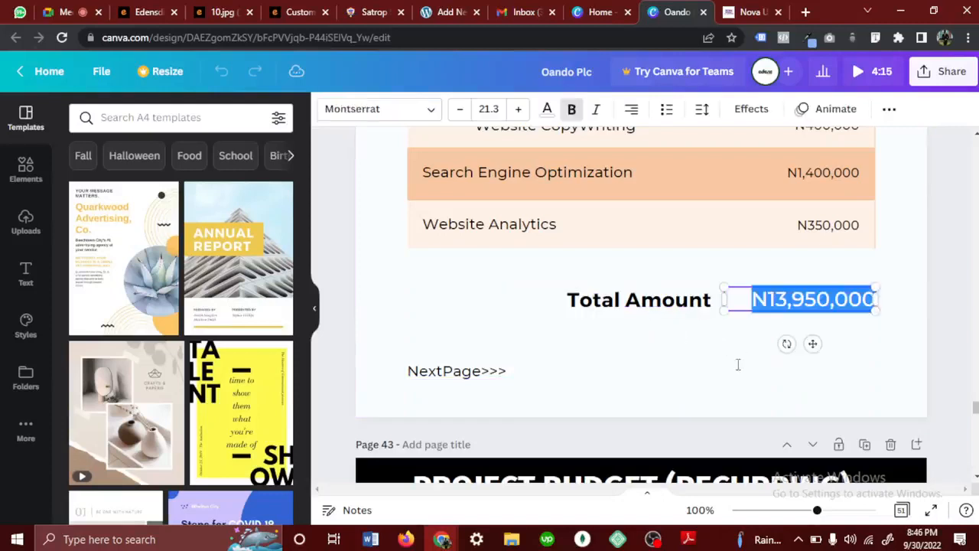
pyautogui.click(739, 370)
# - Examine the recurring project budget page, from the monthly fee explanation to the price table and its total
pyautogui.scroll(-1, 675, 374)
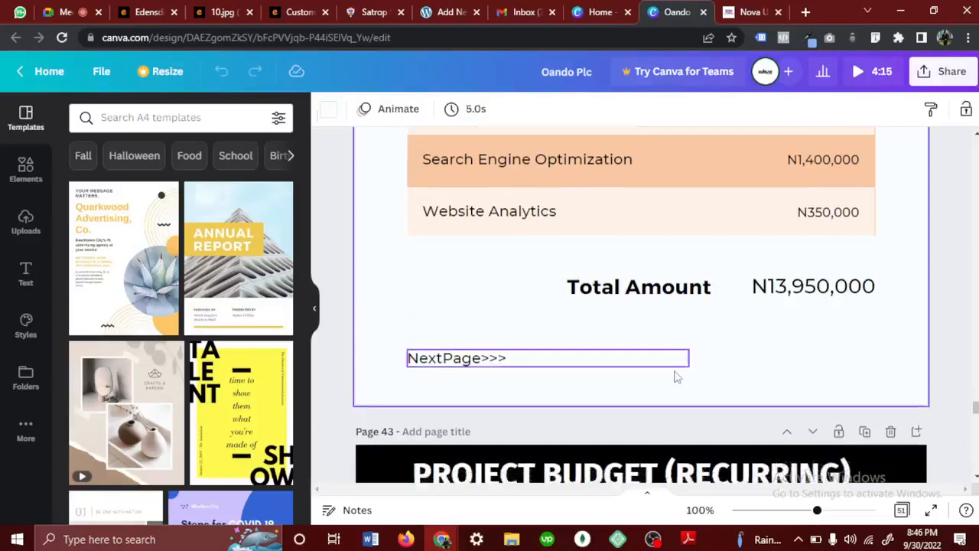
pyautogui.scroll(-5, 676, 376)
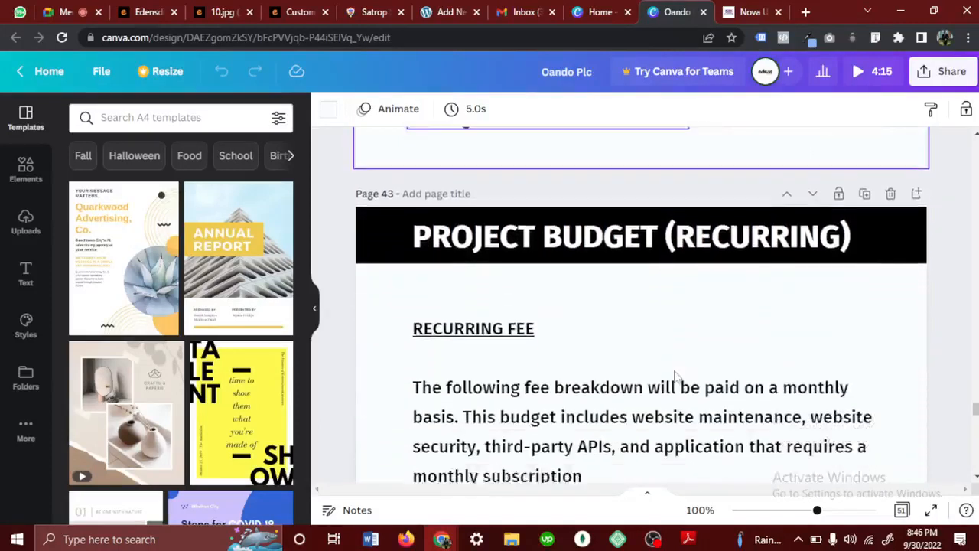
pyautogui.scroll(-1, 675, 376)
pyautogui.scroll(1, 669, 373)
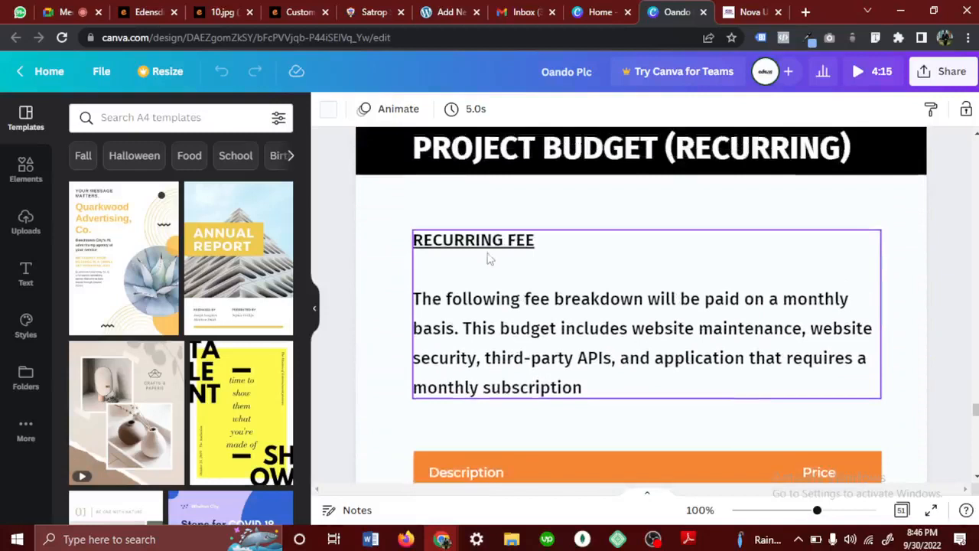
pyautogui.scroll(-7, 580, 285)
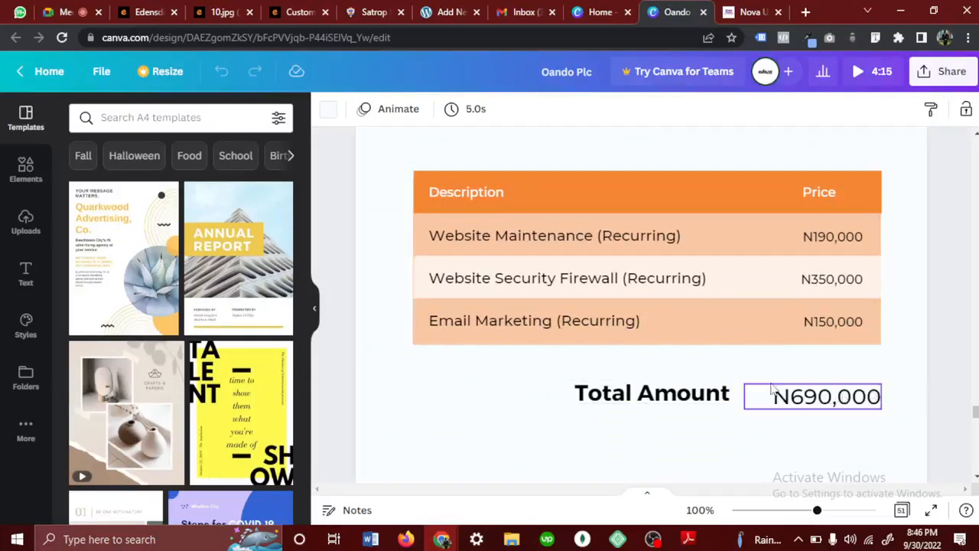
# - Return to the main Project Budget page, highlight its total amount, and review the recurring fee section again
pyautogui.scroll(2, 769, 394)
pyautogui.scroll(6, 771, 387)
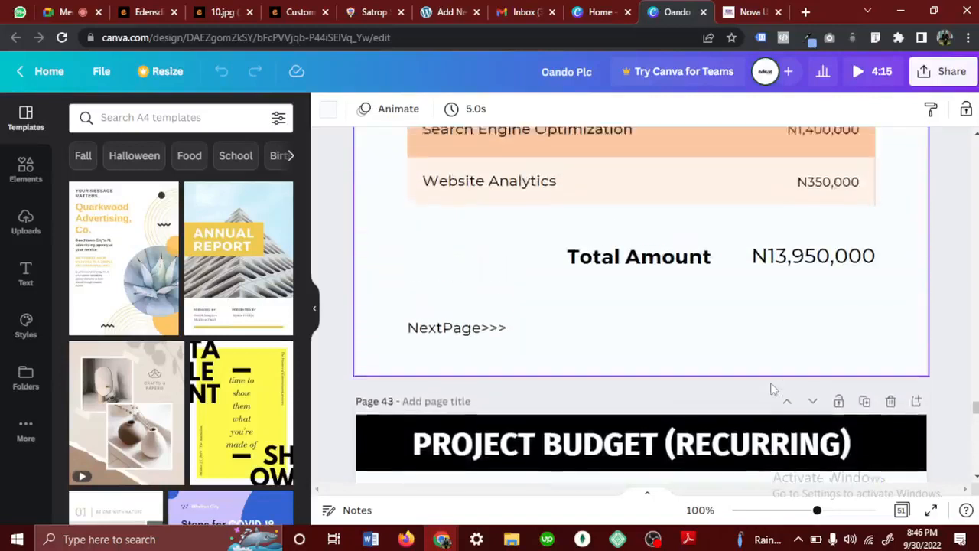
pyautogui.click(815, 307)
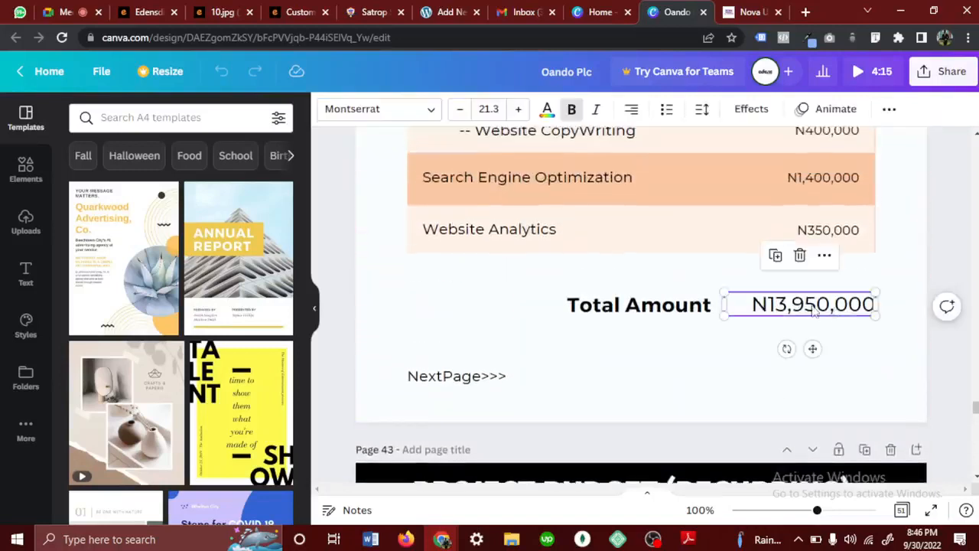
pyautogui.doubleClick(814, 307)
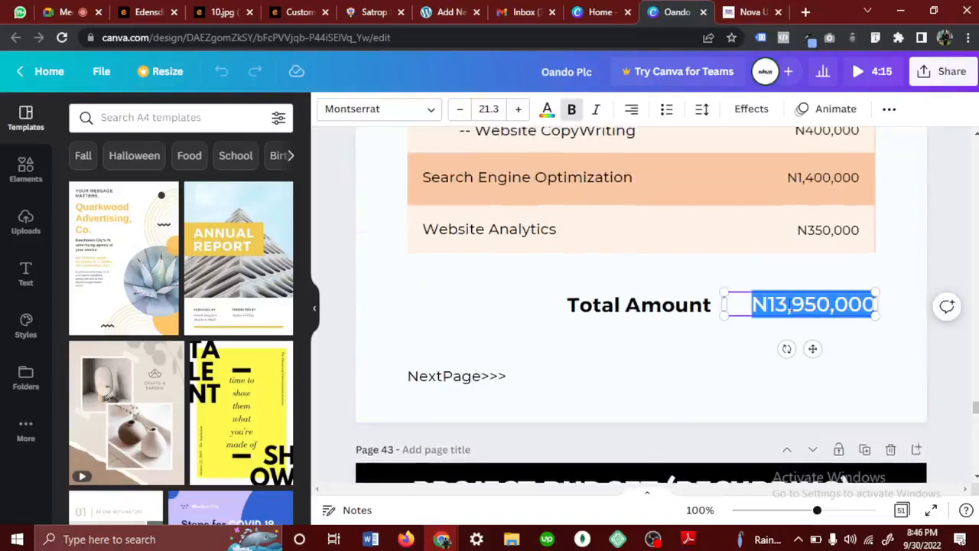
pyautogui.click(788, 304)
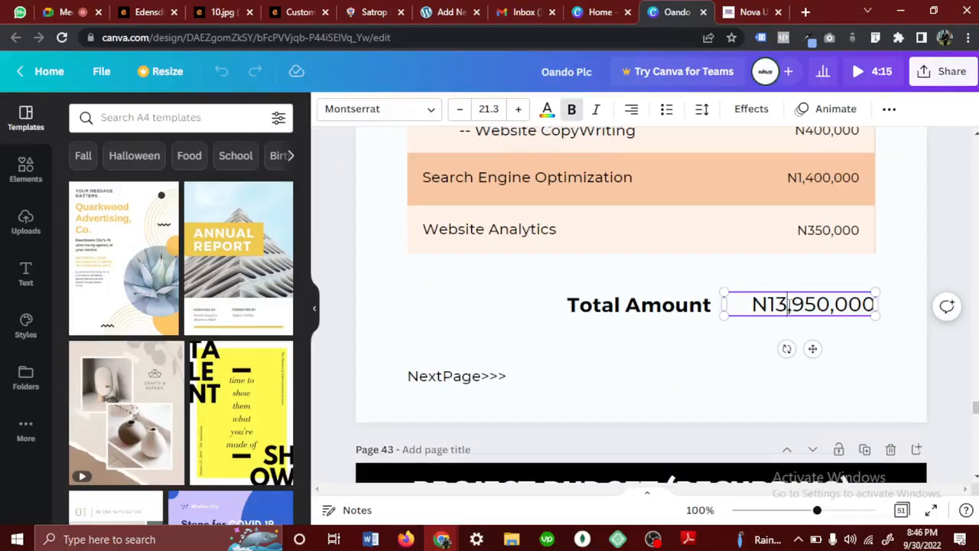
pyautogui.click(731, 348)
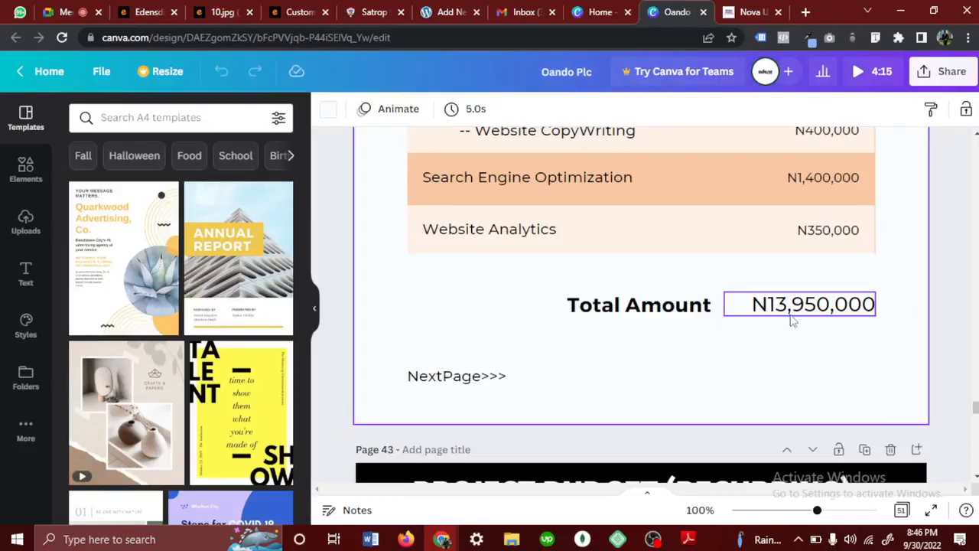
pyautogui.scroll(-4, 792, 322)
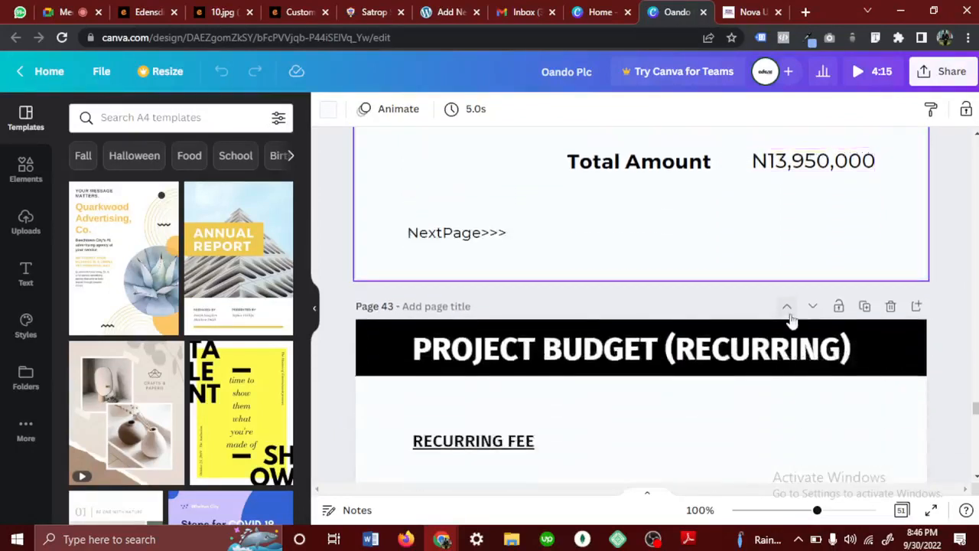
pyautogui.scroll(-2, 792, 321)
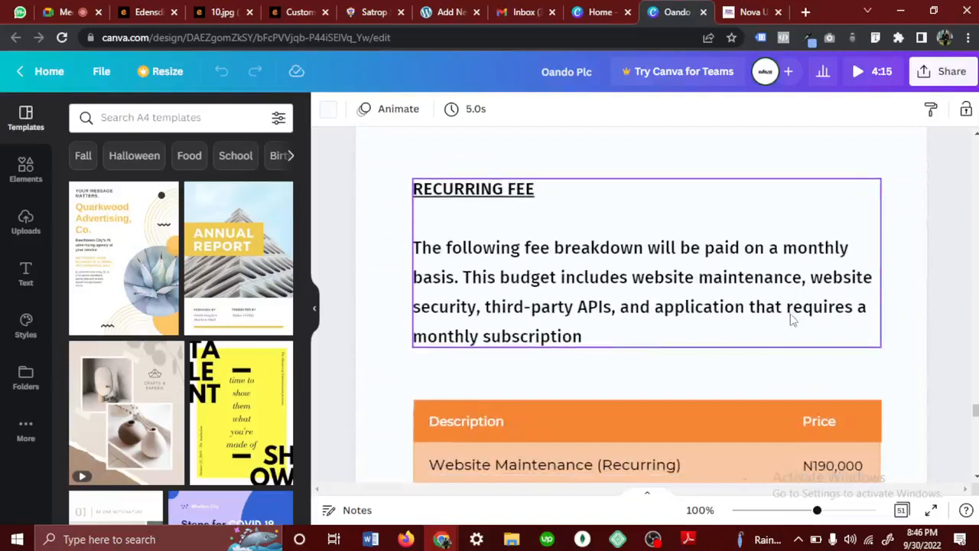